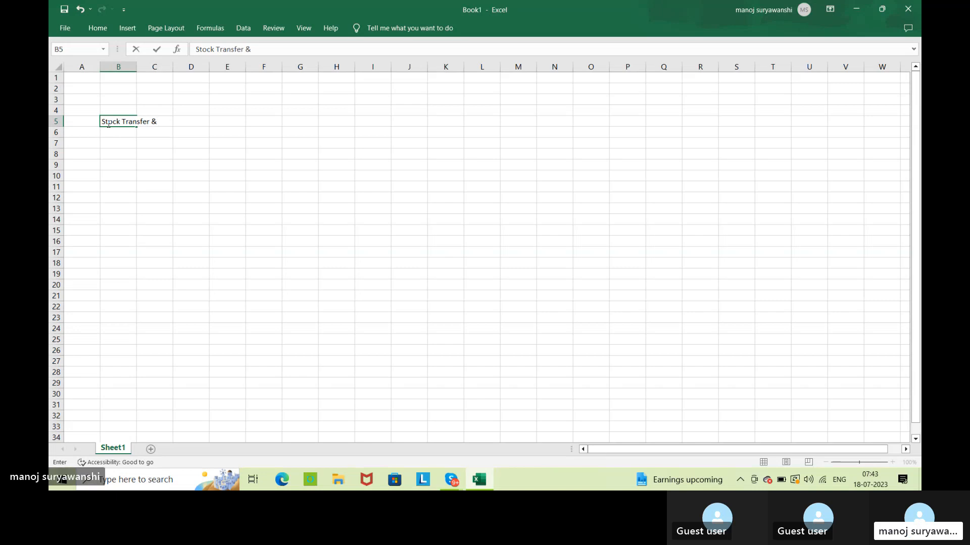
Complete the title in cell B5 as "Stock Transfer & Transfer Postings" and autofit column B to it.
text(Transfer )
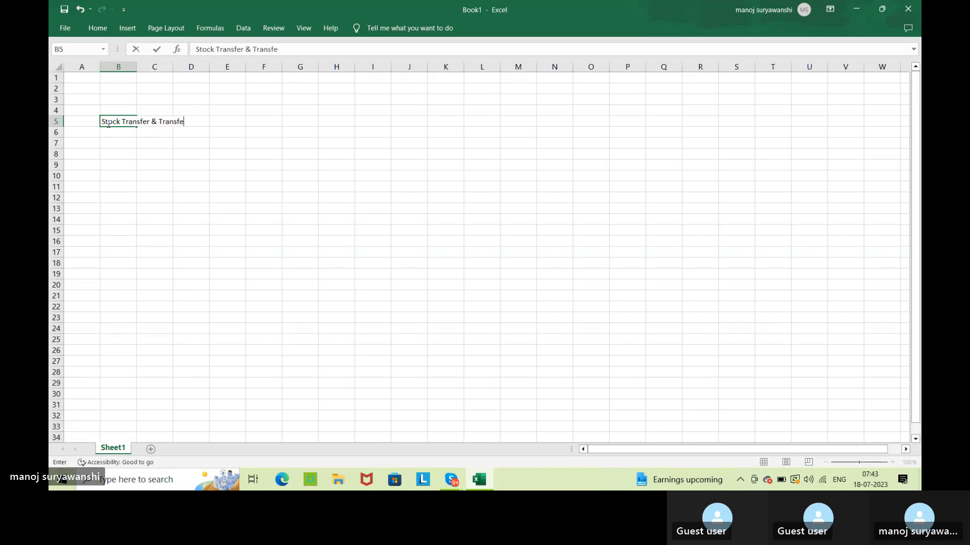
text(Postings)
key(Return)
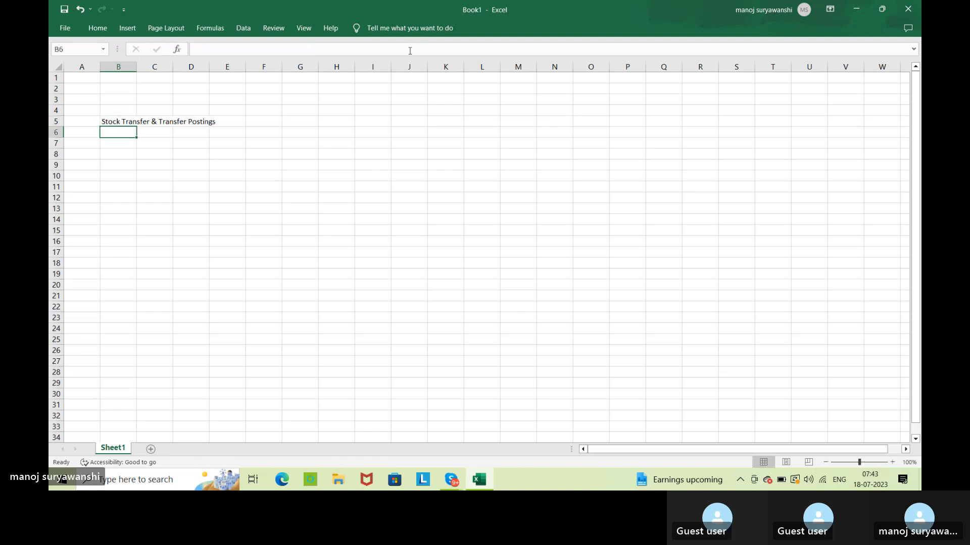
double_click(137, 66)
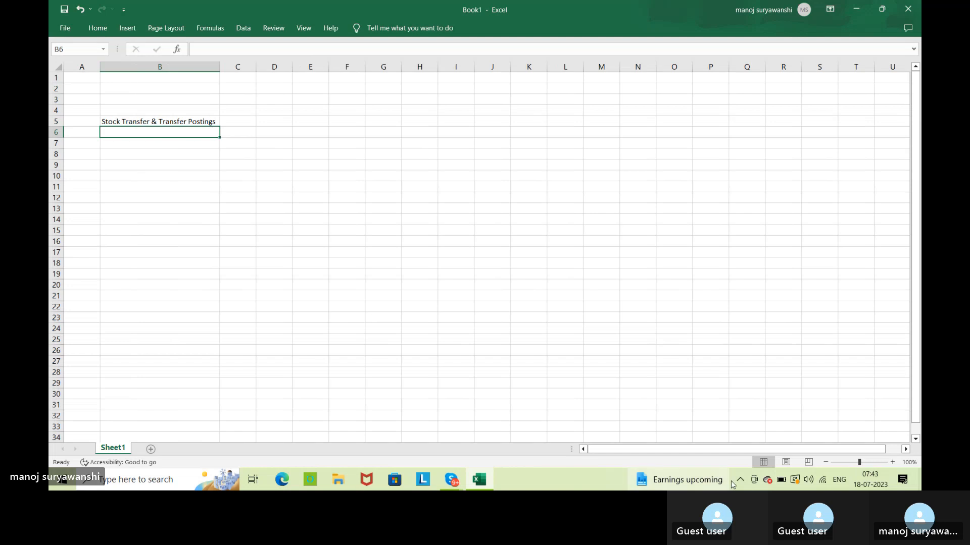
click(798, 314)
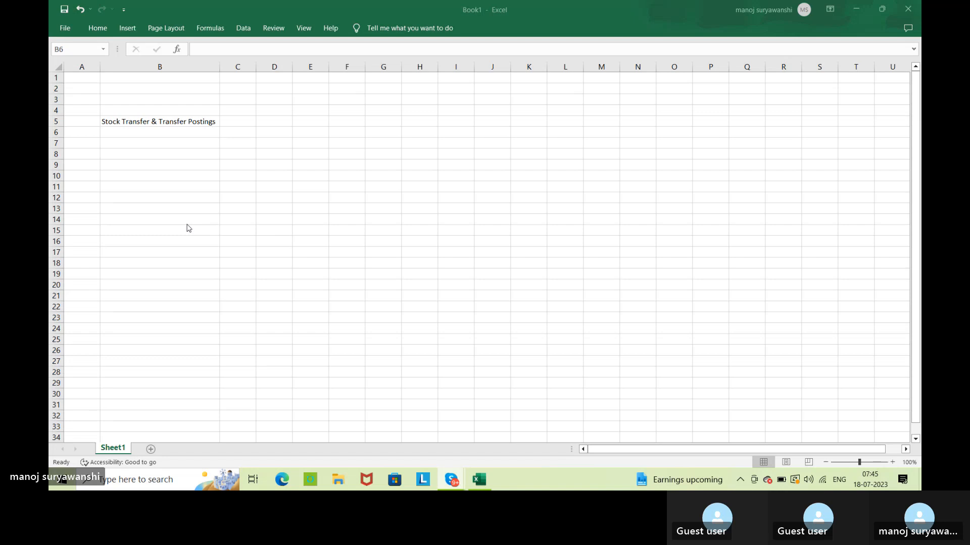
Make the title in cell B5 bold and widen column B slightly beyond the text.
click(172, 123)
click(172, 123)
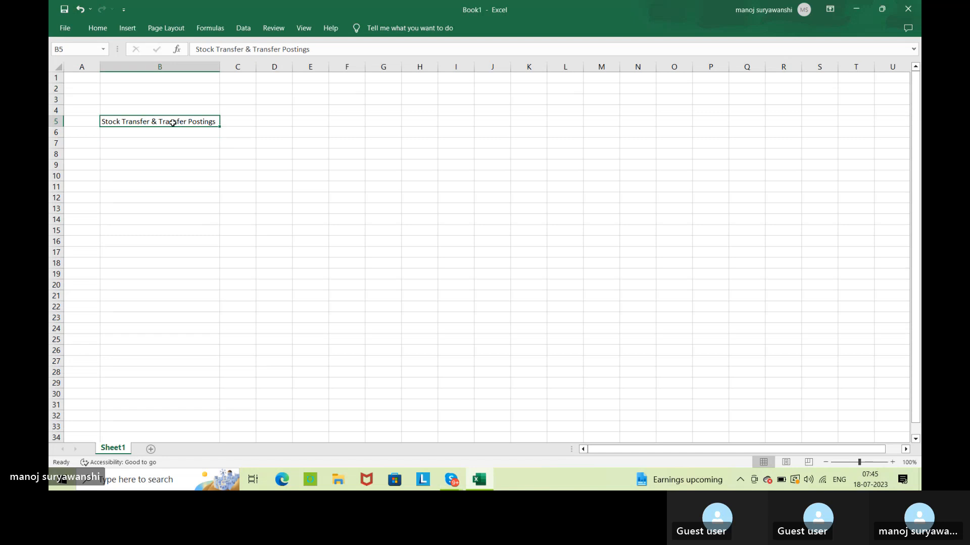
key(ctrl+b)
click(213, 141)
drag(219, 66, 238, 67)
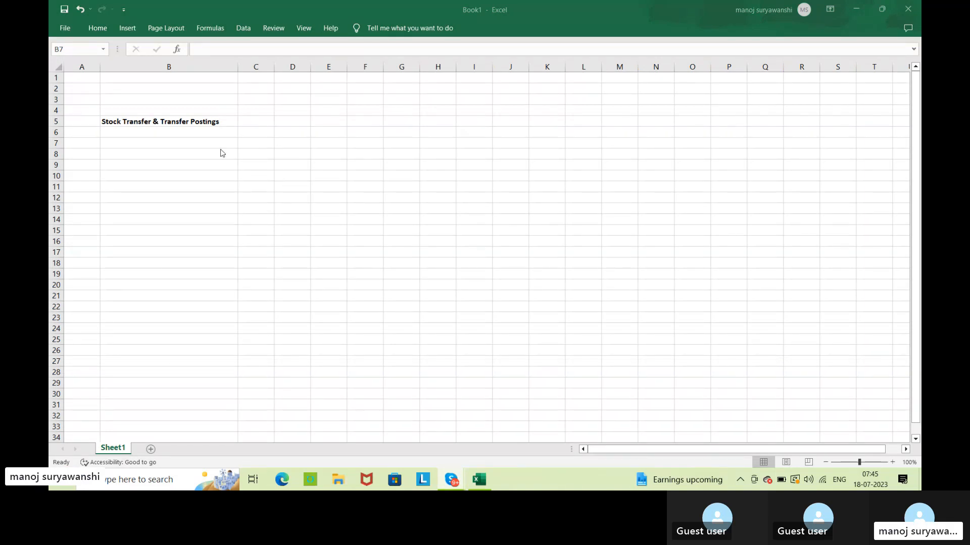
Enter the subheading "Transfer Postings" in cell B7 and make it bold.
click(186, 147)
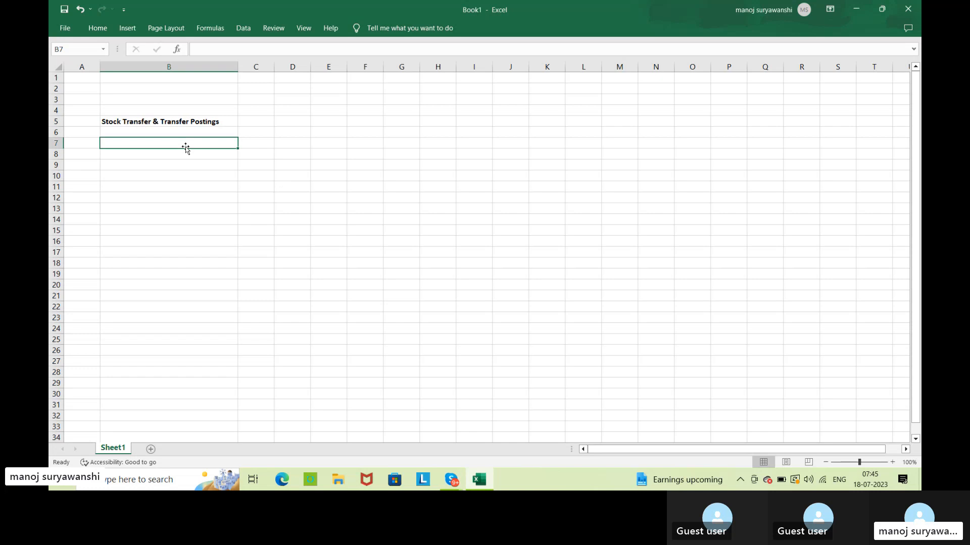
text(Transfer)
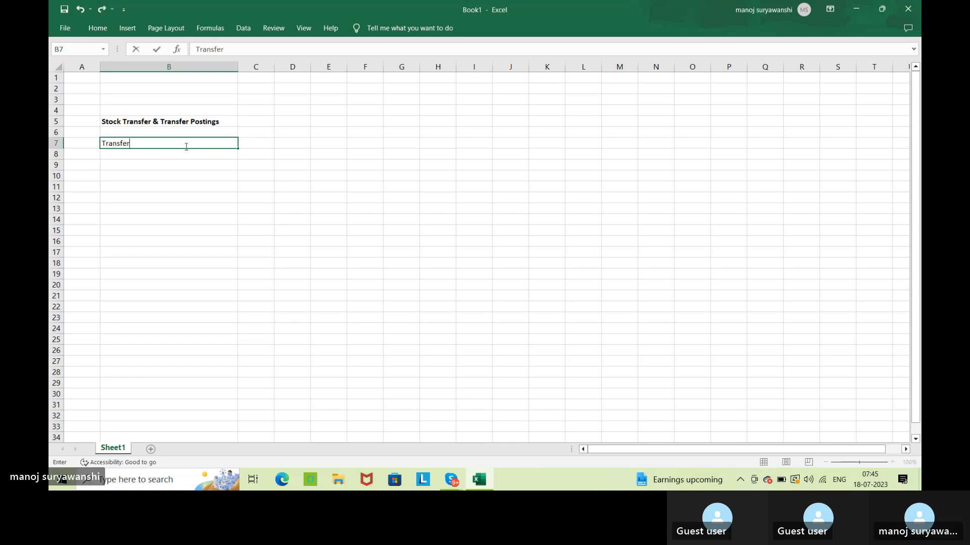
text( Postings)
key(Return)
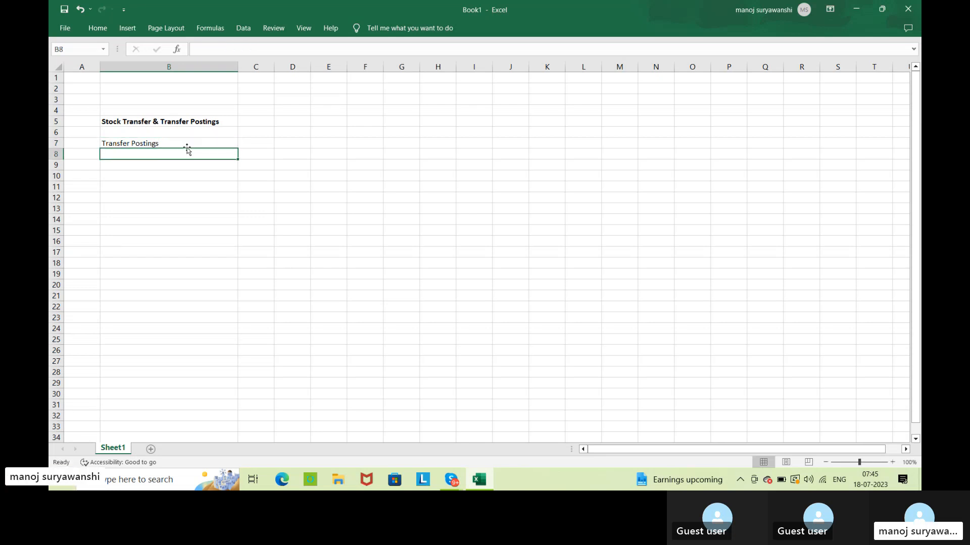
click(197, 142)
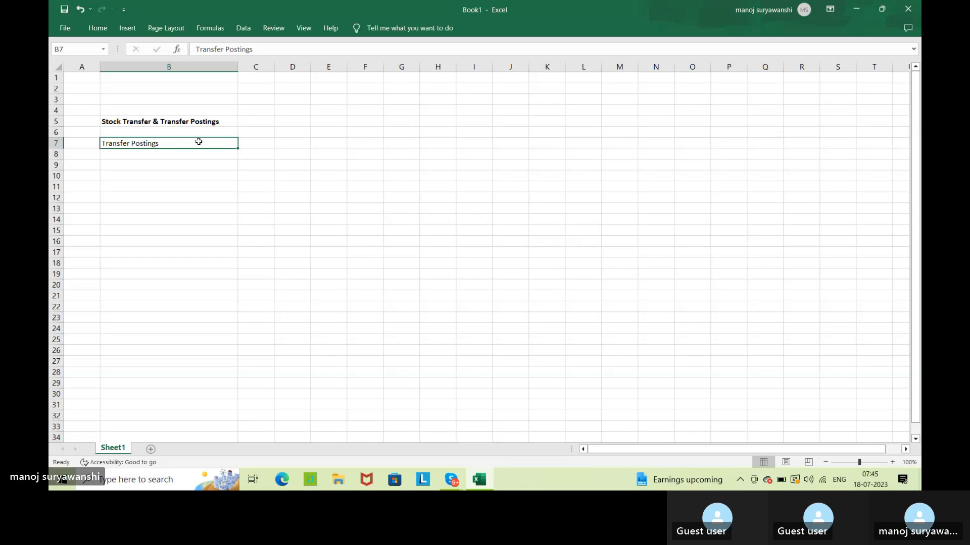
key(ctrl+b)
click(245, 173)
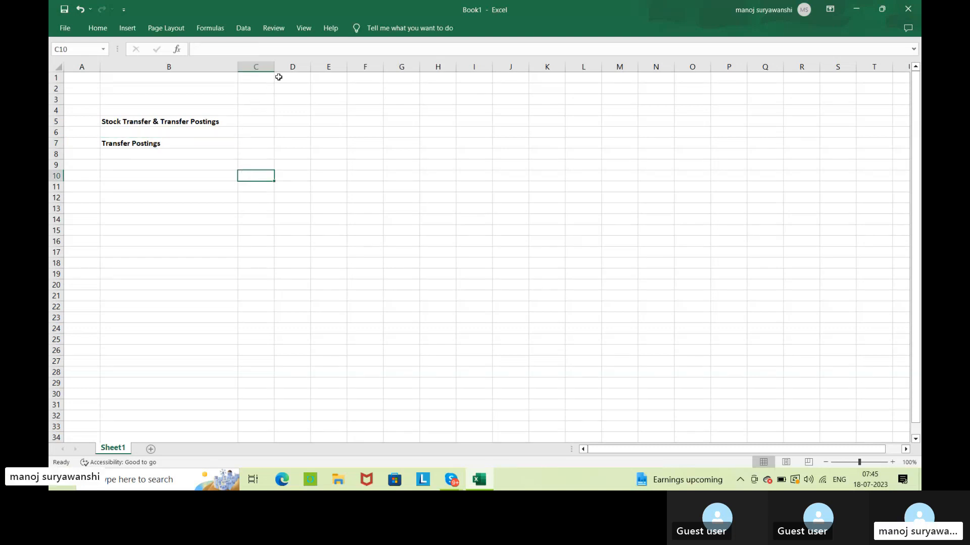
Widen column C a little and enter 1000 in cell C7 beside the Transfer Postings subheading.
drag(275, 67, 290, 67)
click(355, 184)
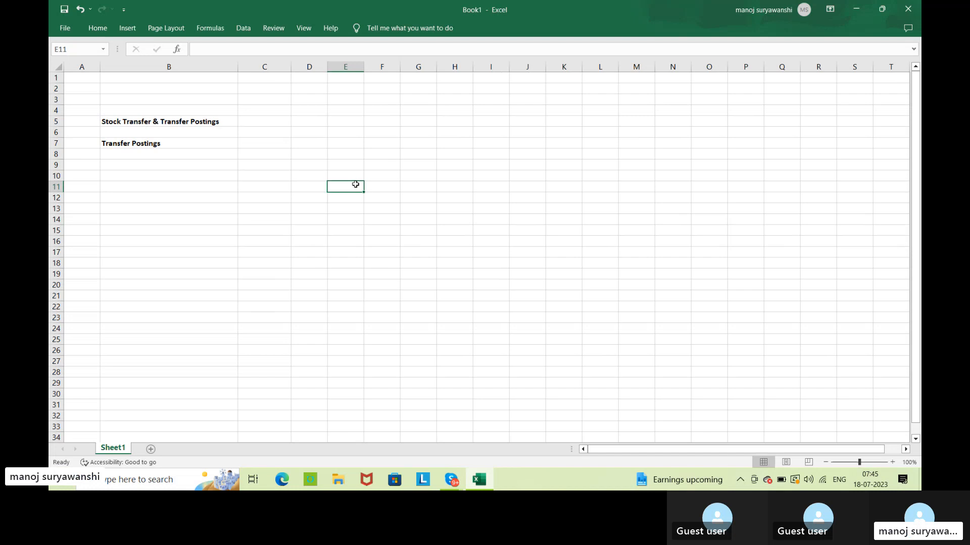
click(269, 147)
text(1000)
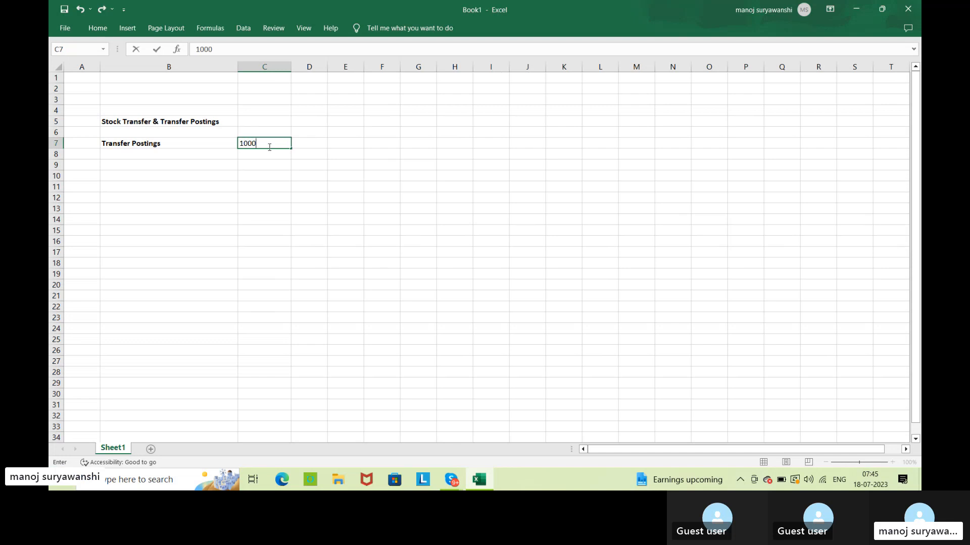
key(Tab)
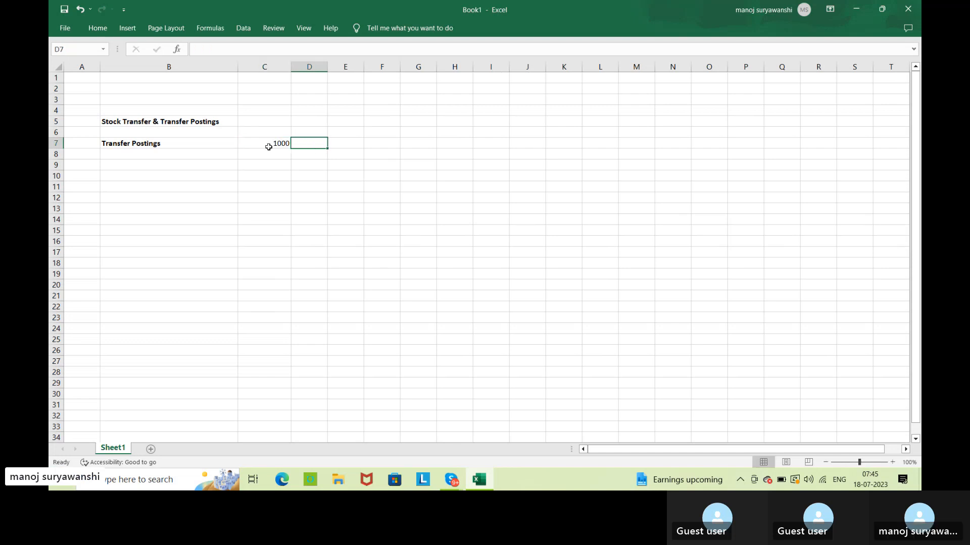
click(268, 146)
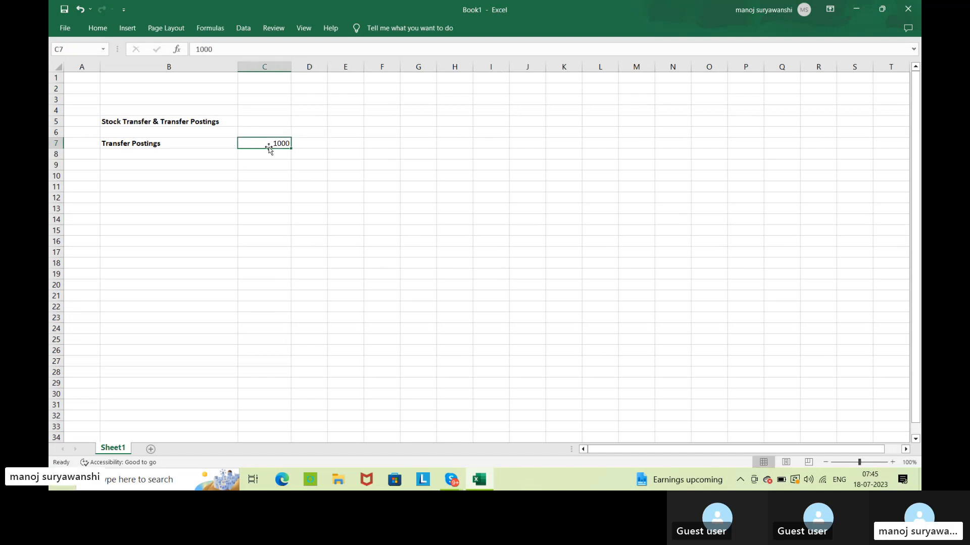
key(Down)
key(Left)
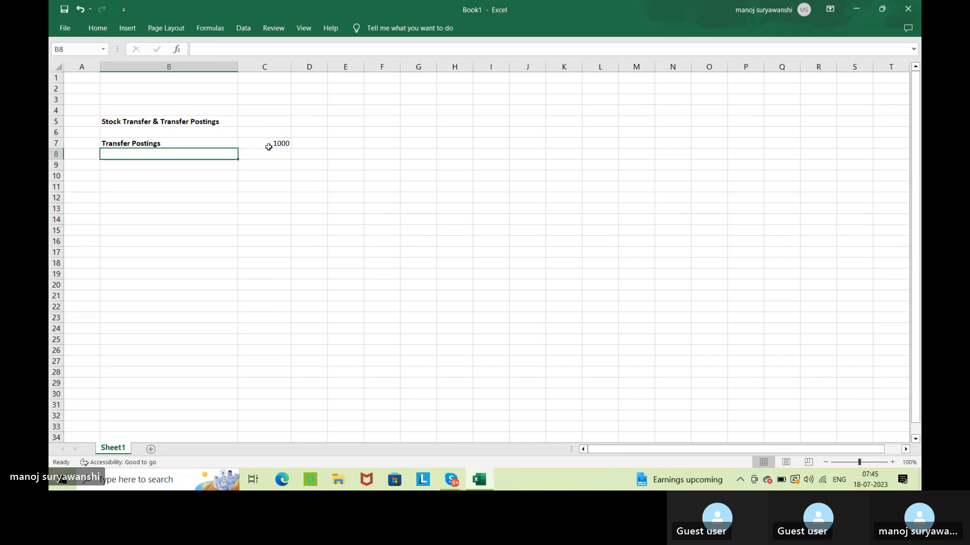
Move the value 1000 from cell C7 to cell D7.
click(271, 146)
key(ctrl+c)
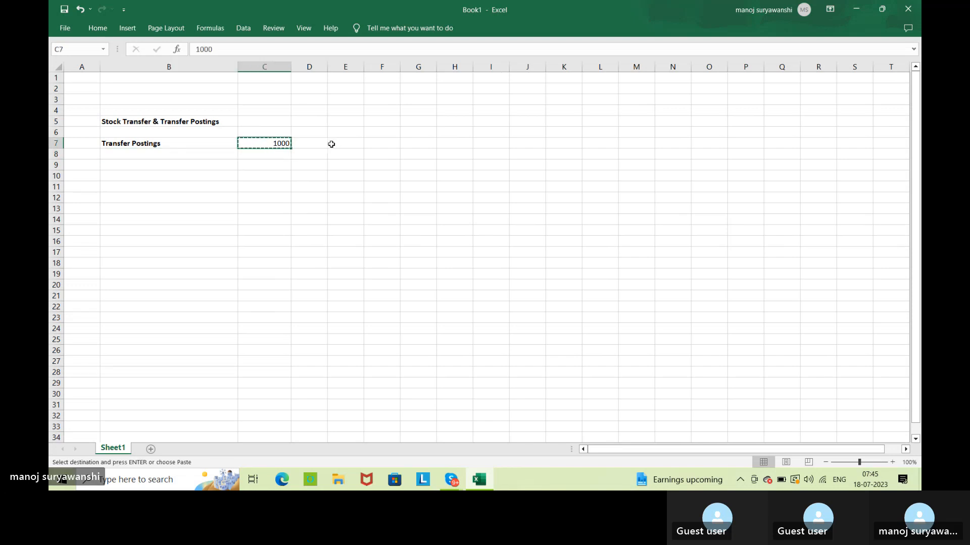
click(309, 143)
key(ctrl+v)
Enter the stock type labels "Unrestricted stock" in cell C8 and "Quality Inspection stock" in cell C9.
click(258, 155)
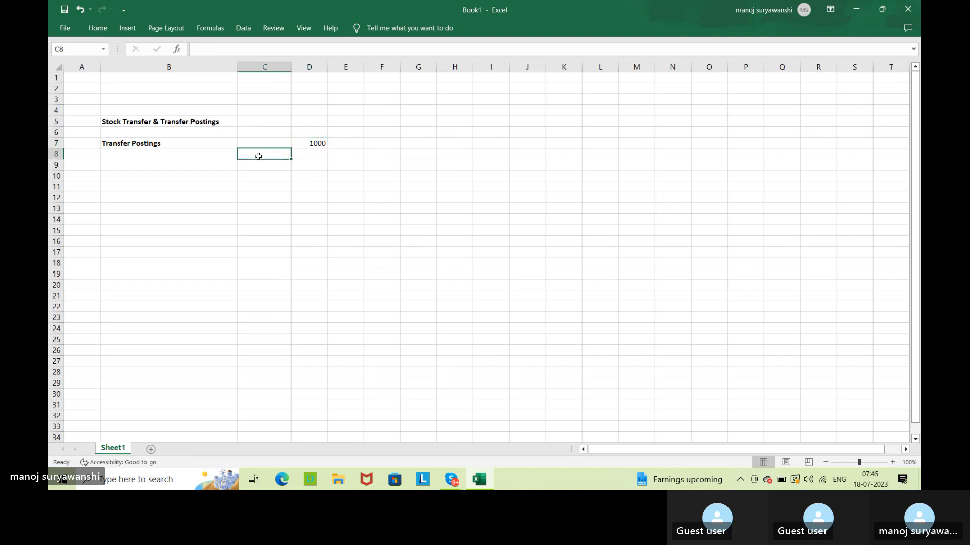
text(Unt)
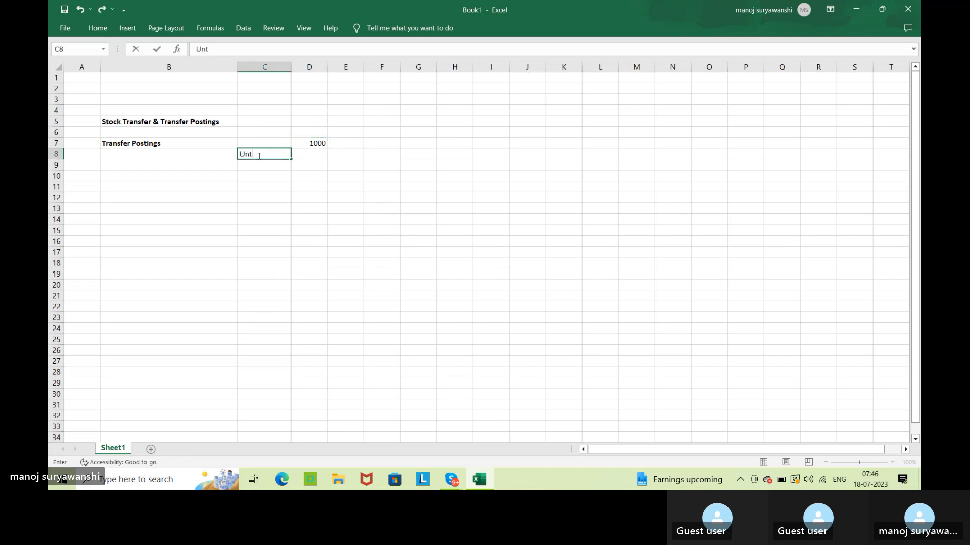
key(BackSpace)
text(restricted stock)
key(Return)
text(Q)
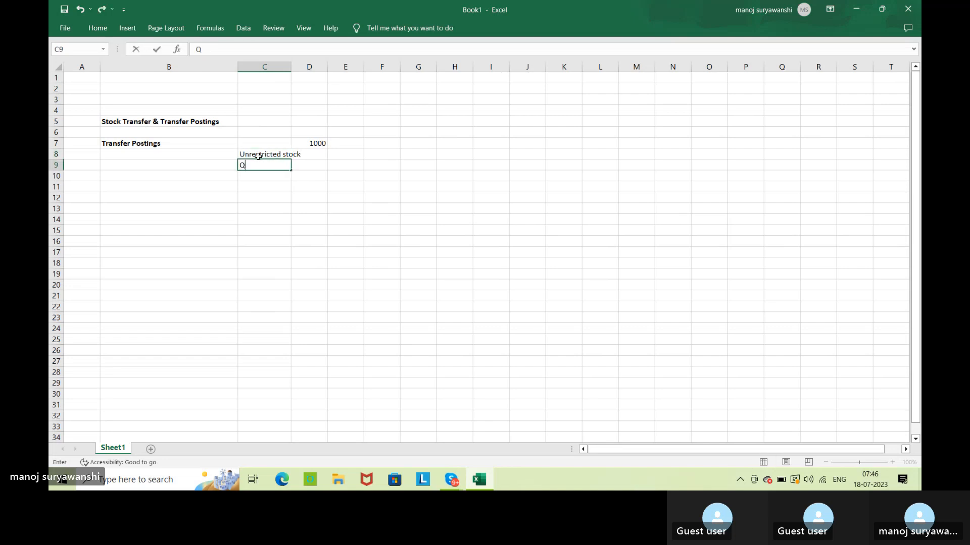
text(uality)
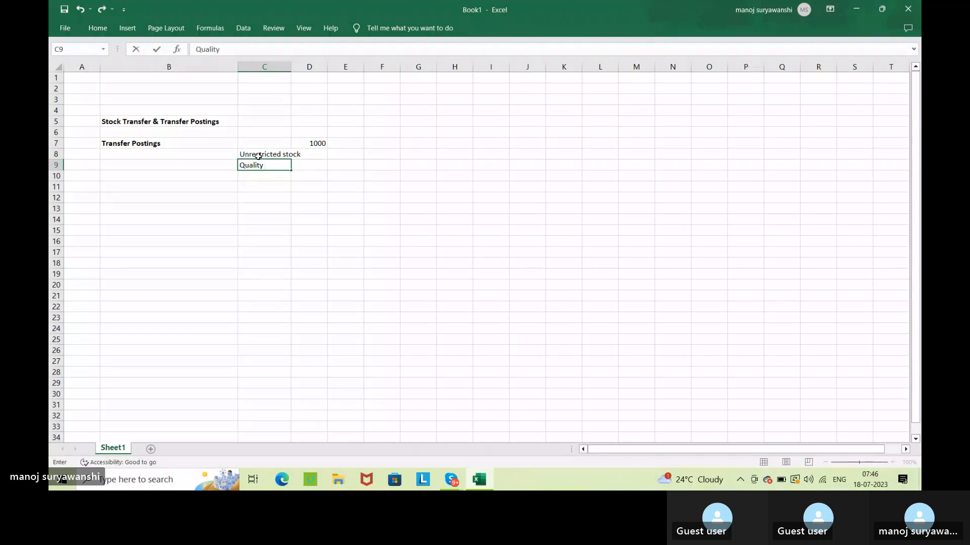
text( Inspection stock)
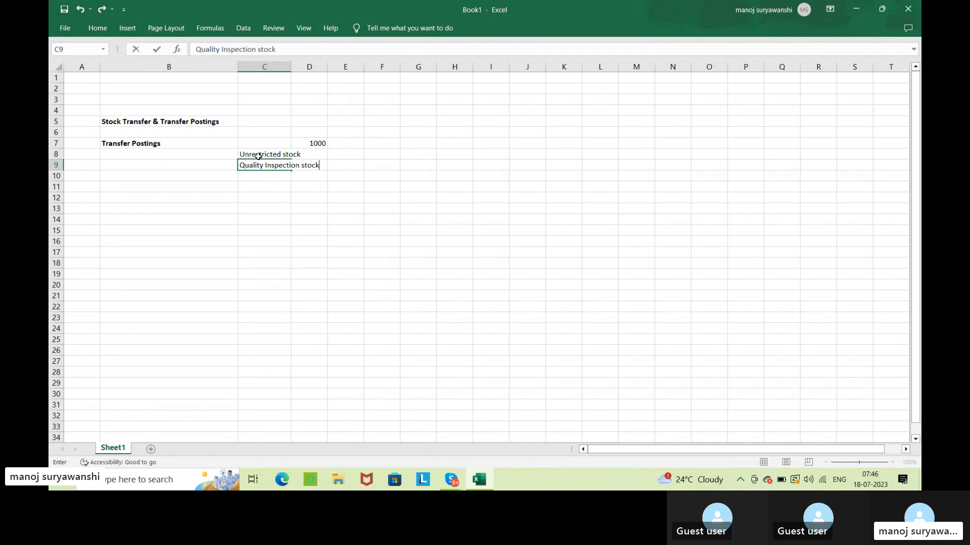
key(Return)
Enter the label "Blocked" in cell C10 and autofit column C to the stock type labels.
text(Blo)
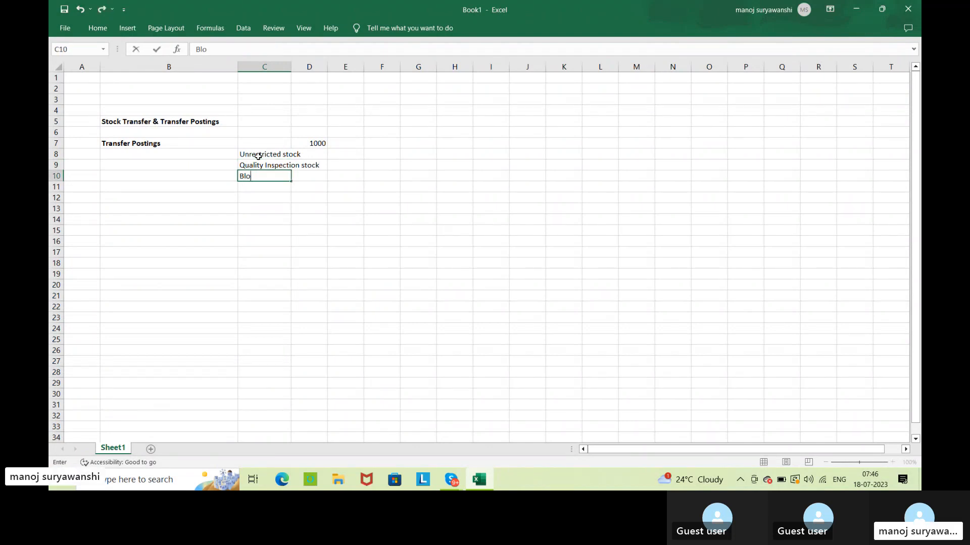
text(cked)
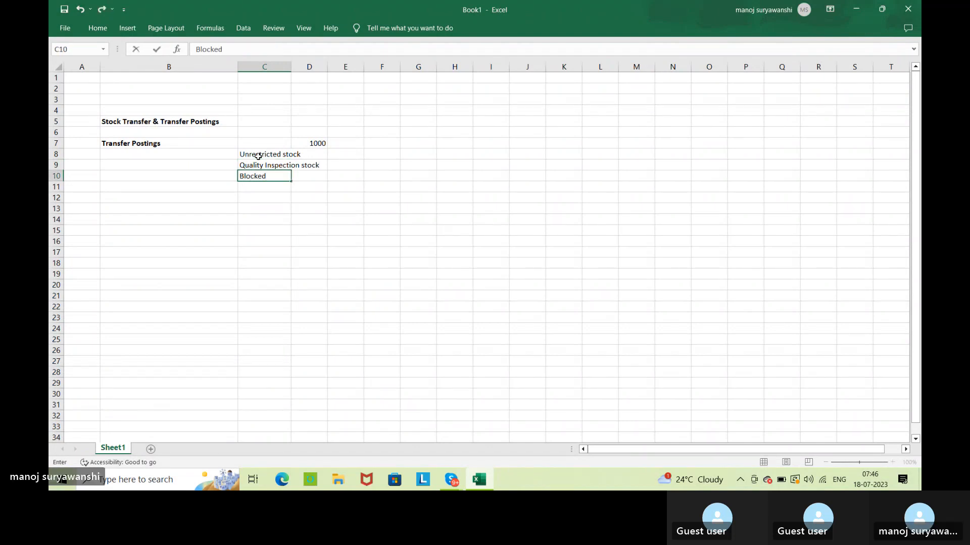
key(Return)
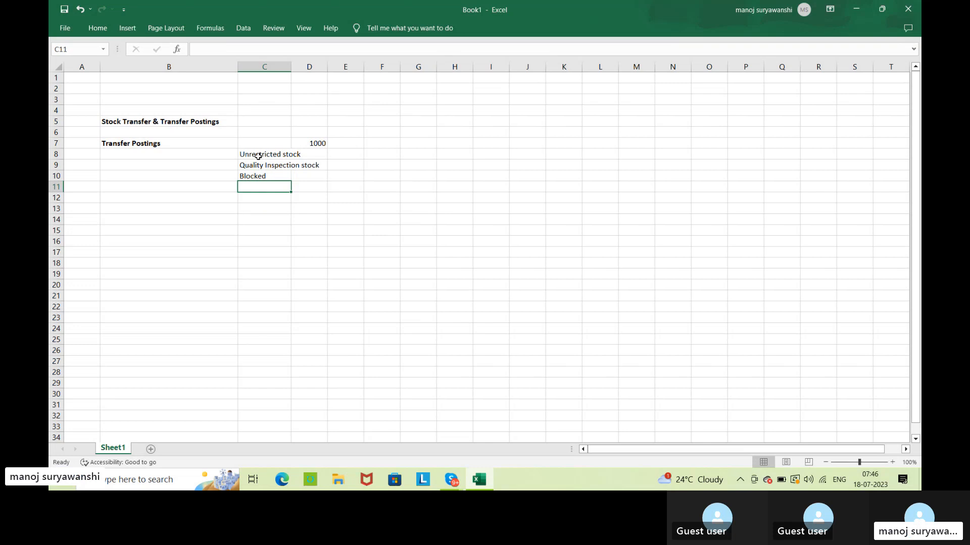
double_click(291, 66)
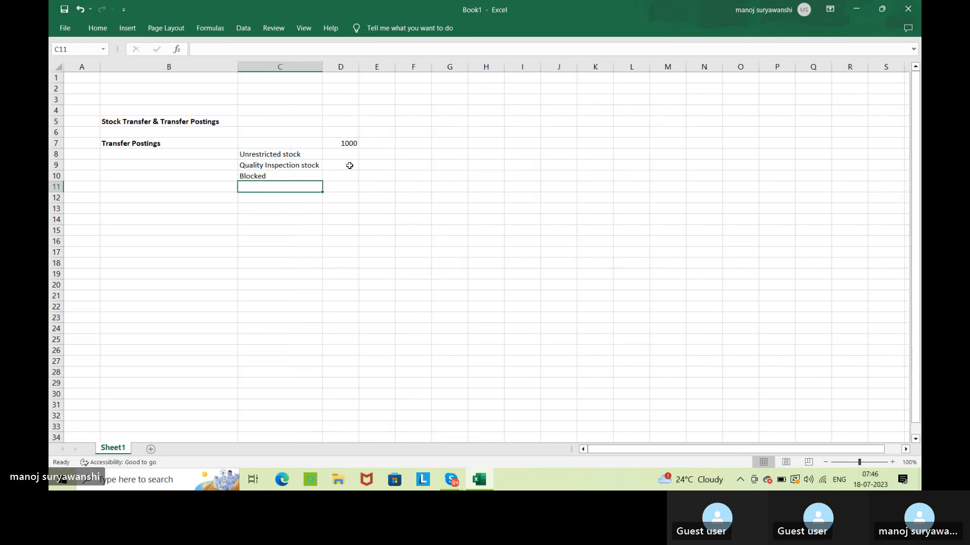
click(292, 155)
click(273, 168)
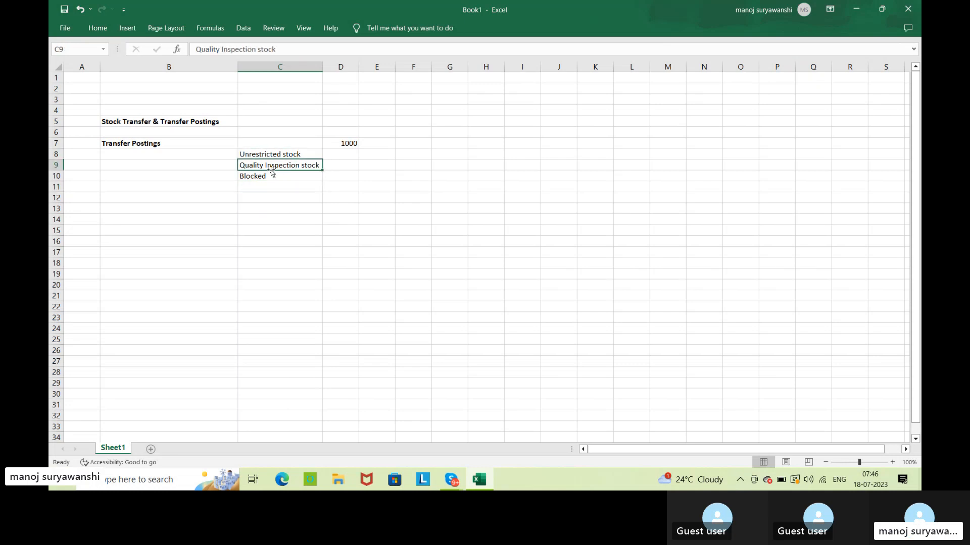
click(266, 175)
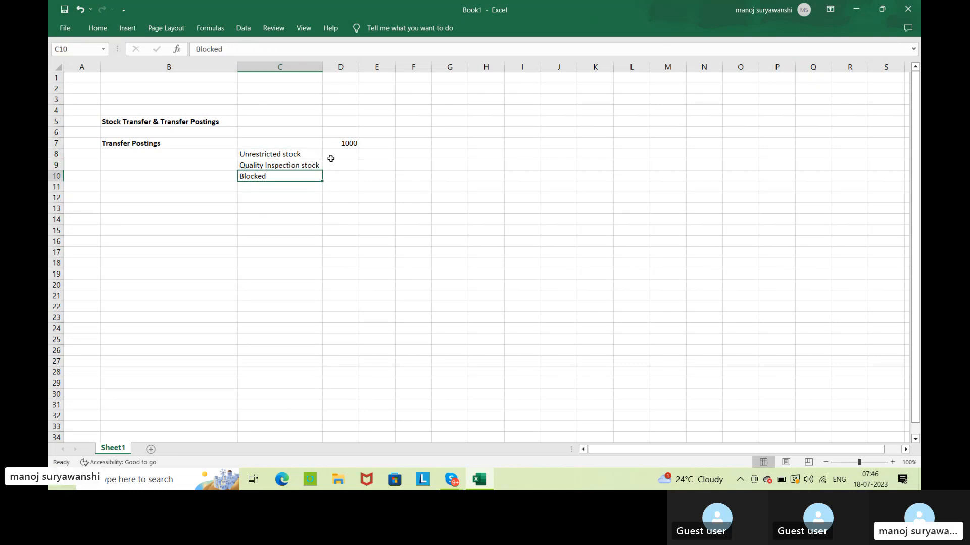
Enter the stock quantities in column D: 100 for Unrestricted stock, 50 for Quality Inspection stock and 30 for Blocked.
click(348, 153)
text(100)
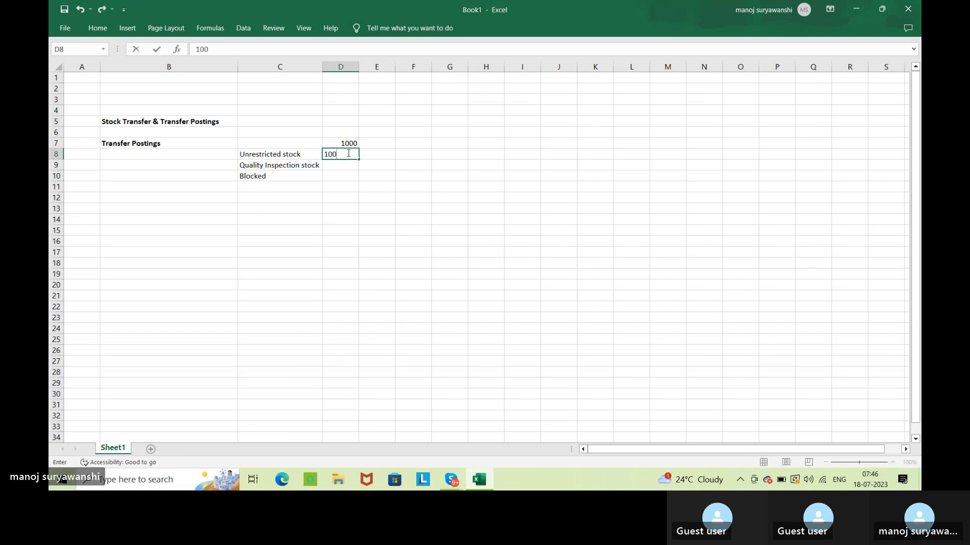
key(Return)
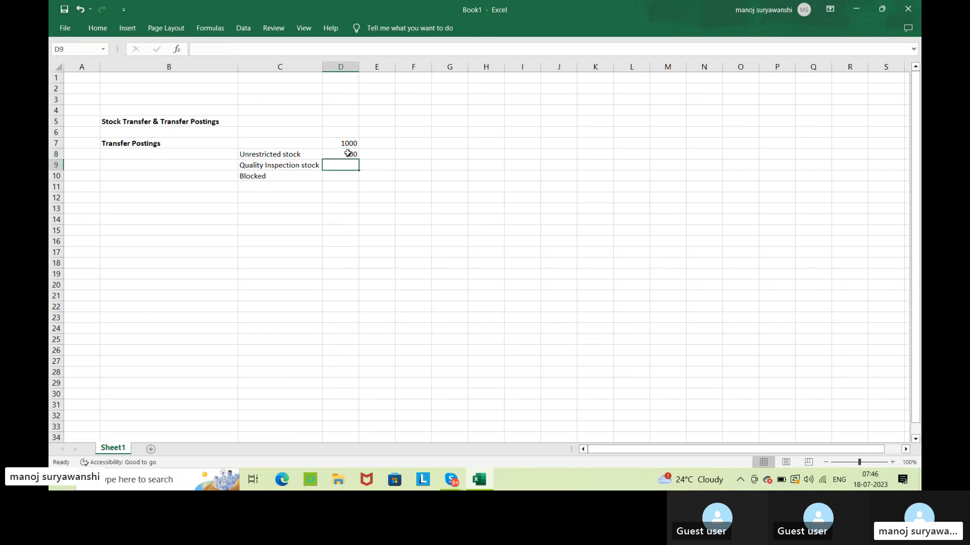
text(50)
key(Return)
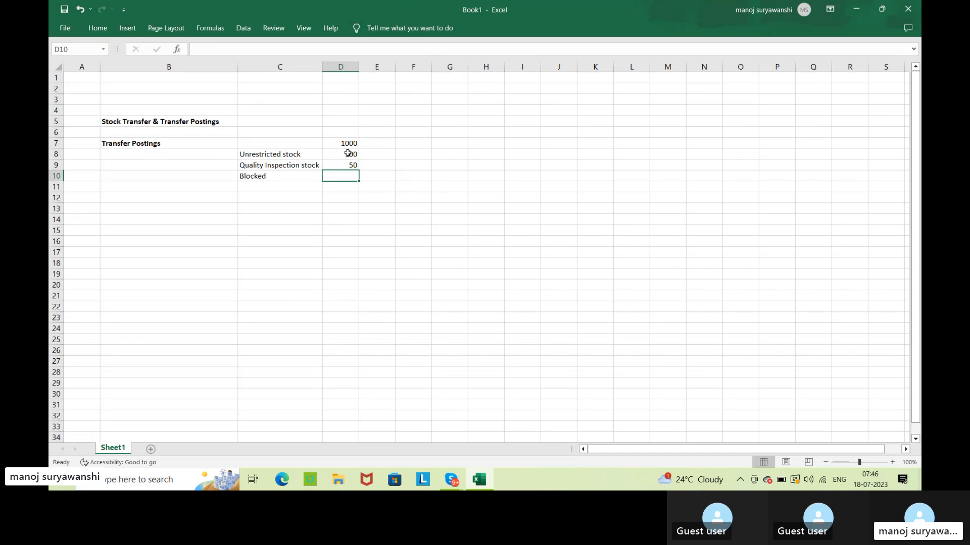
text(30)
key(Return)
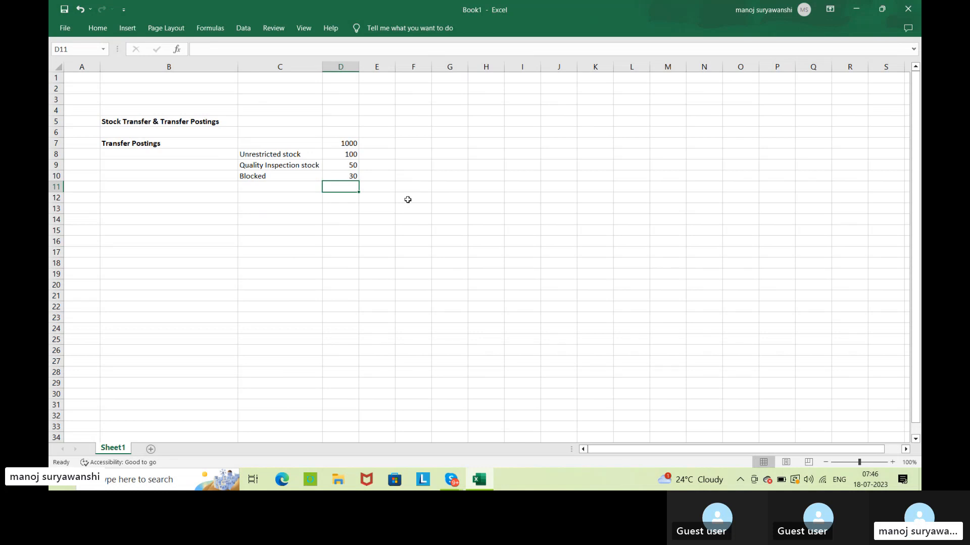
click(298, 157)
click(278, 164)
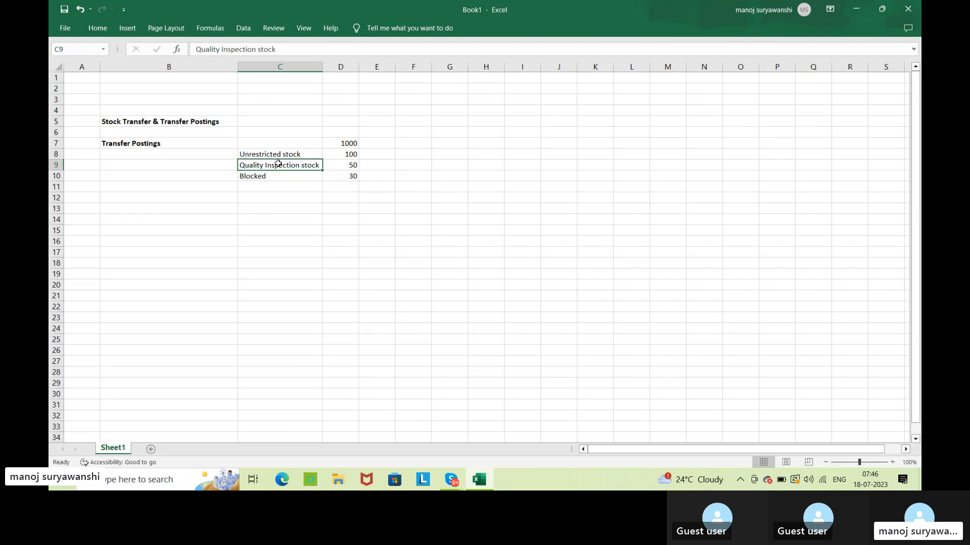
click(252, 176)
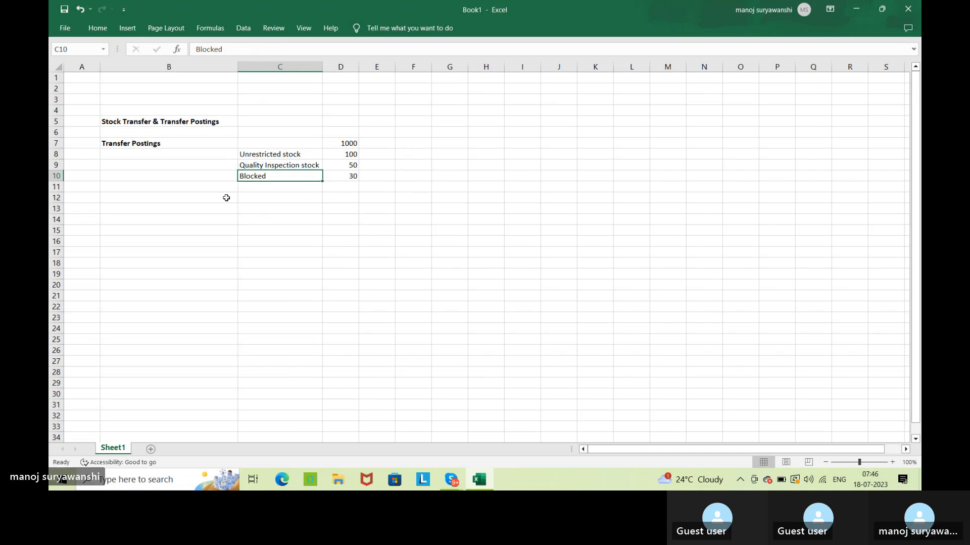
Enter the label "stock to stock transfer posting" in cell B9.
click(145, 166)
text(s)
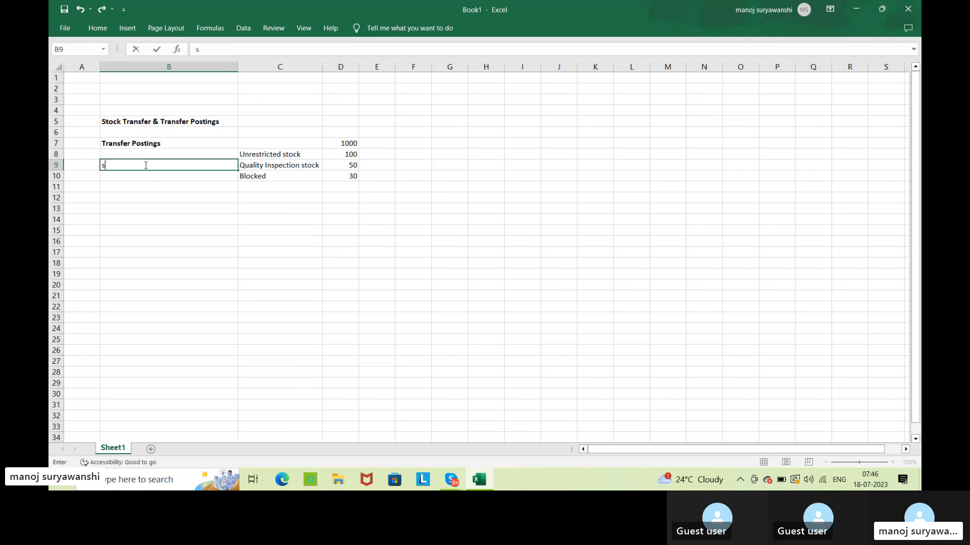
text(tock to stock transfe)
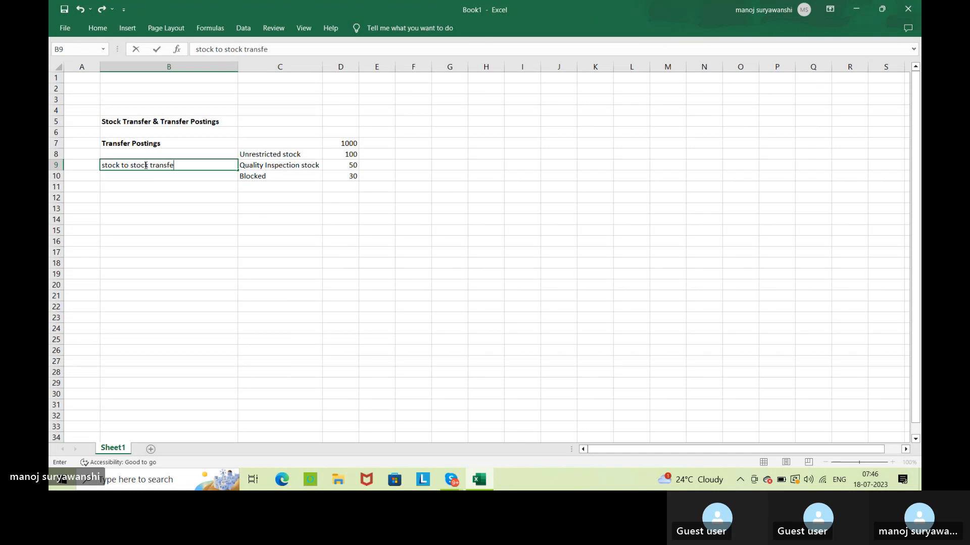
text(r posting)
key(Return)
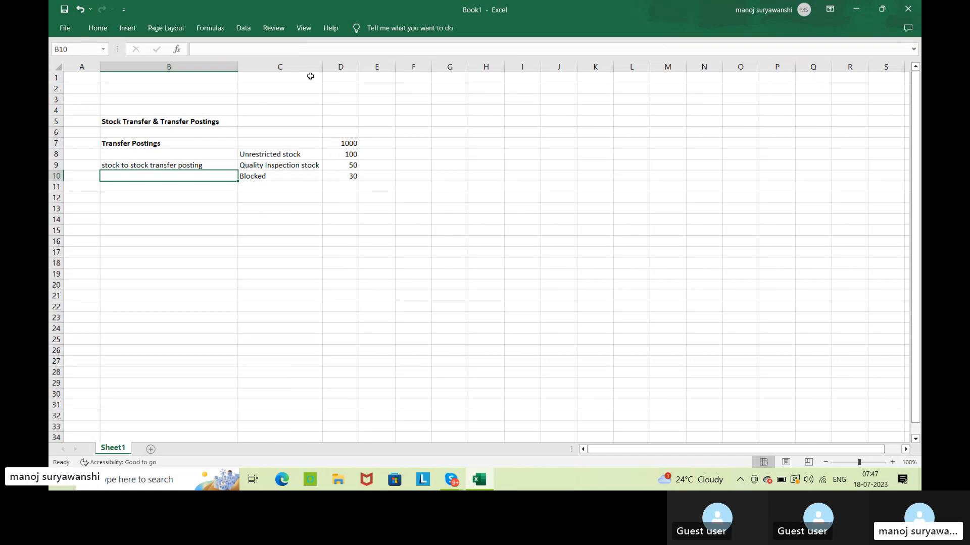
Insert a blank column before column C, which holds the stock type labels.
right_click(289, 65)
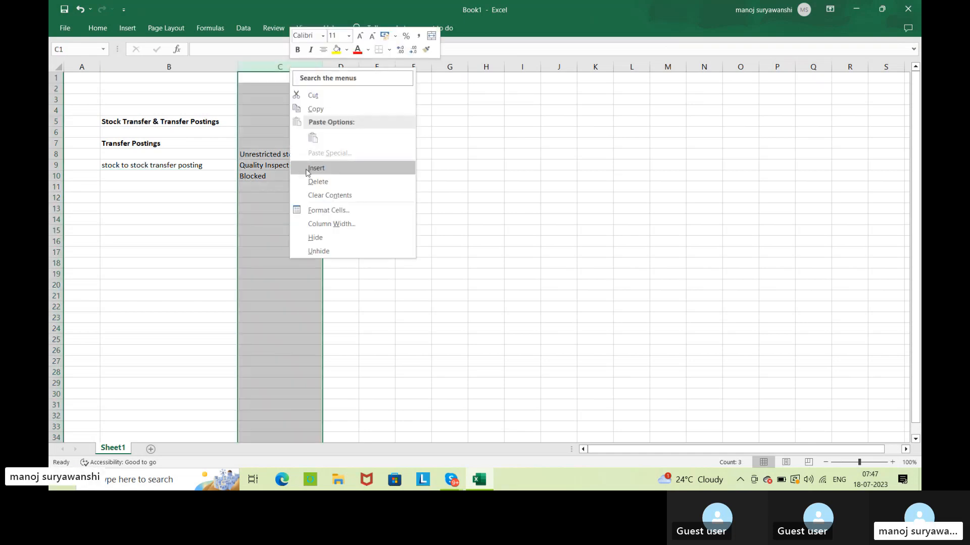
click(308, 170)
click(260, 144)
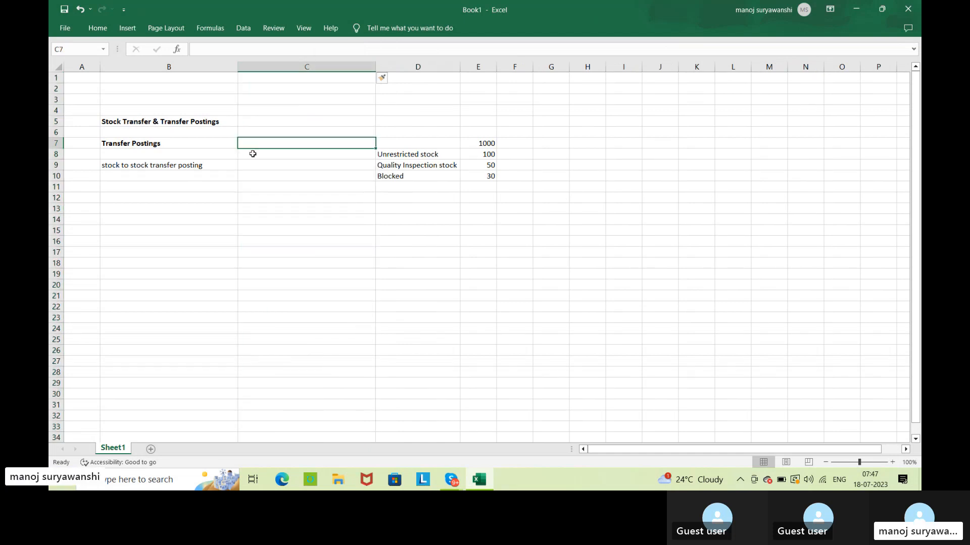
Enter "Identification of stock changes" in cell C8, beside the Unrestricted stock label.
click(253, 153)
text(Ide)
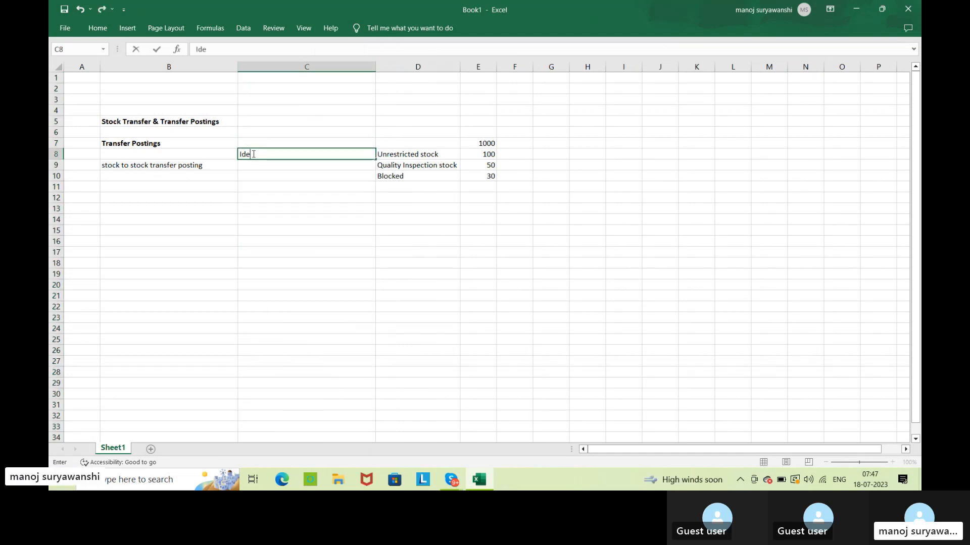
text(ntificat)
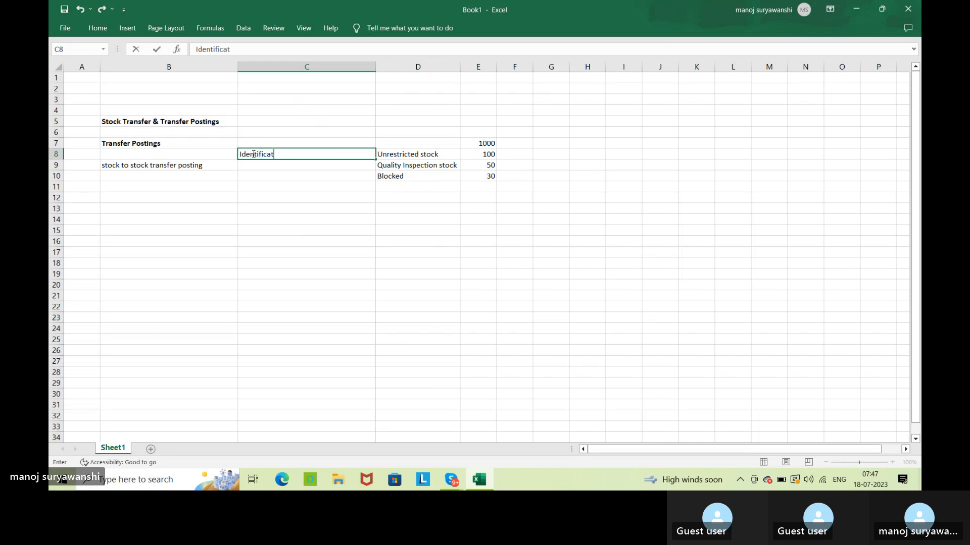
text(ion of stock cha nges)
key(Return)
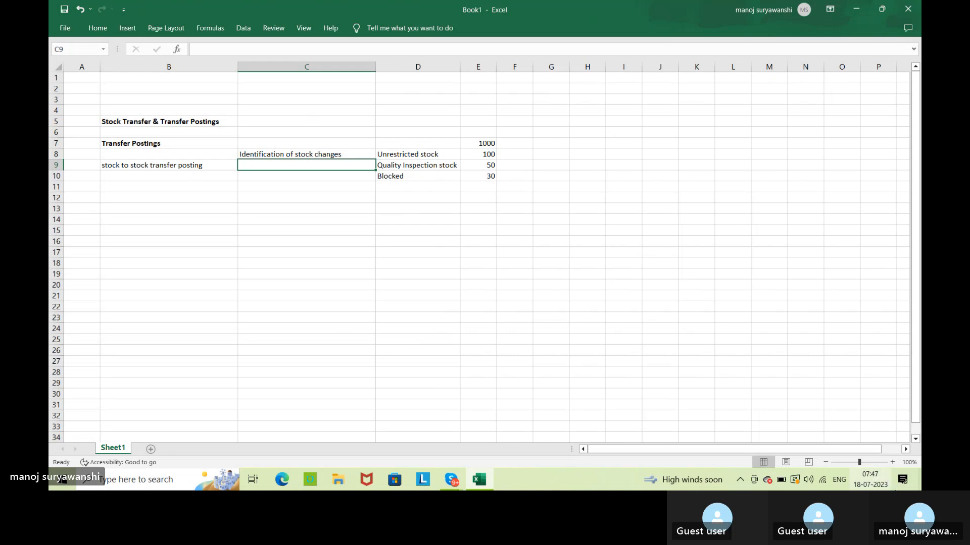
Add the second line "Material movement is possible" to the text in cell C8 using a line break.
click(896, 485)
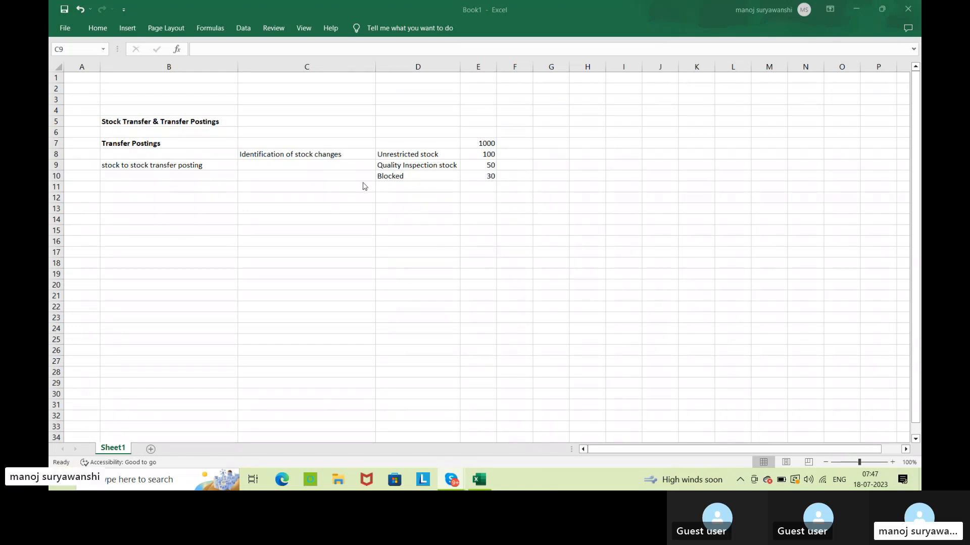
click(354, 164)
double_click(353, 155)
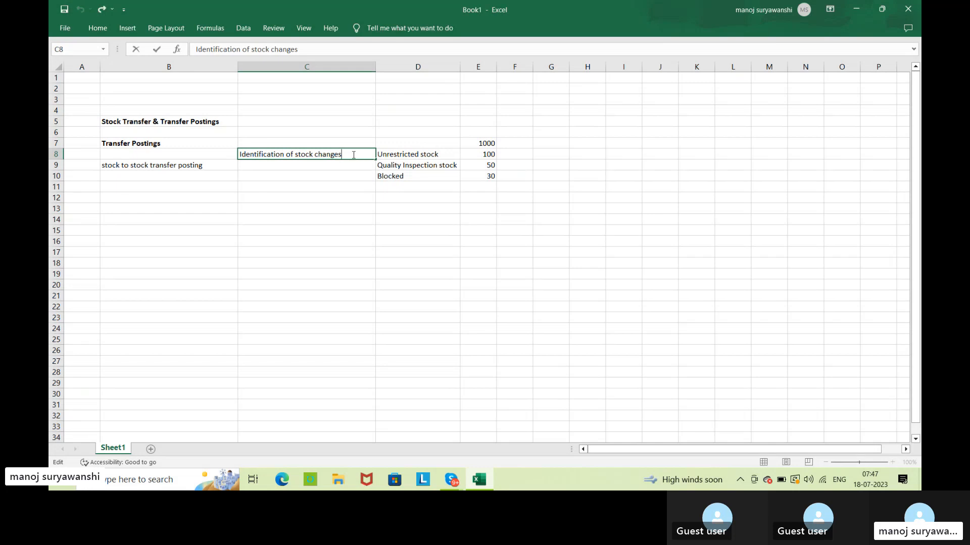
key(alt+Return)
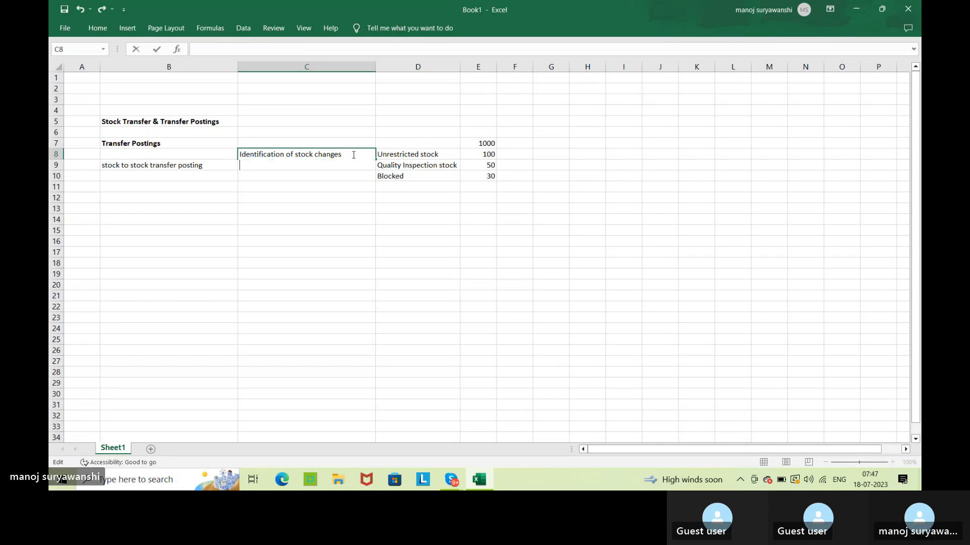
text(Material )
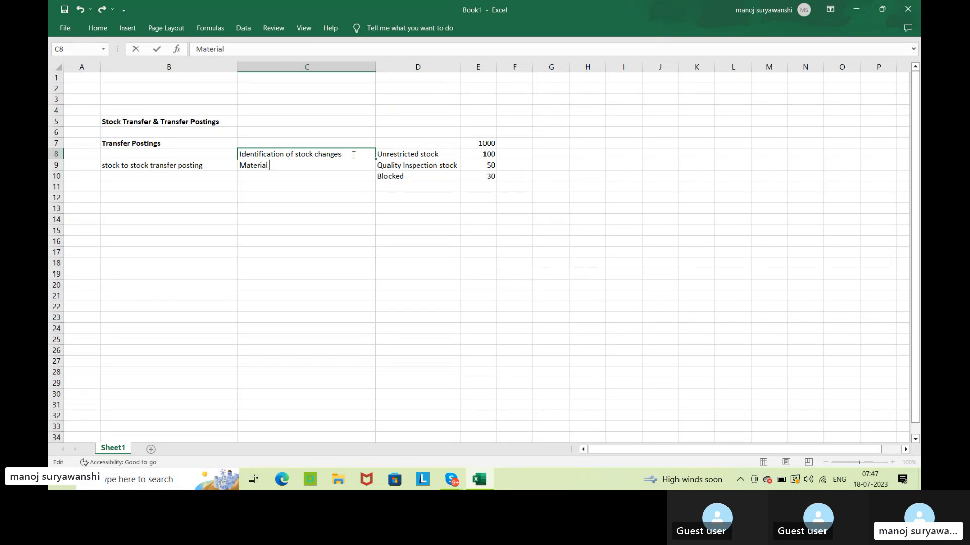
text(movement )
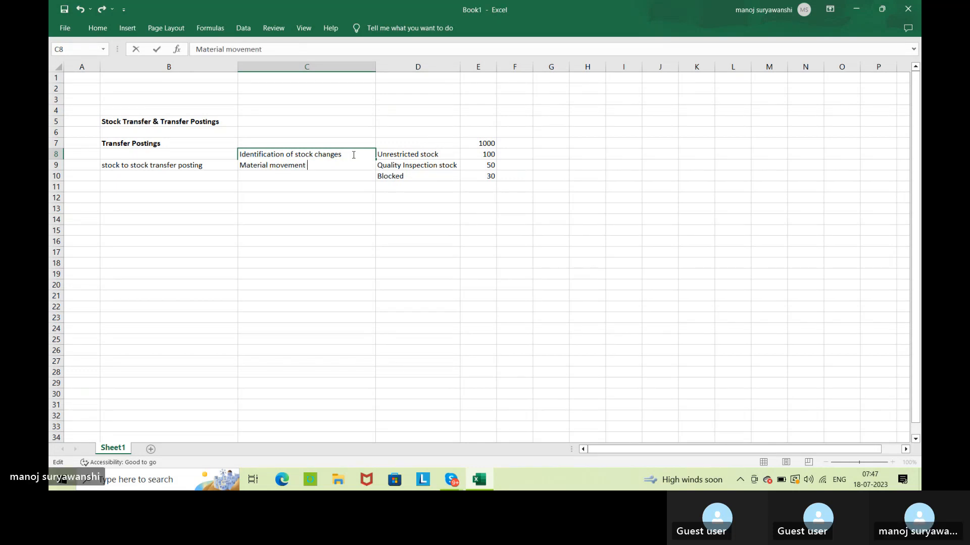
text(is po)
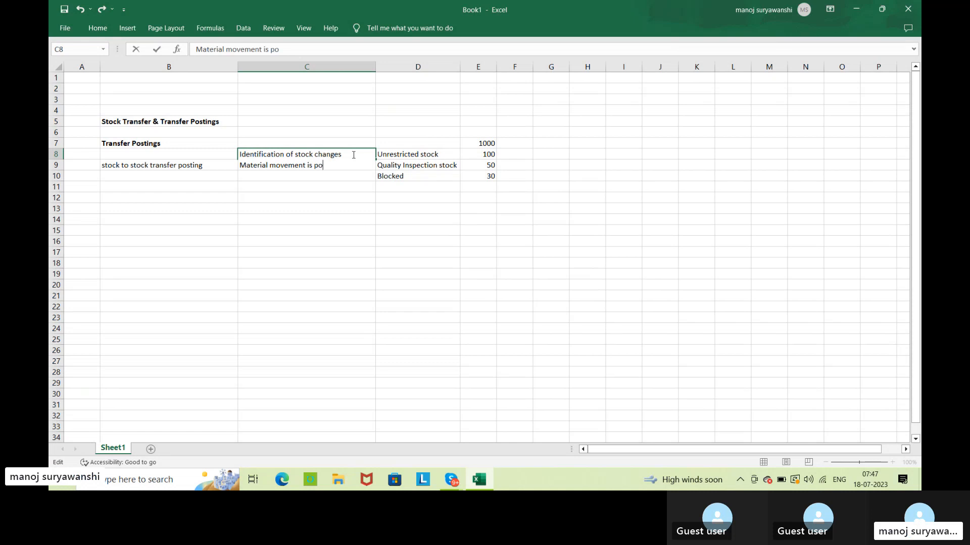
text(ssible)
key(Return)
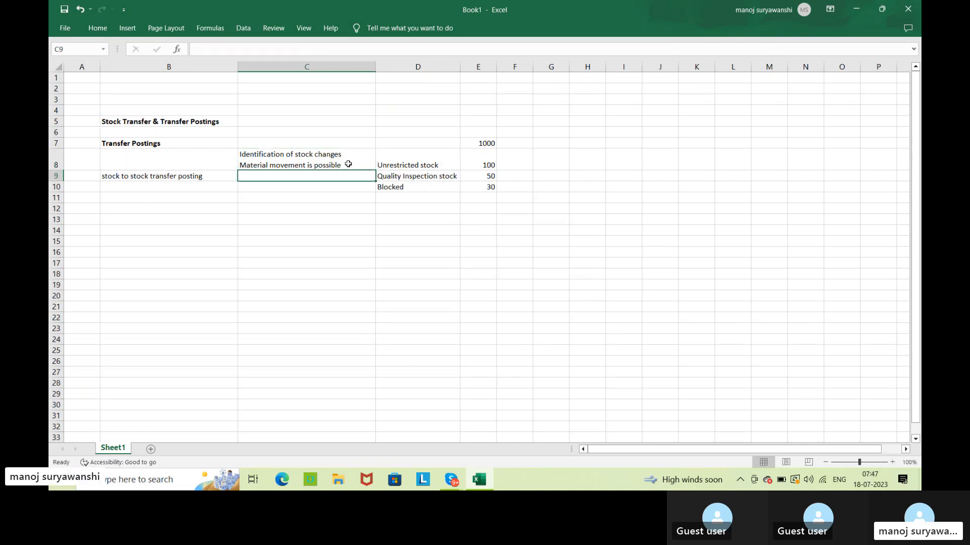
click(348, 164)
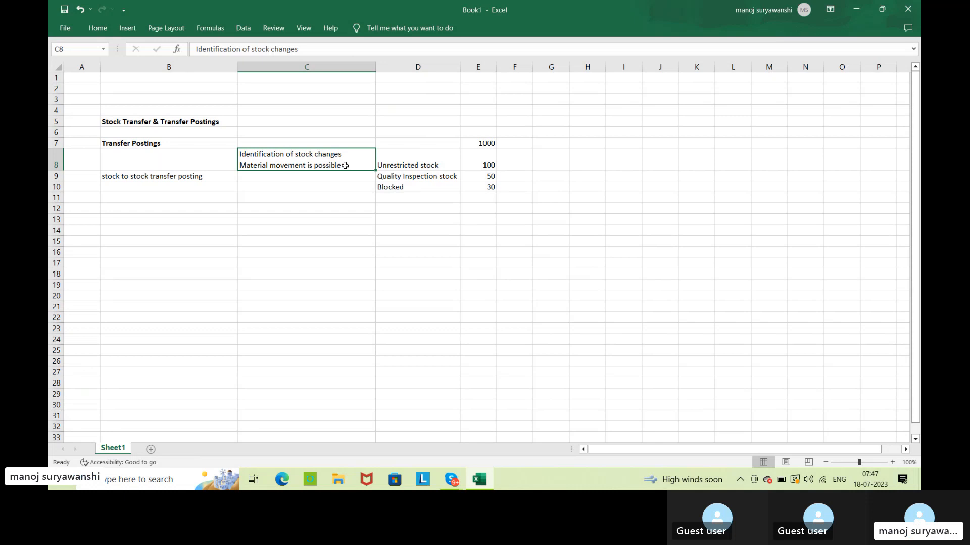
click(221, 141)
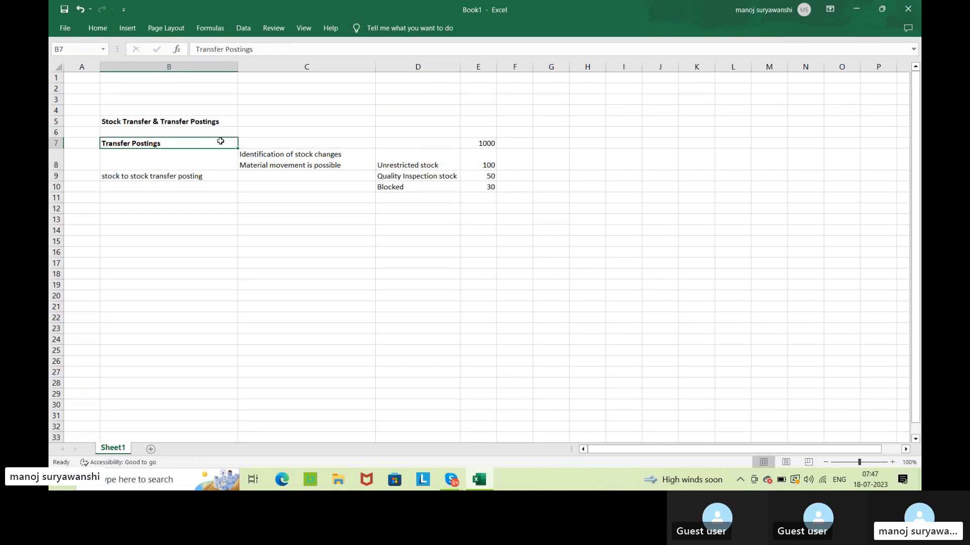
click(281, 153)
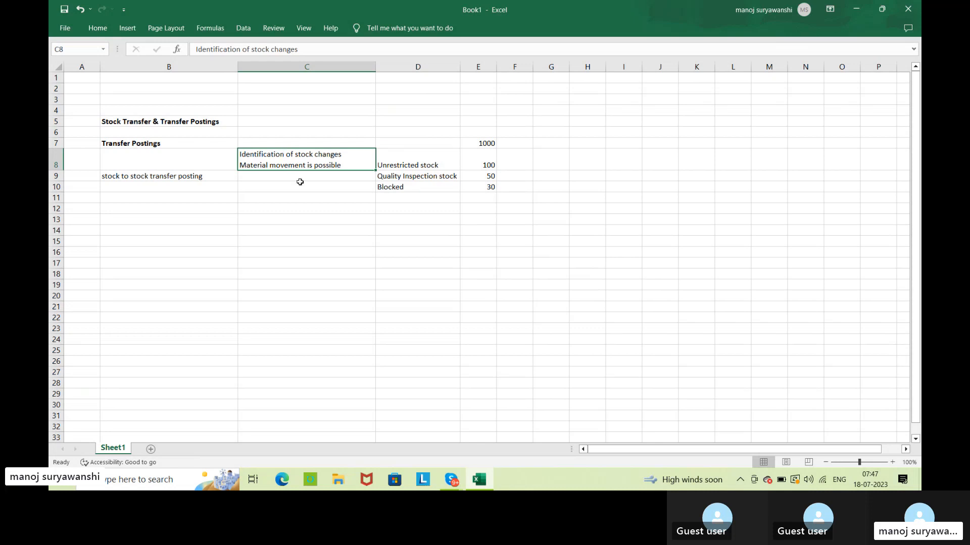
click(419, 253)
click(445, 162)
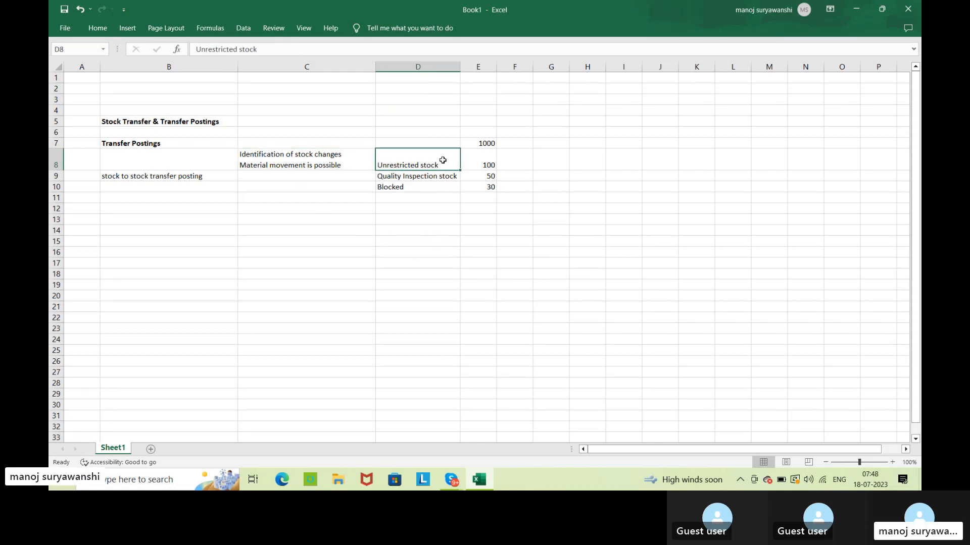
click(488, 160)
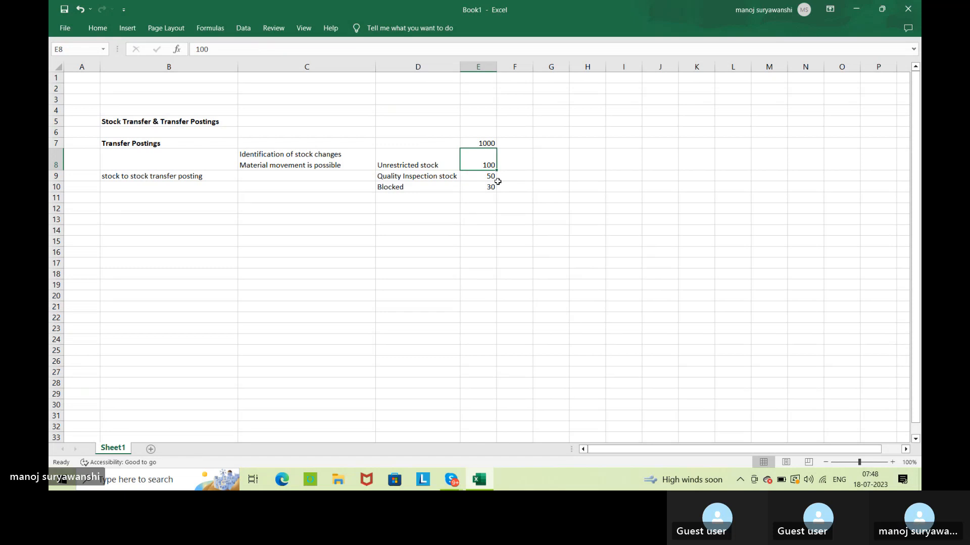
Enter 60 in cell G8 and 90 in cell G9, beside the first two stock quantities.
click(547, 159)
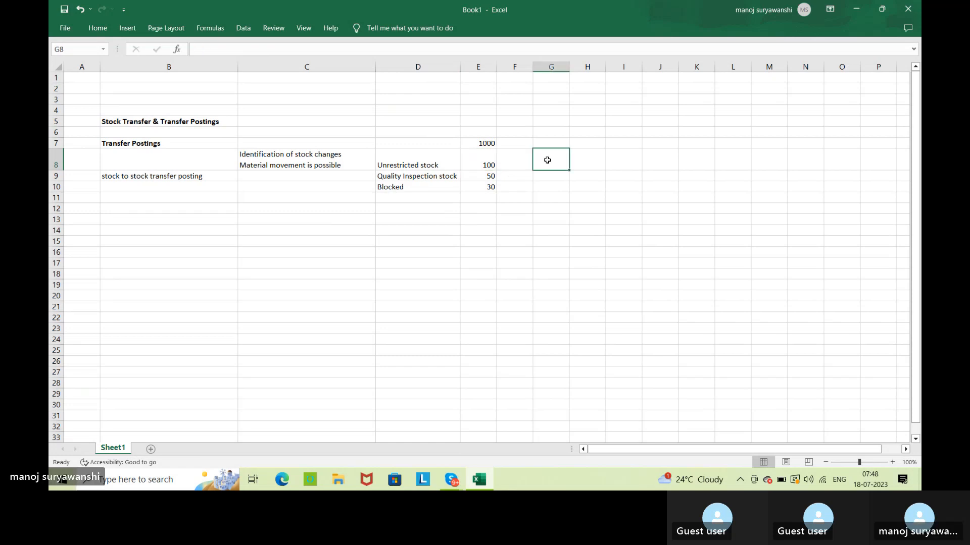
text(60)
key(Return)
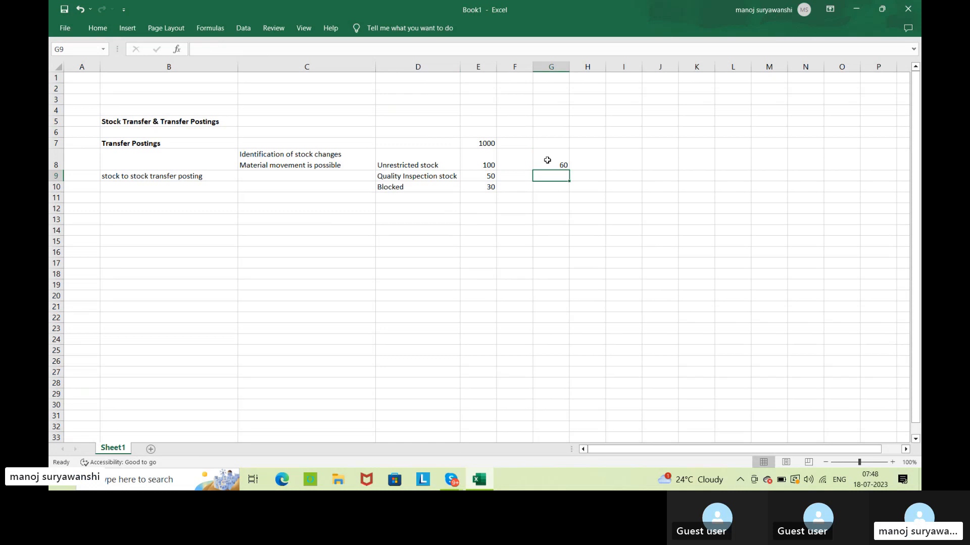
text(90)
key(Return)
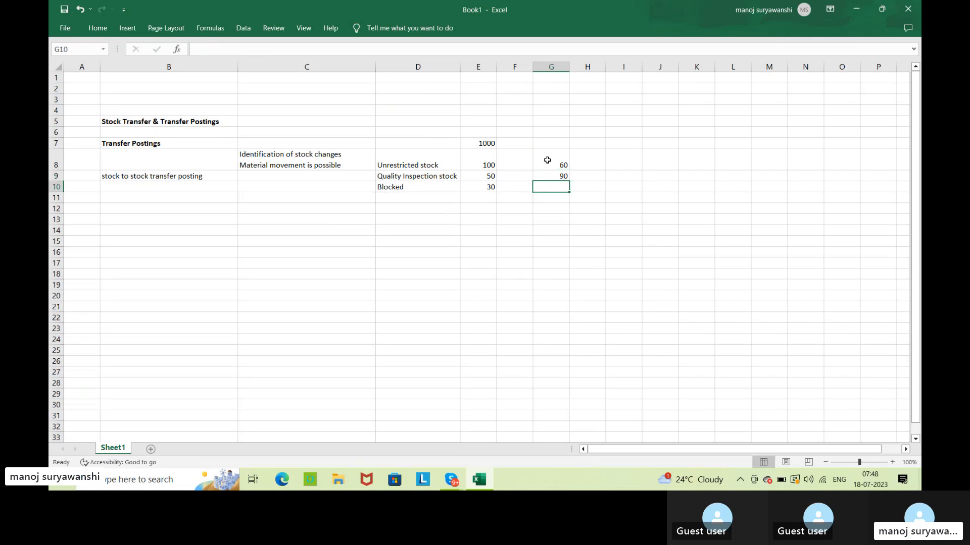
Set the Quality Inspection stock quantity in column E to 10 and the Unrestricted stock quantity to 60.
click(480, 178)
text(10)
key(Return)
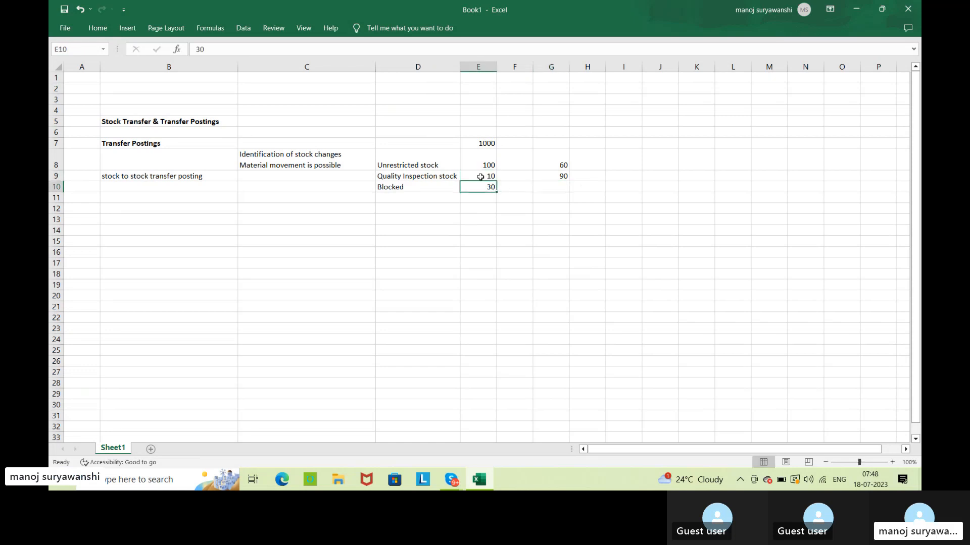
click(484, 161)
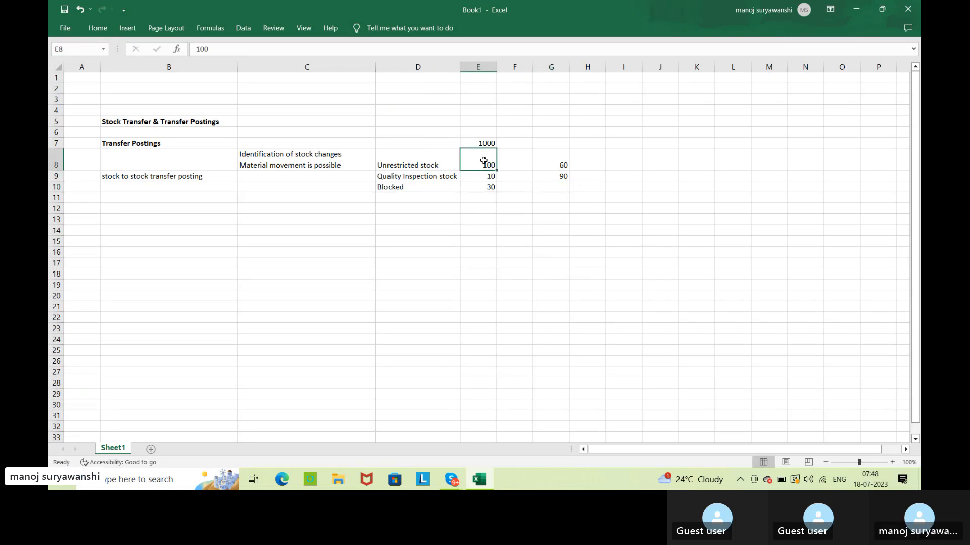
text(60)
key(Return)
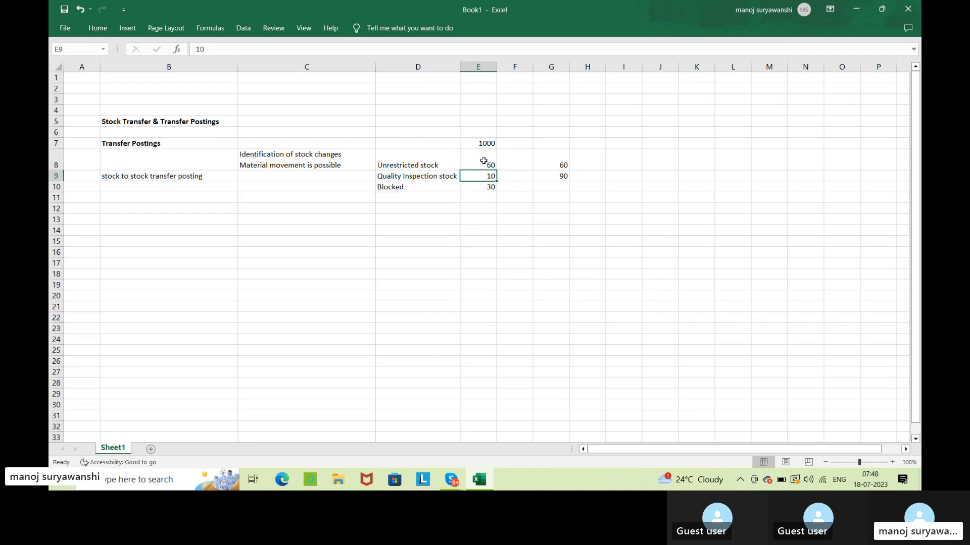
Change the value in cell G8, in the Unrestricted stock row, to 40.
click(536, 246)
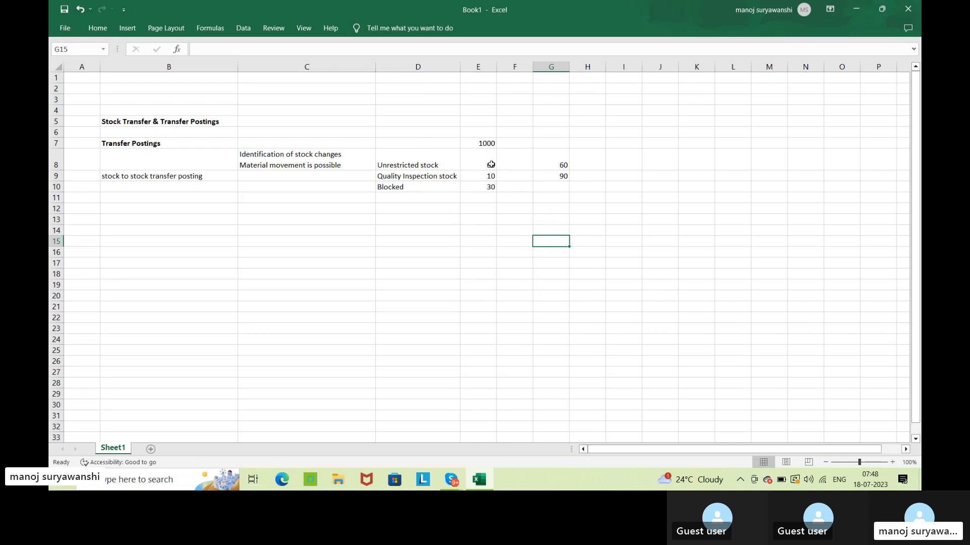
click(552, 158)
text(4)
key(Return)
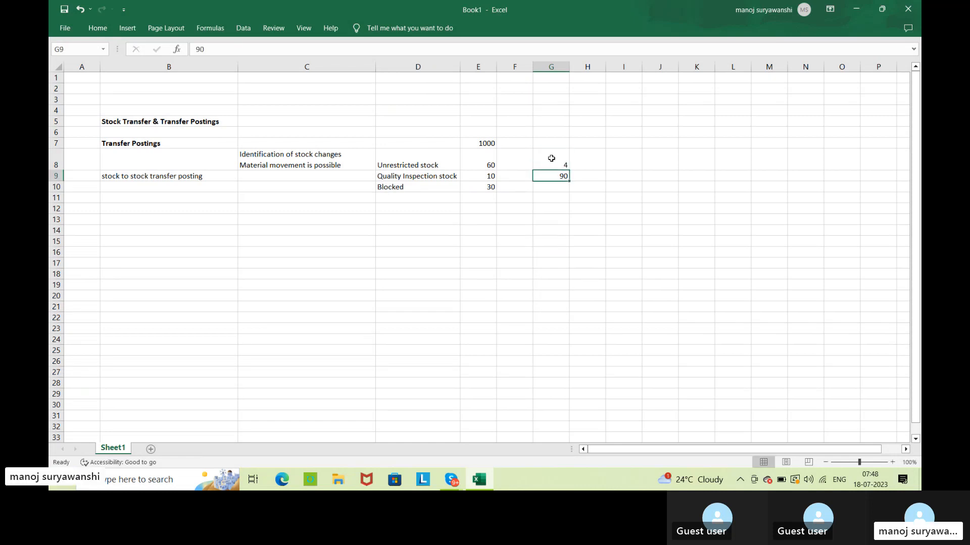
click(551, 159)
text(40)
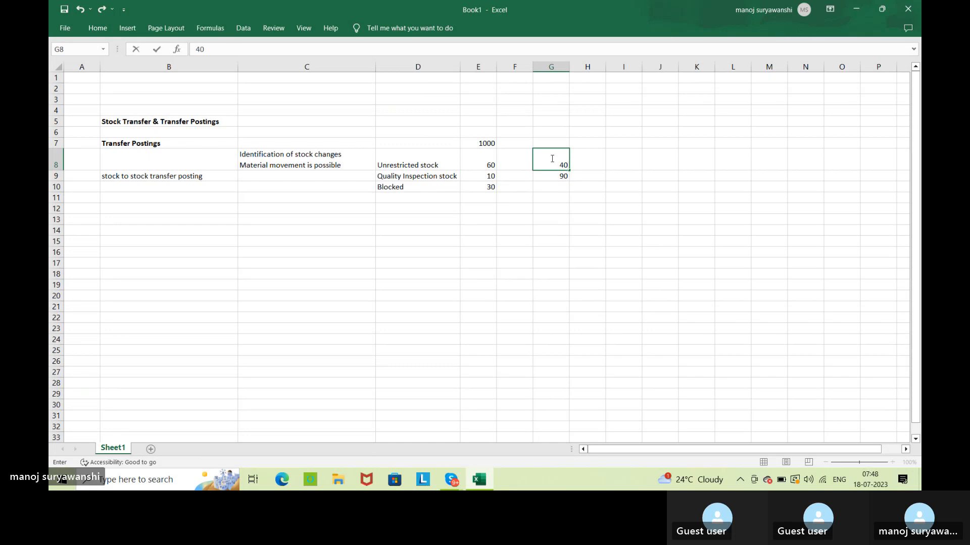
key(Return)
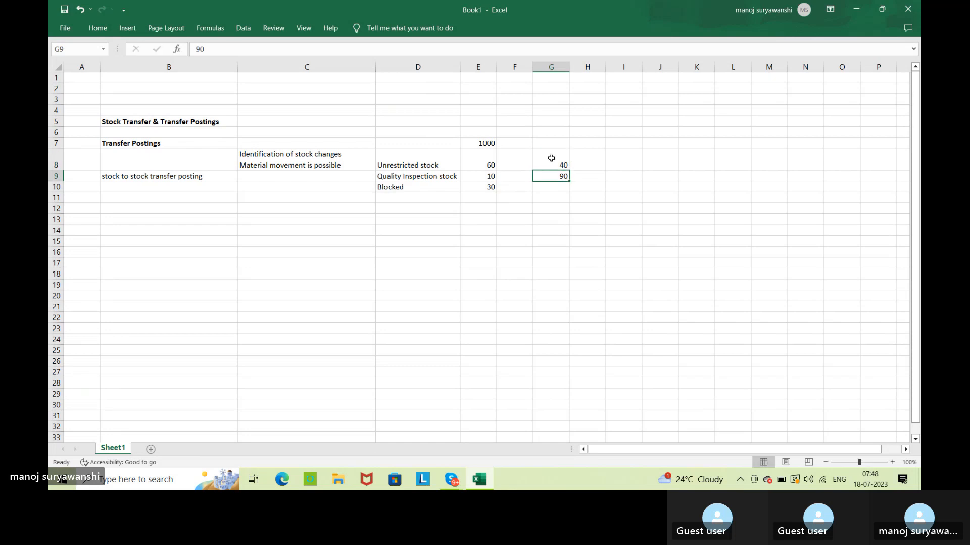
click(475, 165)
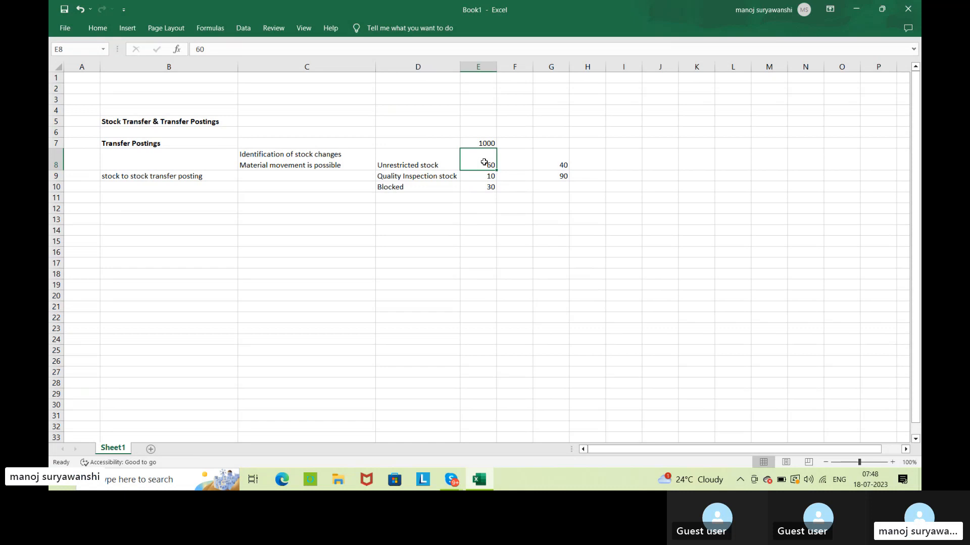
click(555, 166)
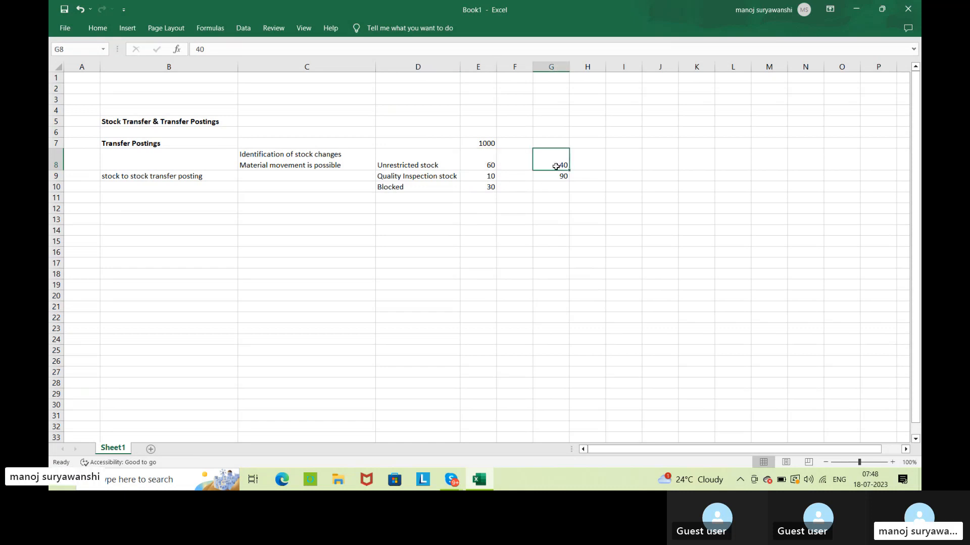
click(554, 175)
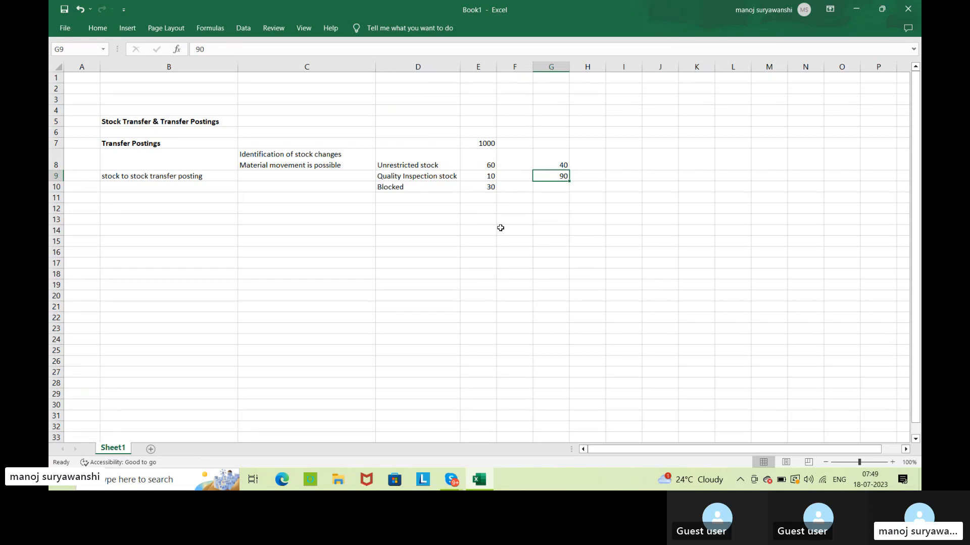
click(357, 158)
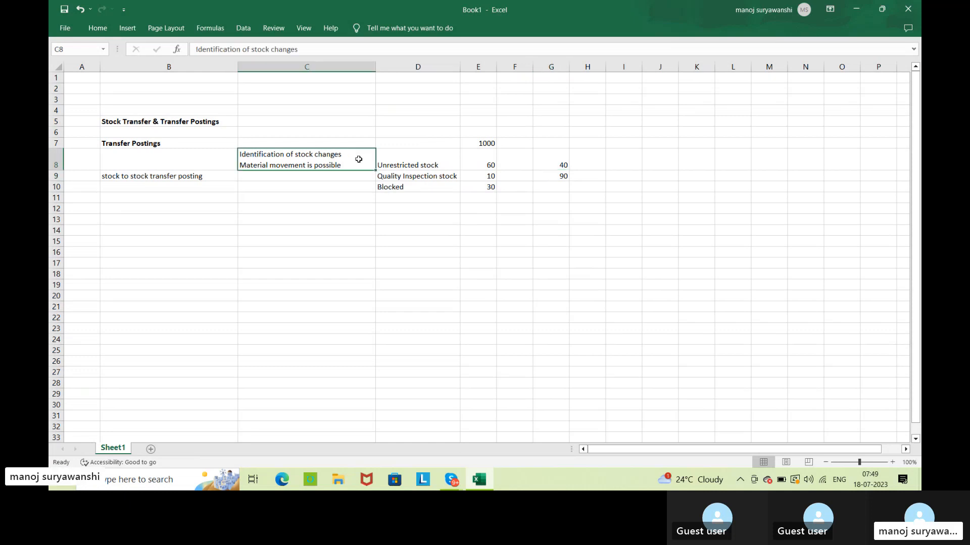
click(359, 230)
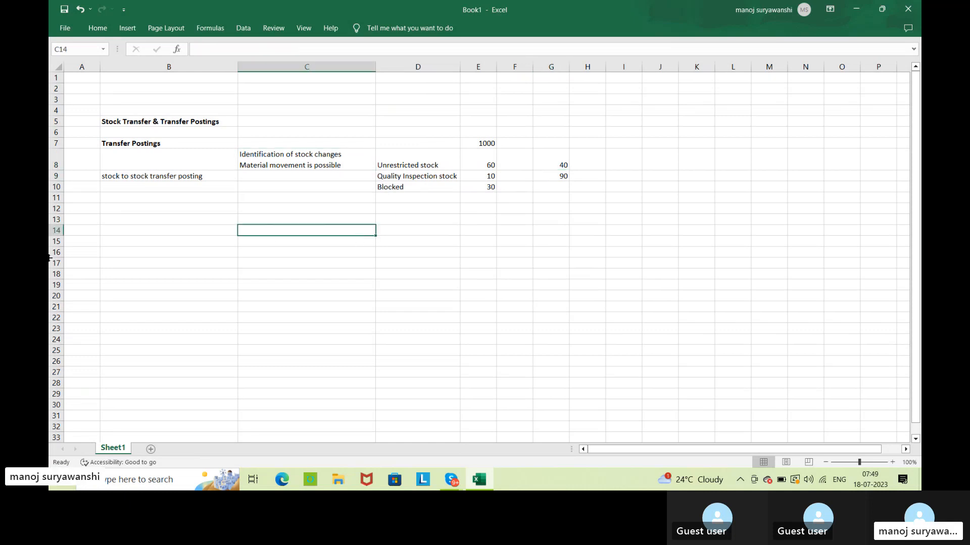
Make the label "stock to stock transfer posting" in cell B9 bold.
click(139, 175)
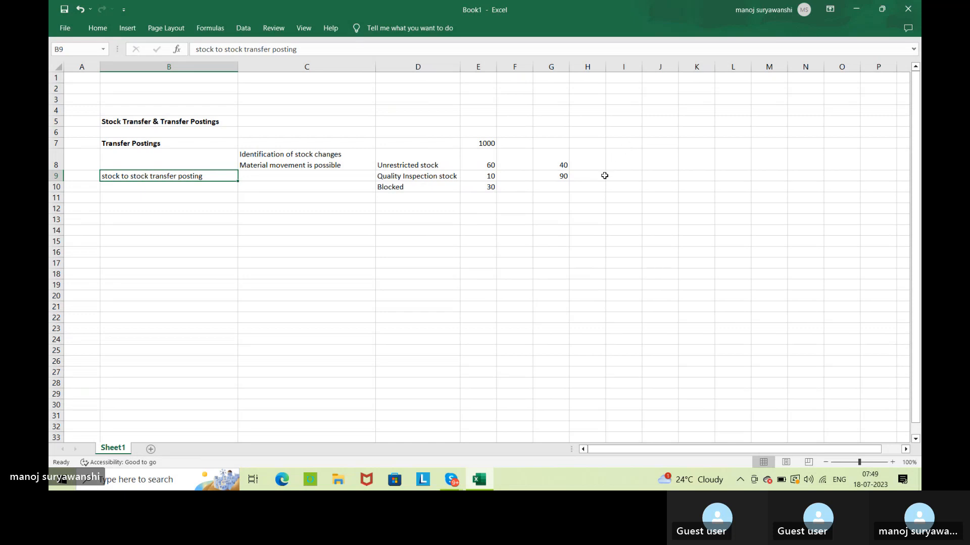
key(ctrl+b)
Enter "Only material document is generated & no accounting doc is generated" in cell C9 and widen column C to fit the text.
click(290, 178)
text(O)
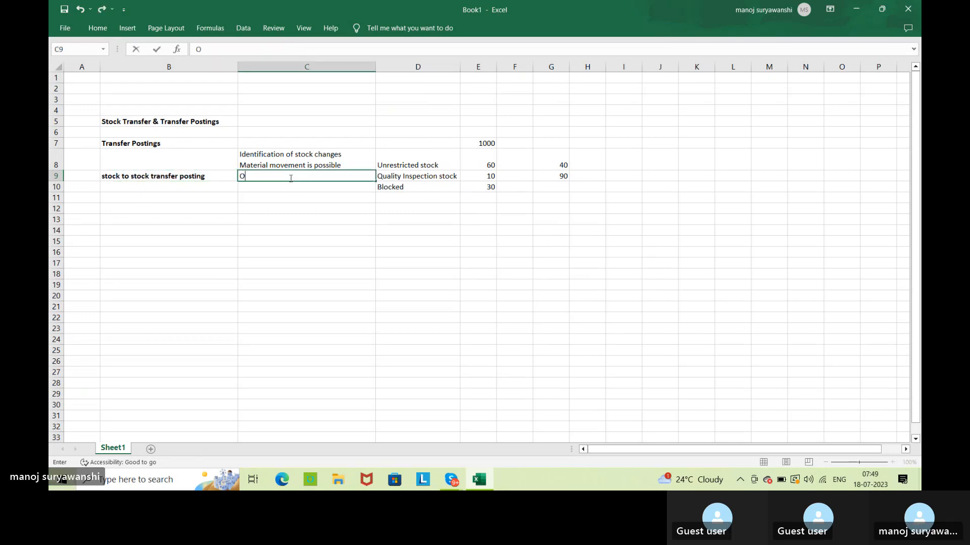
text(nly material )
text(documen)
text(generat)
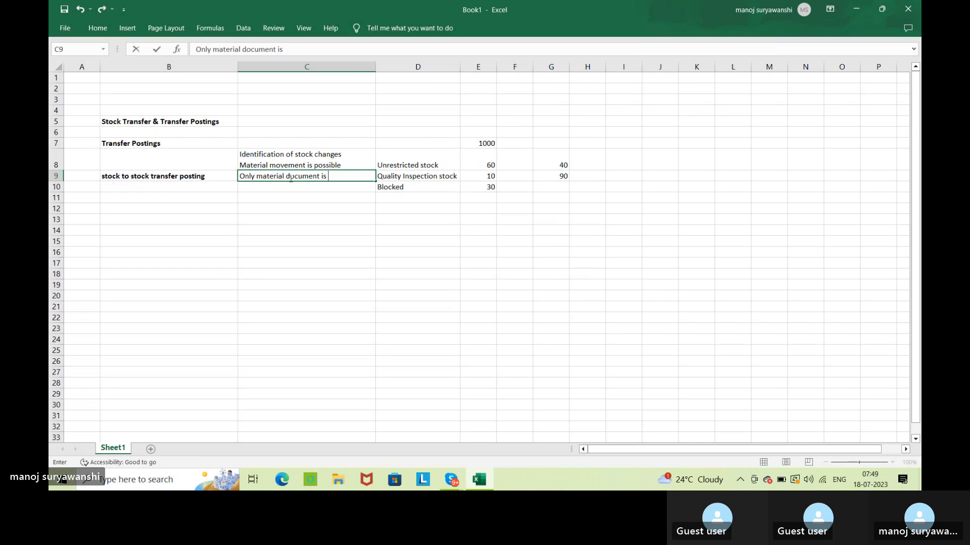
text(ed & no )
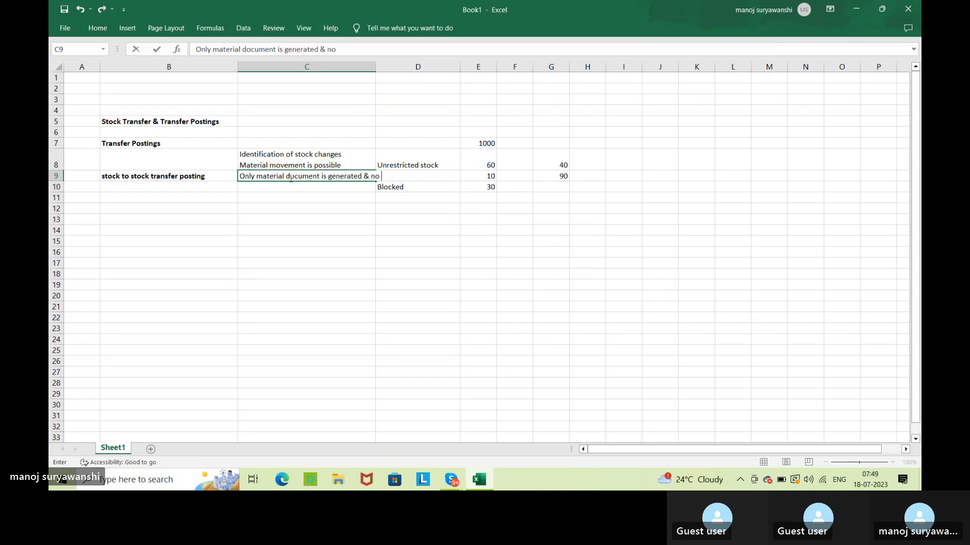
text(accounting doc is )
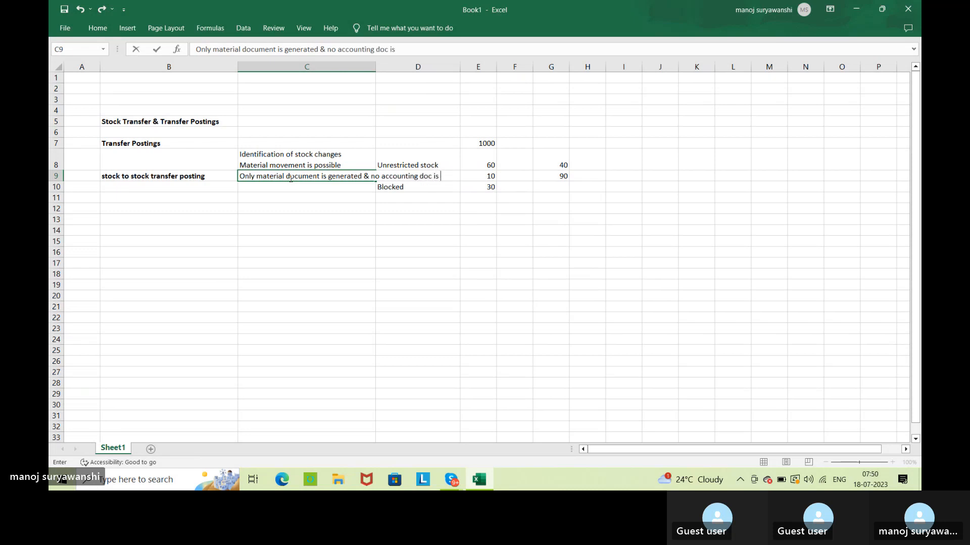
text(generated)
key(Return)
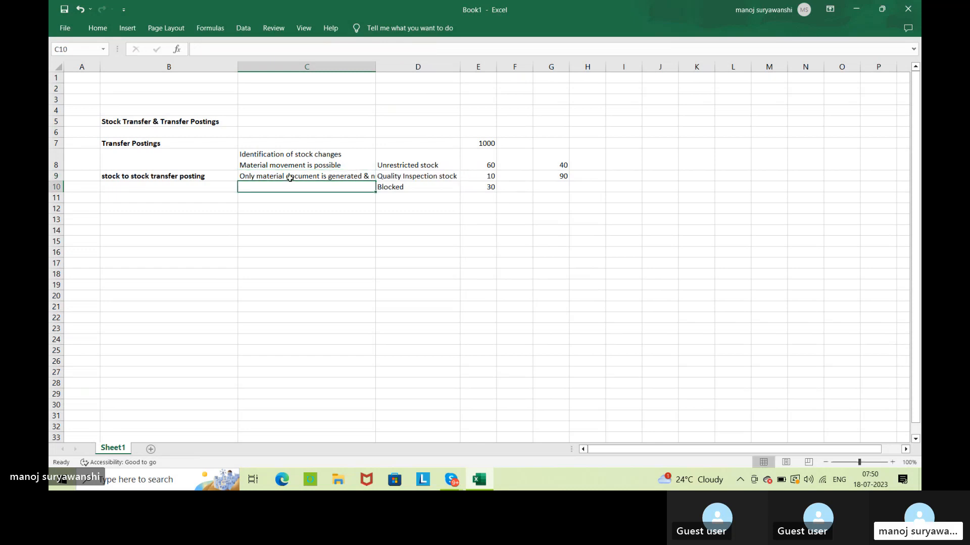
double_click(374, 63)
click(505, 271)
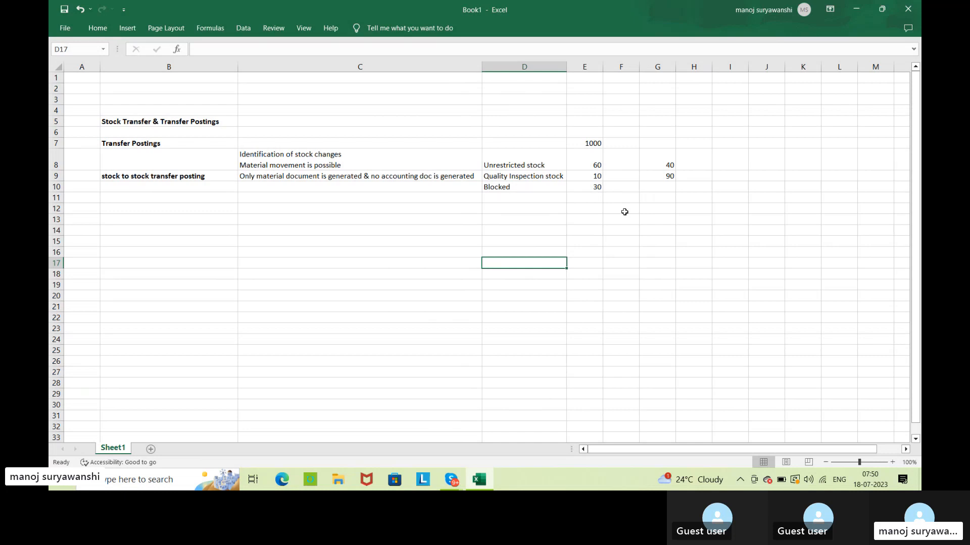
Set the Unrestricted stock quantity in column E to 100 and the Quality Inspection stock quantity to 50.
click(579, 165)
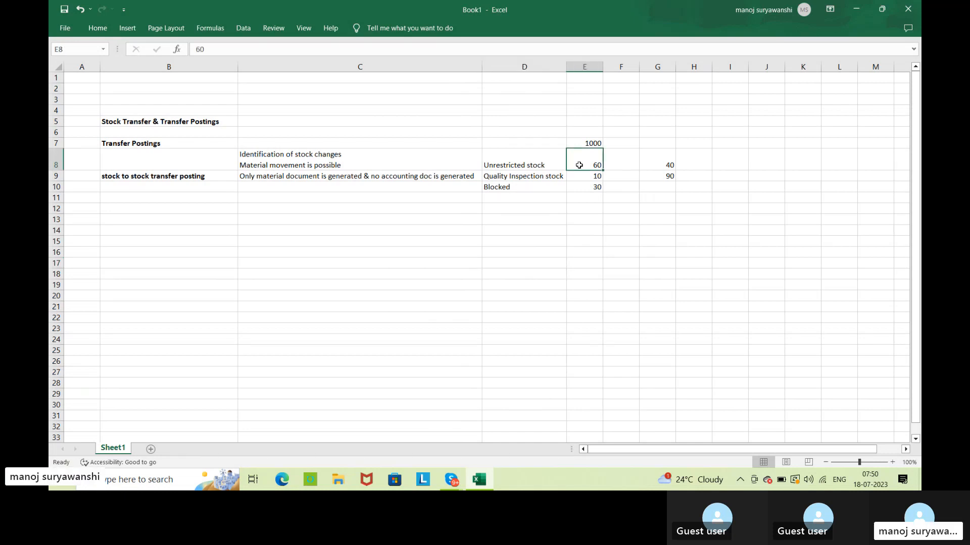
text(100)
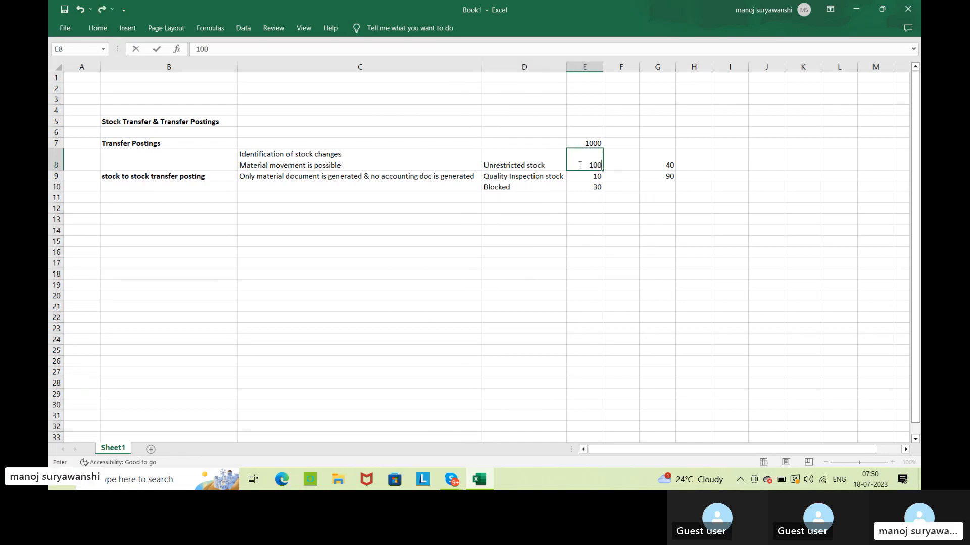
key(Return)
text(50)
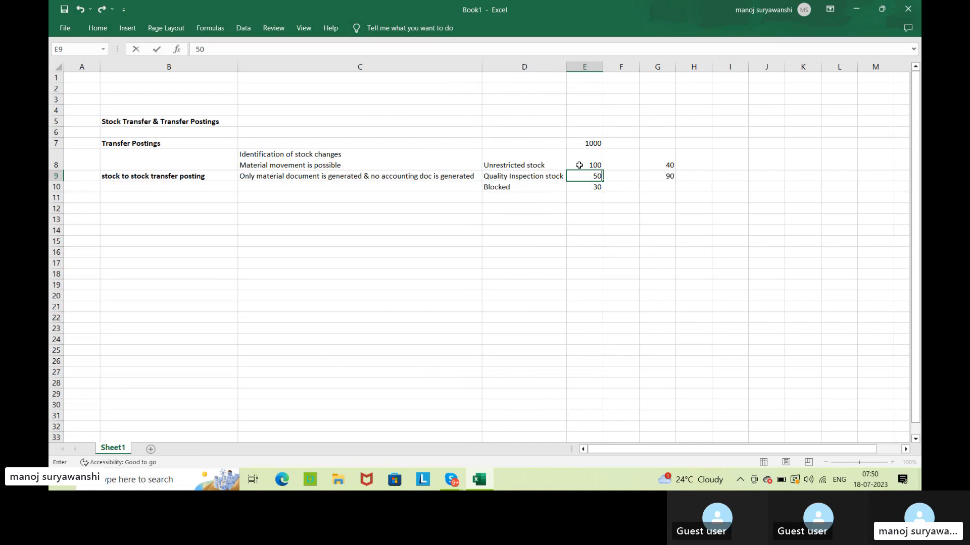
key(Return)
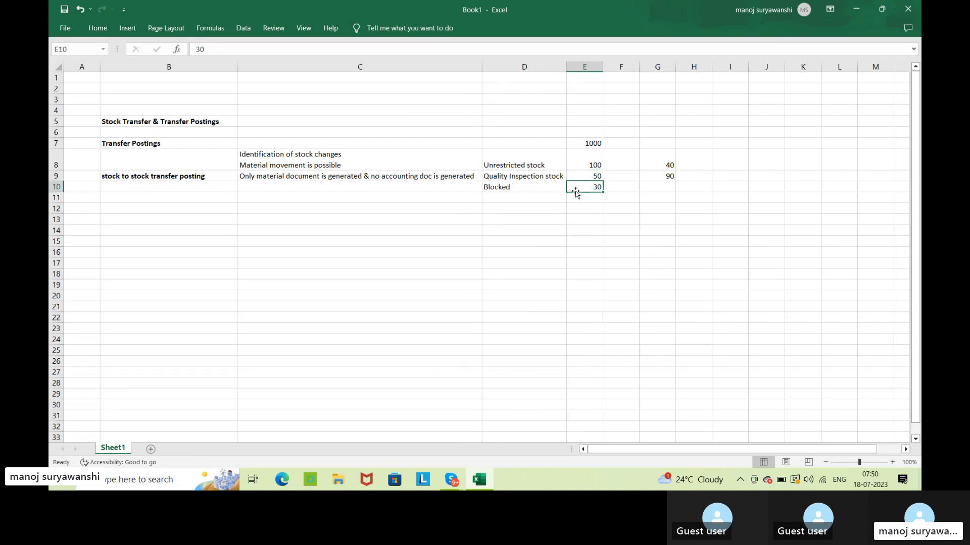
Clear the values in cells G8 and G9, beside the Unrestricted and Quality Inspection stock quantities.
click(670, 162)
drag(670, 161, 670, 172)
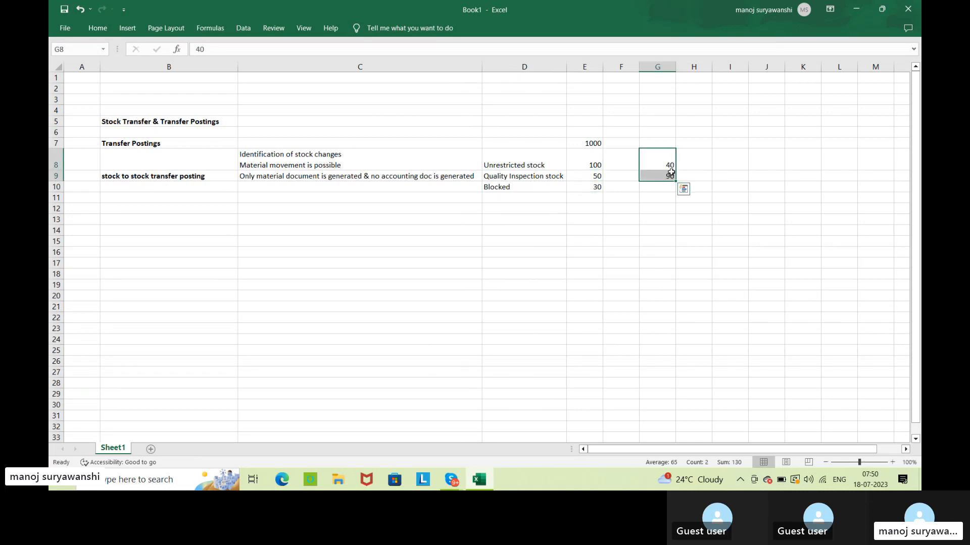
key(Delete)
click(659, 233)
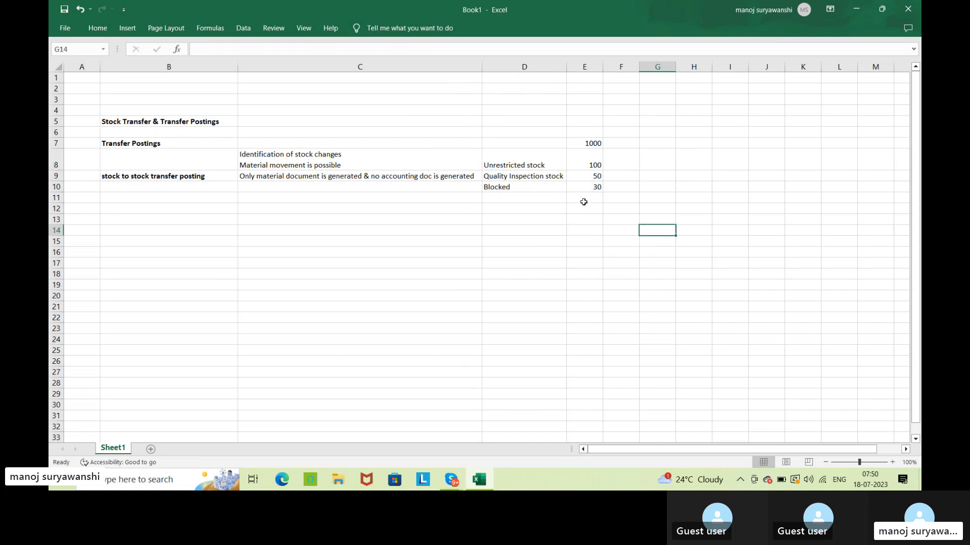
Enter the label "SLOC" in cell D7, above the Unrestricted stock label.
click(518, 145)
text(SLOC)
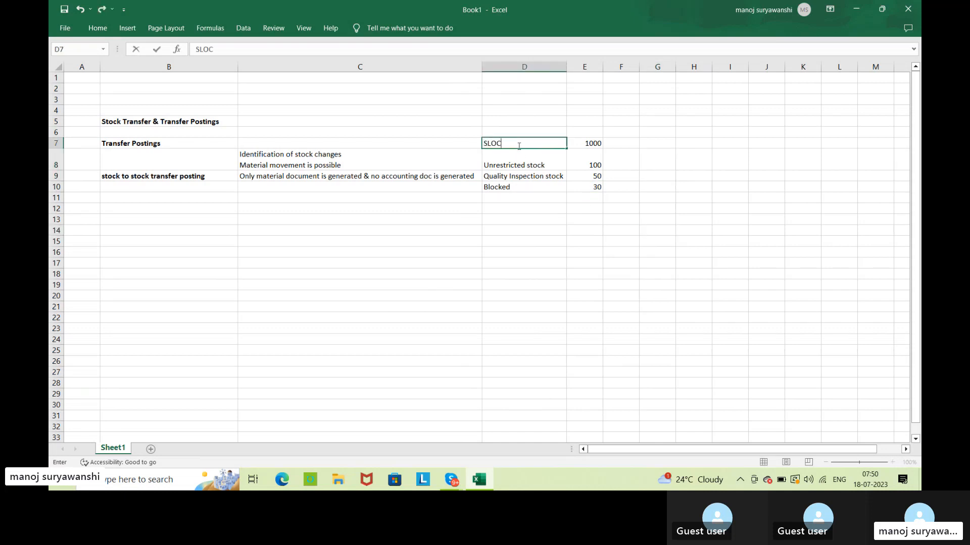
key(Tab)
key(Tab)
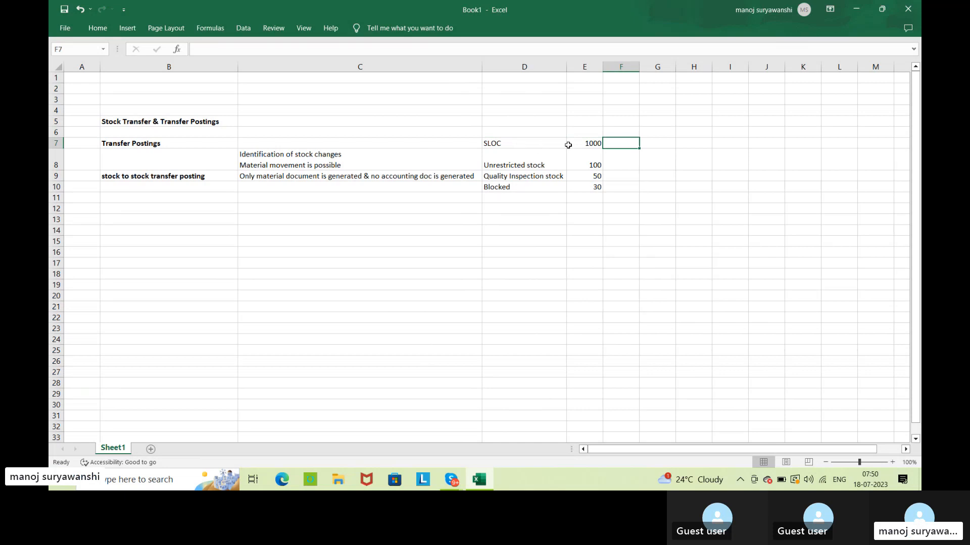
Enter 180 in cell G7 as the stock total in the SLOC row.
click(591, 167)
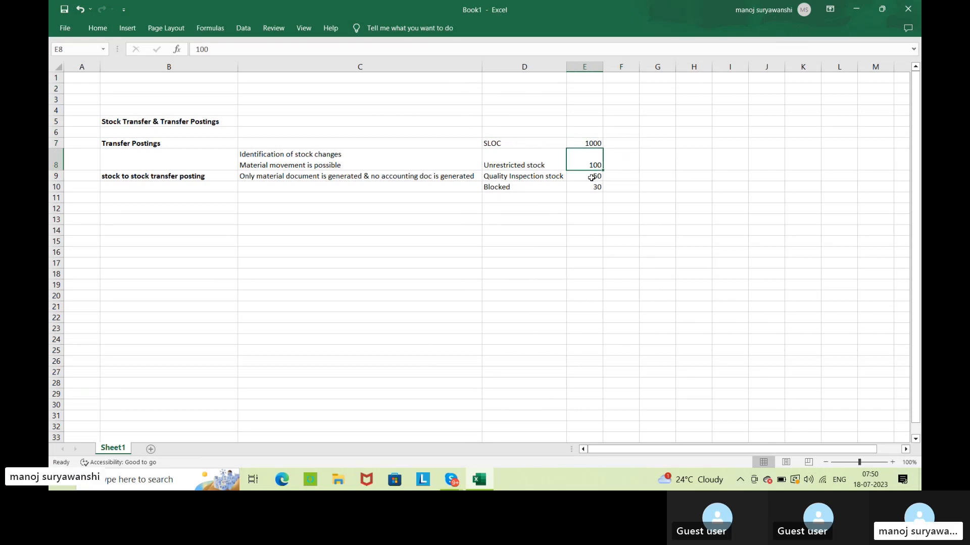
click(591, 178)
click(593, 196)
click(645, 146)
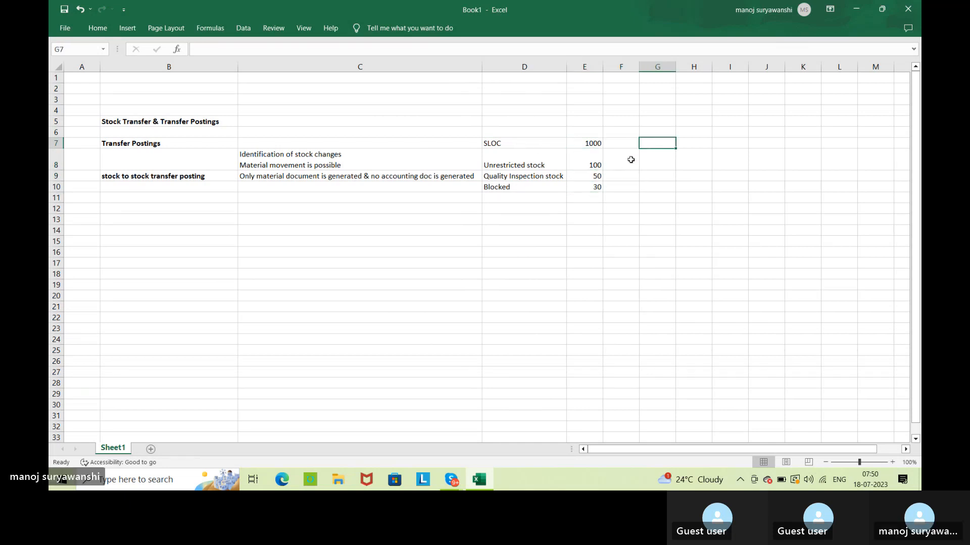
text(180)
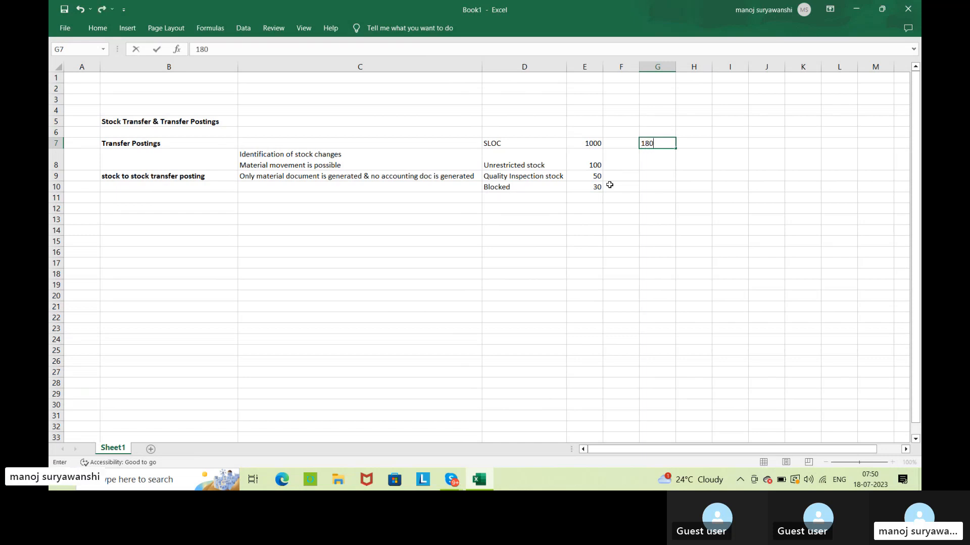
key(Return)
Add a "Plant" row above the SLOC row, with 1000 in cell E6 and 180 in cell G6.
click(588, 138)
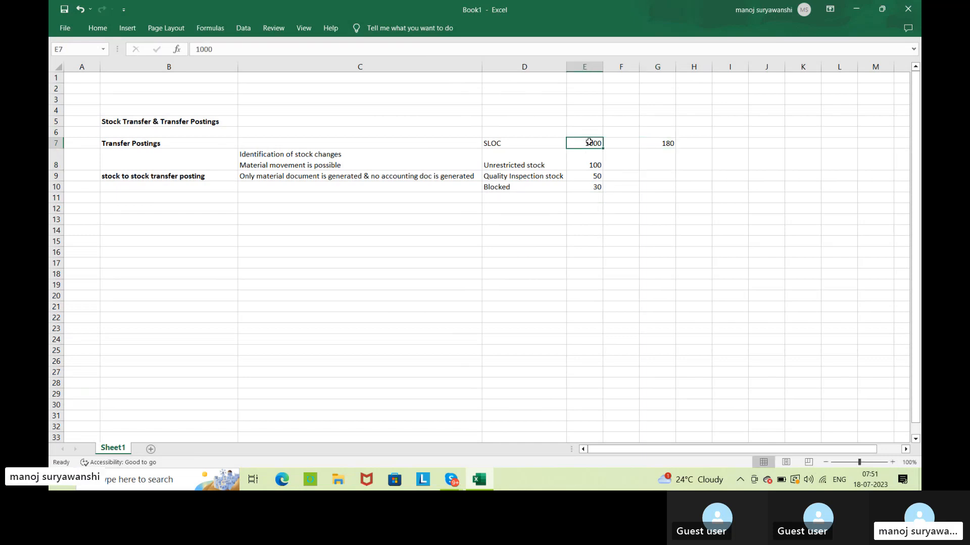
click(541, 130)
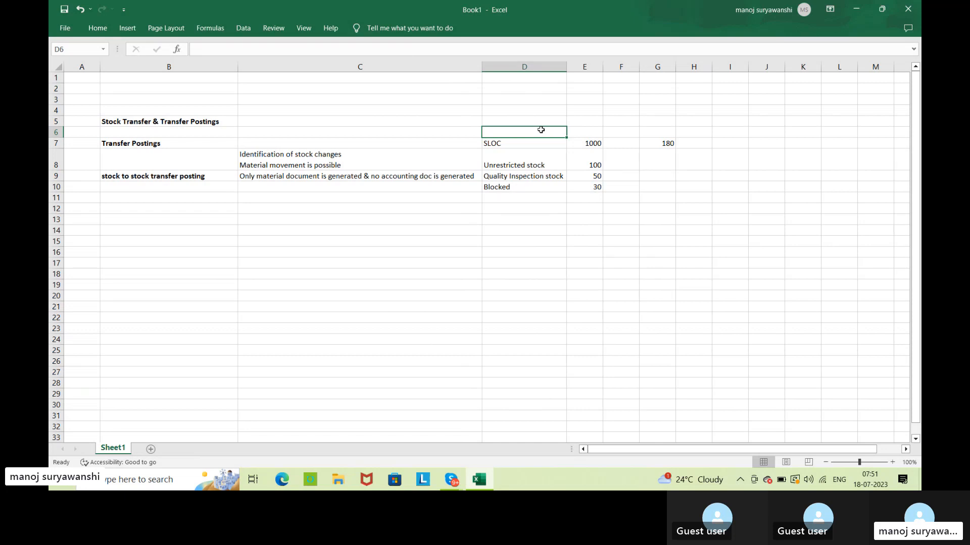
text(Plant)
key(Tab)
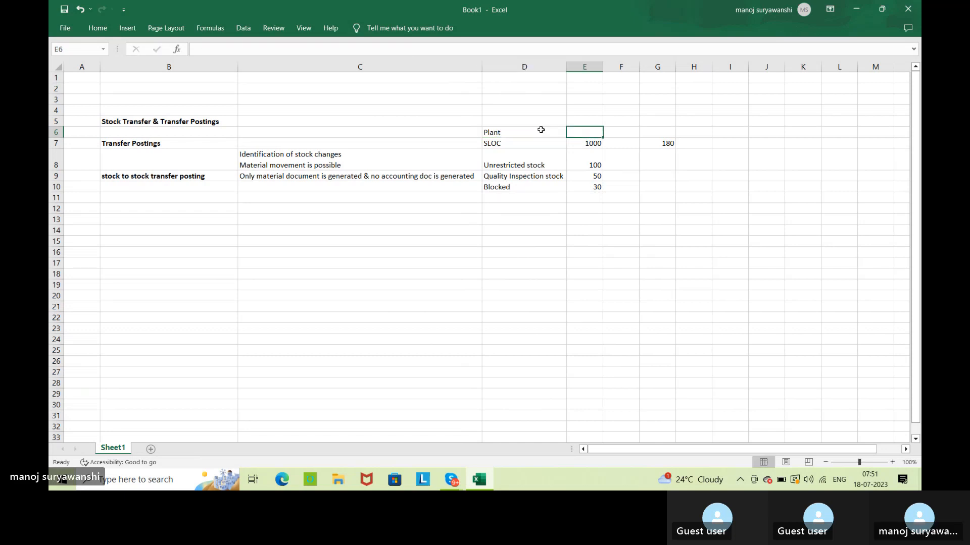
text(1000)
key(Tab)
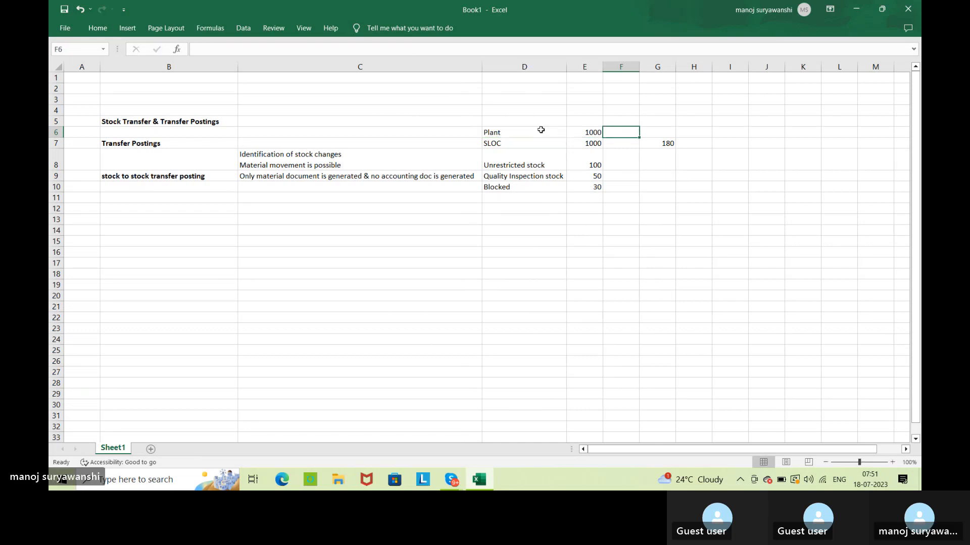
key(Tab)
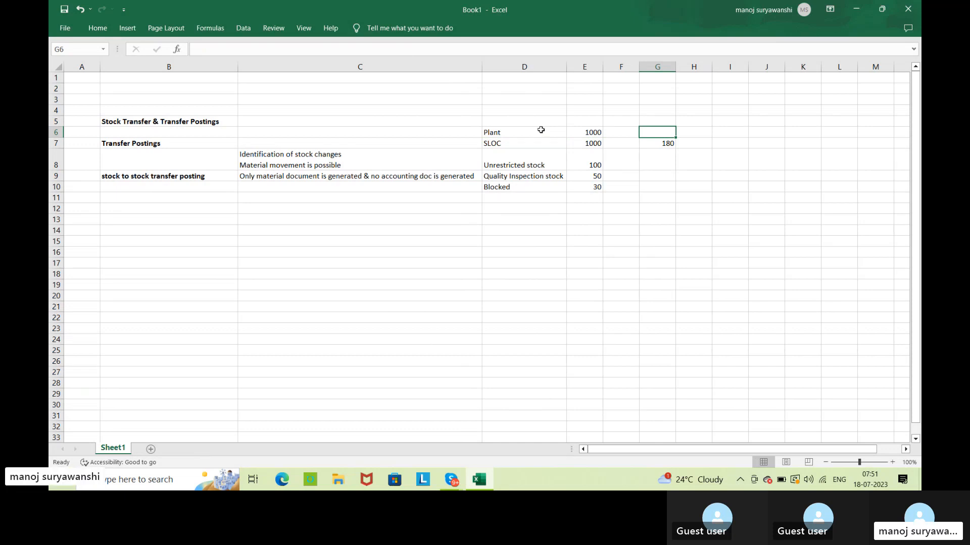
text(180)
key(Return)
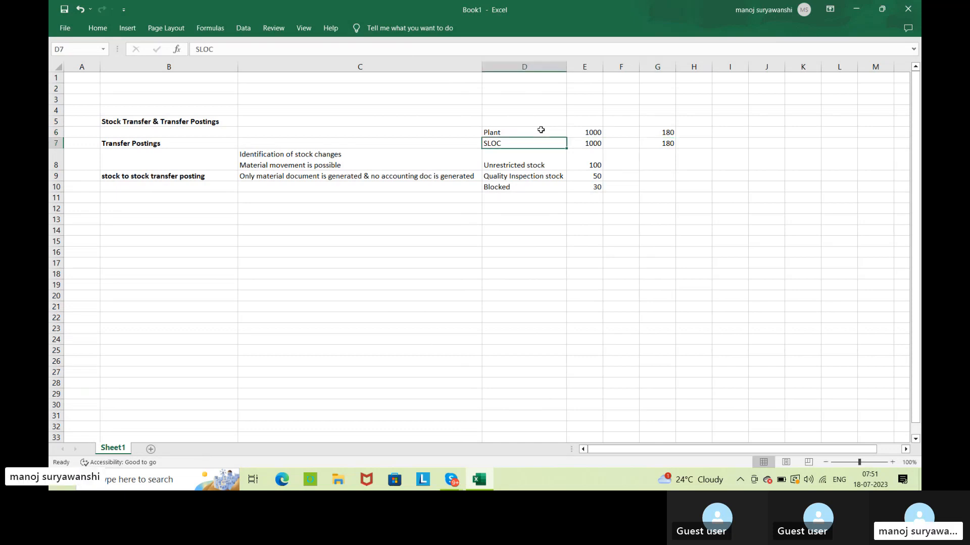
click(649, 251)
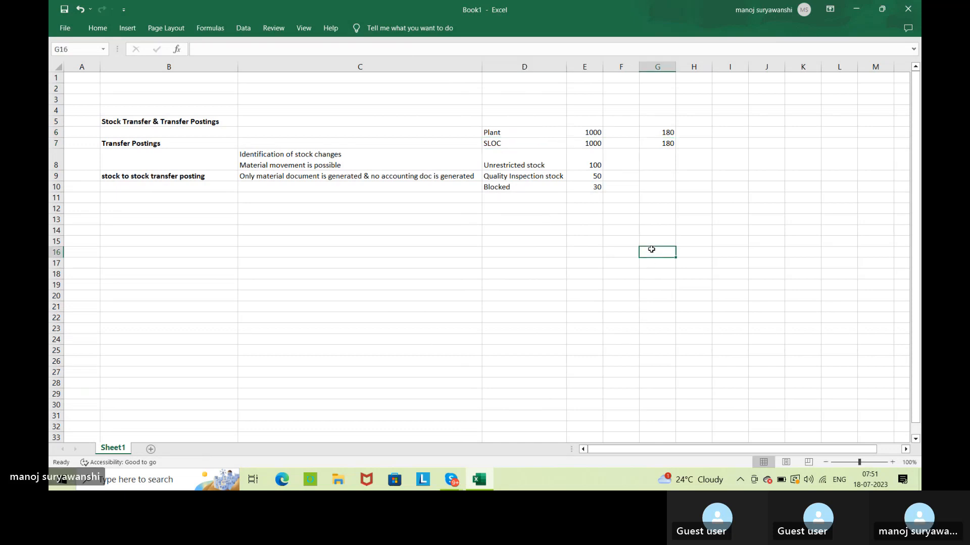
Change the Unrestricted stock quantity in column E to 60 and the Quality Inspection stock quantity to 90.
click(589, 165)
click(596, 176)
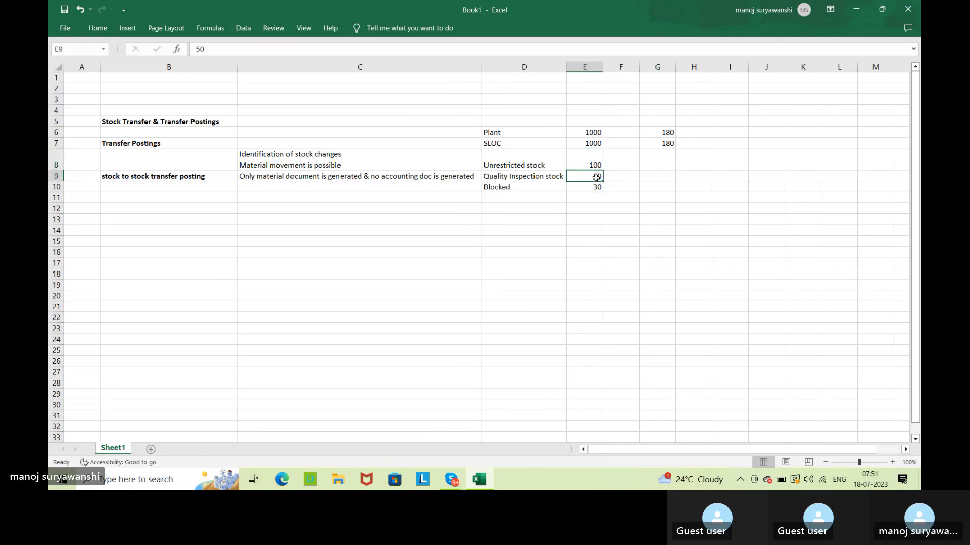
key(Up)
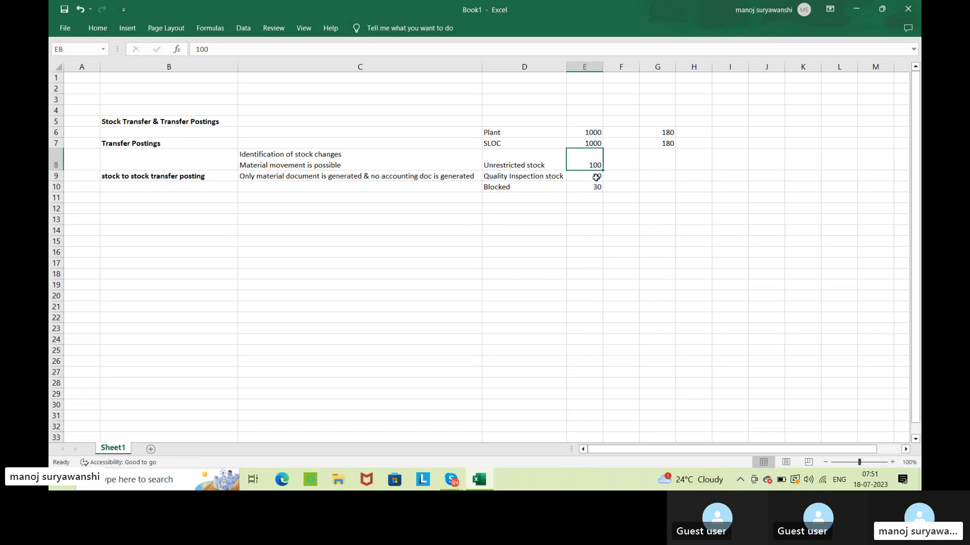
text(60)
key(Return)
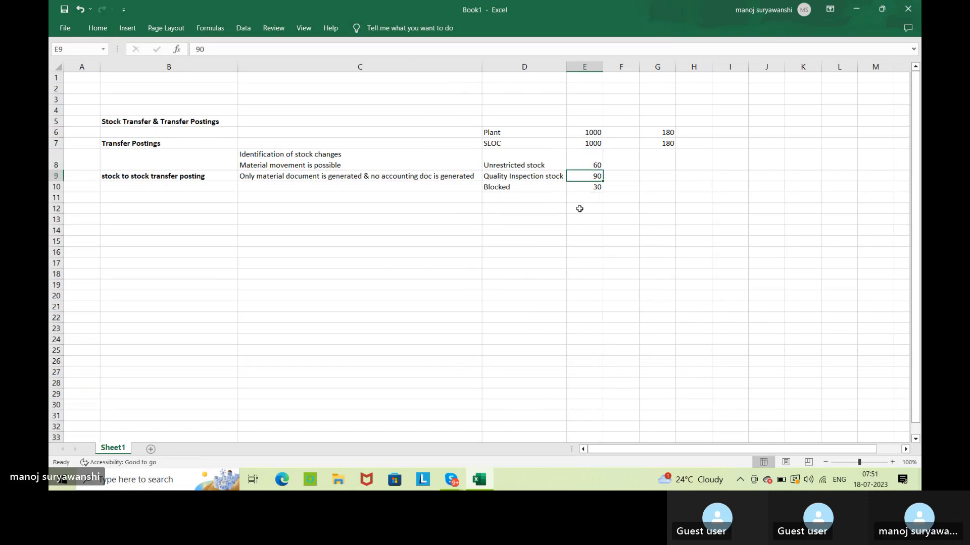
click(579, 209)
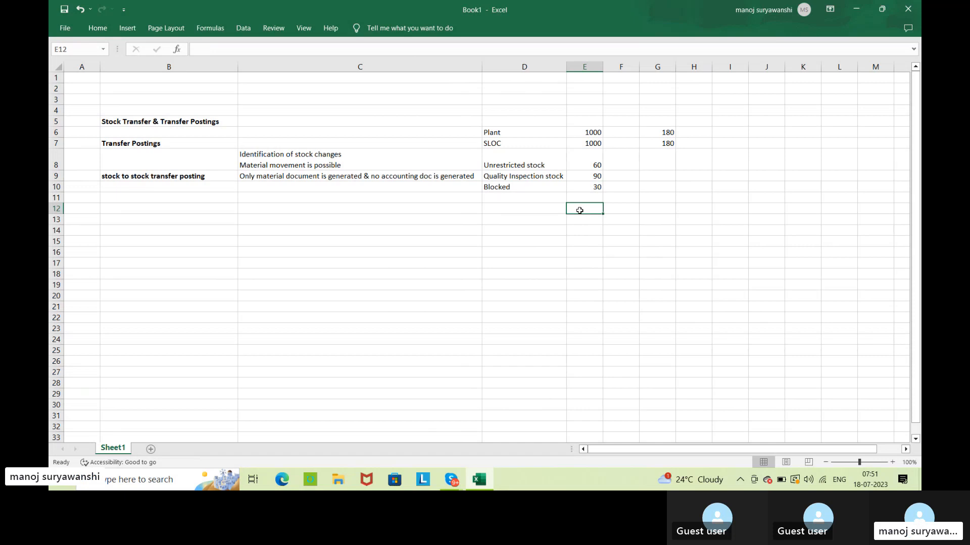
Review the three stock quantities in column E against the plant and SLOC totals in column G, and the document note in cell C9.
click(588, 165)
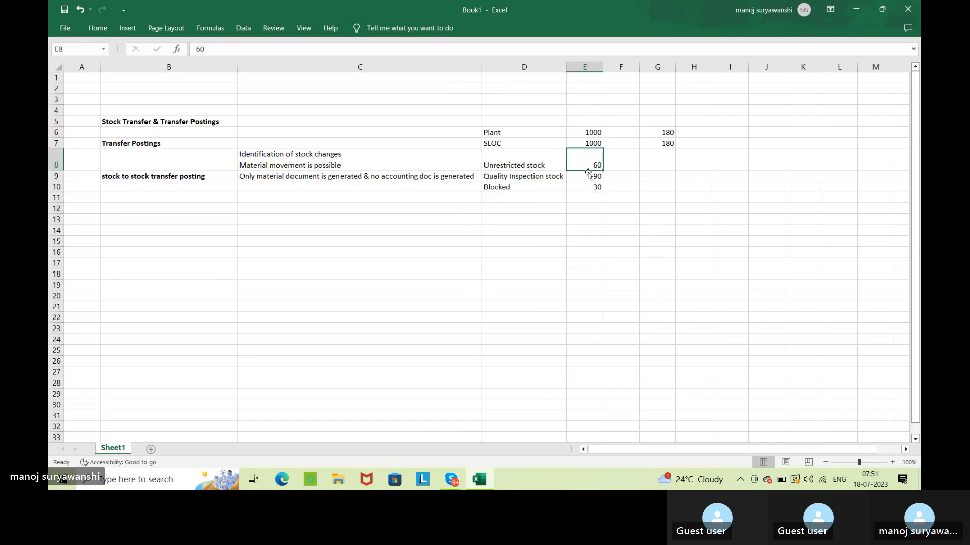
click(587, 174)
click(586, 187)
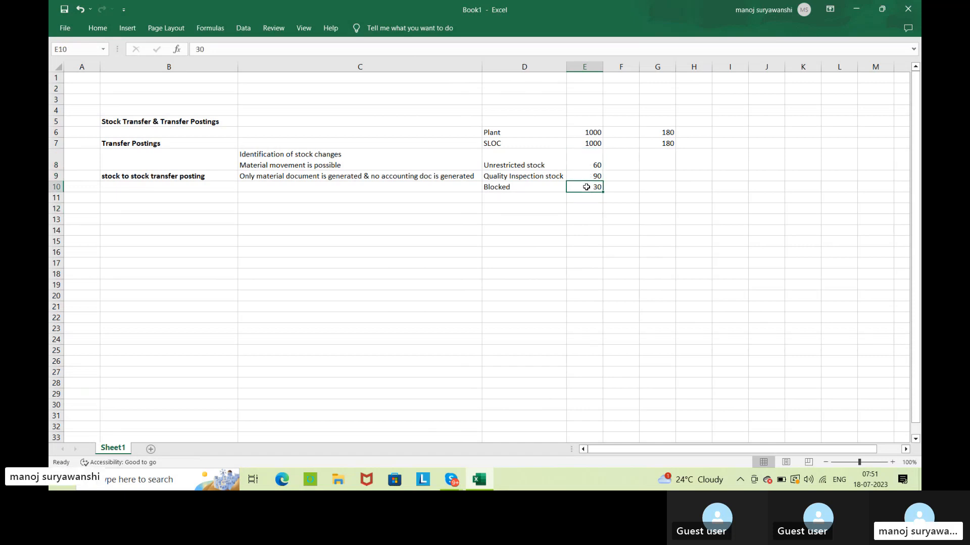
click(649, 146)
drag(593, 163, 591, 187)
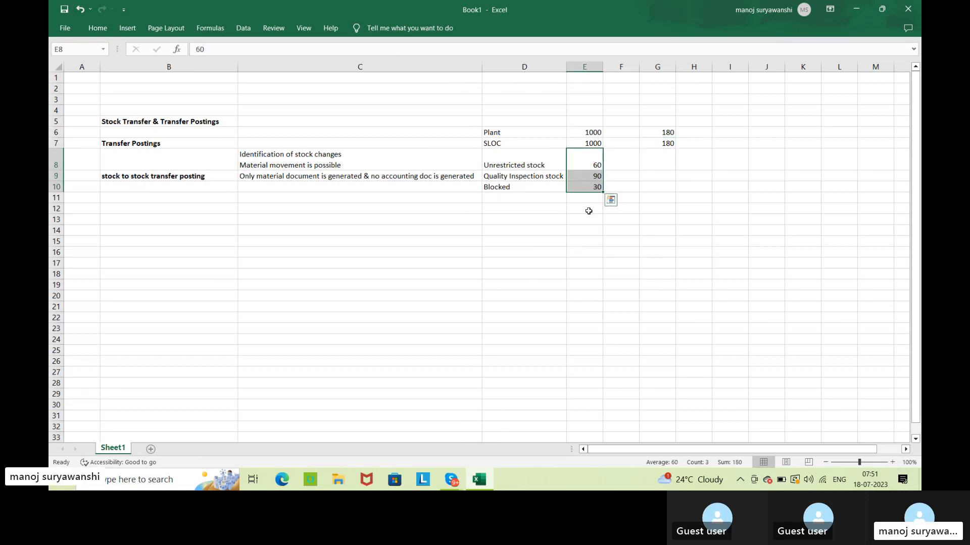
click(592, 129)
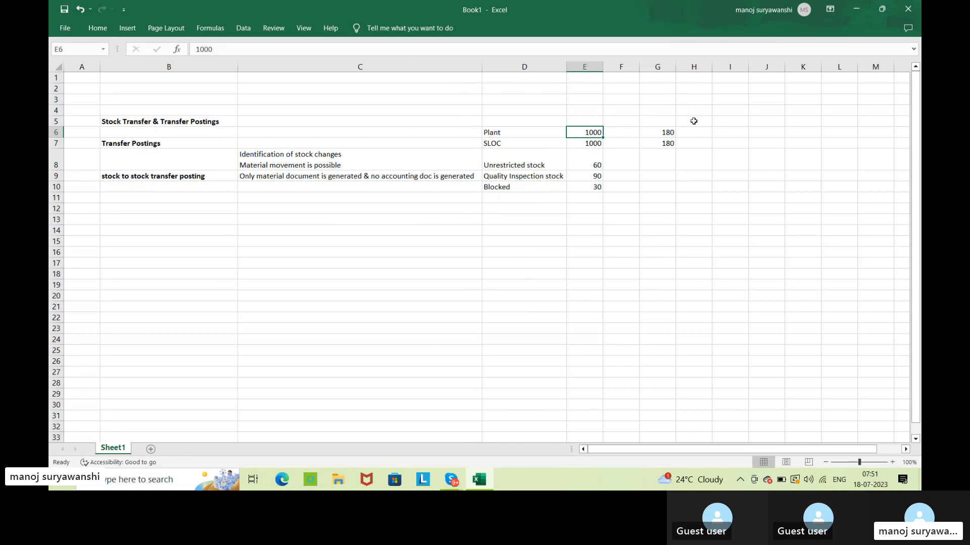
click(671, 130)
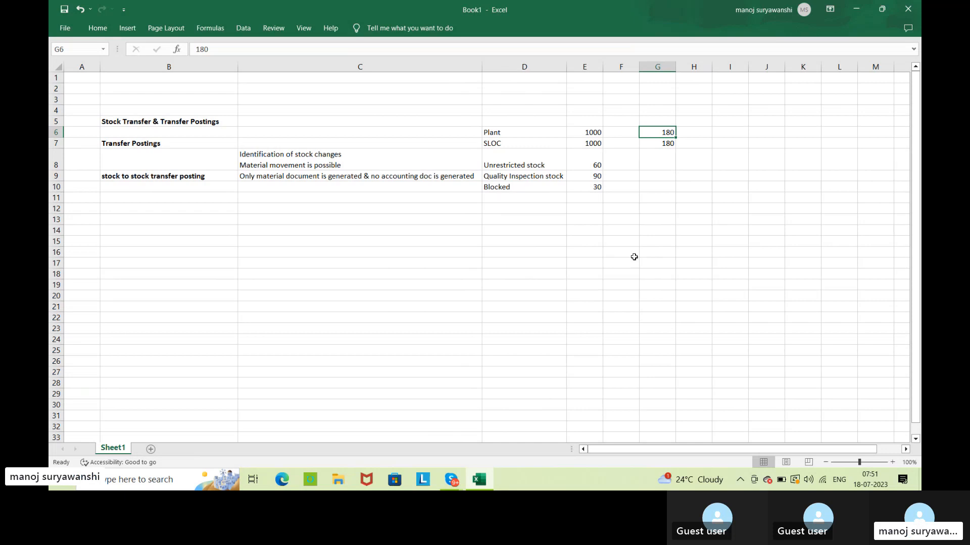
click(346, 180)
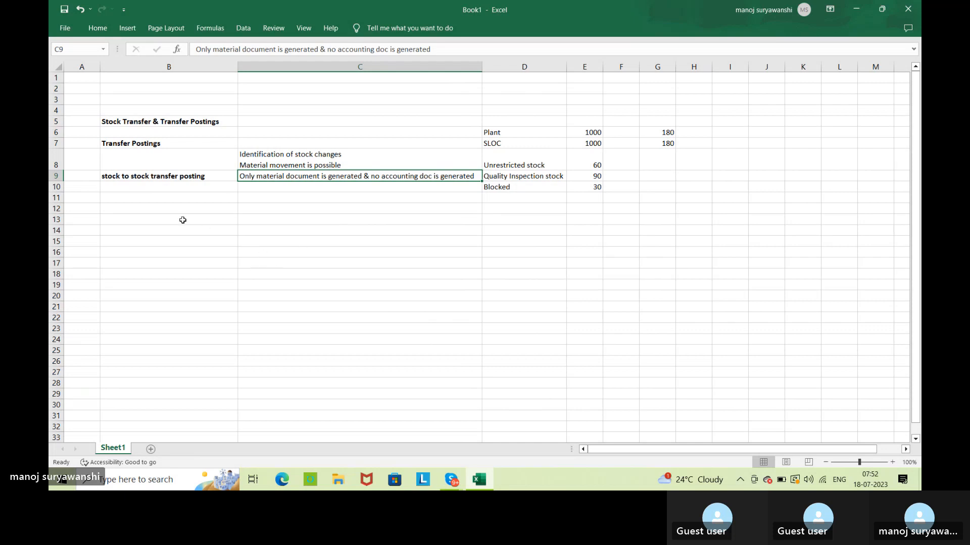
Enter the heading "Material to Material Trasfer Posting" in cell B11, below the stock to stock transfer posting entry.
click(143, 199)
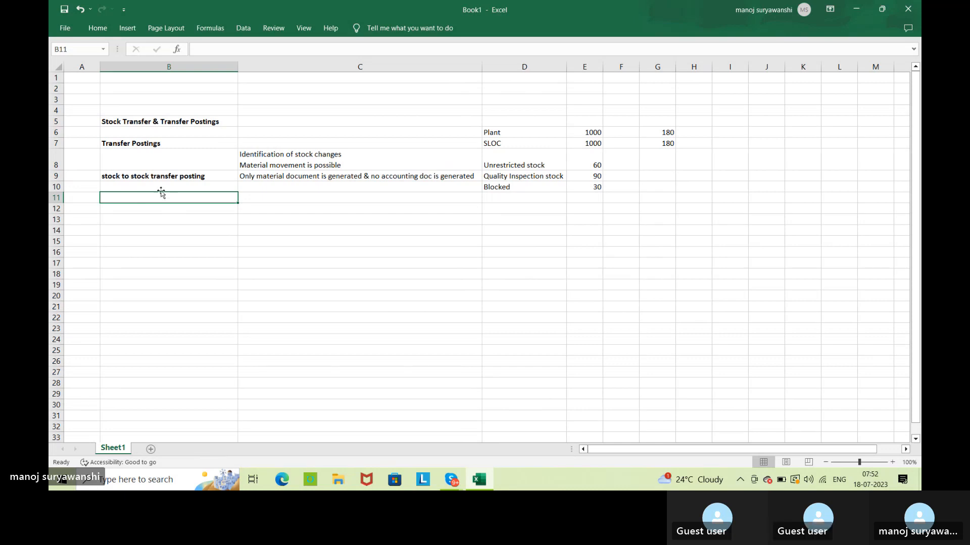
click(153, 176)
click(156, 197)
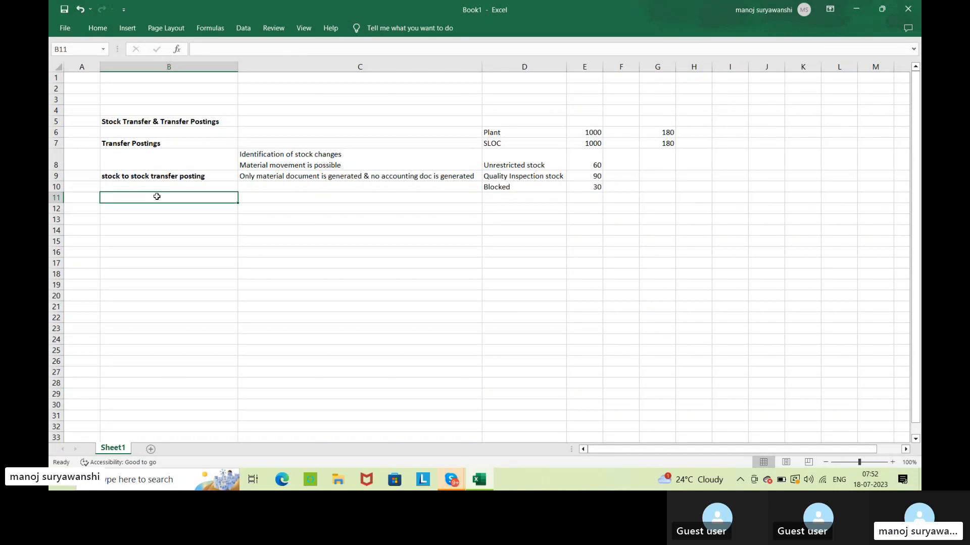
text(Mater)
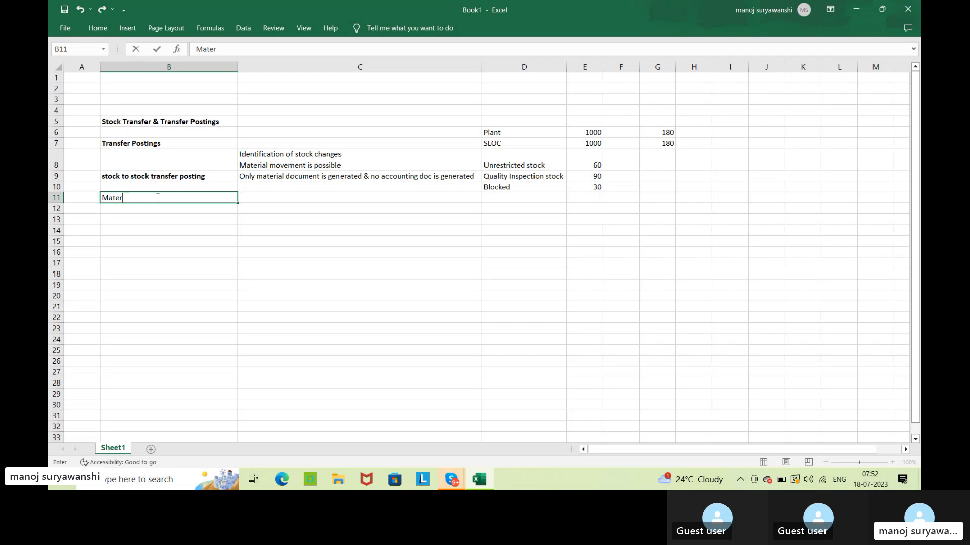
text(ial t)
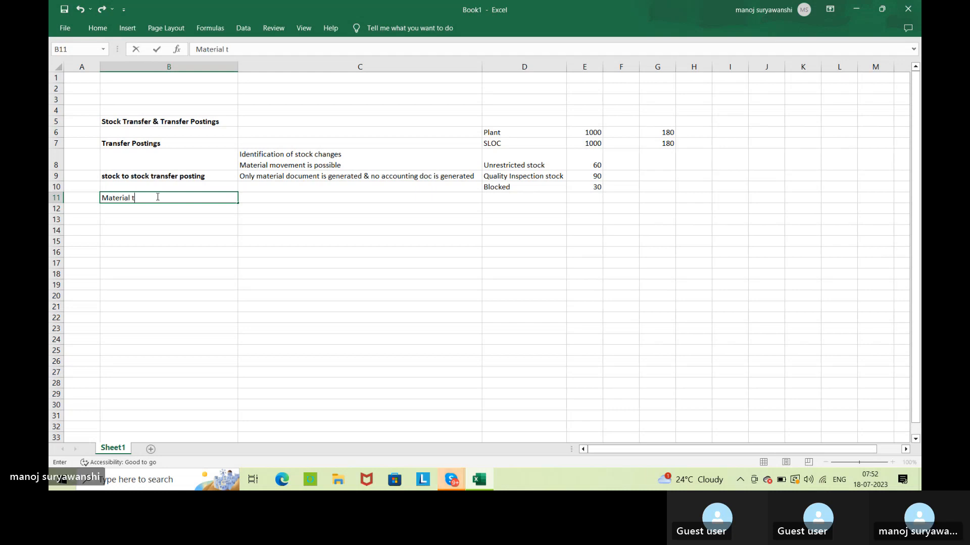
text(o Materi)
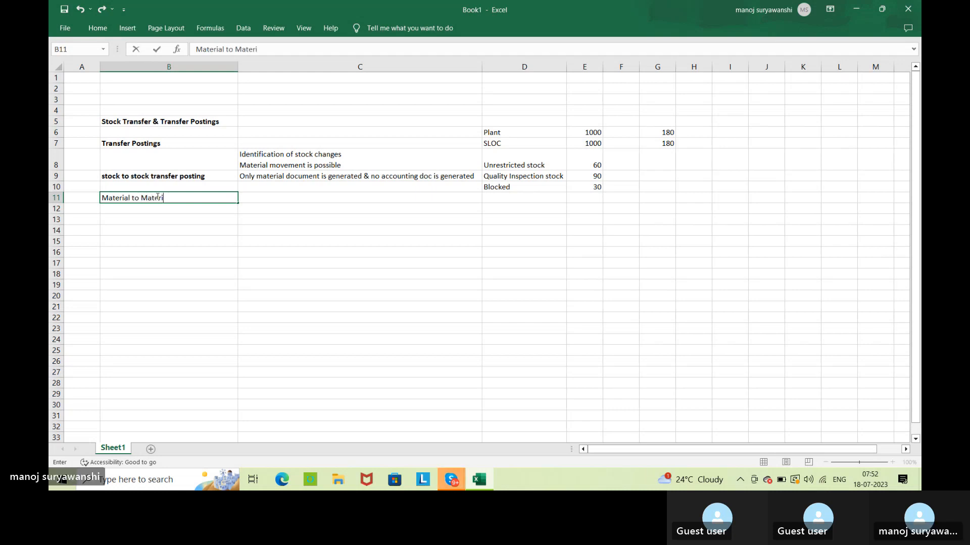
text(al Trasfer Posting)
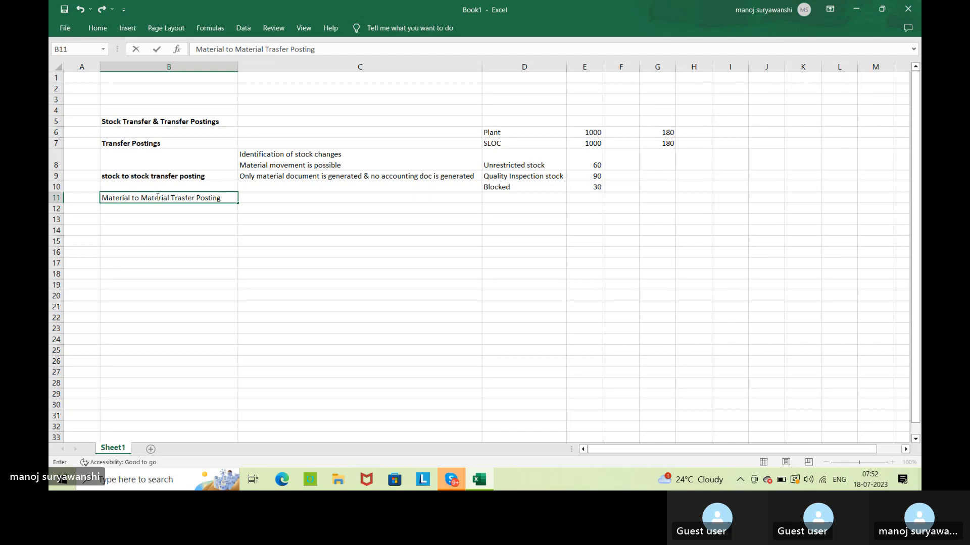
key(Return)
Make the heading in cell B11 bold and widen column B slightly.
click(157, 197)
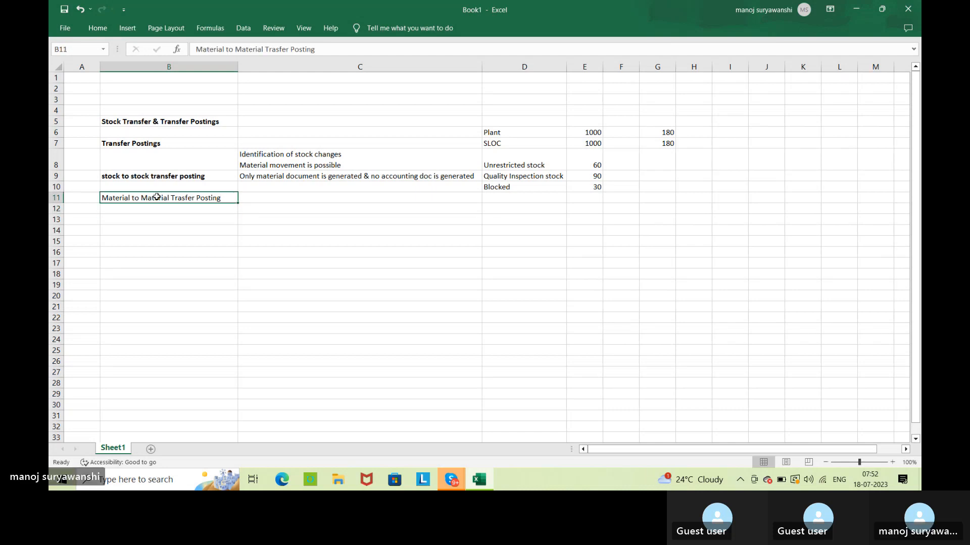
key(ctrl+b)
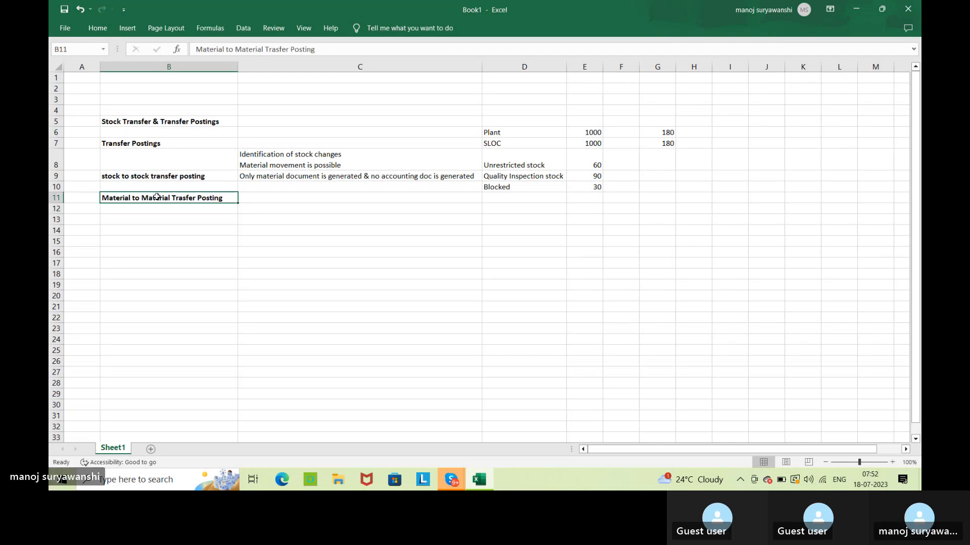
click(343, 230)
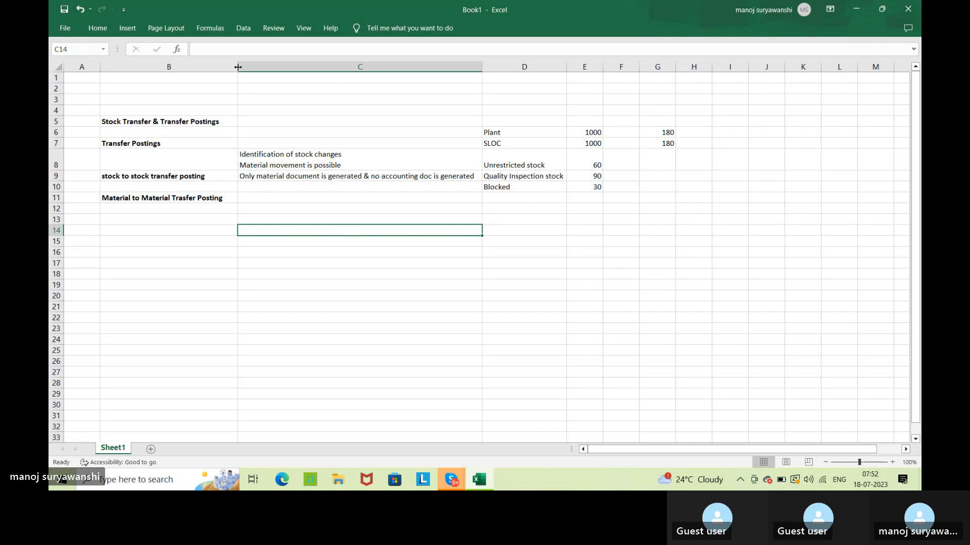
drag(237, 67, 251, 66)
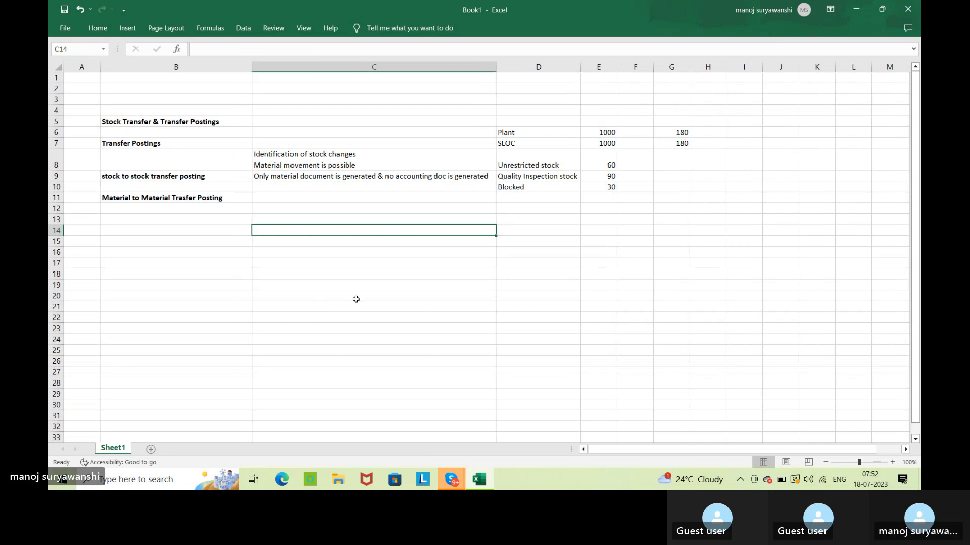
click(374, 283)
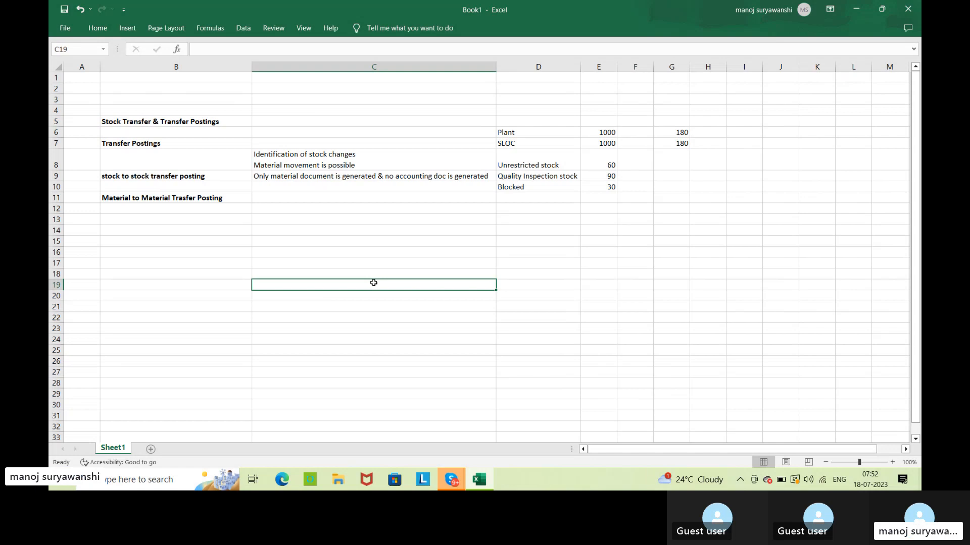
Enter the note "stock quantitites of 1 material is trasferred to another material" in cell C11, beside the material-to-material heading.
click(408, 200)
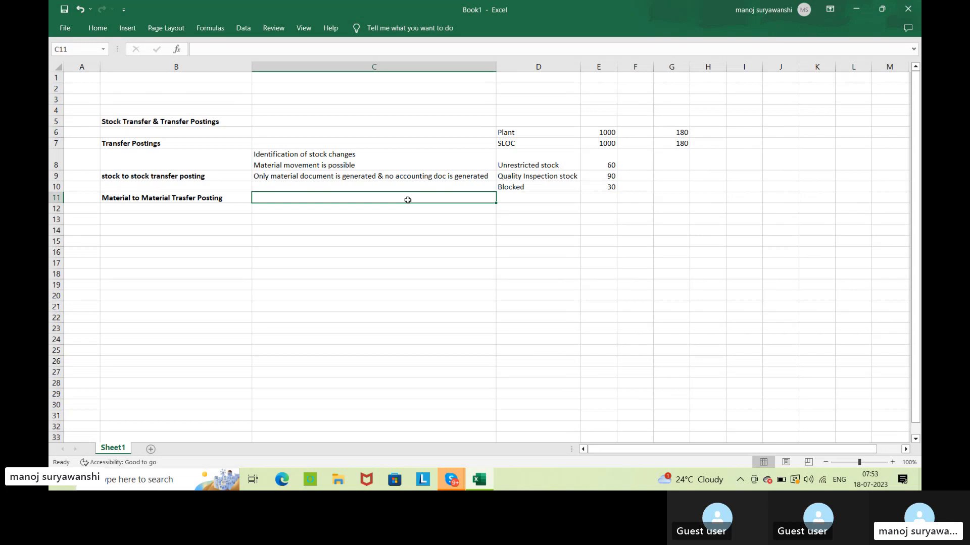
text(stock )
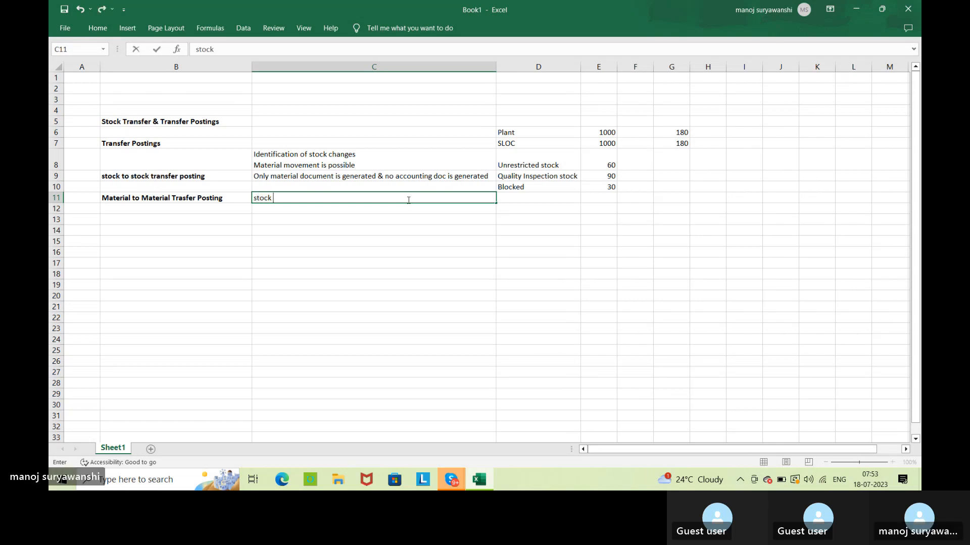
text(quantitites of 1 m)
text(aterial)
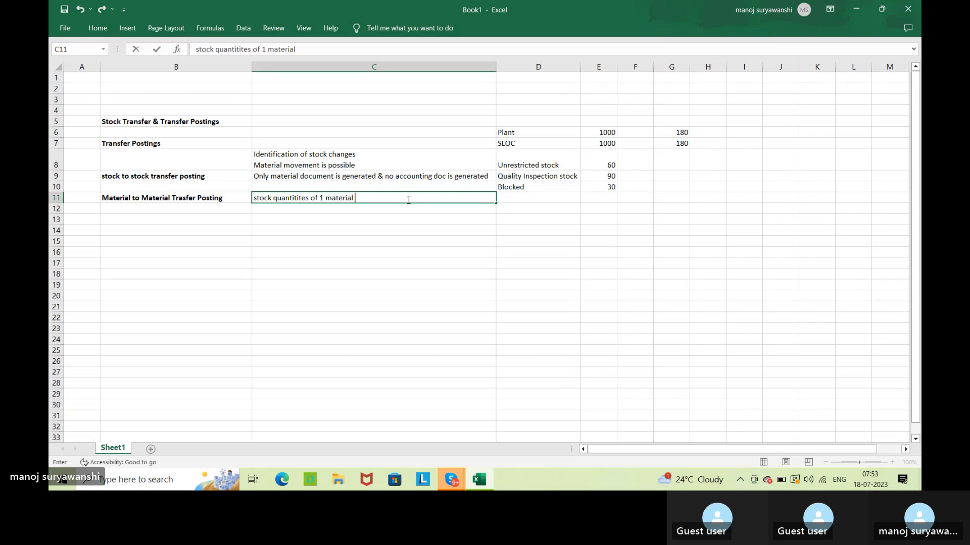
text( is trasferred toa)
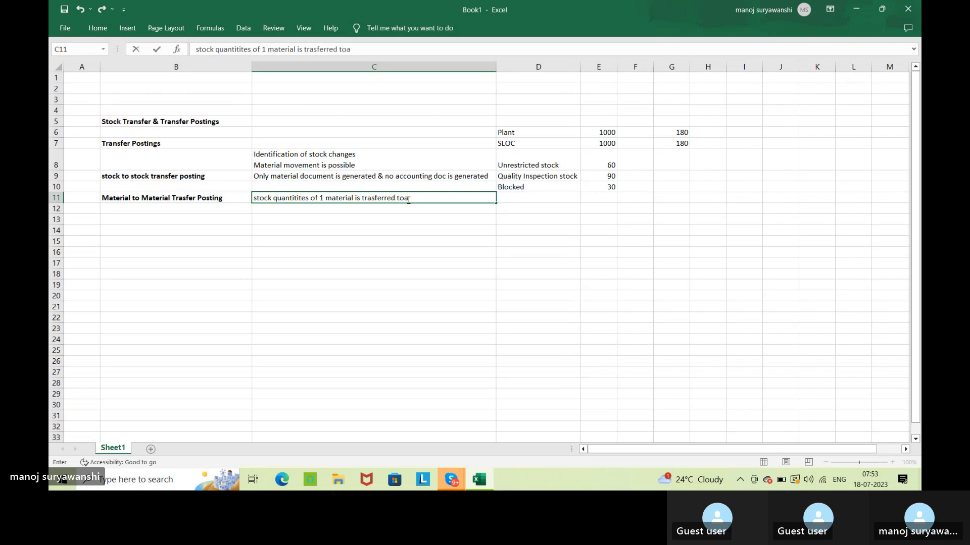
key(BackSpace)
text(another materil)
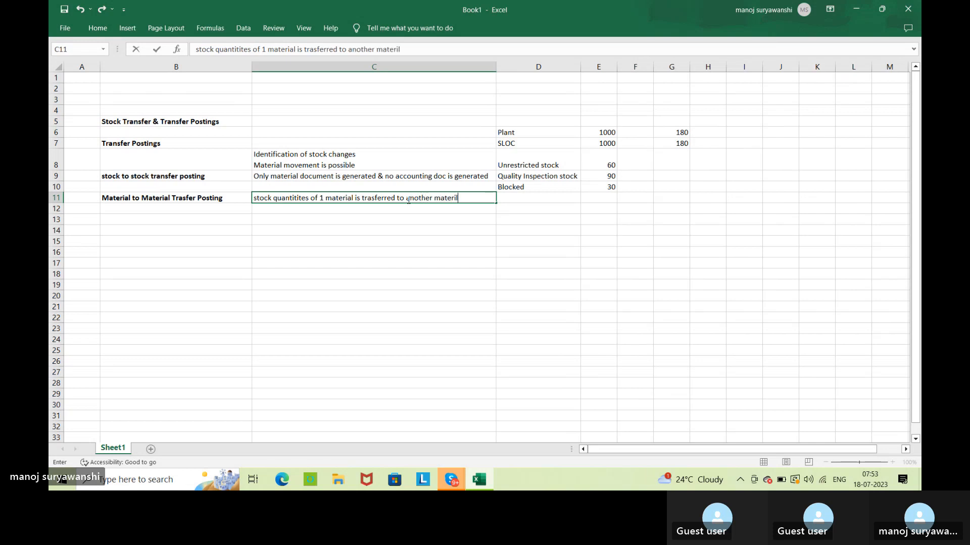
key(BackSpace)
text(a)
key(Return)
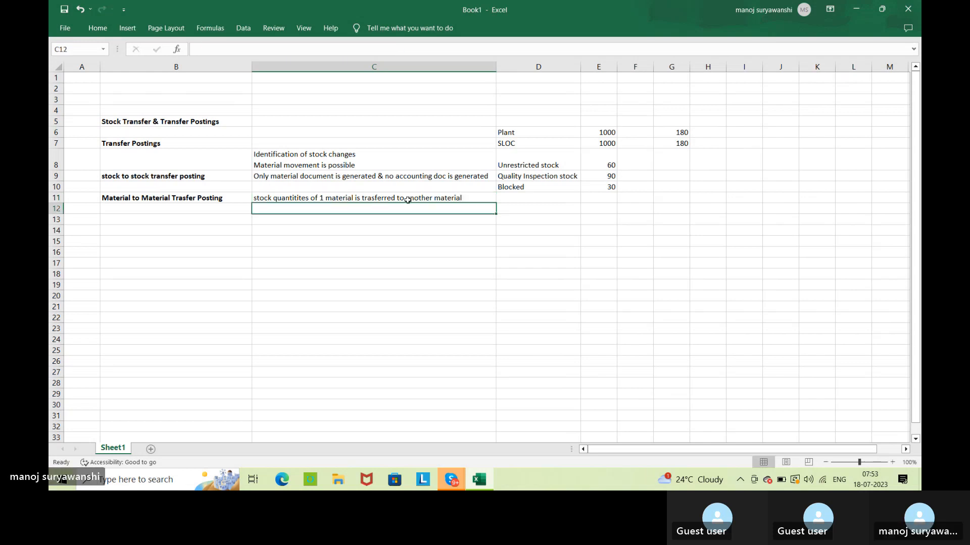
Add the note "* Base of unit of both material must be same" in cell C12, below the material-to-material description.
click(455, 198)
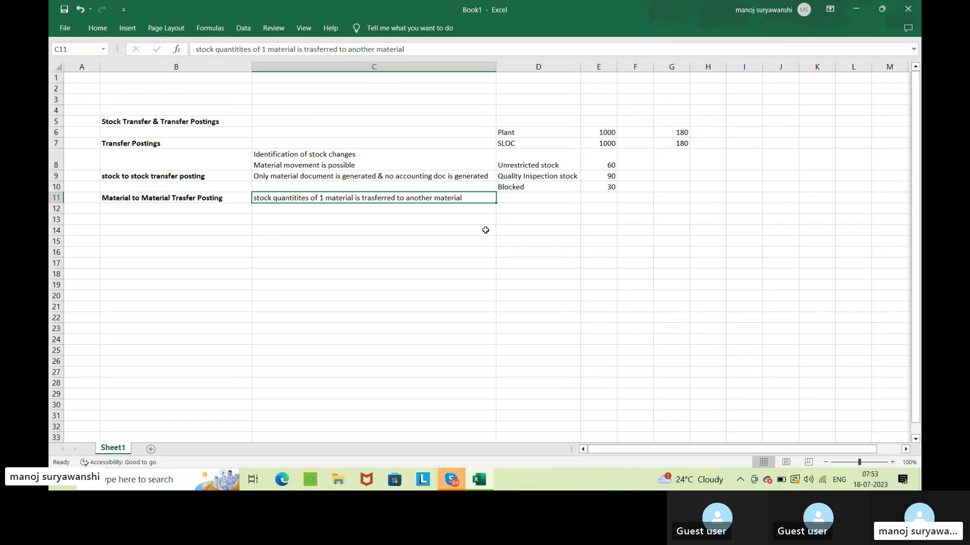
click(289, 211)
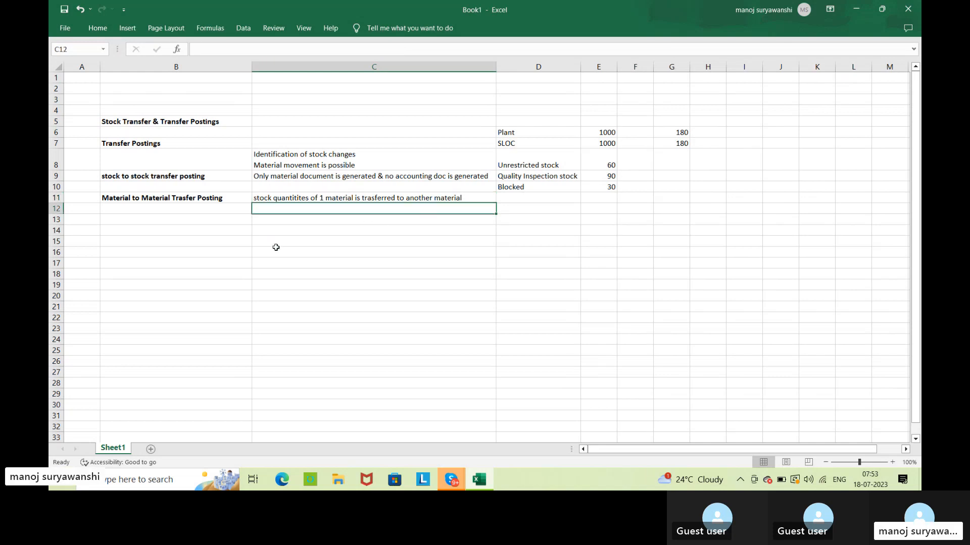
text(*)
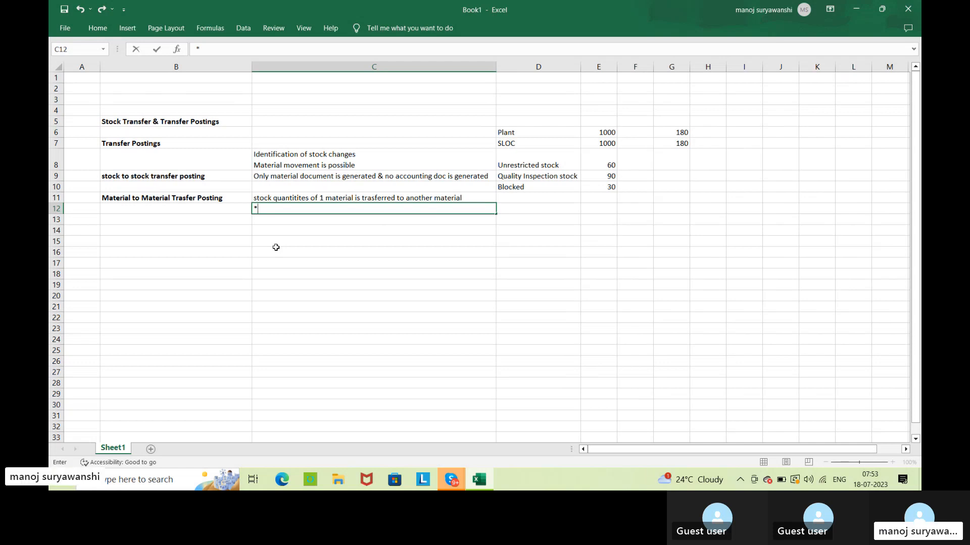
text(B)
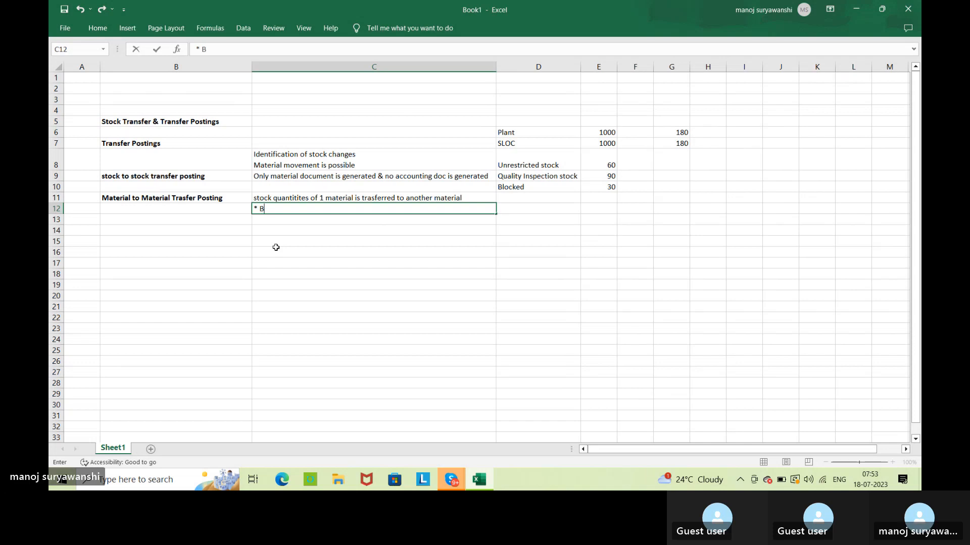
text(Ase )
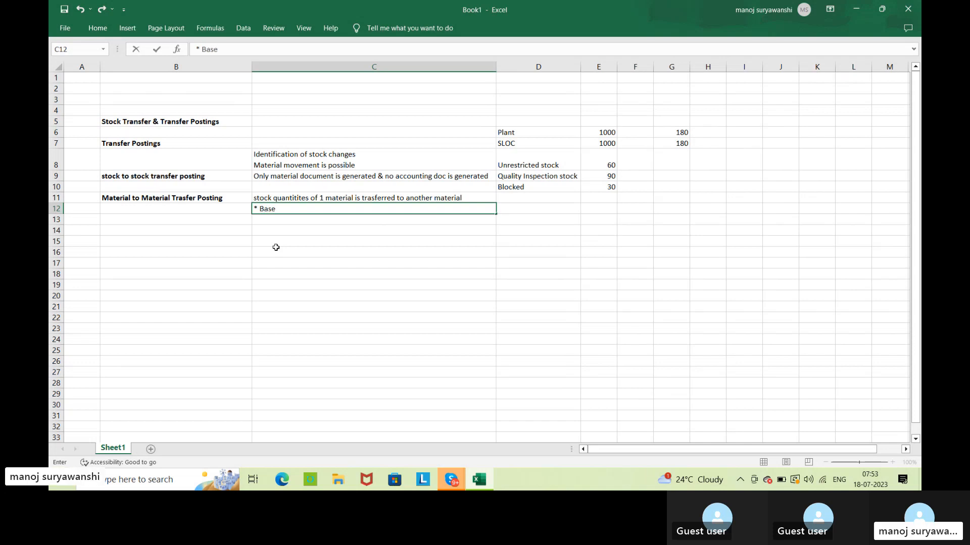
text(of unit of bo)
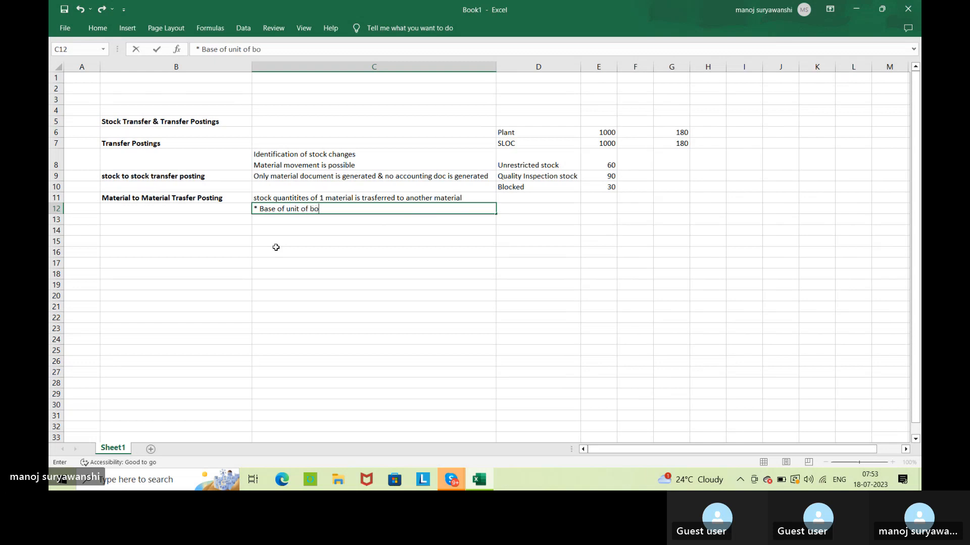
text(th material)
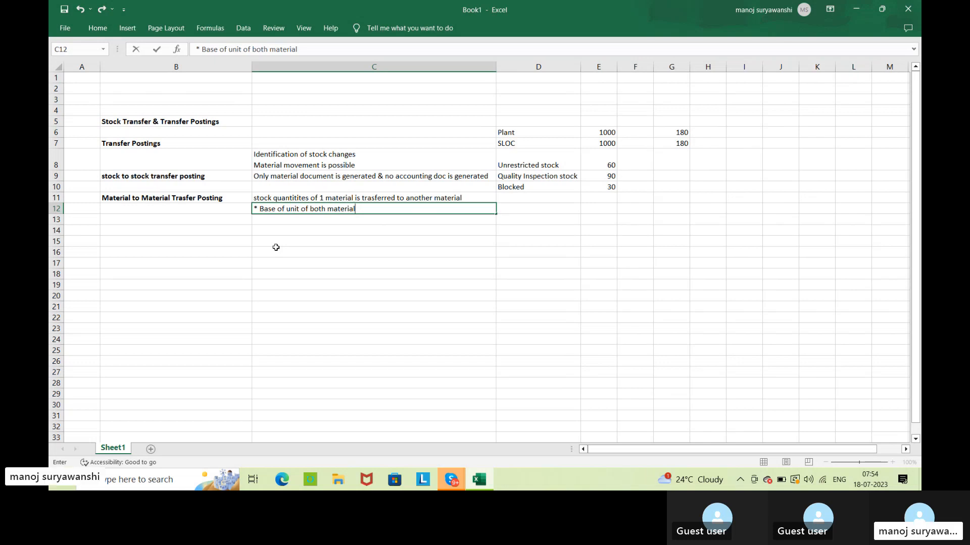
text(must be same)
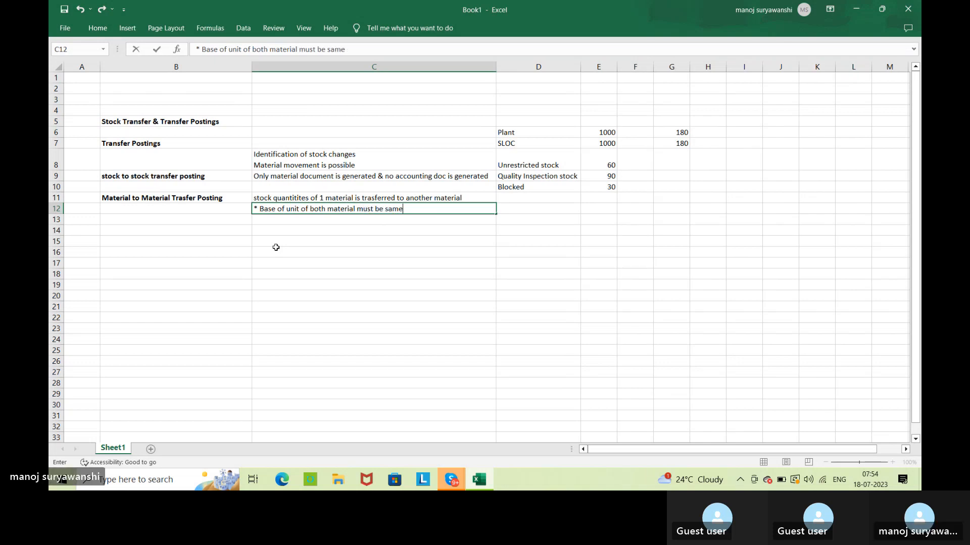
key(Return)
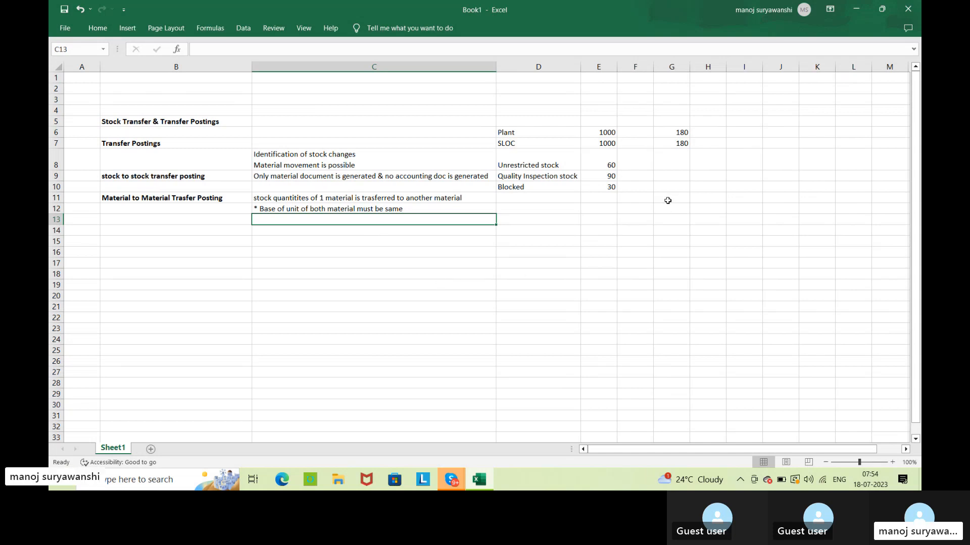
Enter the code "321/322" in cell G10, in the row of the blocked stock quantity.
click(195, 146)
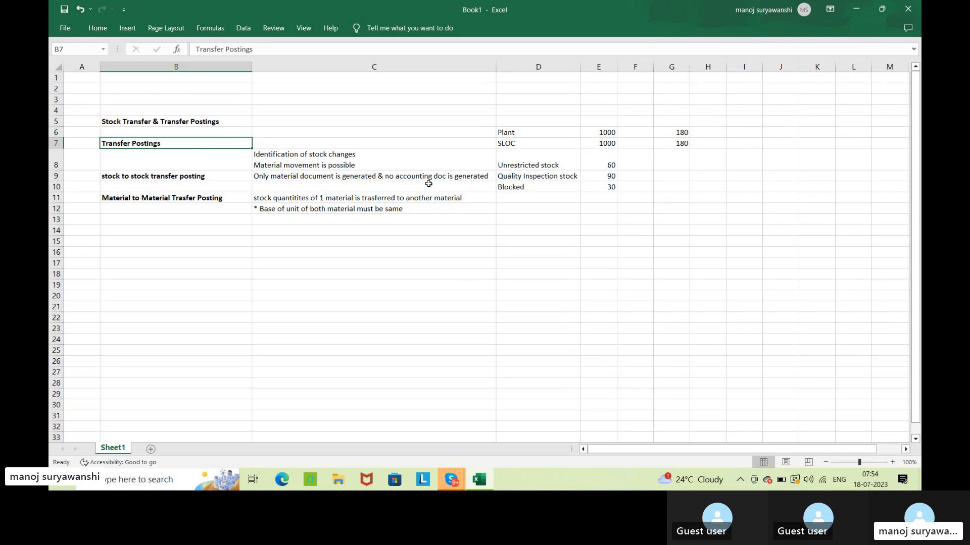
click(231, 179)
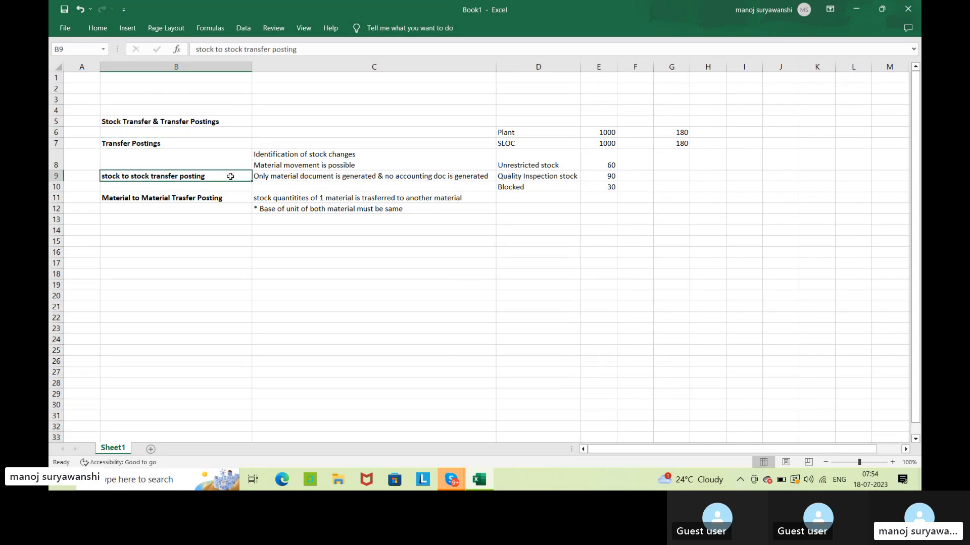
click(670, 190)
text(321)
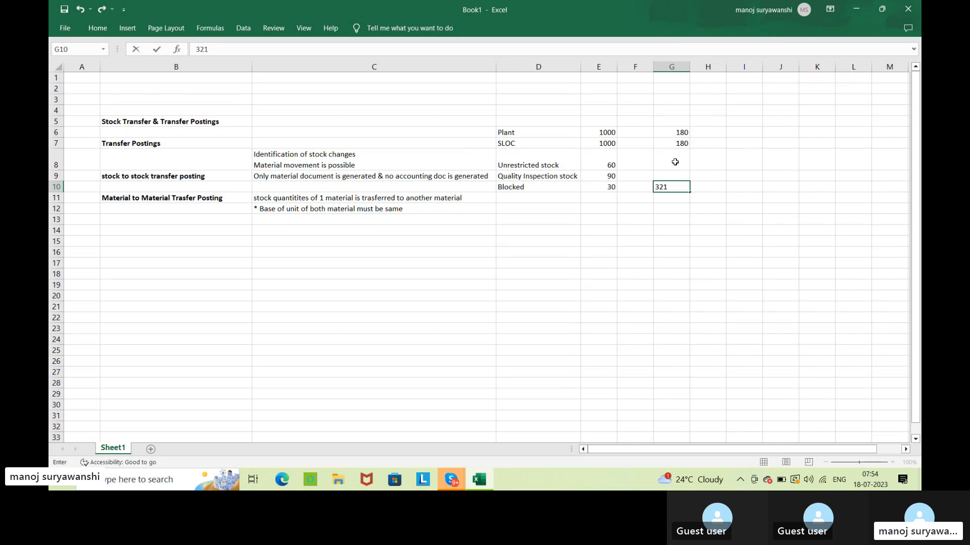
text(/322)
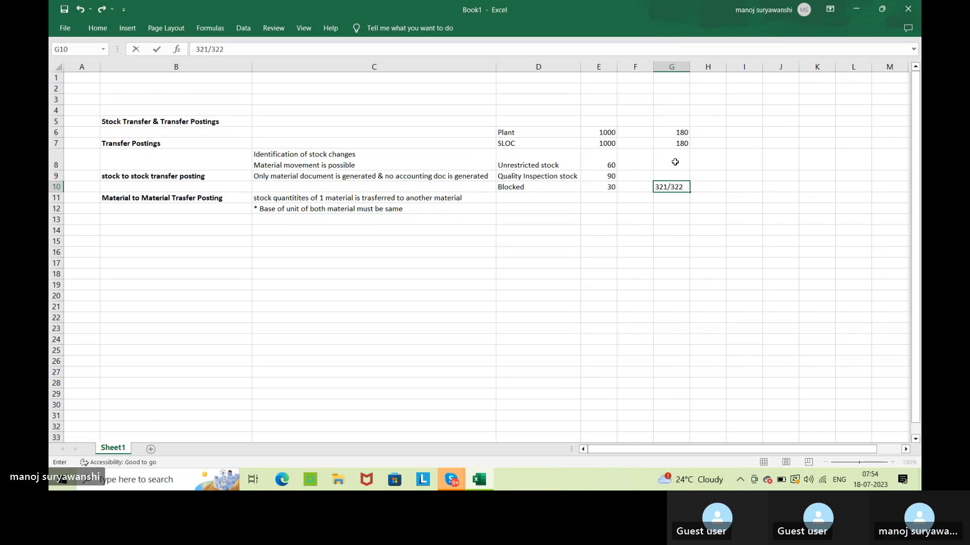
key(Tab)
Add the codes "343/344" in cell H10 and "649/650" in cell I10, beside 321/322.
text(34)
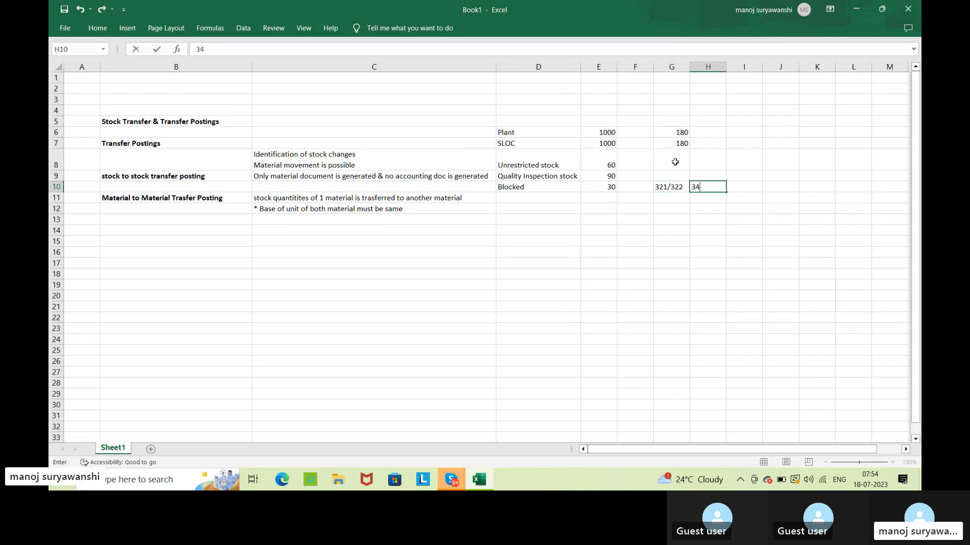
text(3)
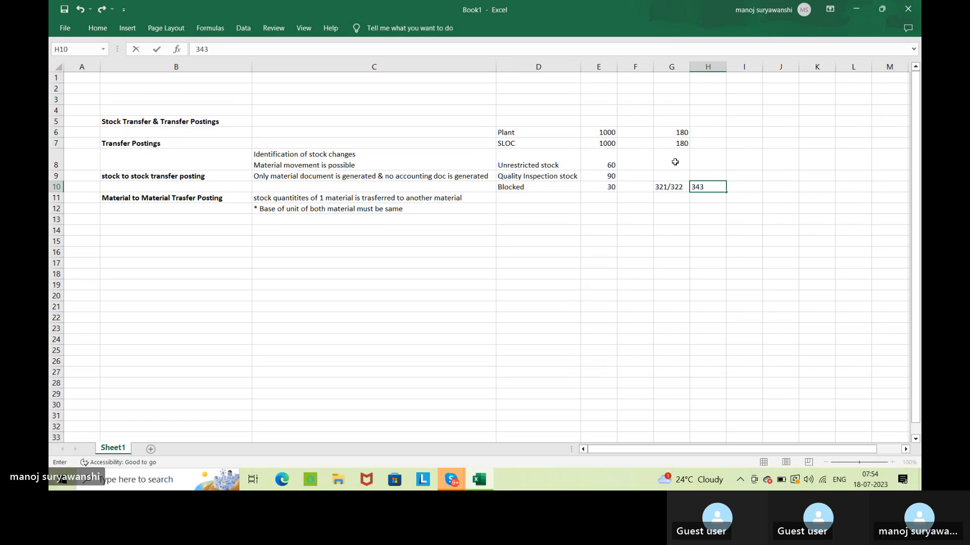
text(/344)
key(Tab)
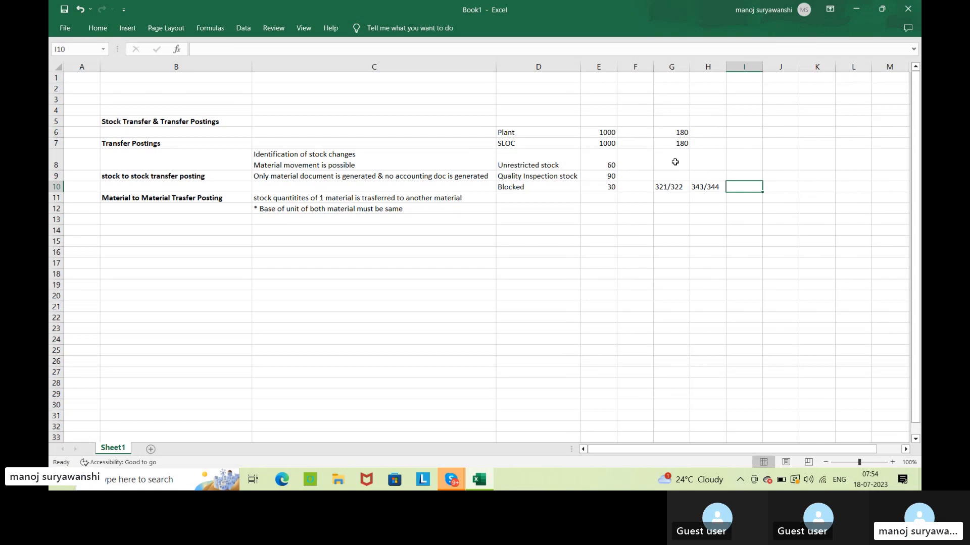
text(6)
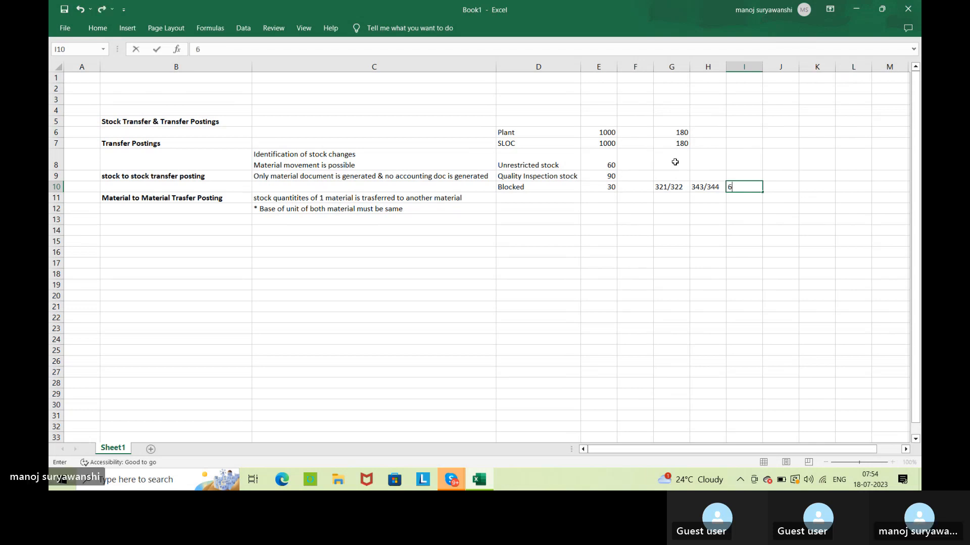
text(49)
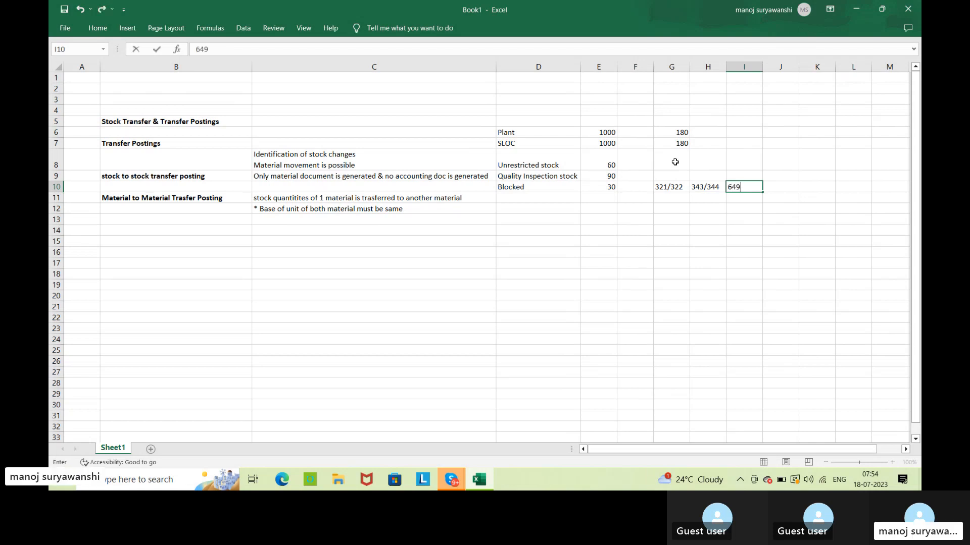
text(/650)
key(Return)
click(732, 232)
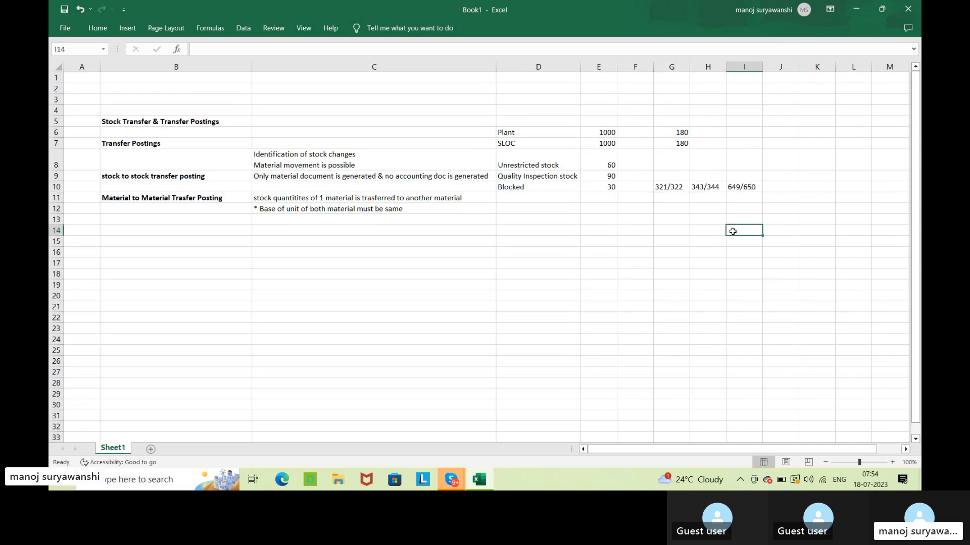
Enter the material-to-material posting code 309 in cell D12, beside the base unit note.
click(159, 208)
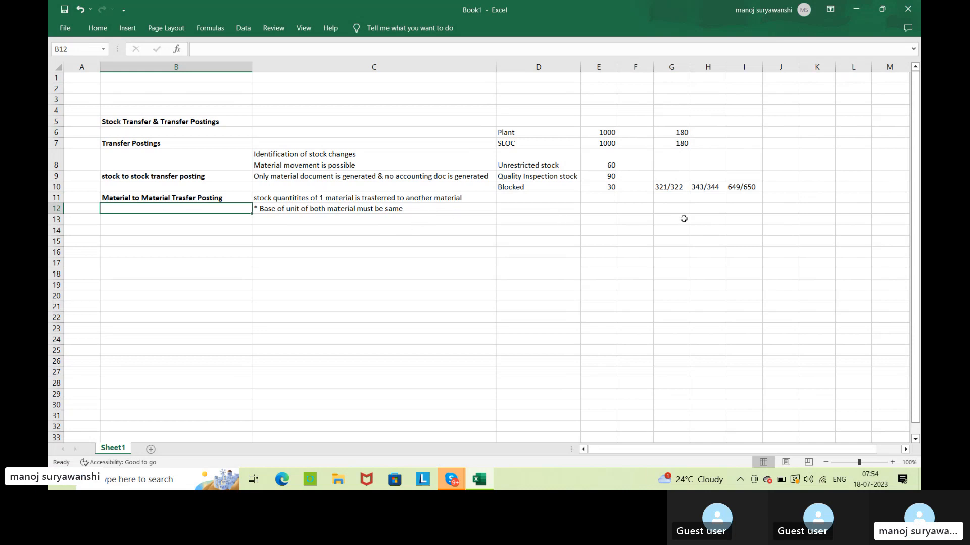
click(549, 209)
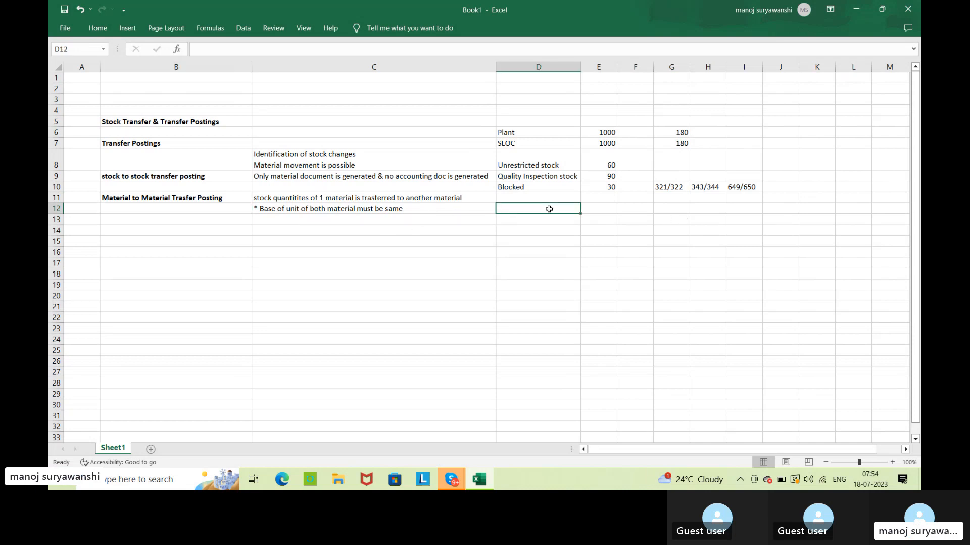
text(309)
key(Return)
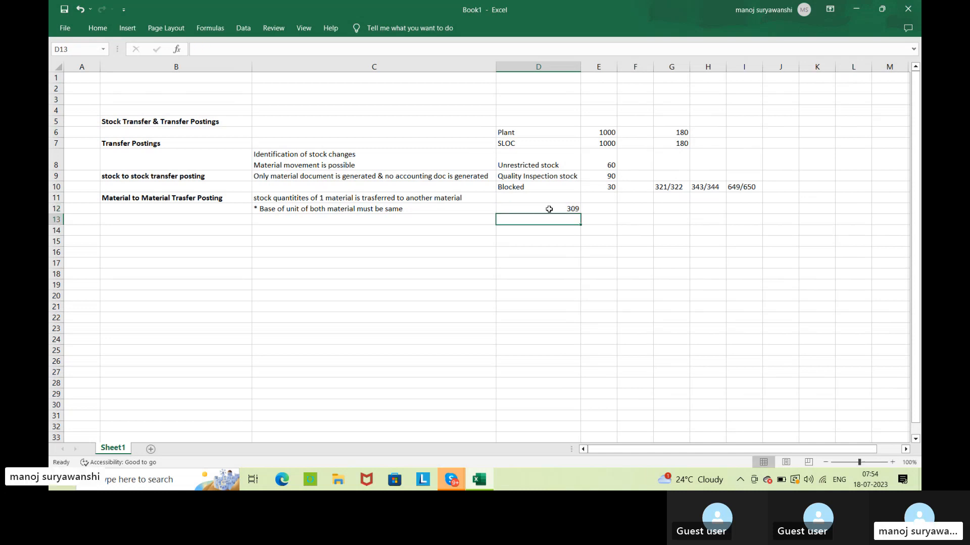
Enter the example material "Cheese- Young Cheese" in cell C15, below the material-to-material notes.
click(379, 242)
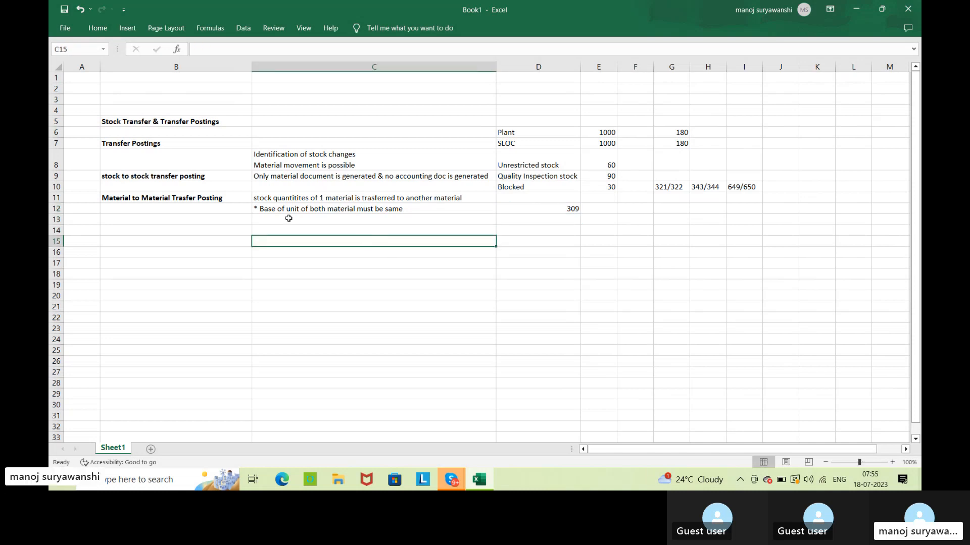
click(189, 200)
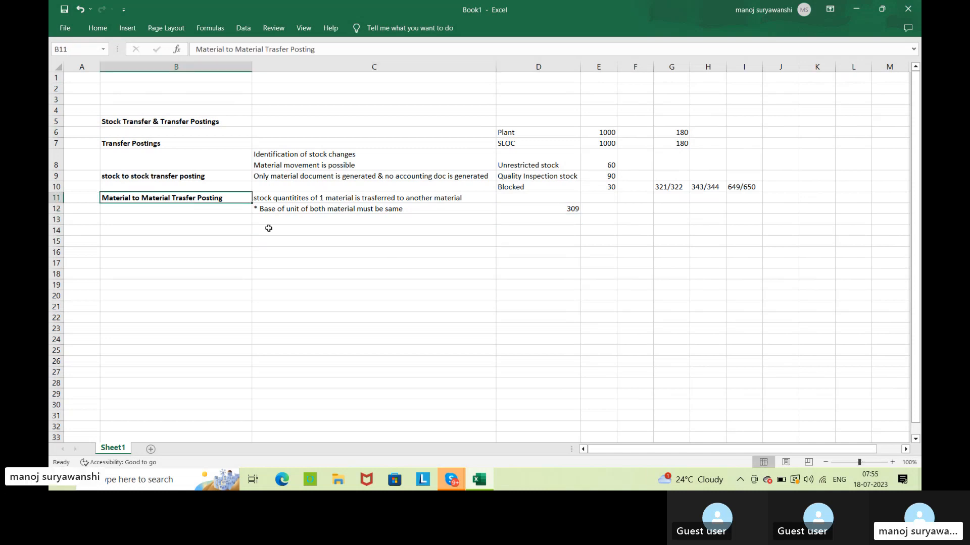
click(306, 231)
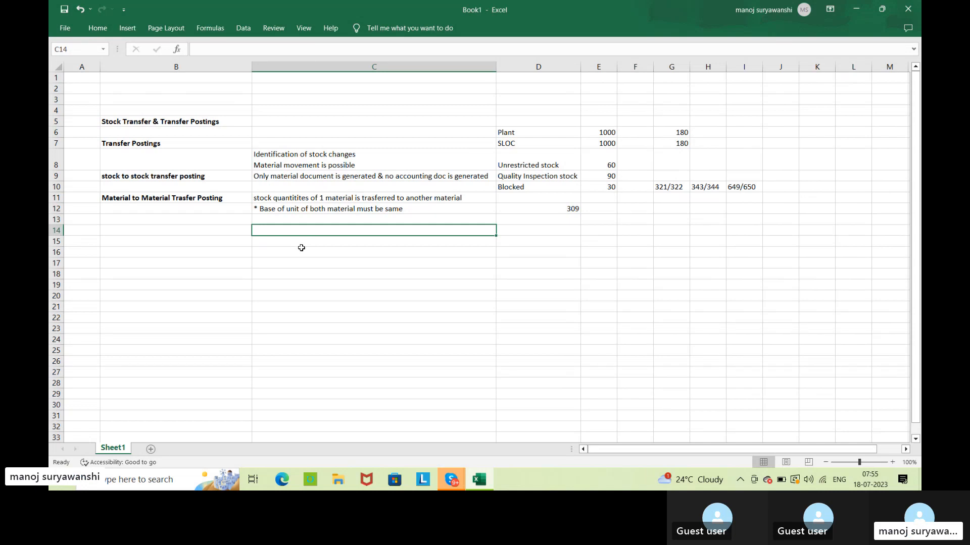
click(304, 243)
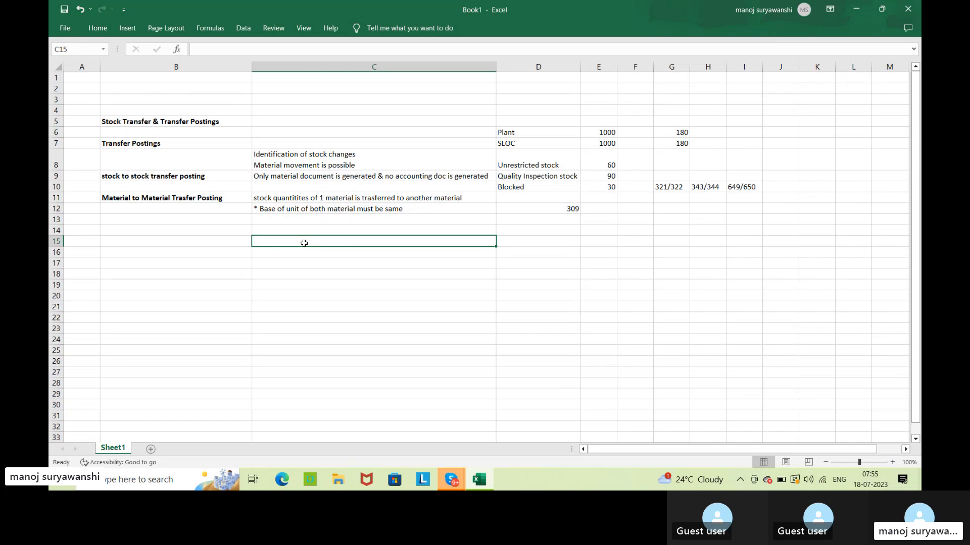
text(Cheese)
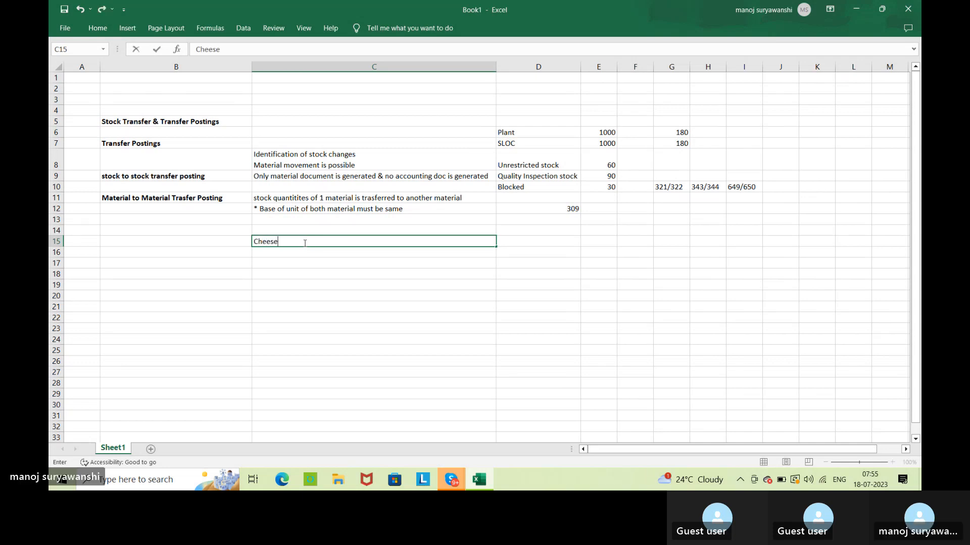
text(- )
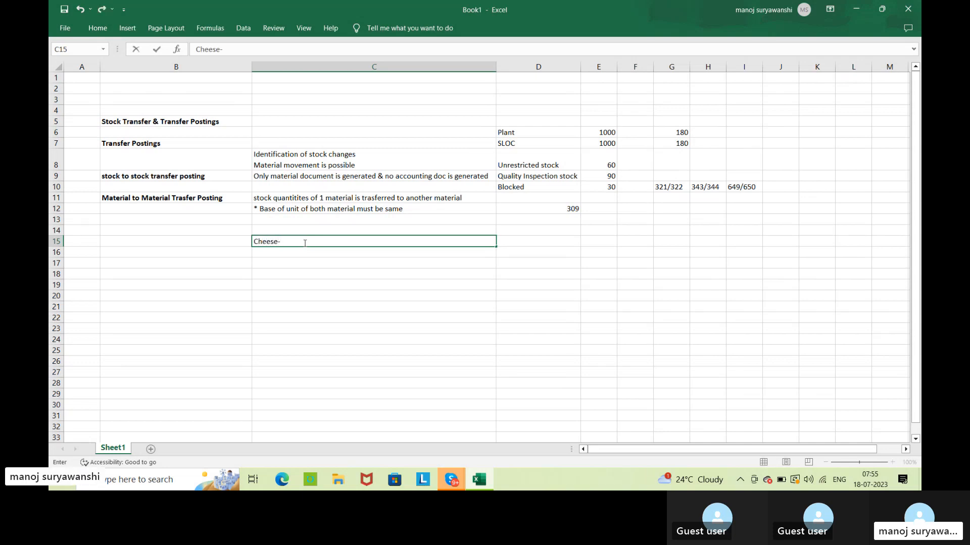
text(Young)
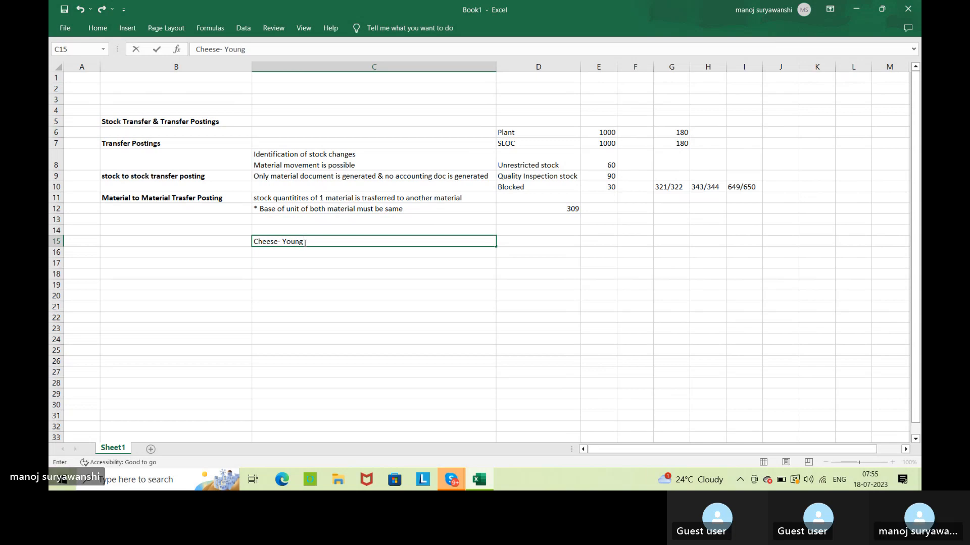
text( h)
key(BackSpace)
text(Cheese)
key(Tab)
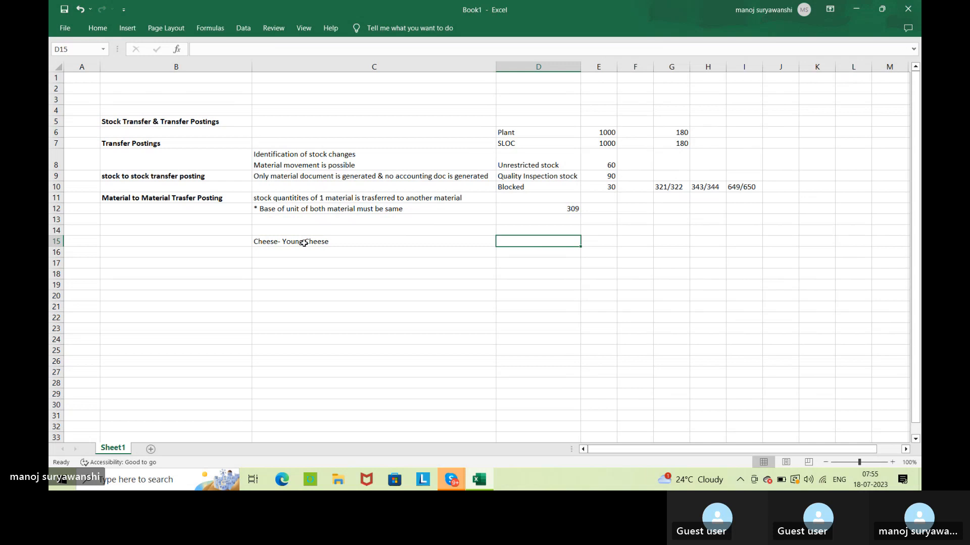
Enter the receiving material "Mature Cheese" in cell D15, beside the young cheese entry.
text(Mature)
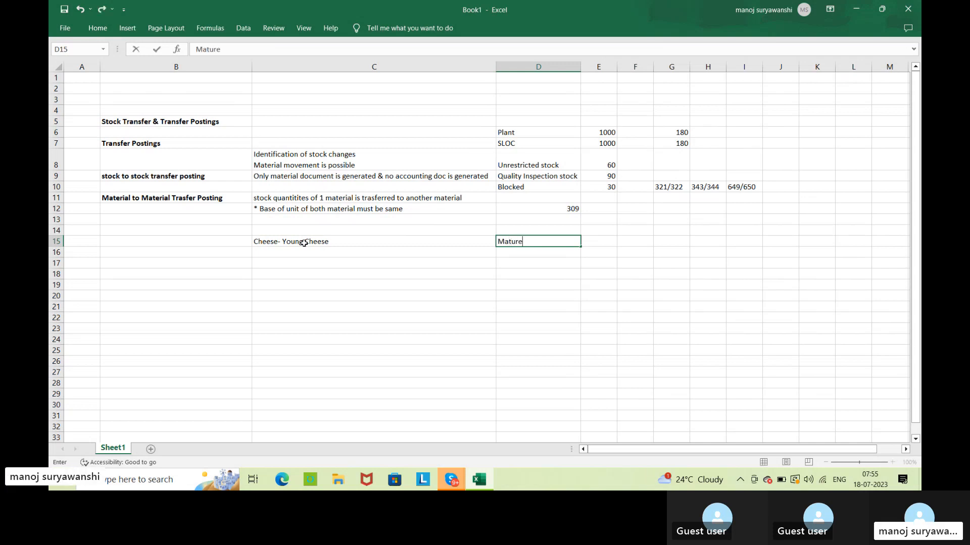
text( Cheese)
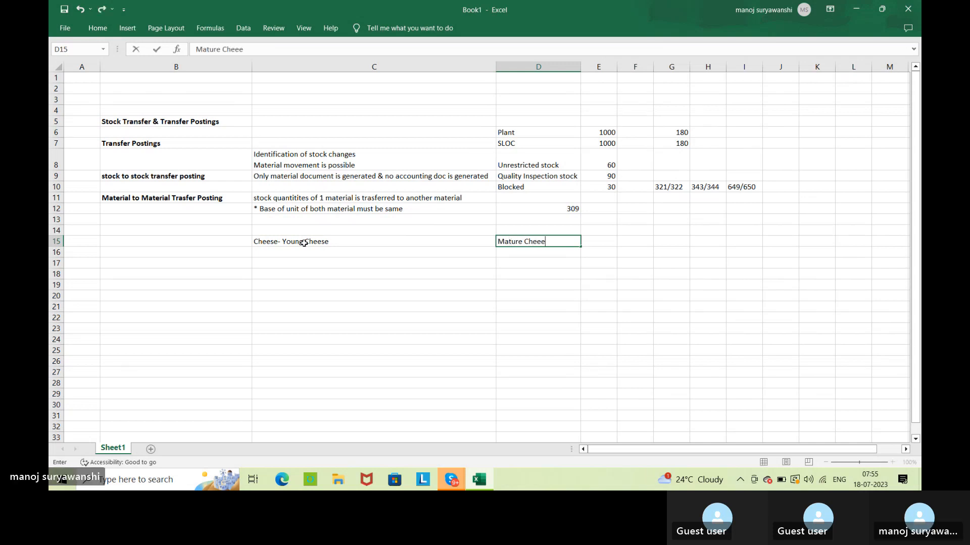
key(Return)
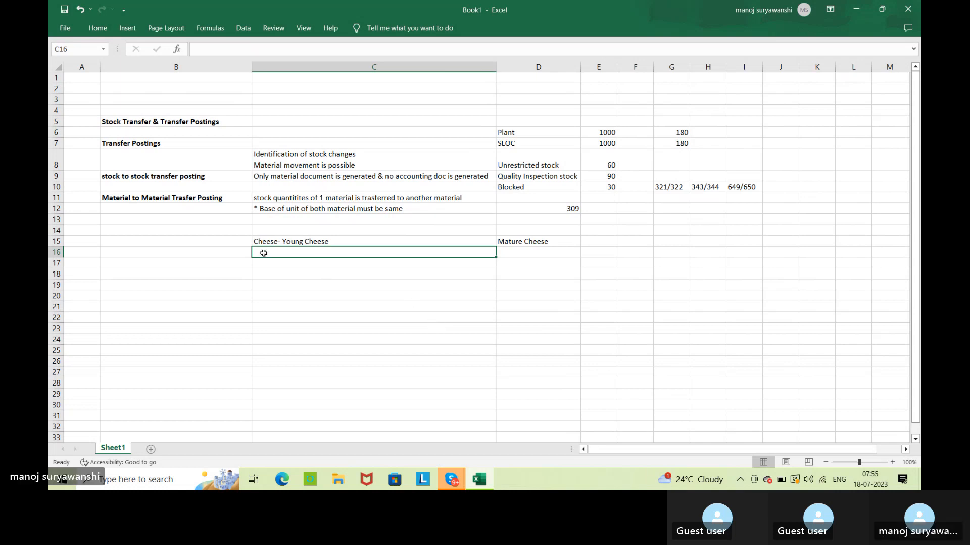
Label the two example materials "A" in cell C14 and "B" in cell D14, above their names.
click(340, 242)
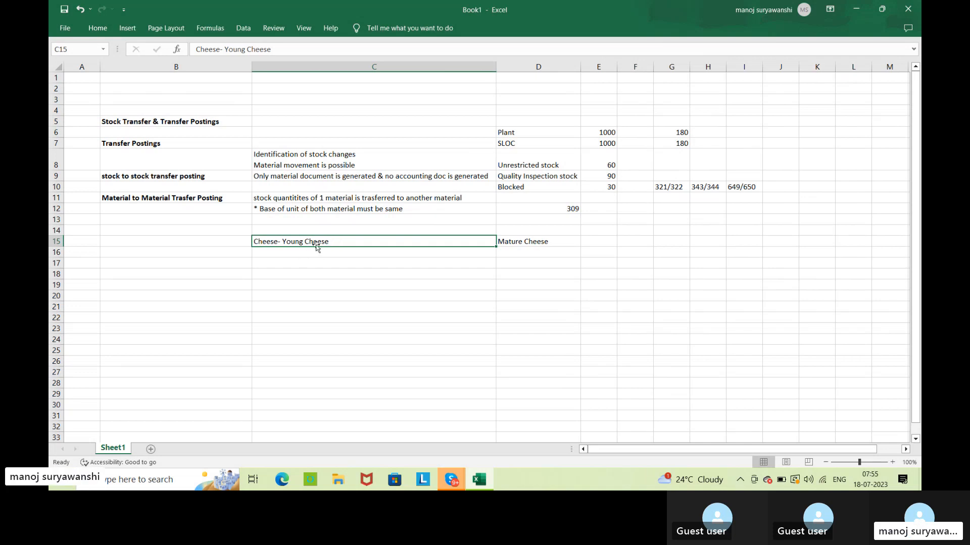
click(394, 231)
text(A)
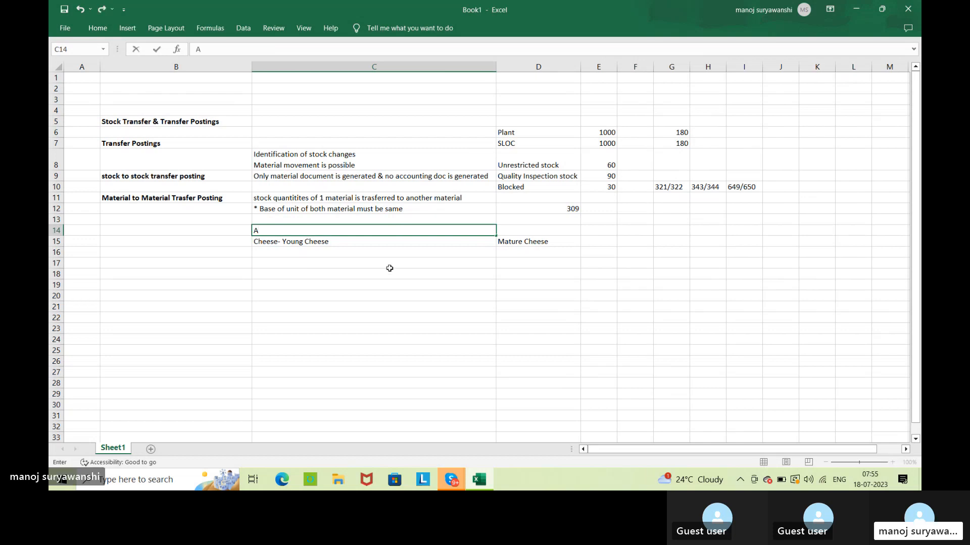
key(Tab)
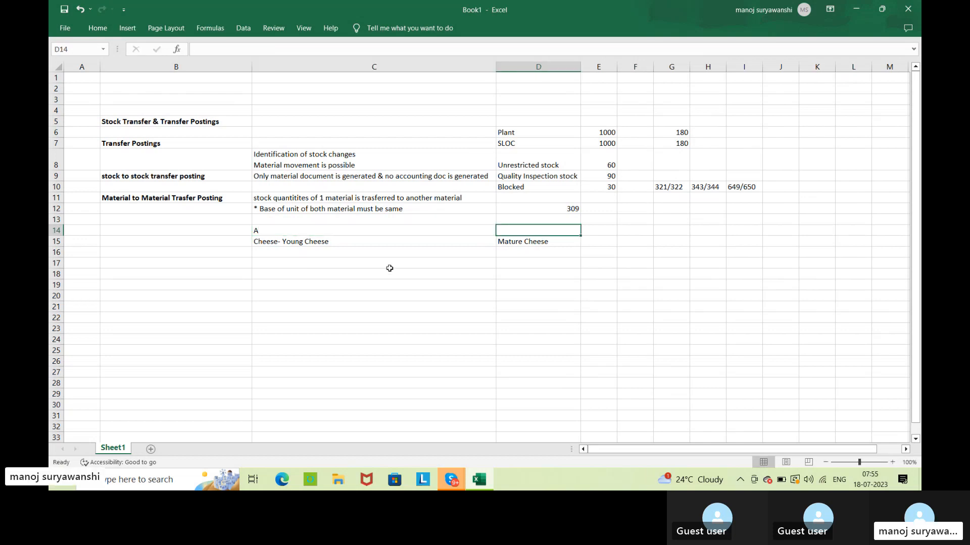
text(B)
click(518, 275)
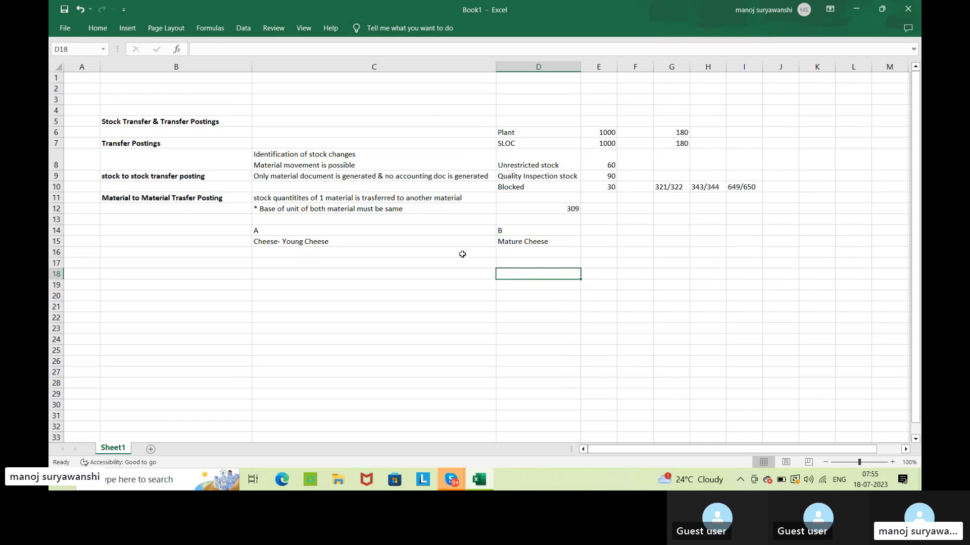
Make the labels A in cell C14 and B in cell D14 bold.
click(342, 231)
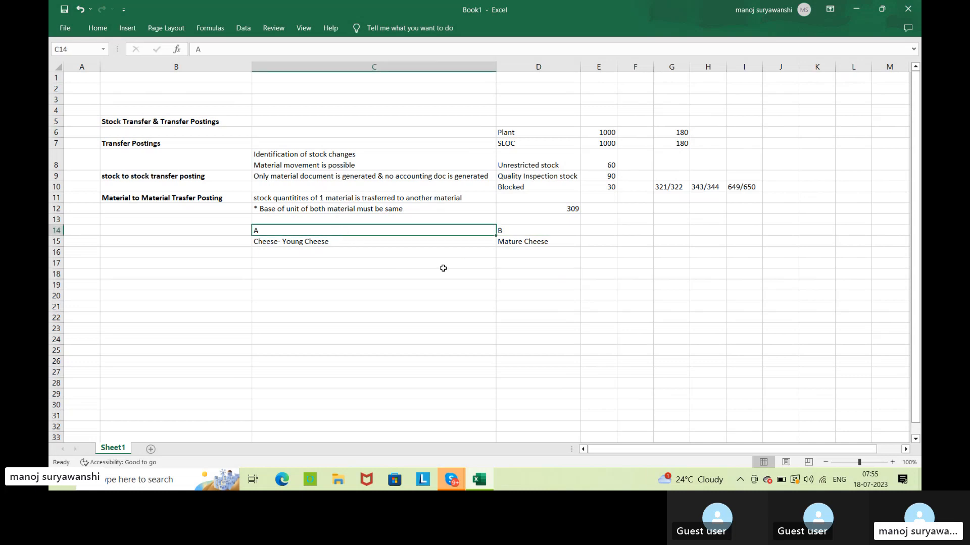
click(908, 485)
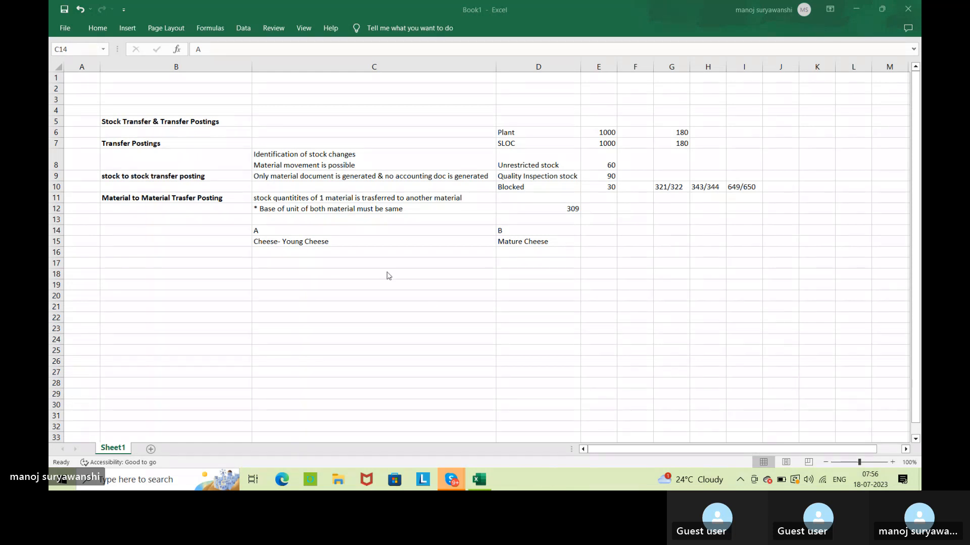
click(322, 230)
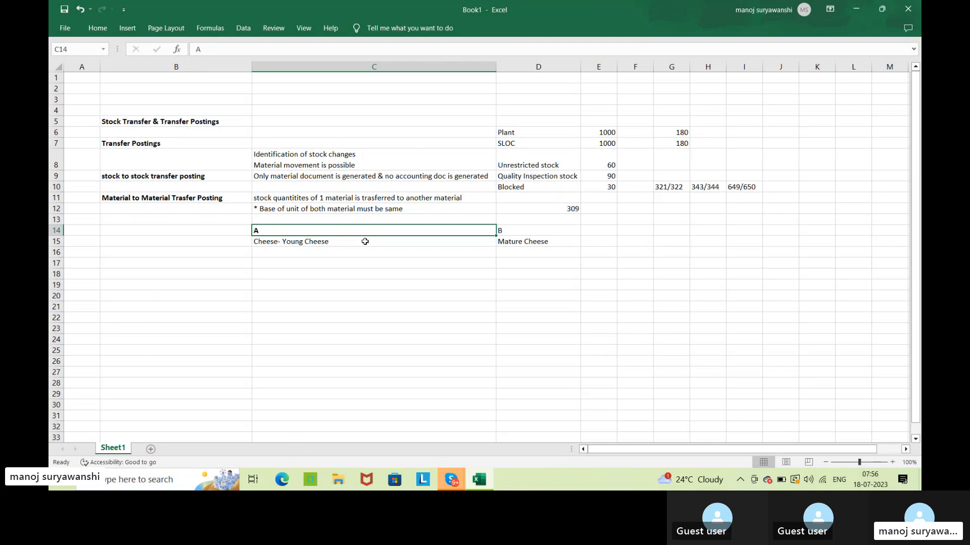
click(407, 263)
click(511, 228)
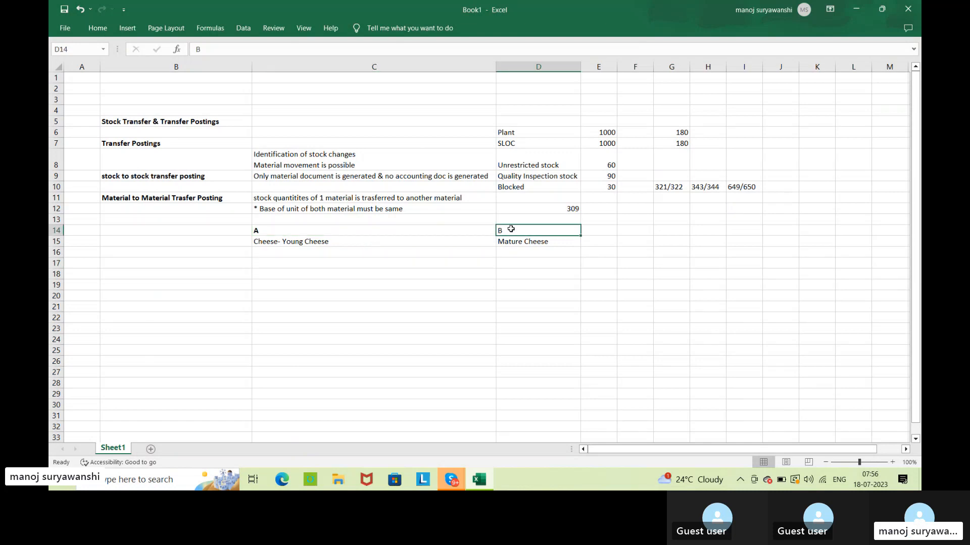
click(520, 255)
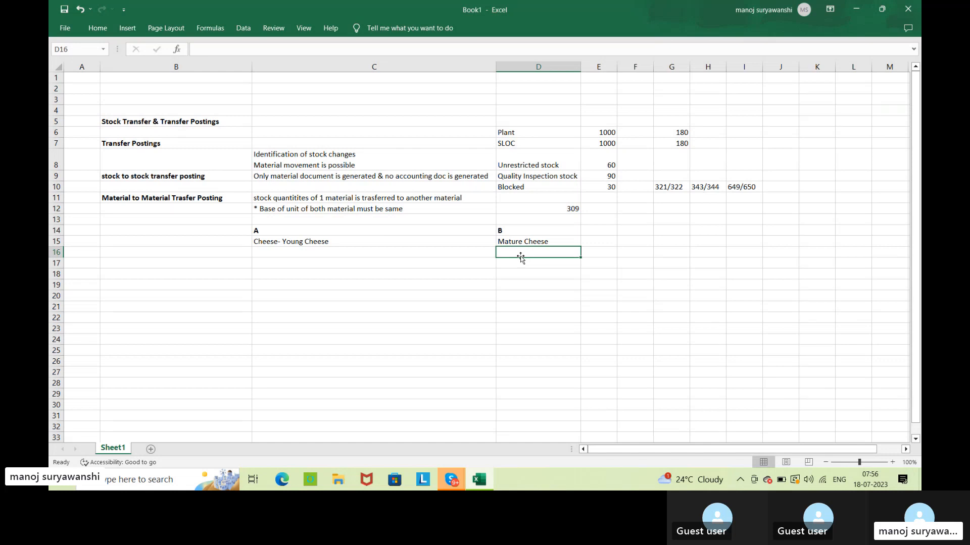
Enter the quantity "1 KG" in cell C16, below the young cheese example.
click(300, 255)
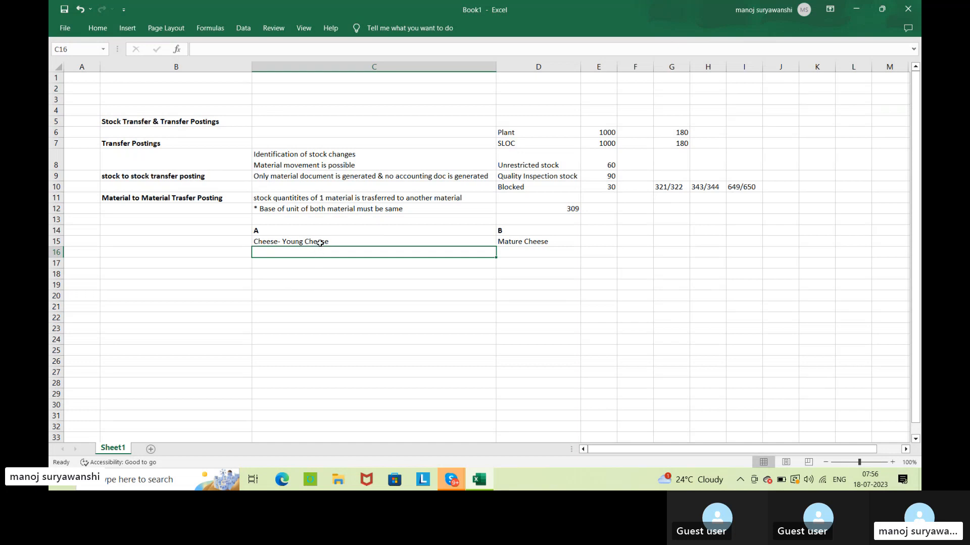
text(1 KG)
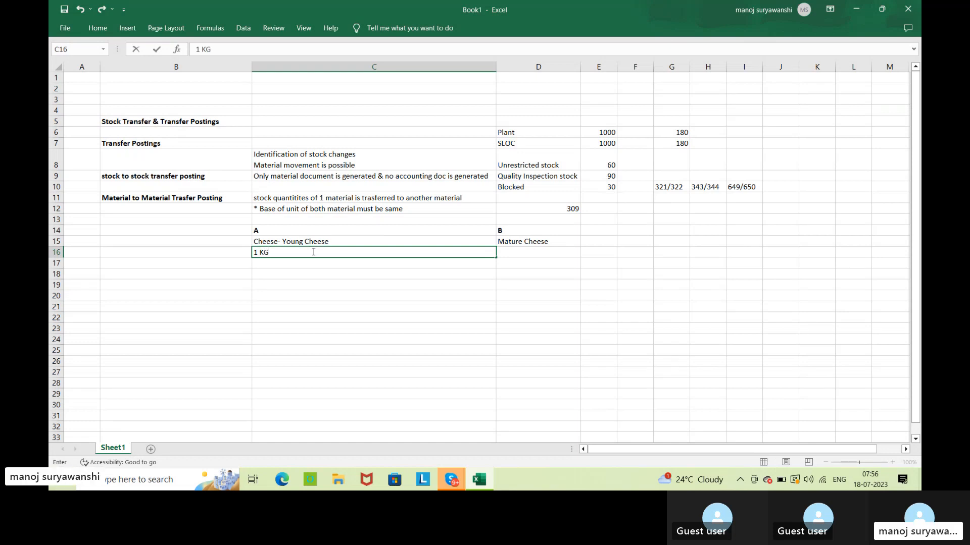
key(Return)
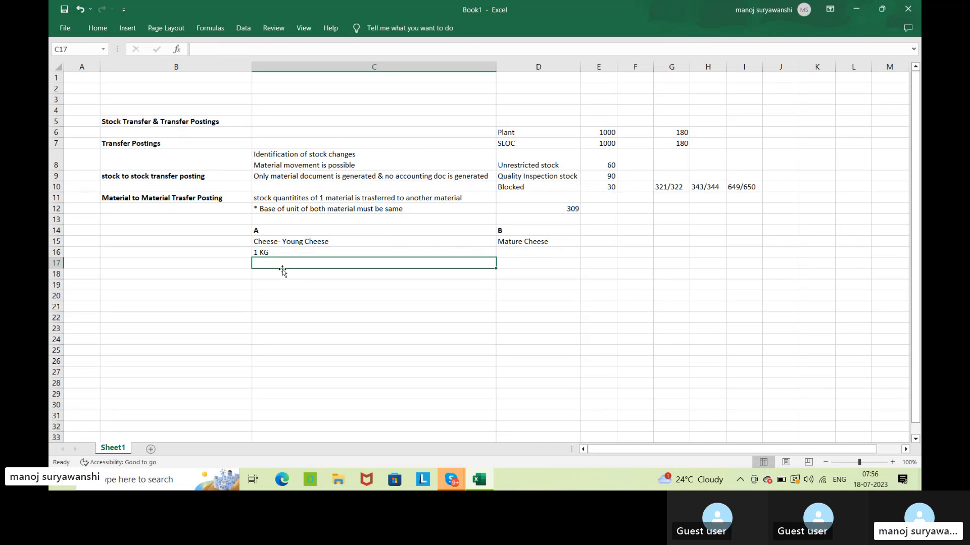
Enter the matching quantity "1KG" in cell D16, below the mature cheese example.
click(297, 244)
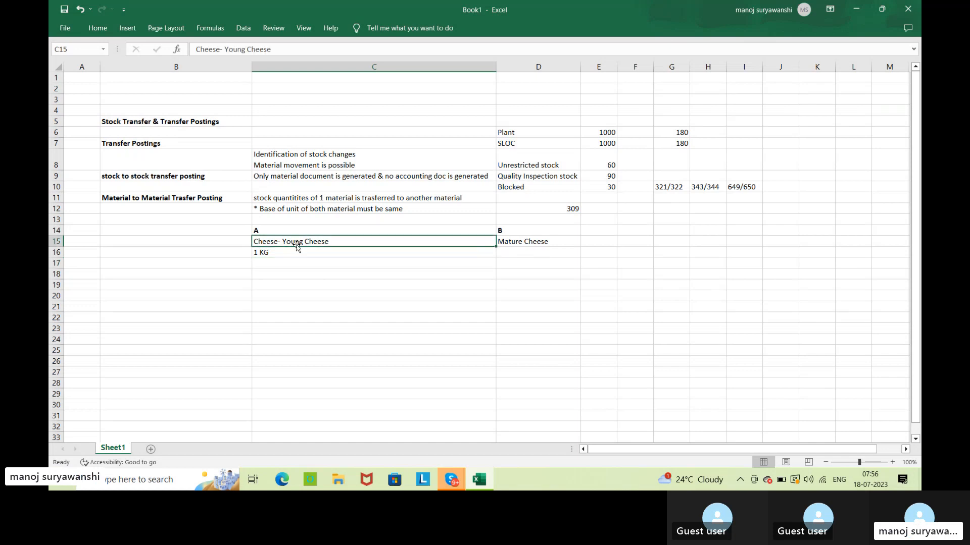
click(537, 251)
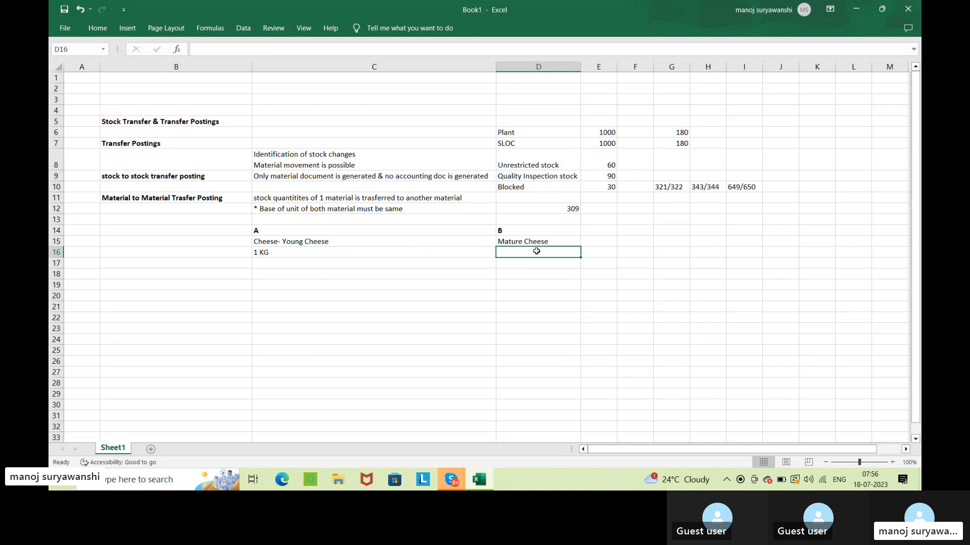
click(355, 244)
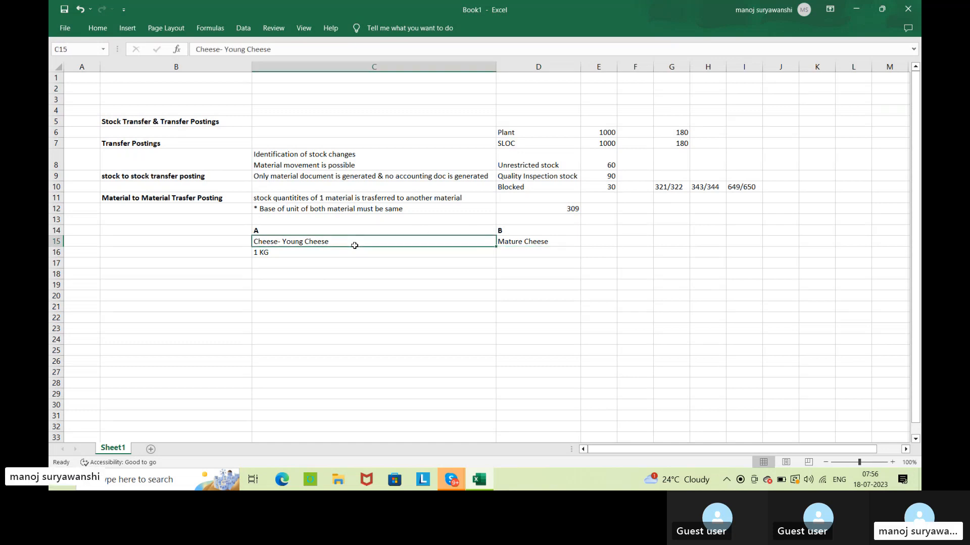
click(533, 251)
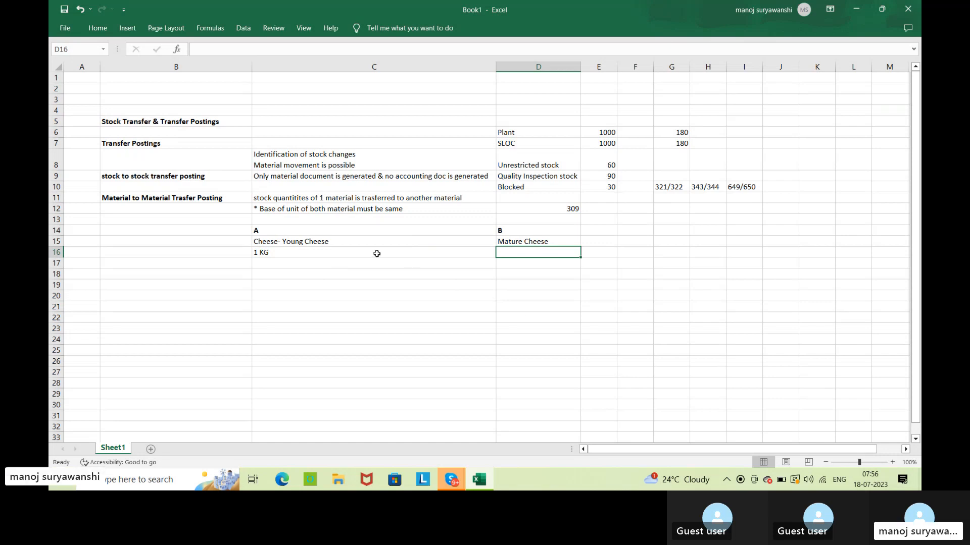
click(335, 253)
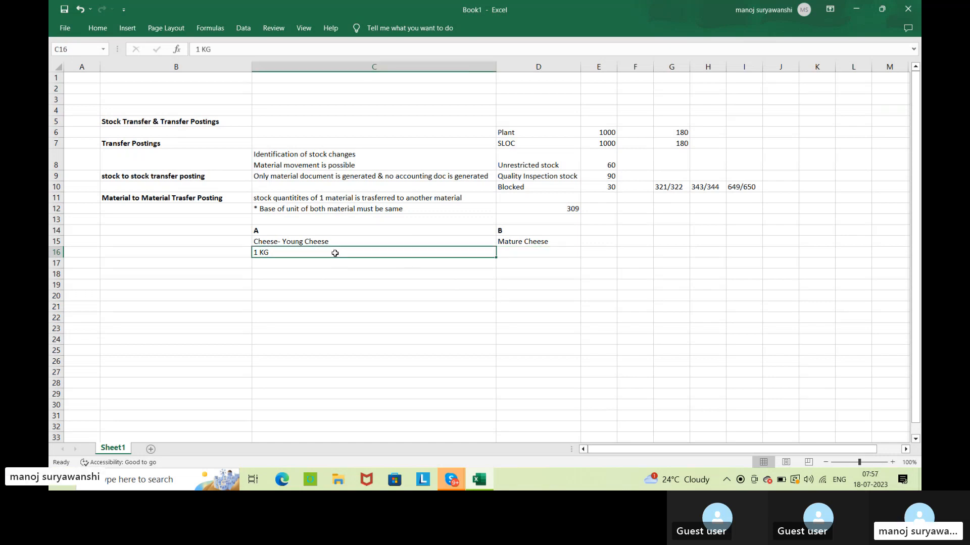
click(507, 255)
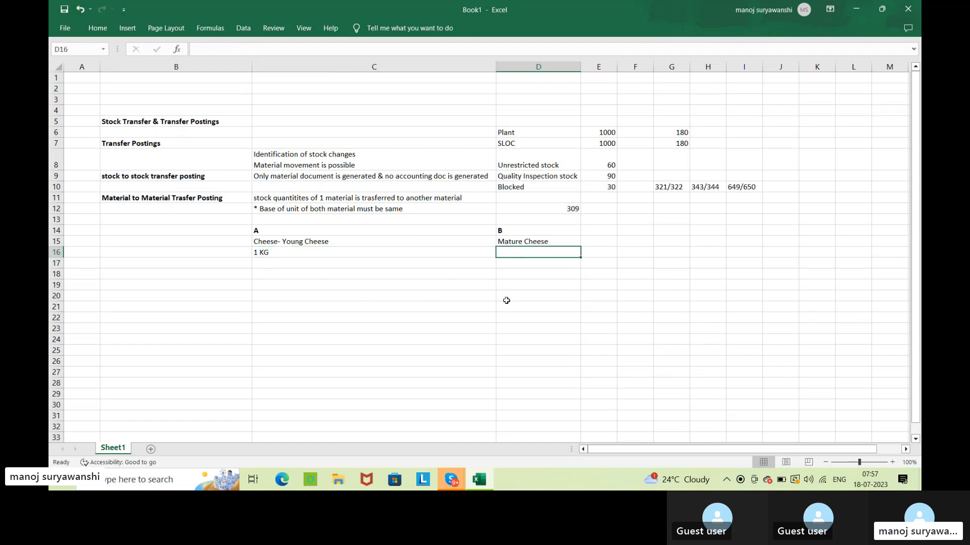
text(1KG)
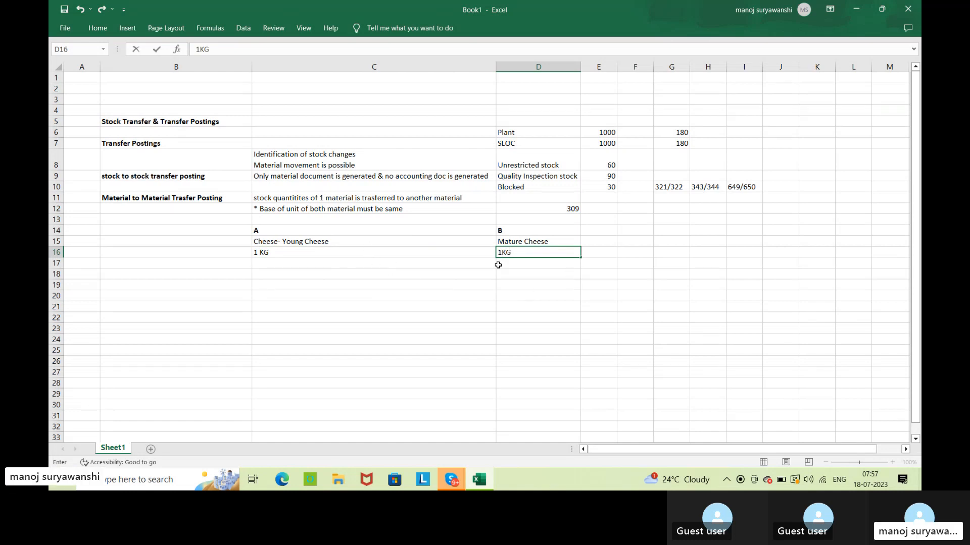
click(547, 253)
key(Return)
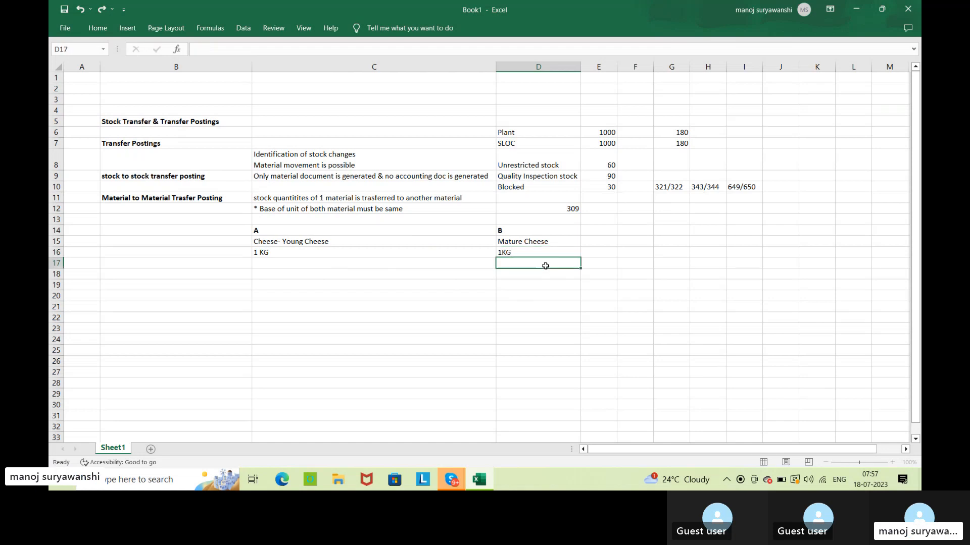
Compare the young cheese and mature cheese names and quantities under the material-to-material transfer posting heading.
click(278, 254)
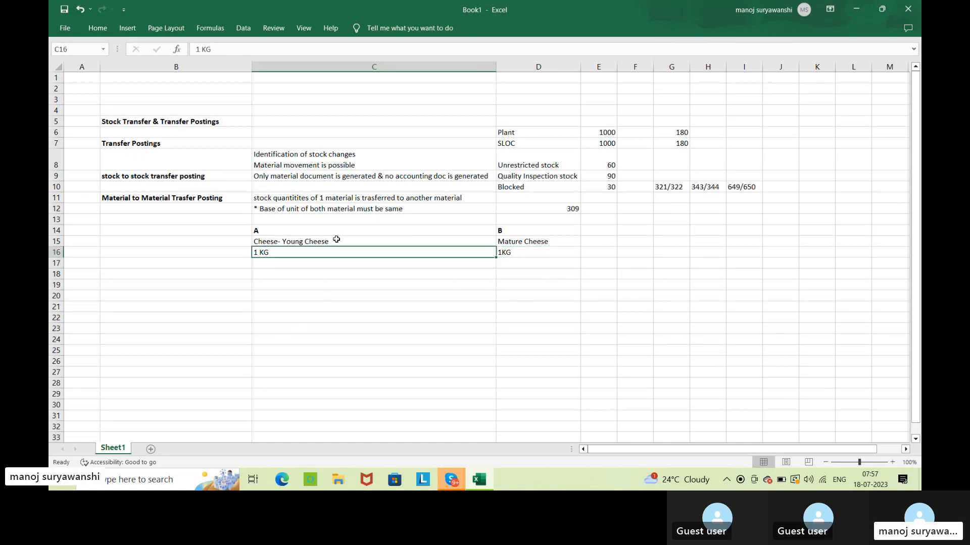
click(548, 244)
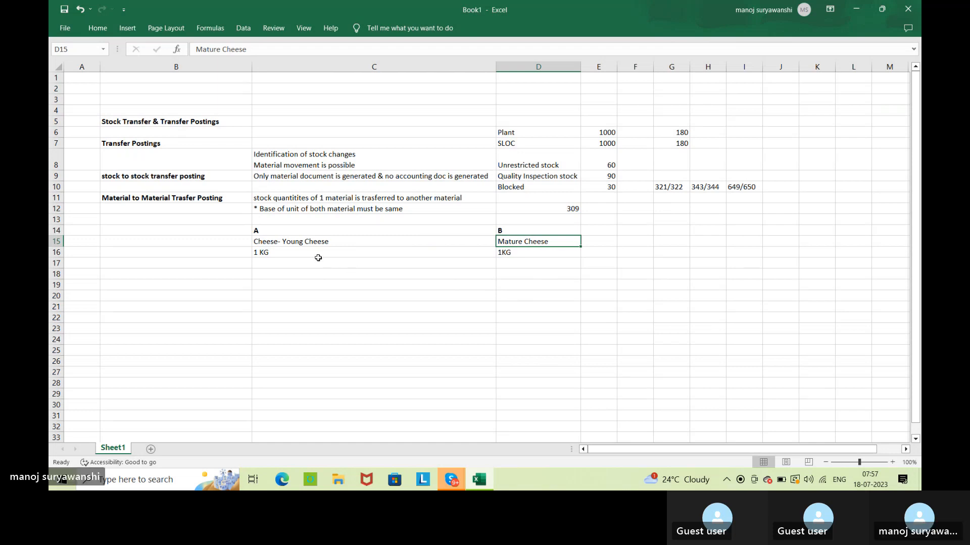
click(219, 197)
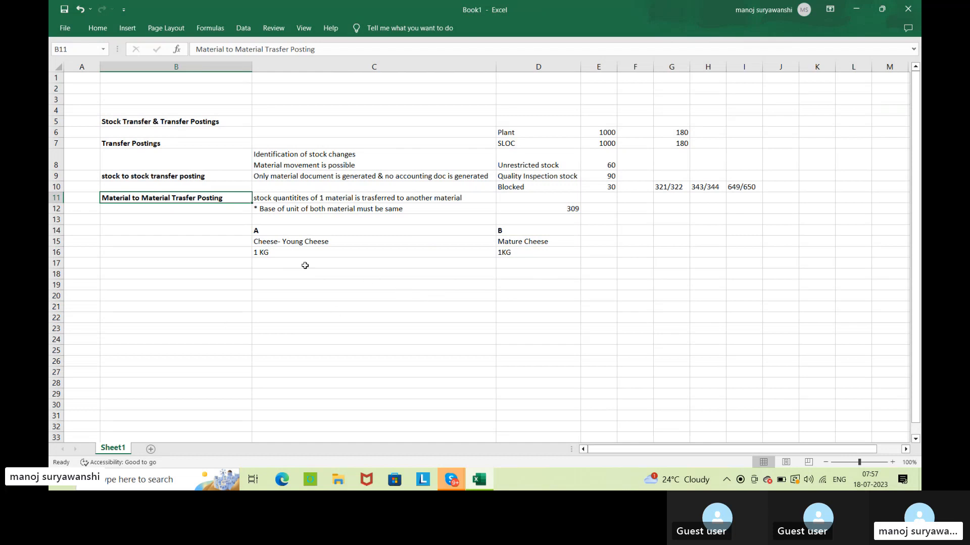
click(292, 253)
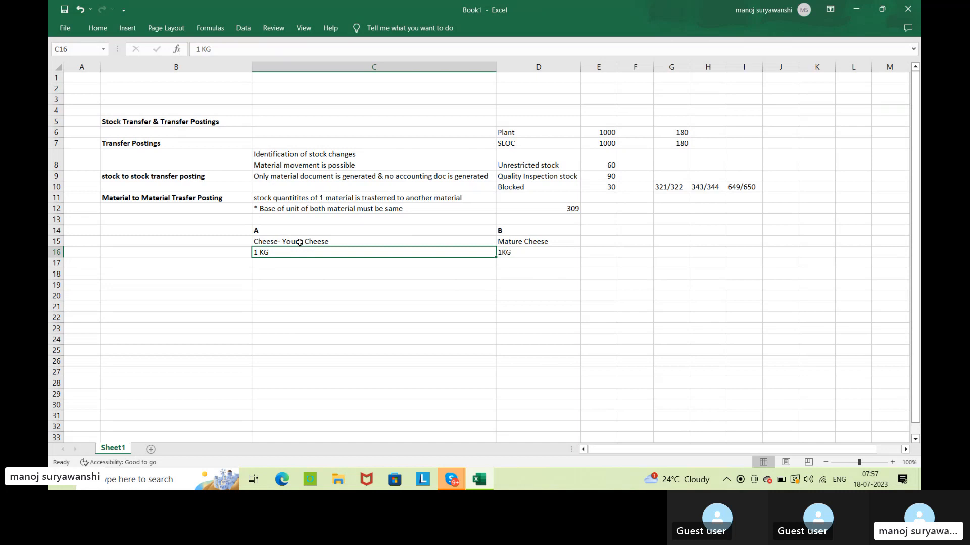
click(523, 242)
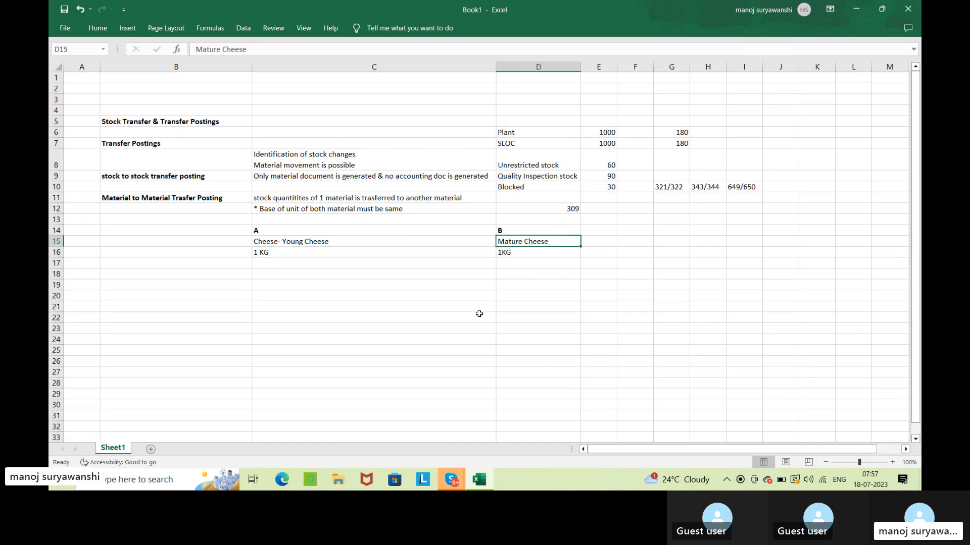
click(371, 246)
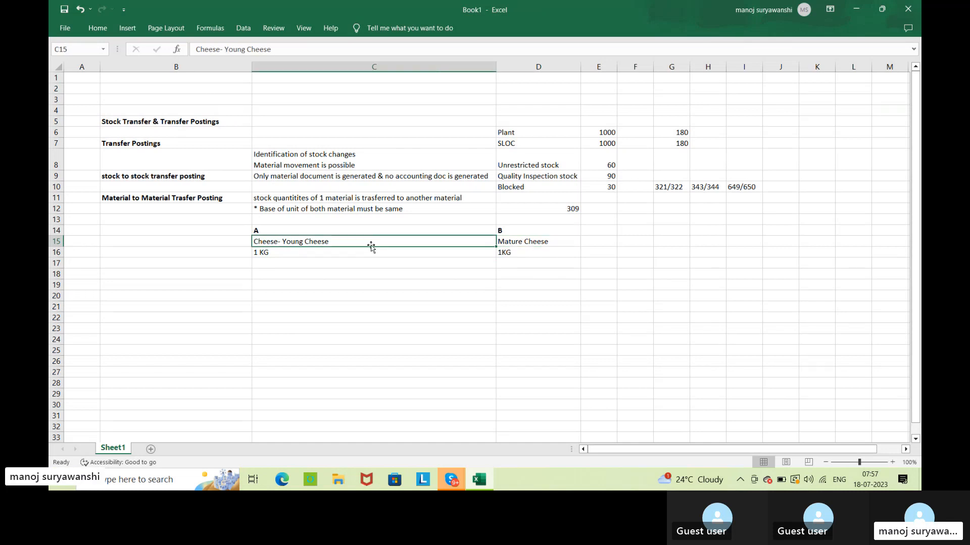
click(569, 241)
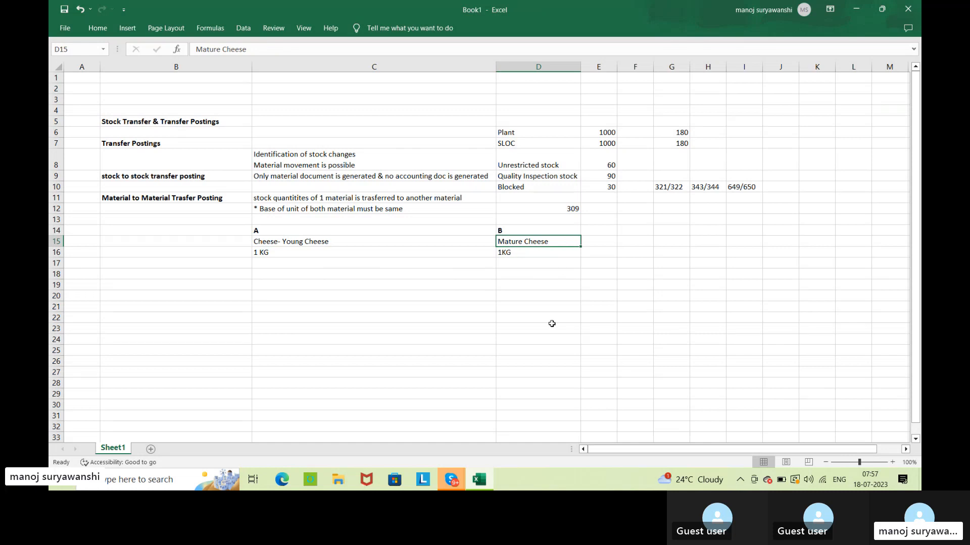
click(331, 242)
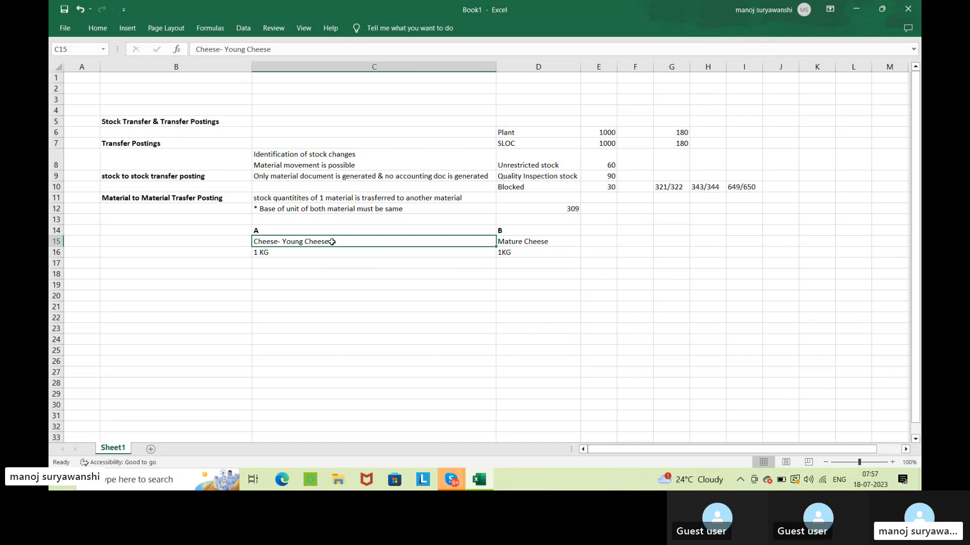
click(549, 242)
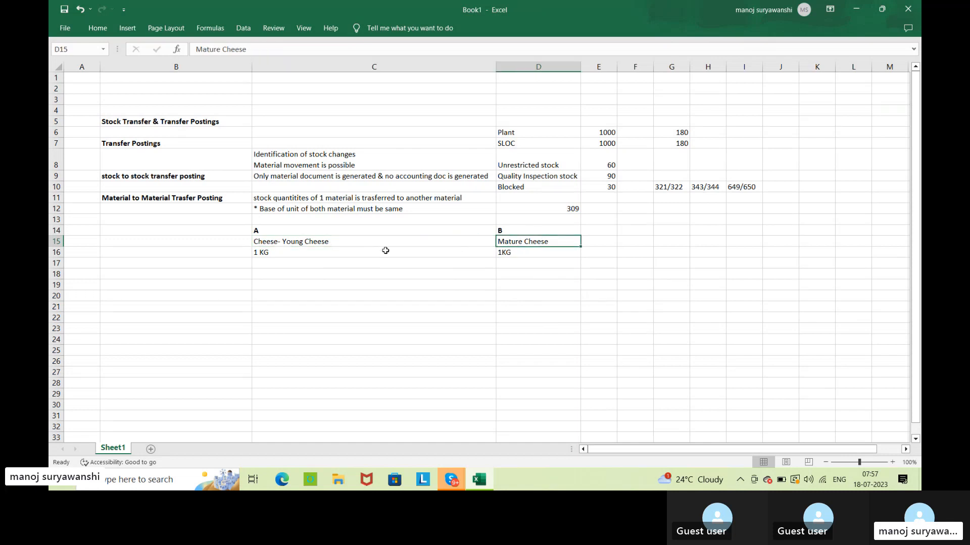
click(350, 254)
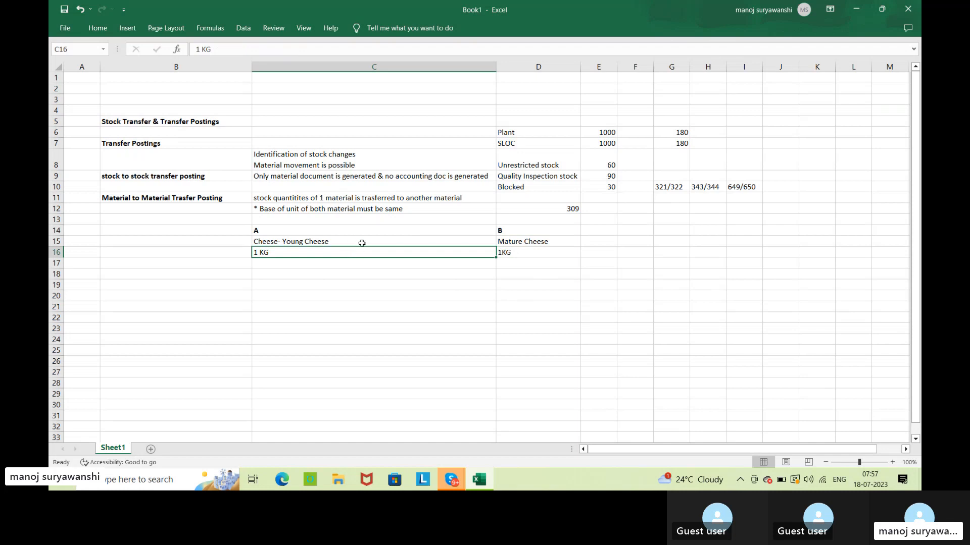
click(574, 244)
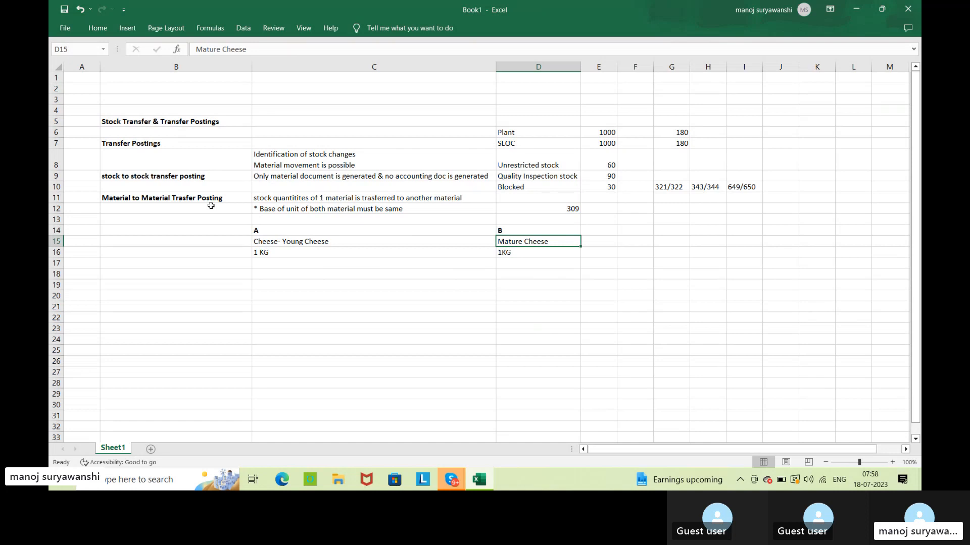
Make the posting code 309 in cell D12 bold.
click(555, 209)
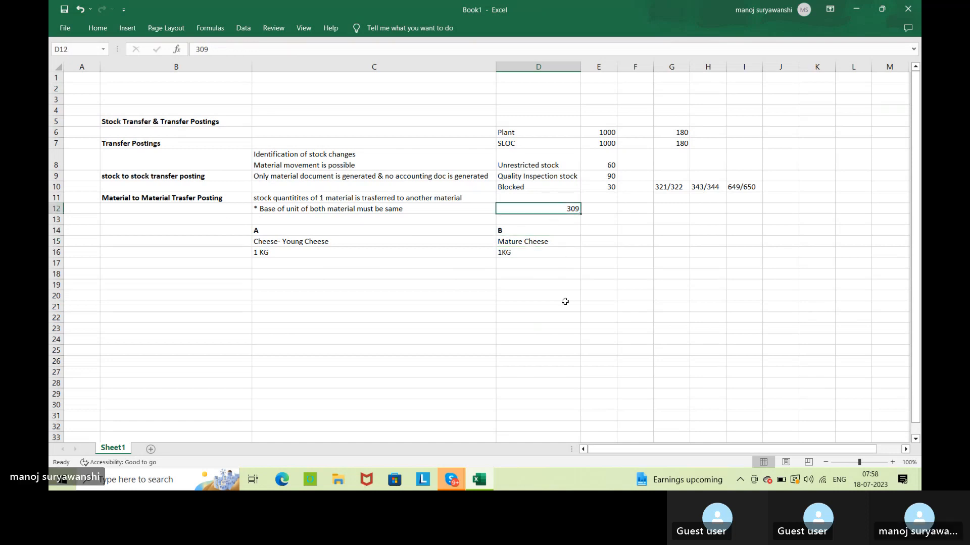
key(ctrl+b)
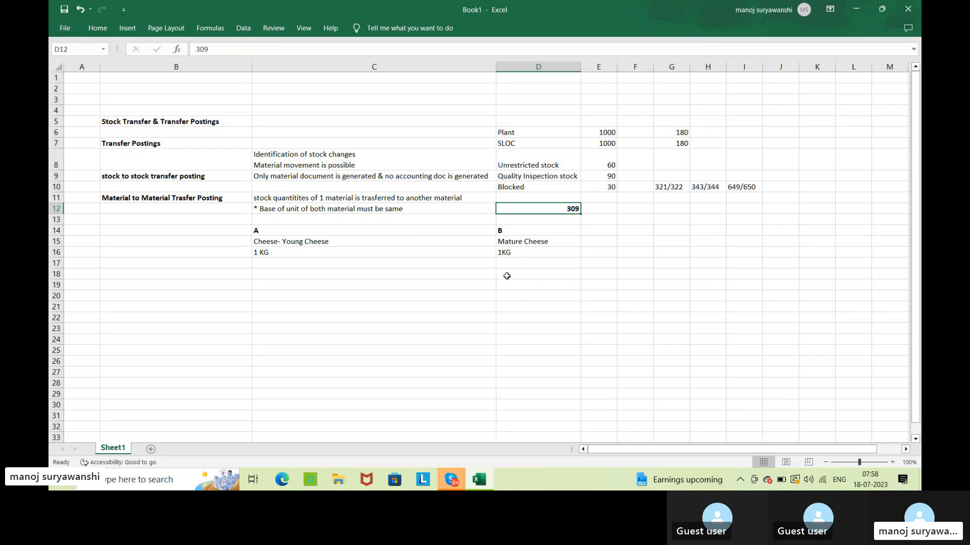
Enter the note "Mtaerial & Accounting doc is generated" in cell C18, below the cheese example.
click(299, 276)
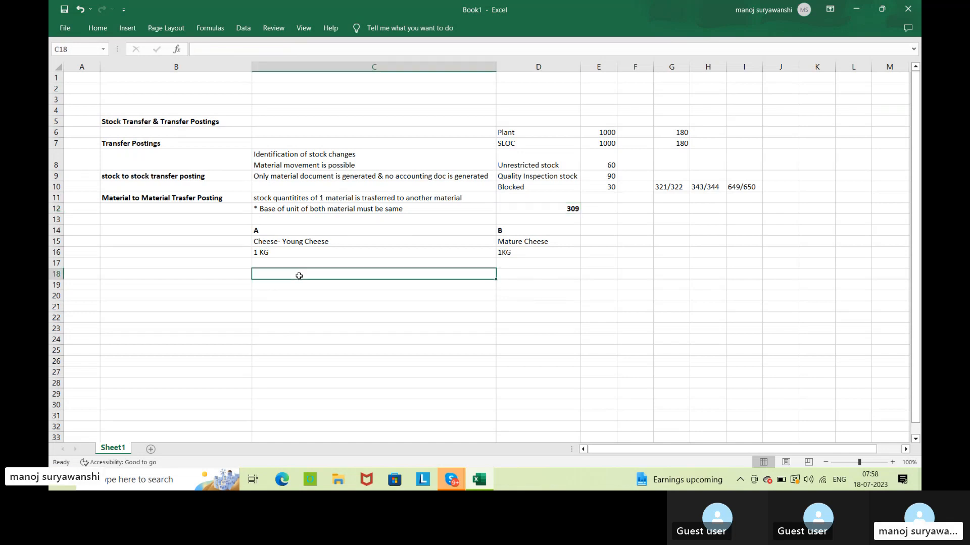
text(Mtaer)
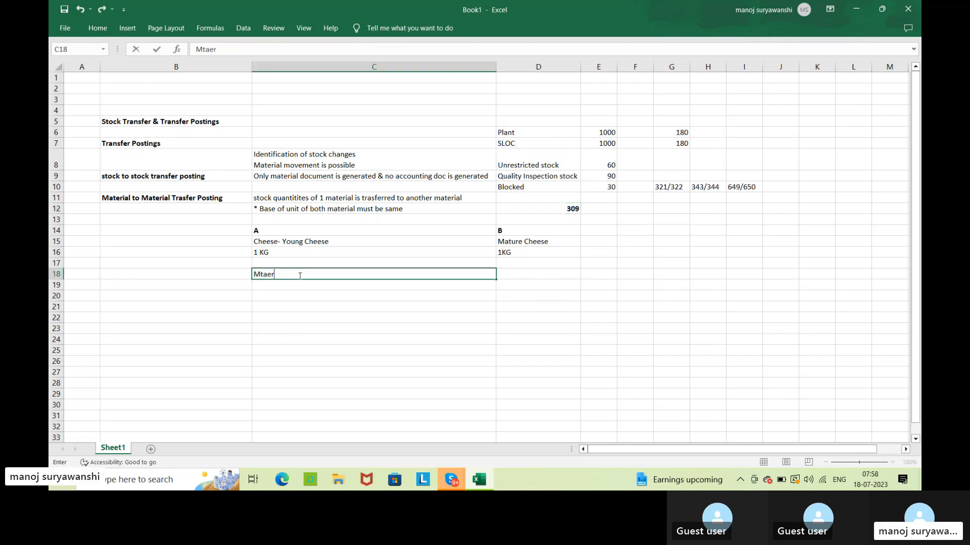
text(ial & A)
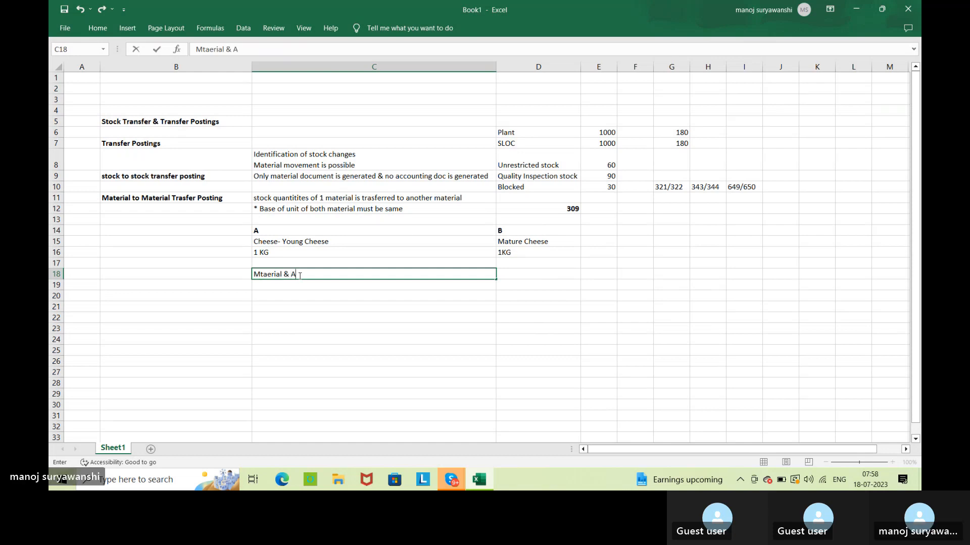
text(ccountin)
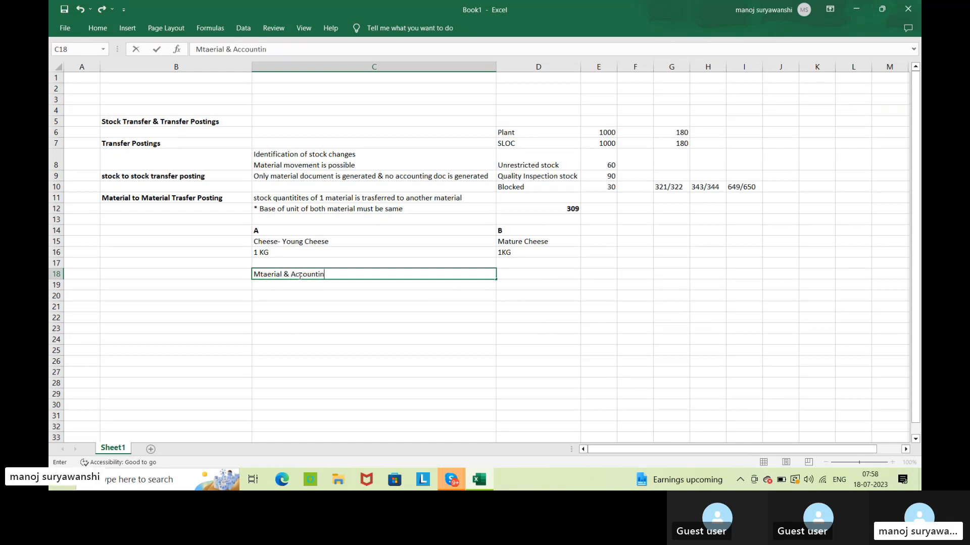
text(g doc is )
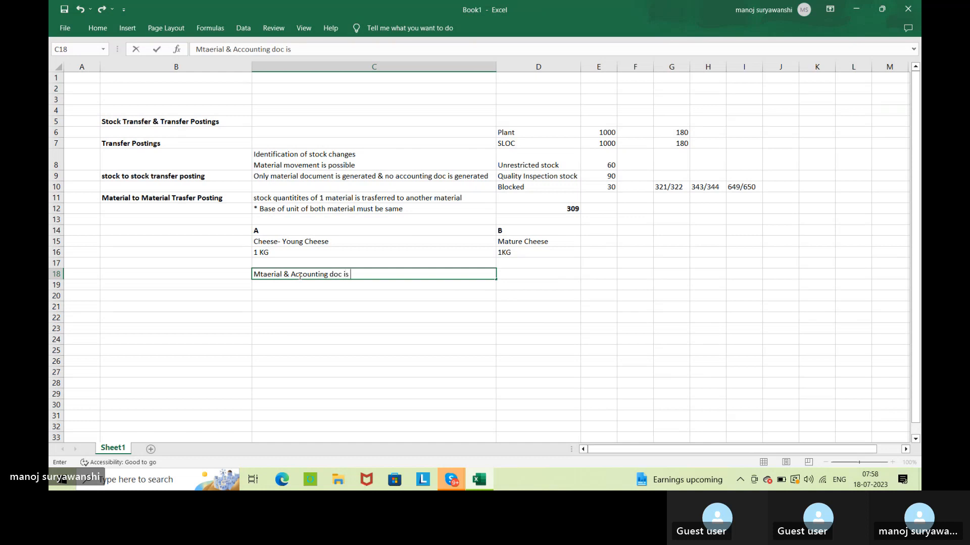
text(generated)
key(ctrl+Return)
key(Down)
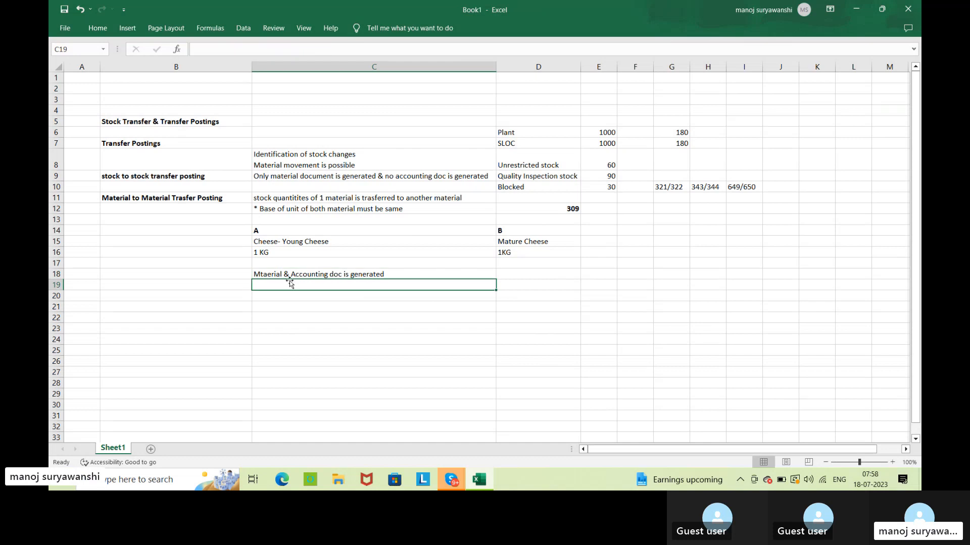
Correct the misspelled first word of the note in cell C18 to "Material".
click(327, 249)
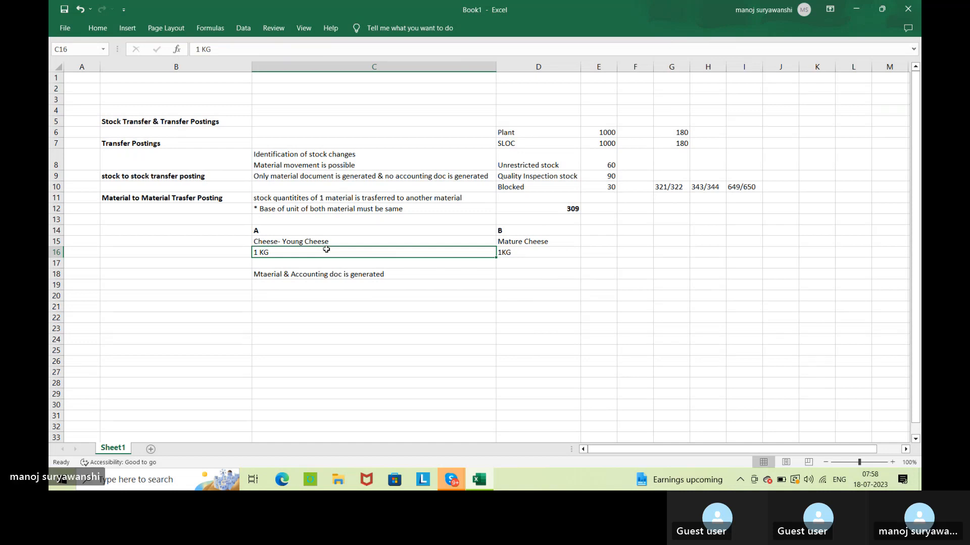
double_click(263, 275)
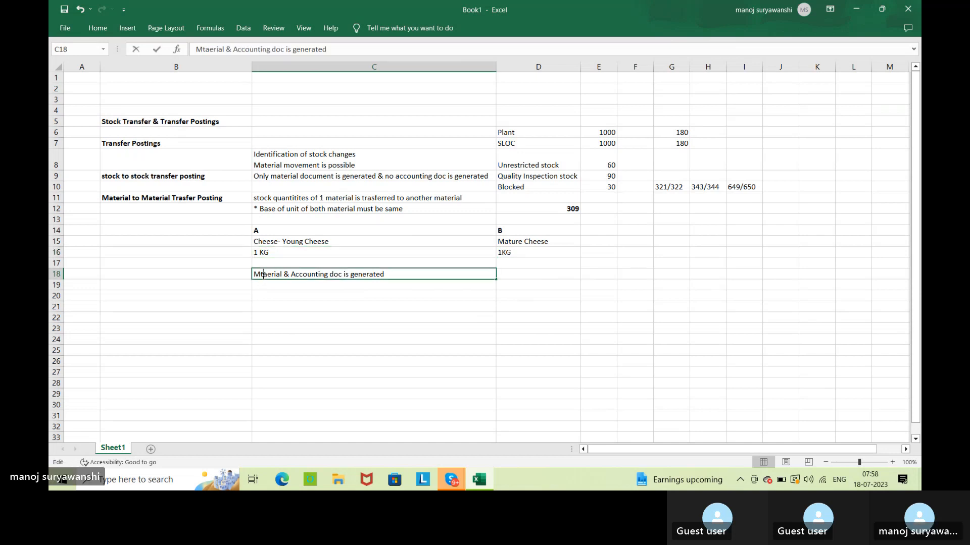
key(BackSpace)
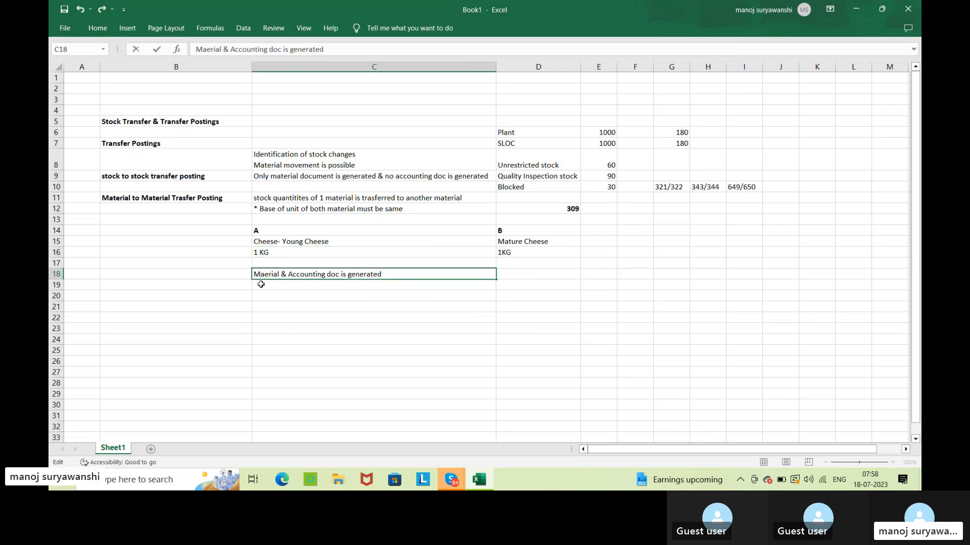
text(t)
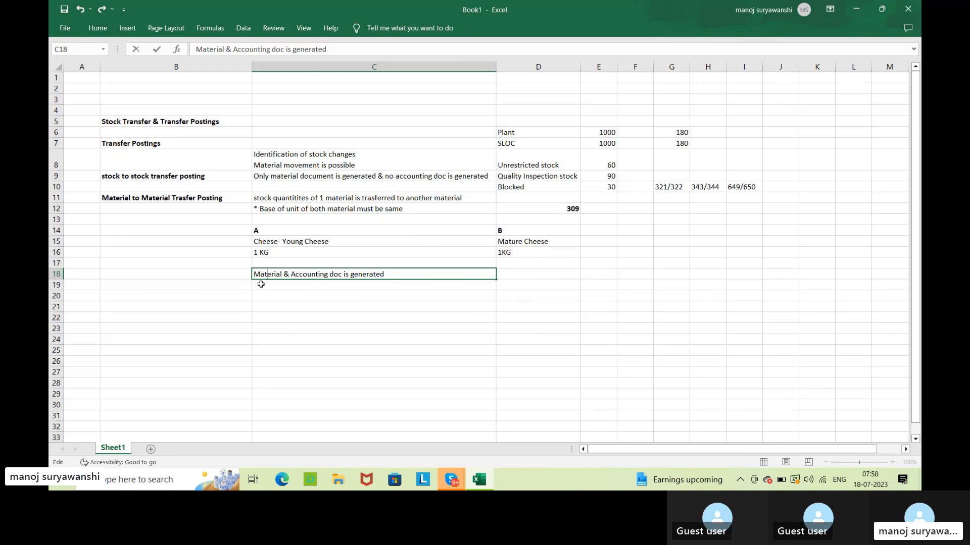
key(Return)
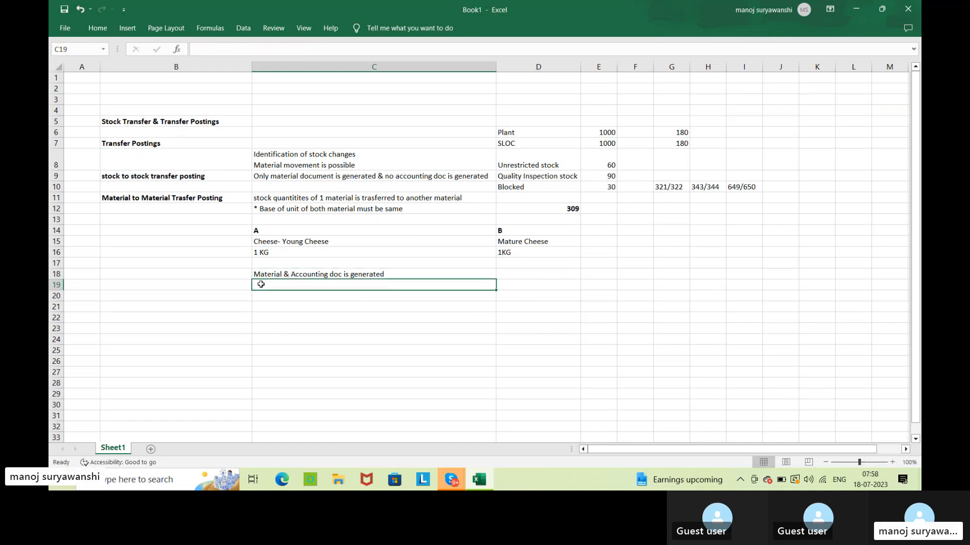
Add a pricing example for material A, entering "A" in cell C21 and "1KG- 50rs/kg" in cell C22.
click(566, 211)
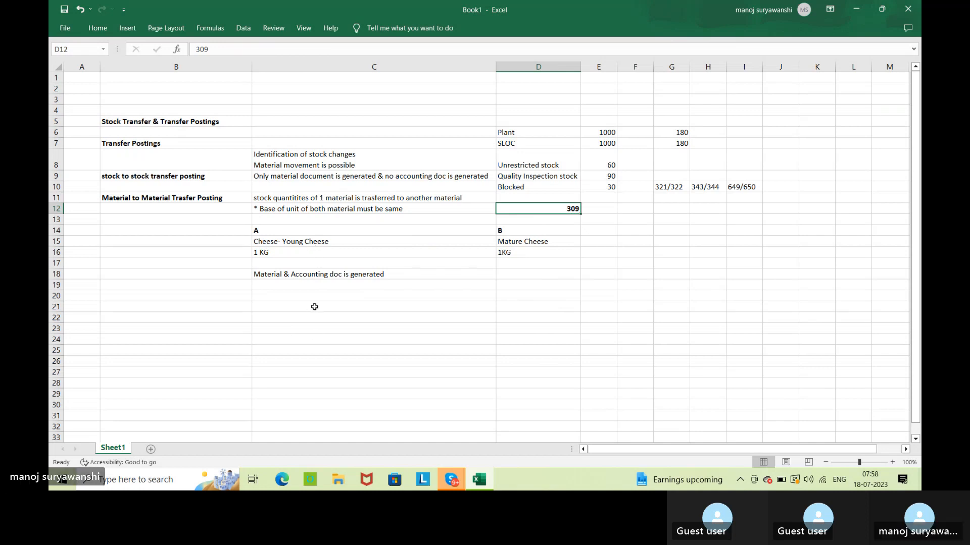
click(314, 308)
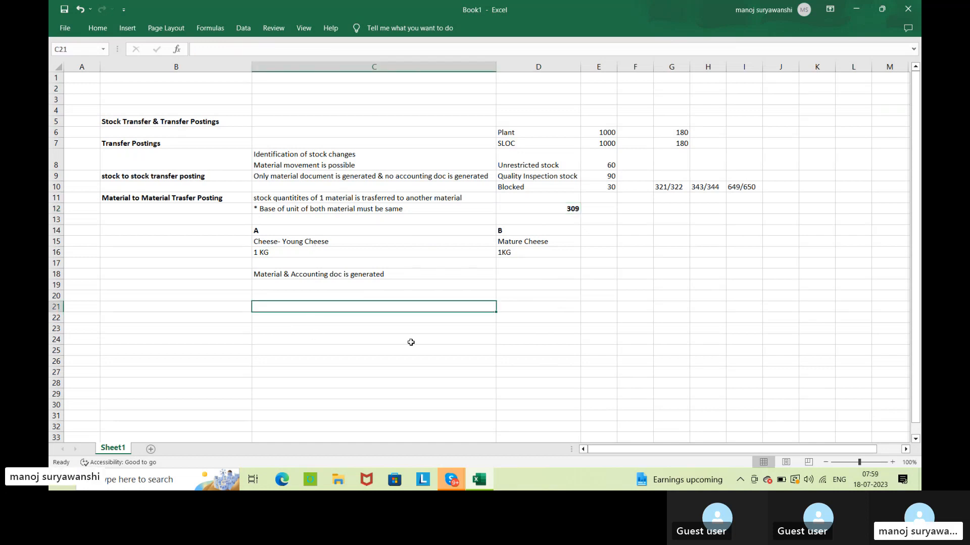
text(A)
key(Return)
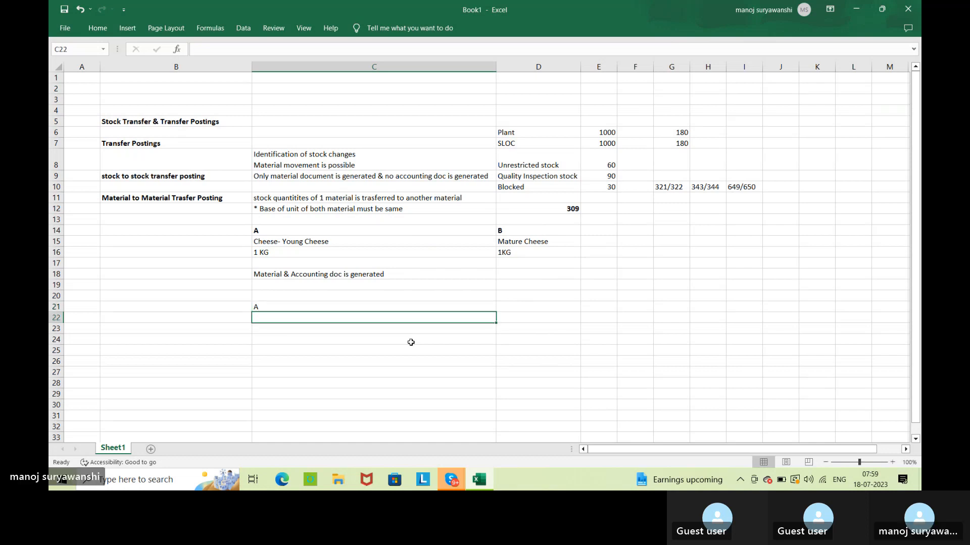
text(1KG- )
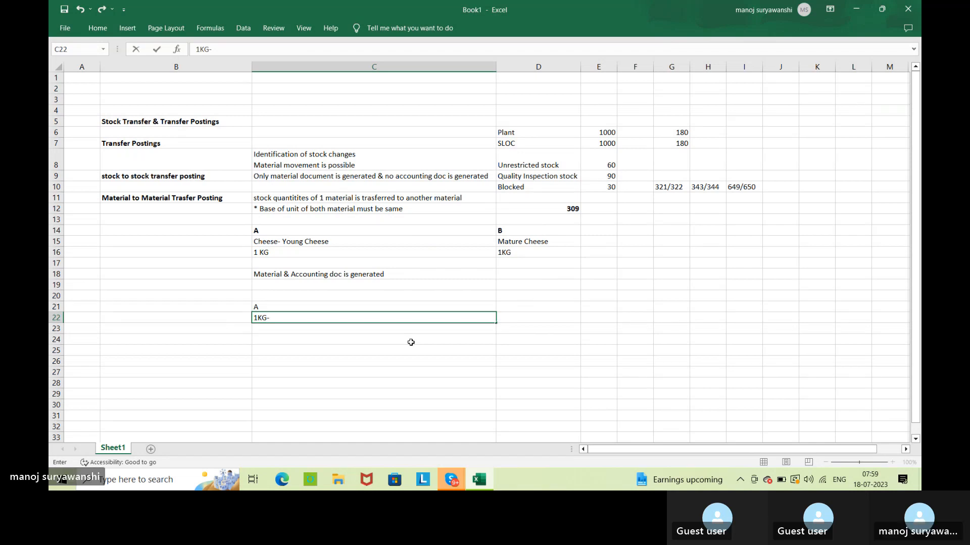
text(50rs)
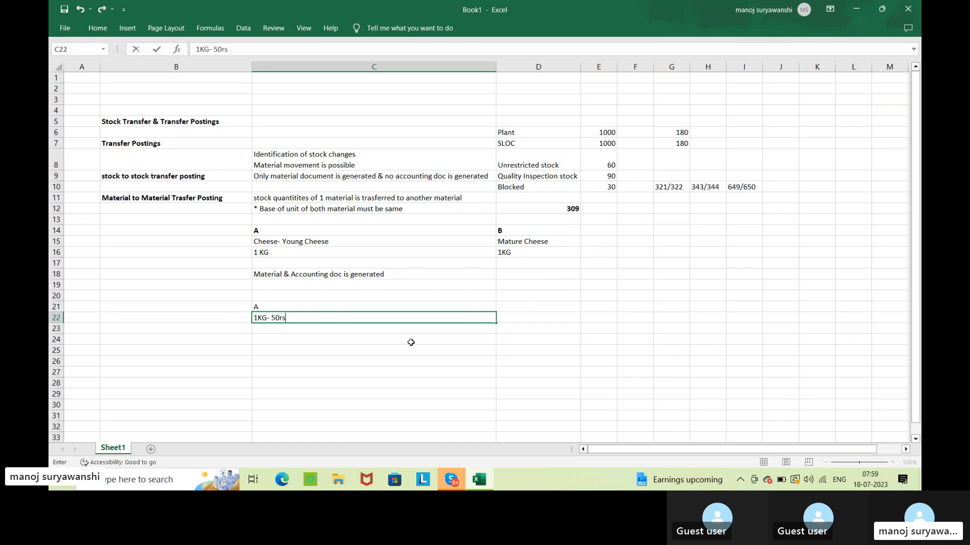
text(/kg)
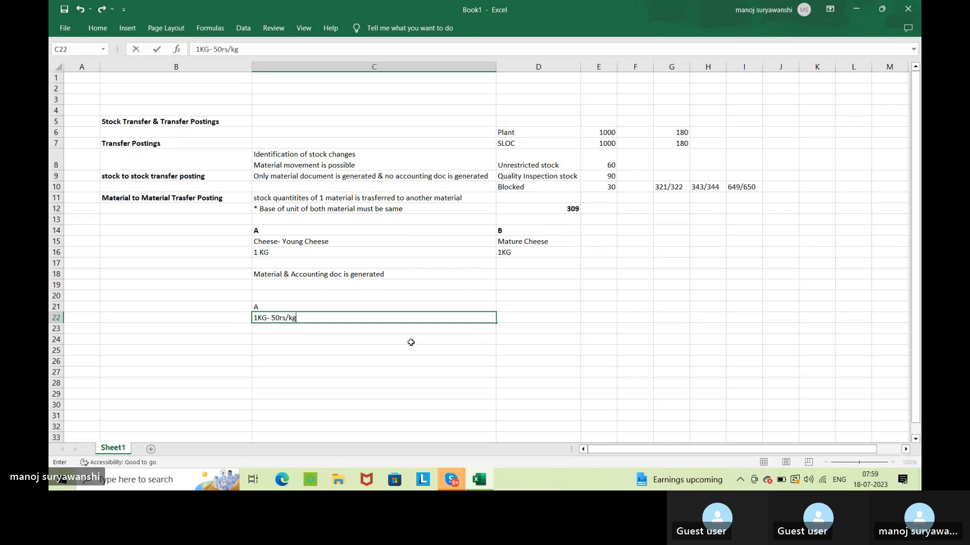
key(Return)
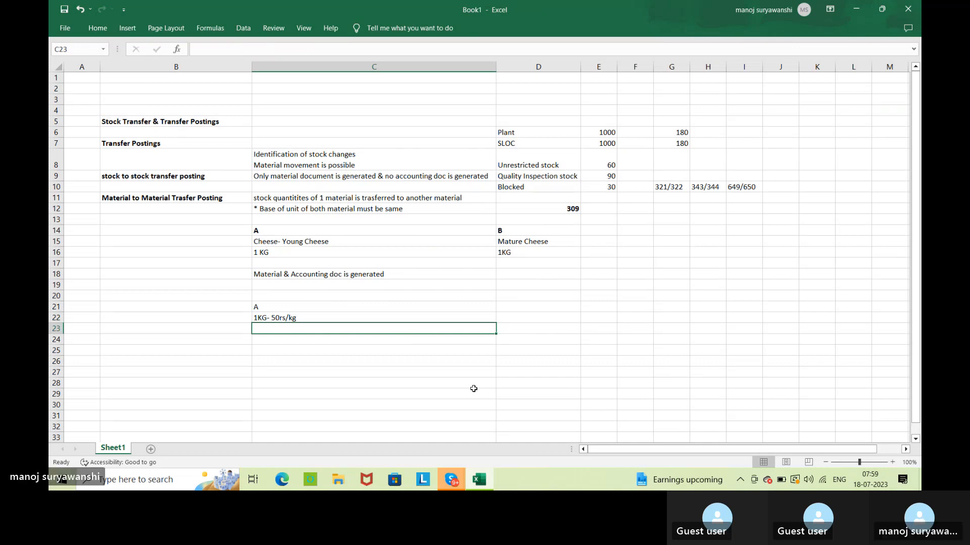
Enter "B" in cell D21 and its price "1 kg 70rs/kg" in cell D22, beside material A.
click(549, 306)
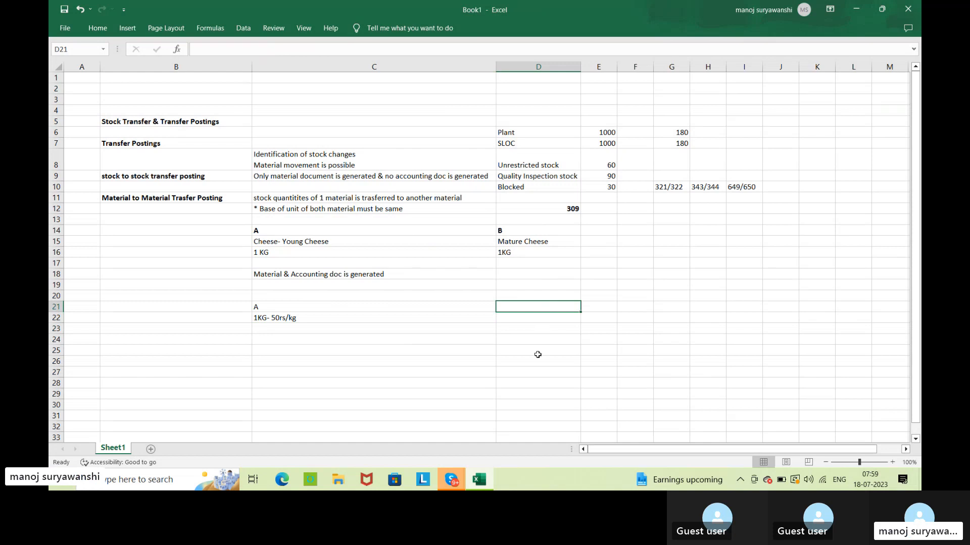
text(B)
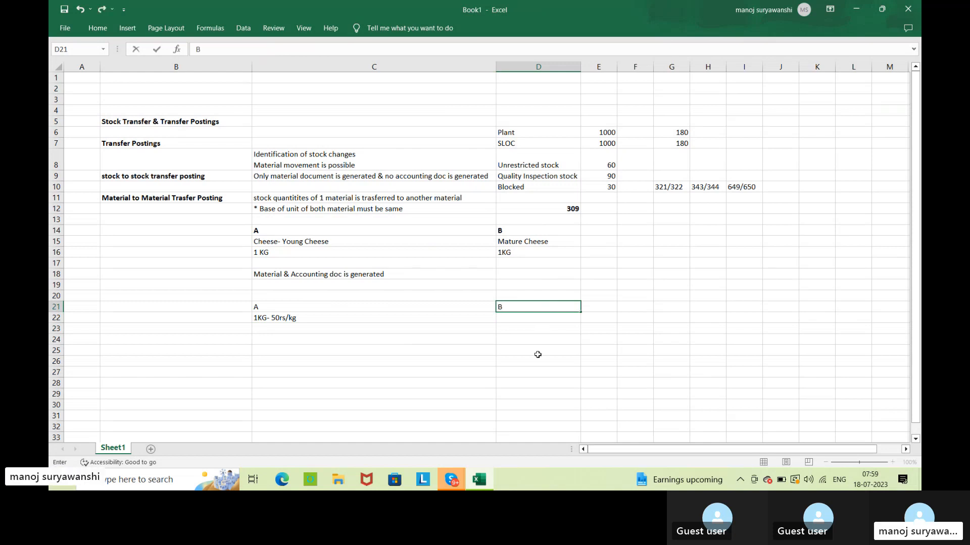
key(Return)
text(1 kg)
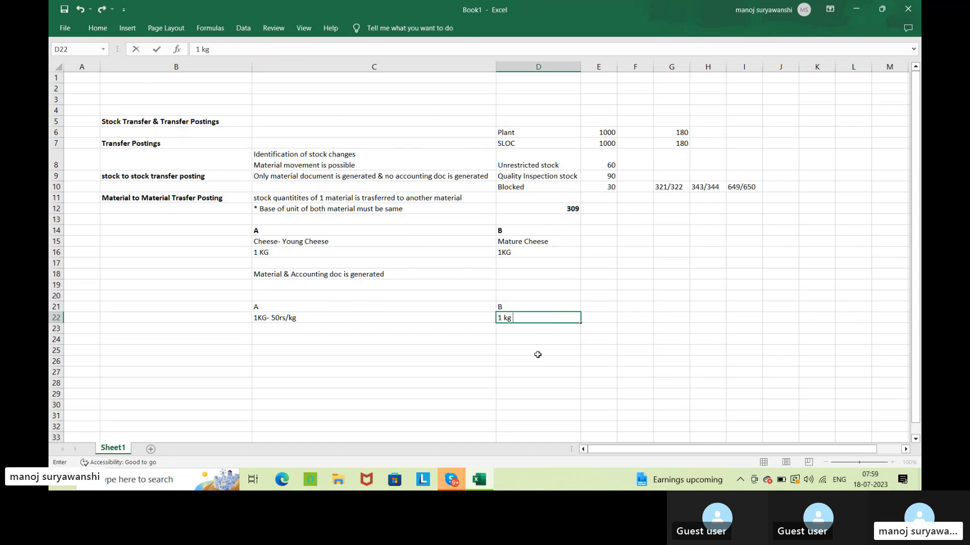
text( 70)
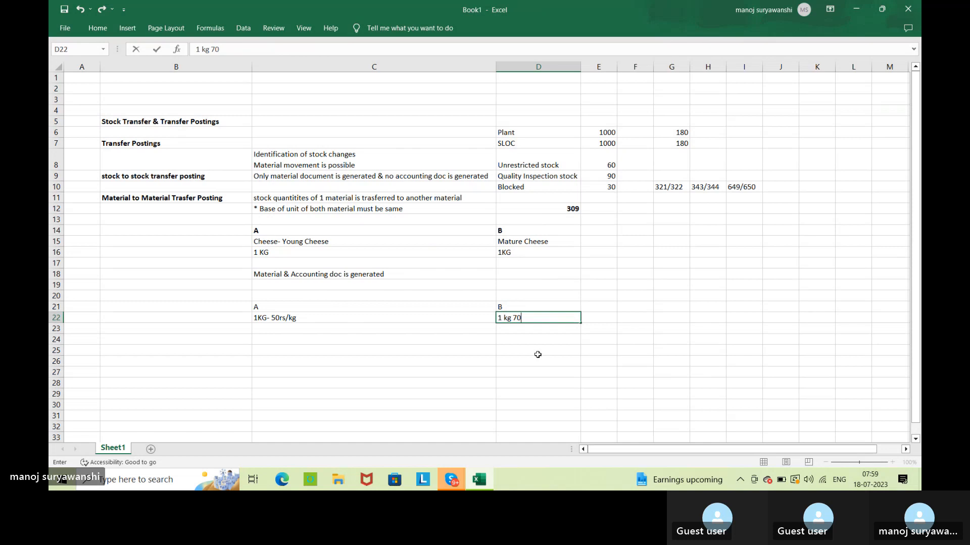
text(rs/kg)
key(Return)
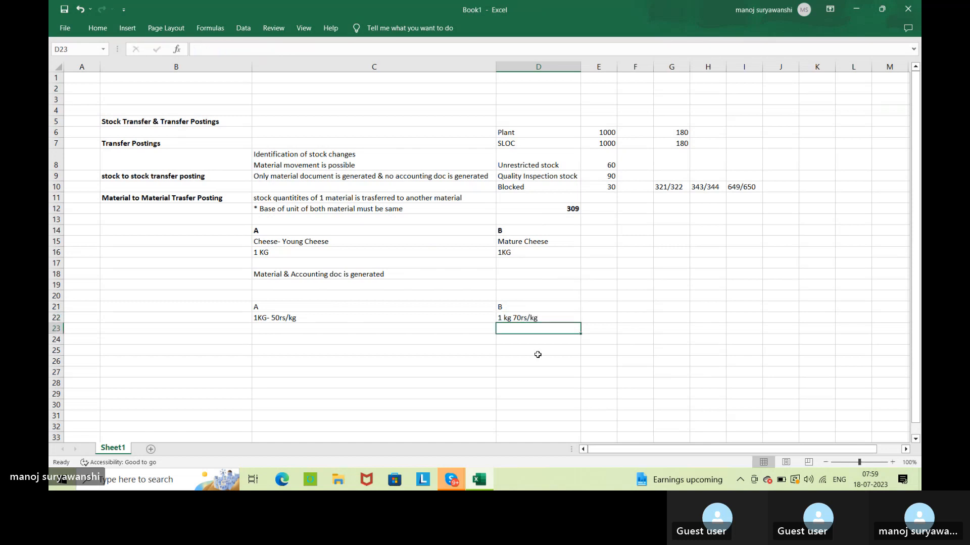
click(317, 317)
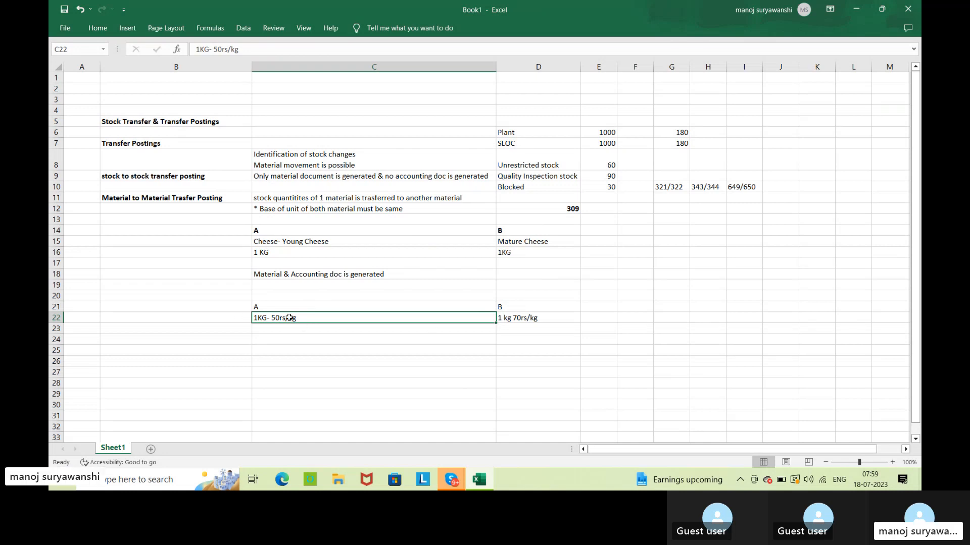
click(230, 318)
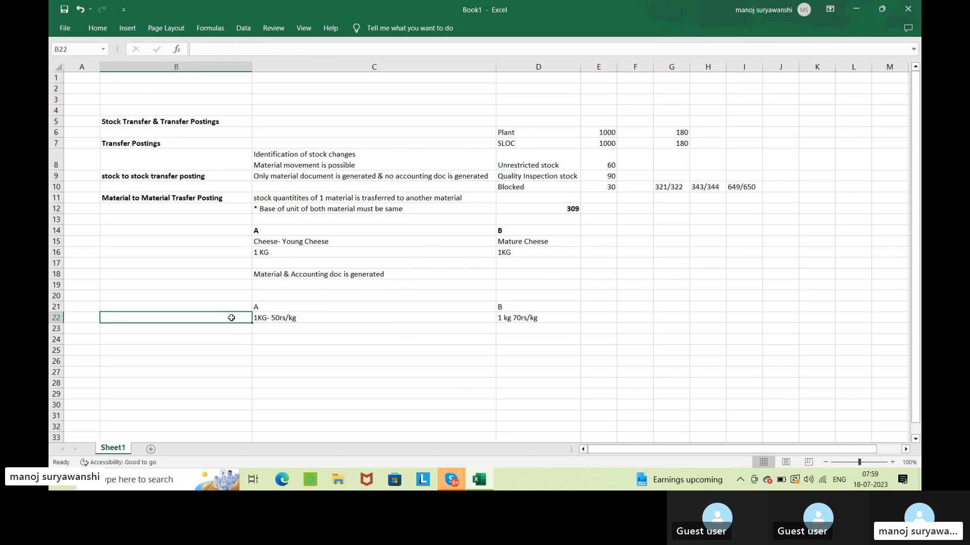
click(314, 318)
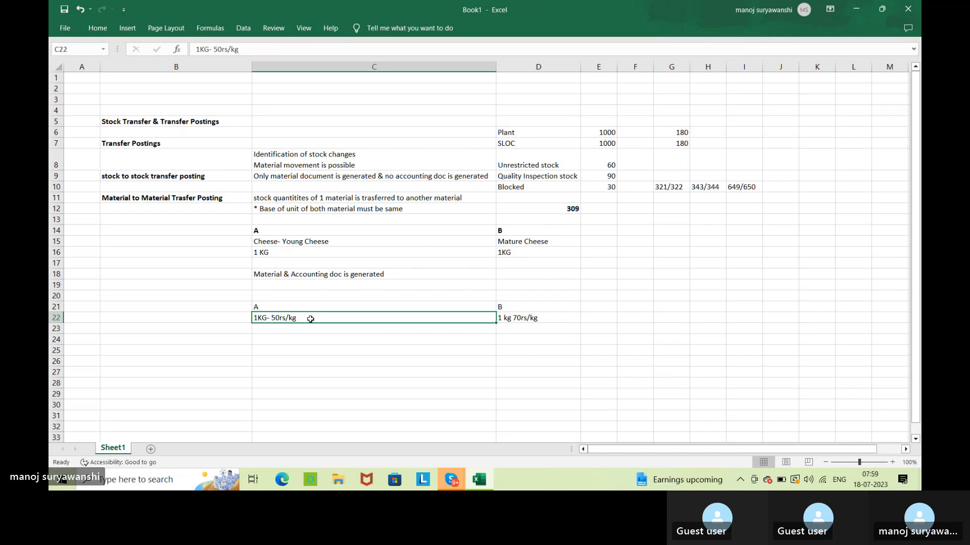
click(407, 336)
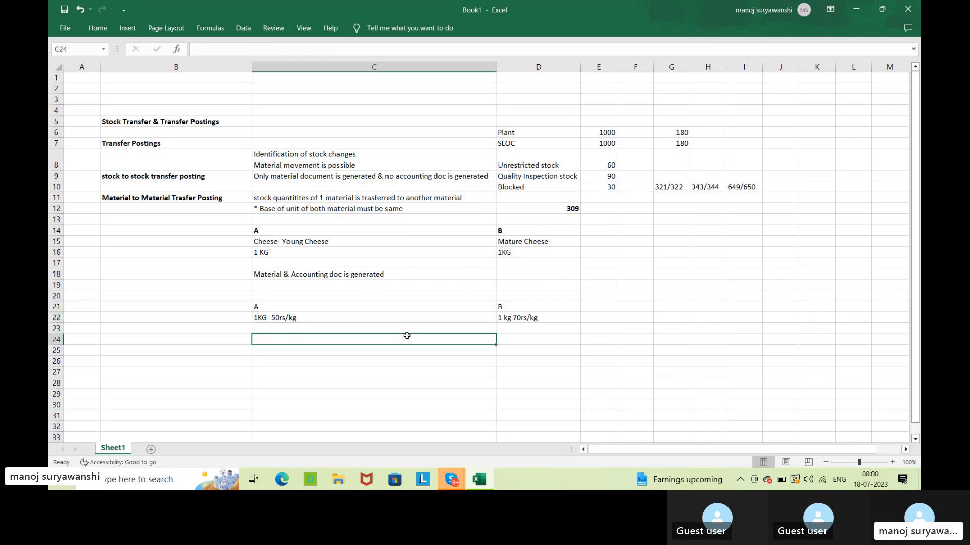
click(353, 320)
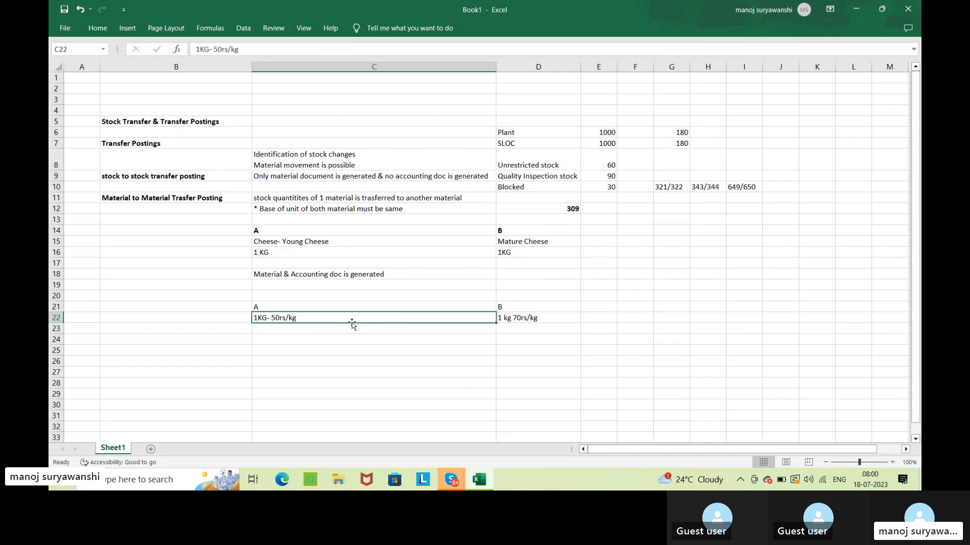
click(897, 490)
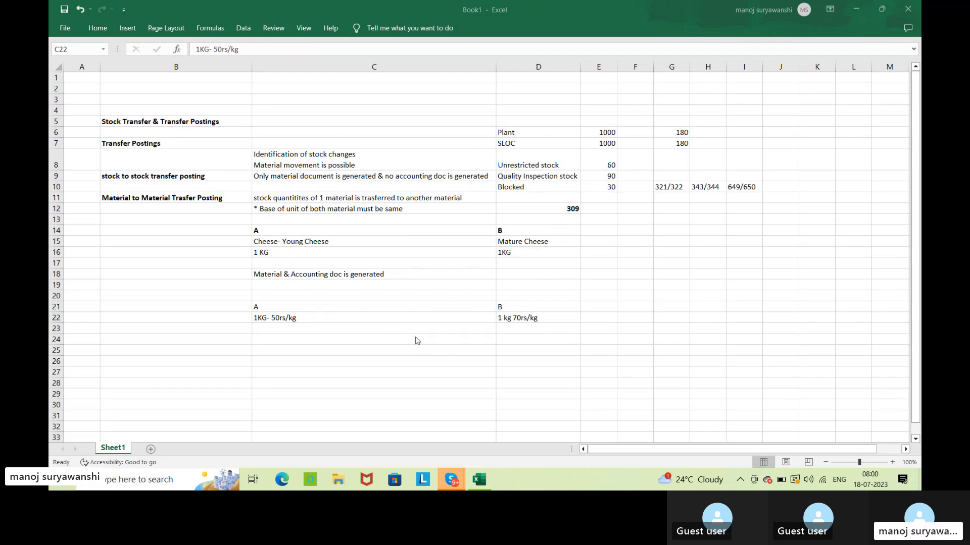
click(394, 335)
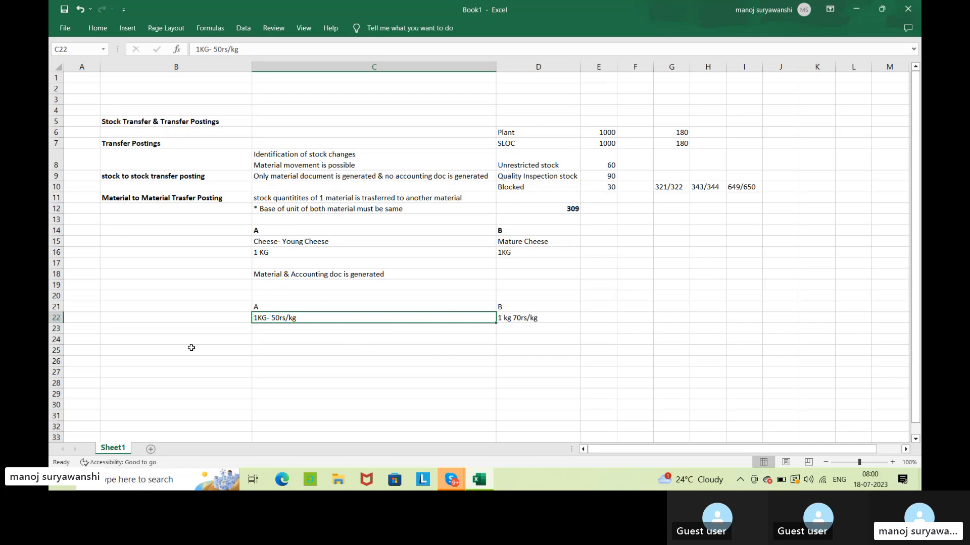
Enter the heading "Withdrawal of stock from Consignment stock to OWN stock" in cell B24.
click(161, 339)
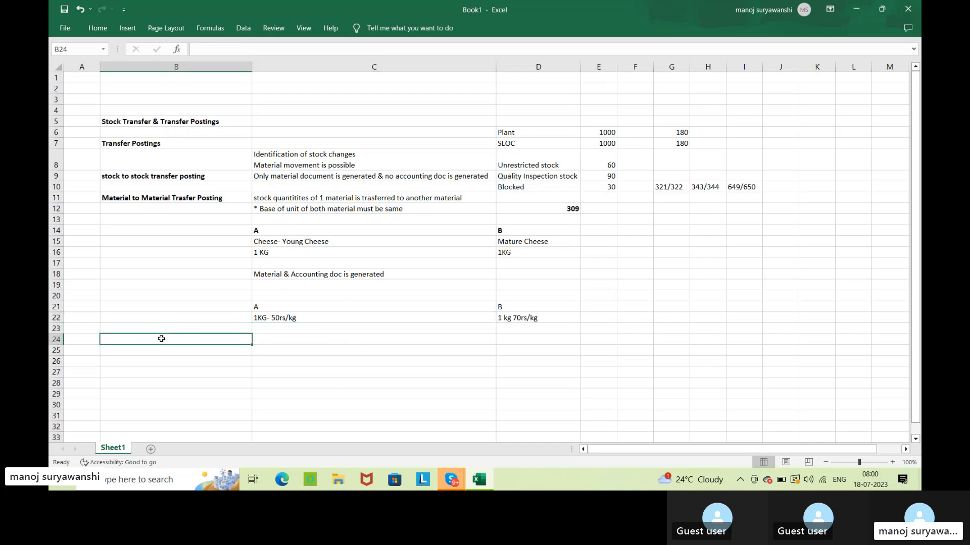
text(W)
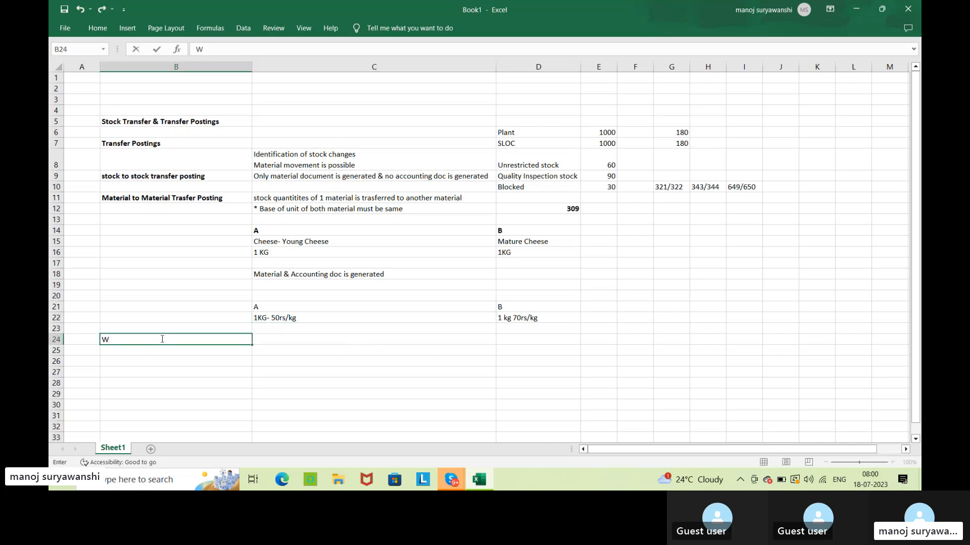
text(ithdrawal o)
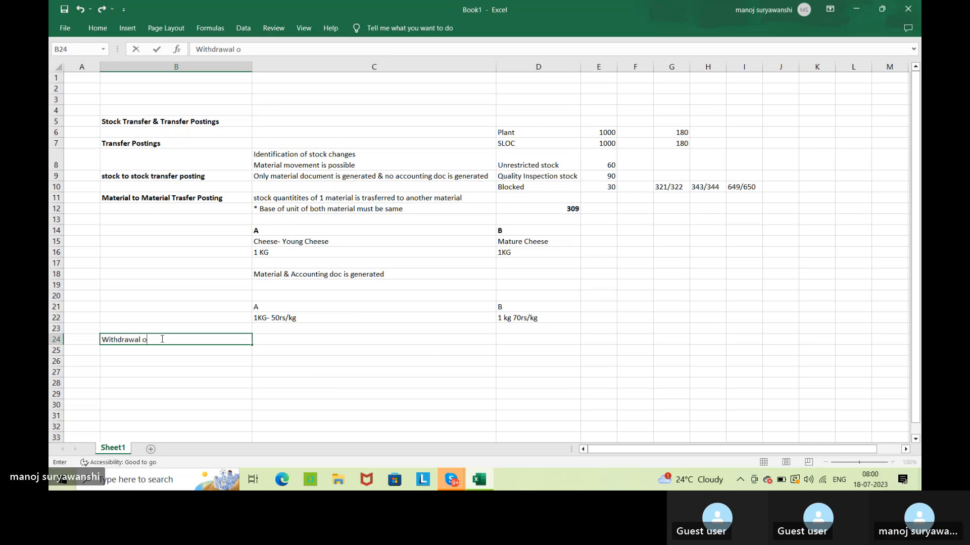
text(f)
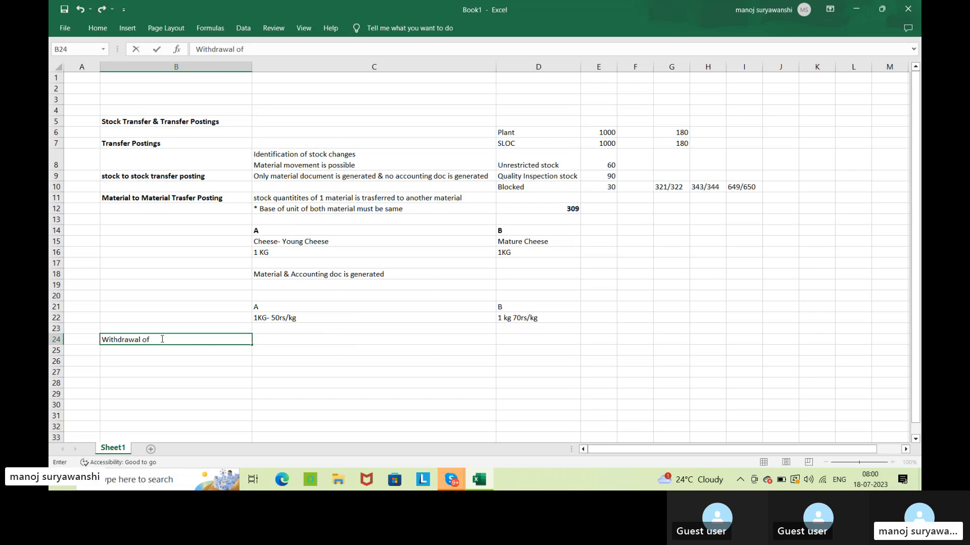
text( stock f)
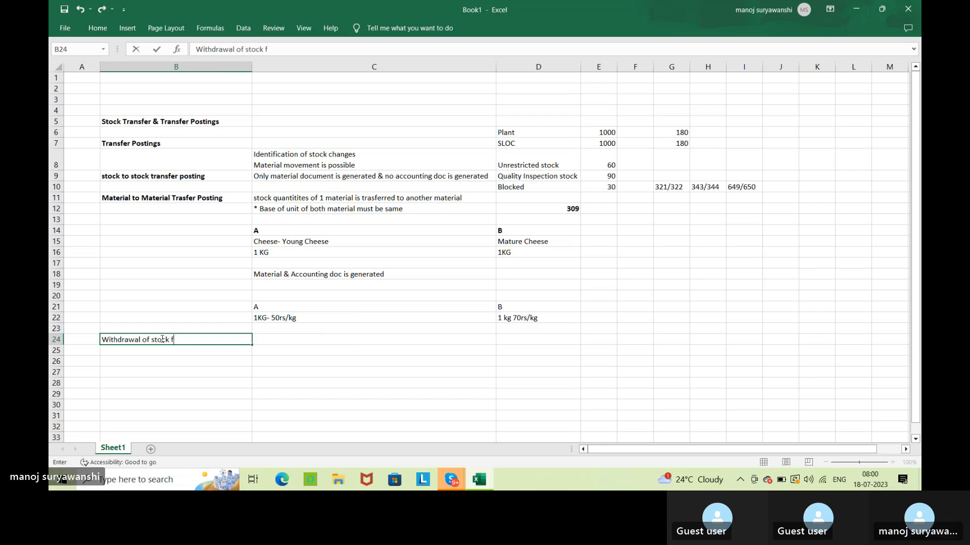
text(rom Consignee=)
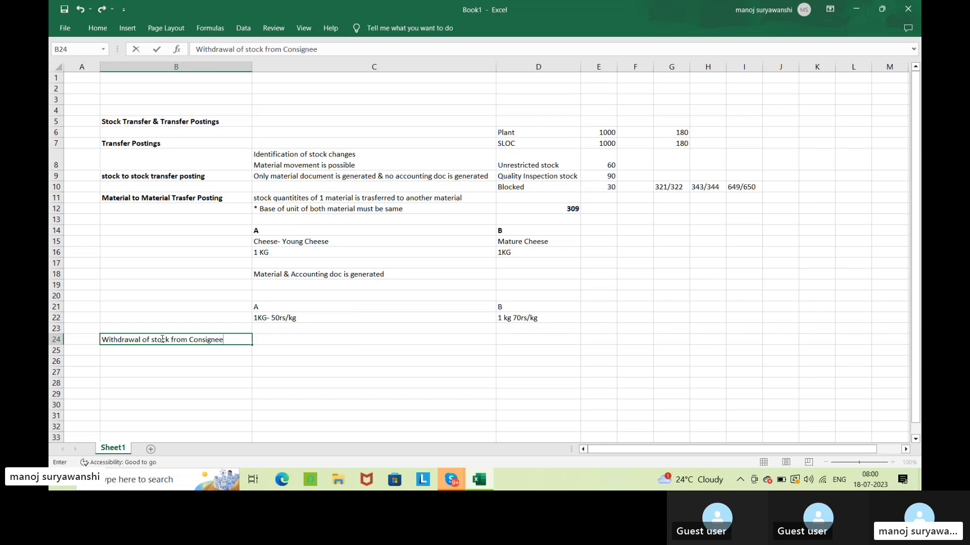
key(BackSpace)
key(BackSpace)
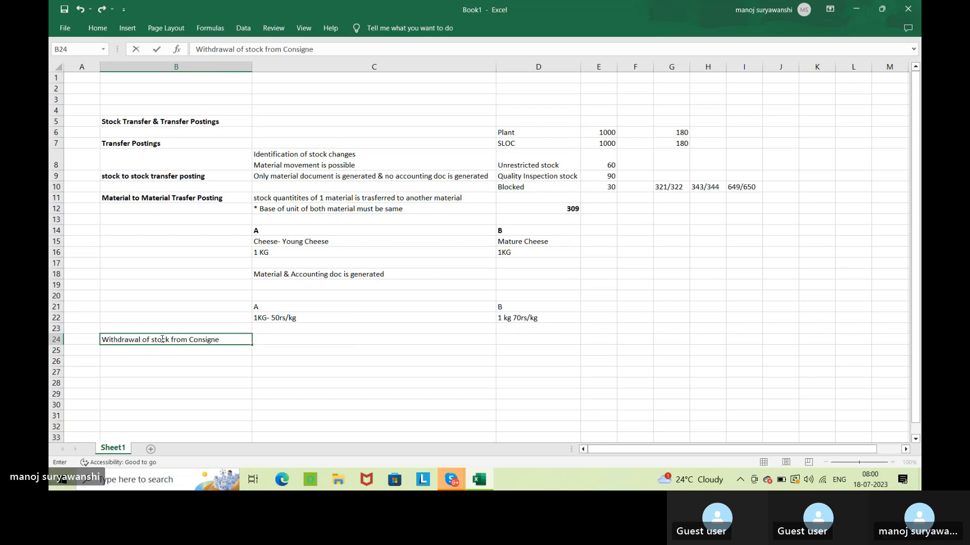
key(BackSpace)
text(ment stock to OWN )
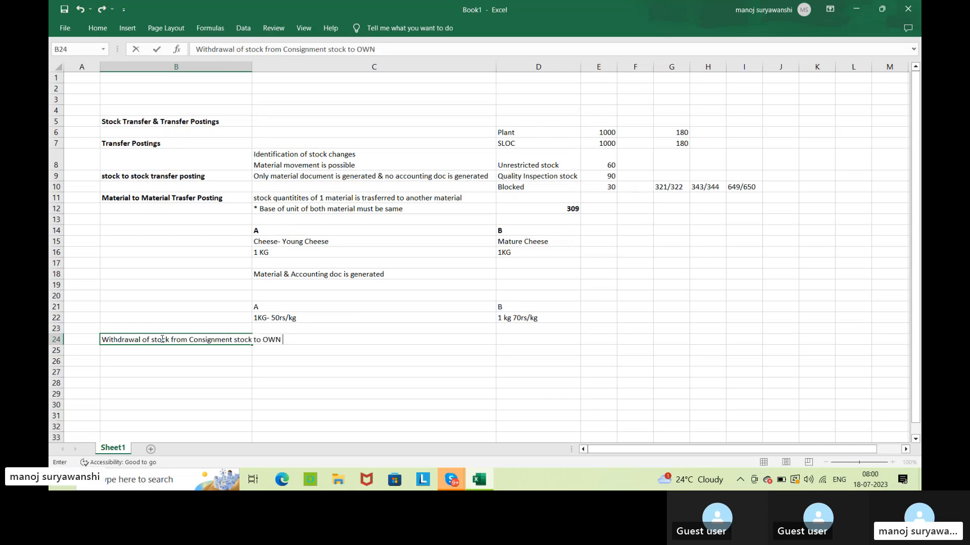
text(stock)
key(Return)
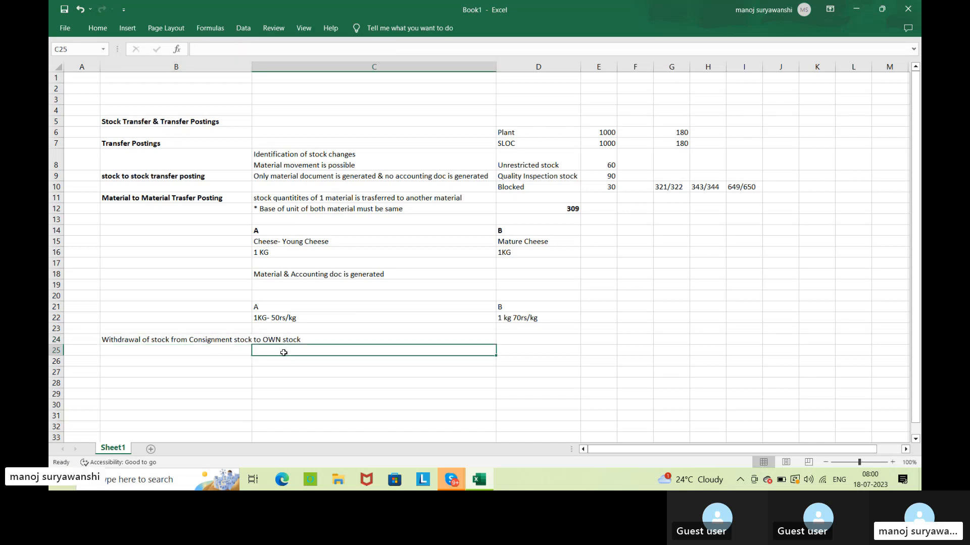
Make the consignment stock withdrawal heading in cell B24 bold and widen column B beyond its text.
double_click(251, 62)
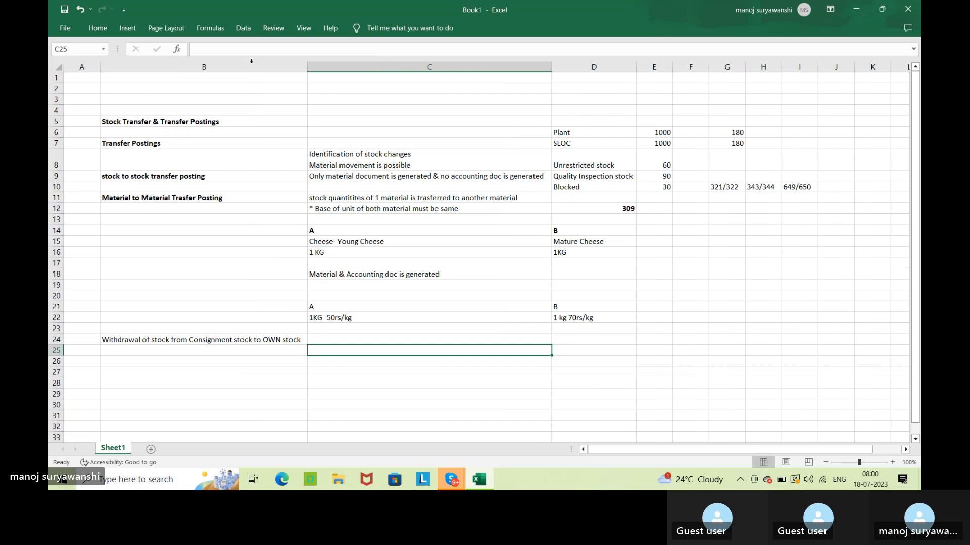
click(205, 340)
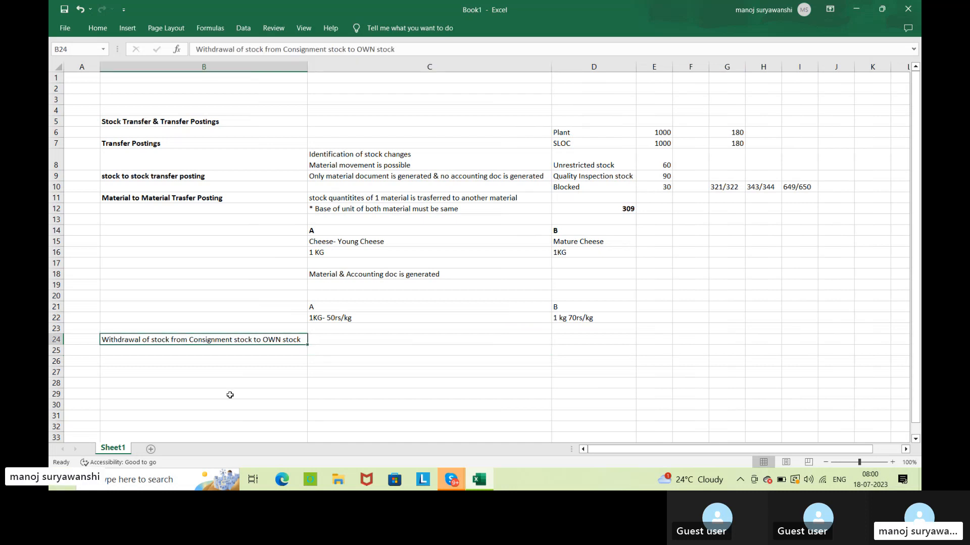
key(ctrl+b)
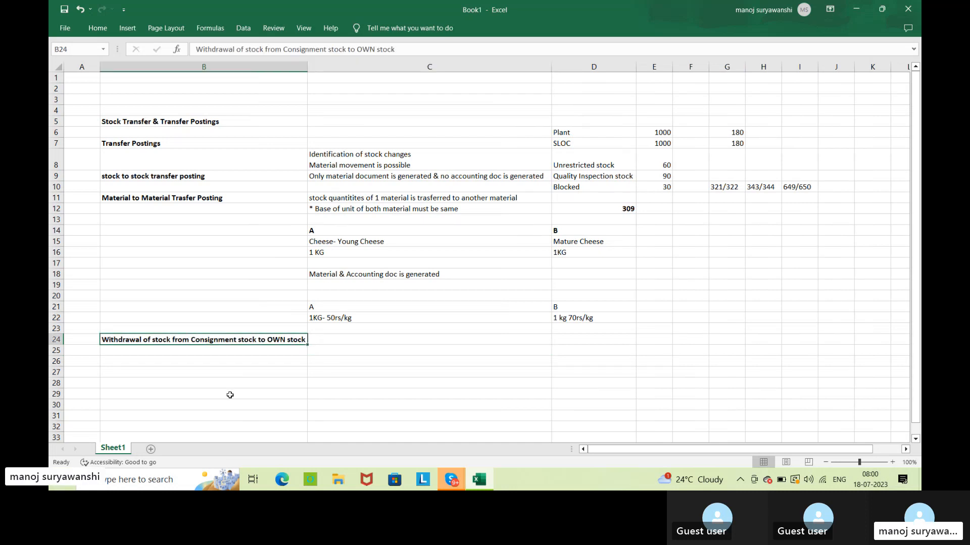
click(380, 339)
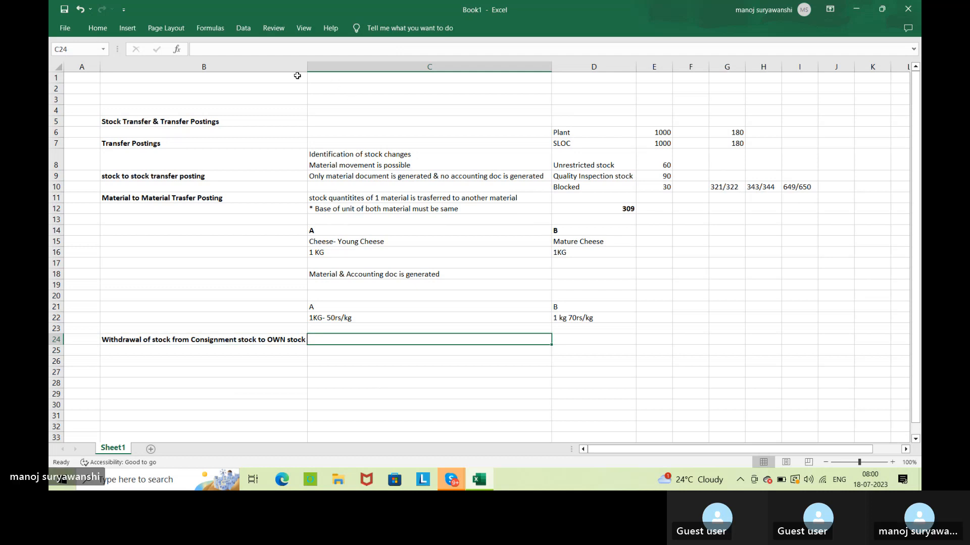
drag(307, 66, 336, 70)
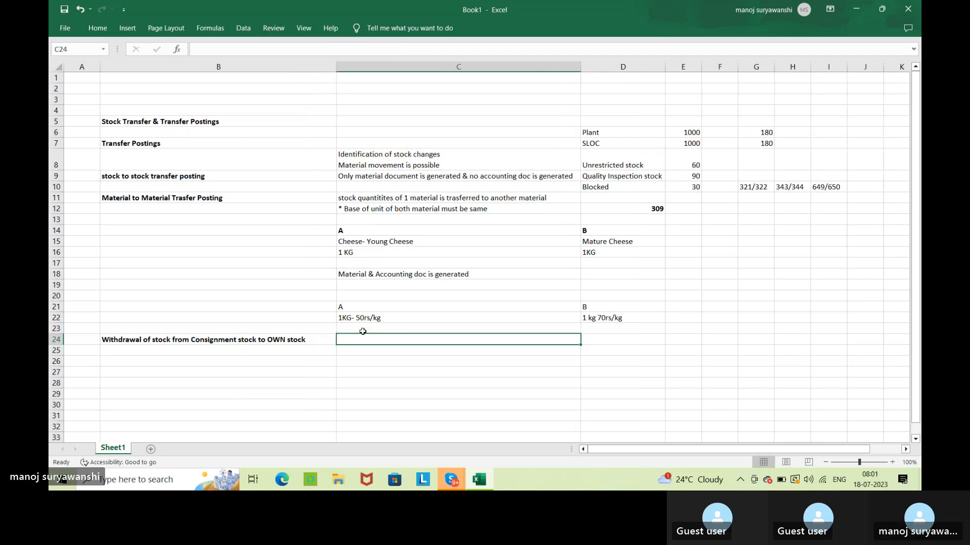
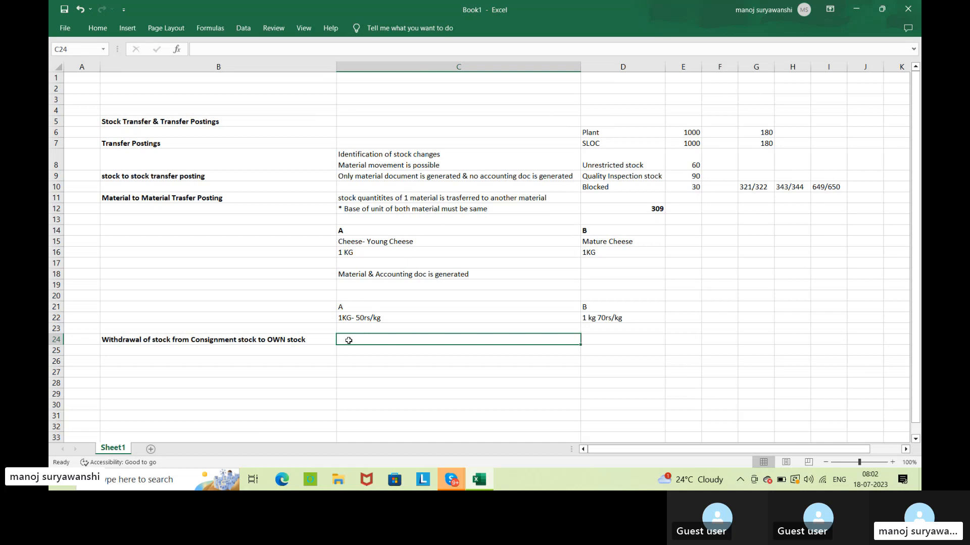
Enter the movement code "411k" in cell C24 beside the consignment stock withdrawal heading.
text(411)
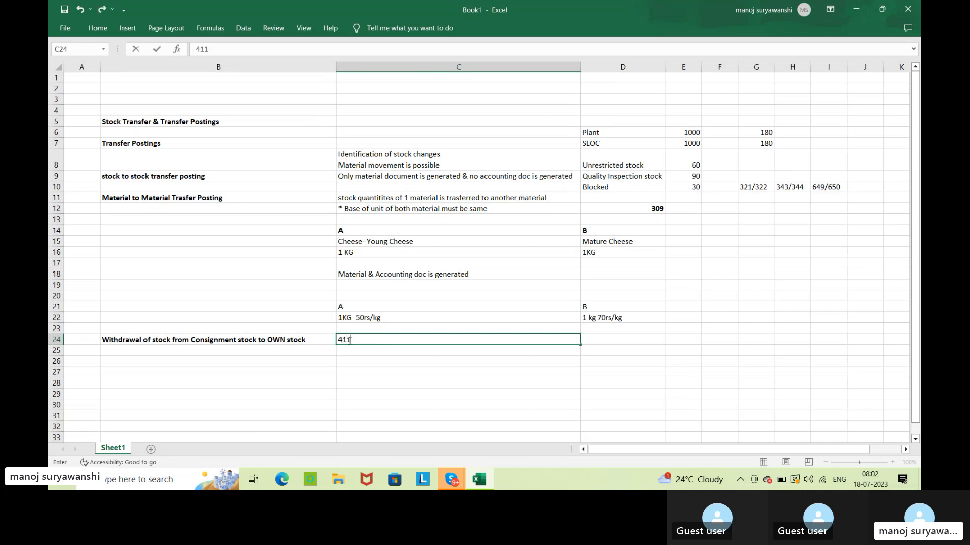
text(k)
key(Return)
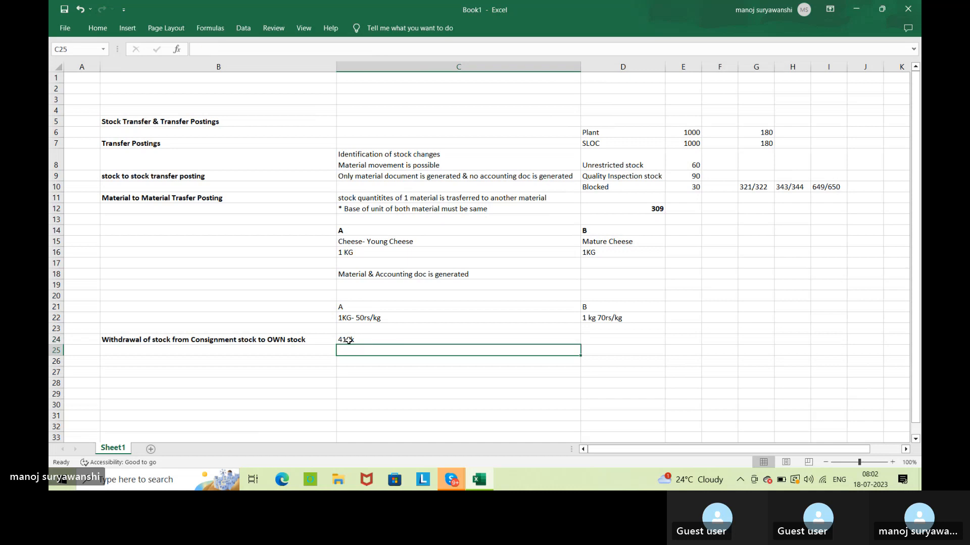
click(405, 338)
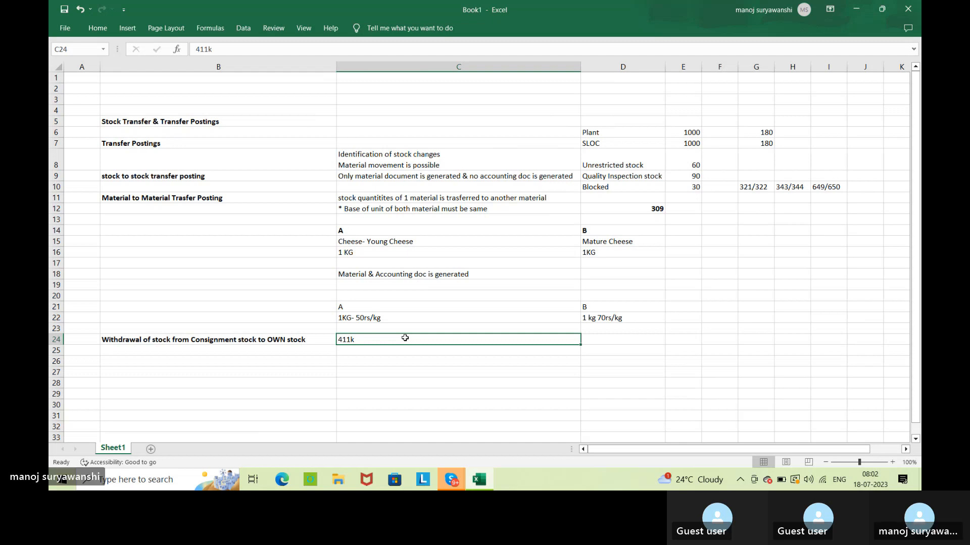
click(437, 358)
click(402, 342)
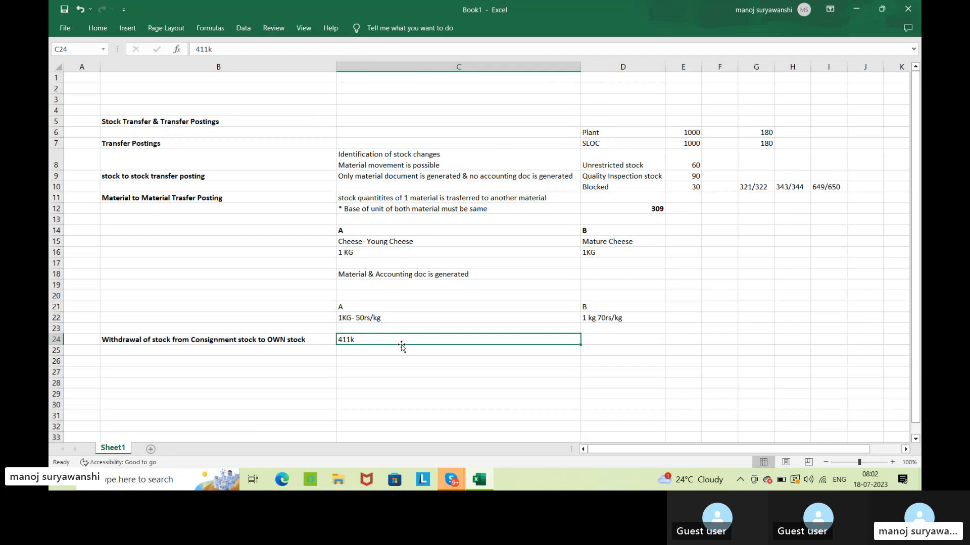
click(219, 342)
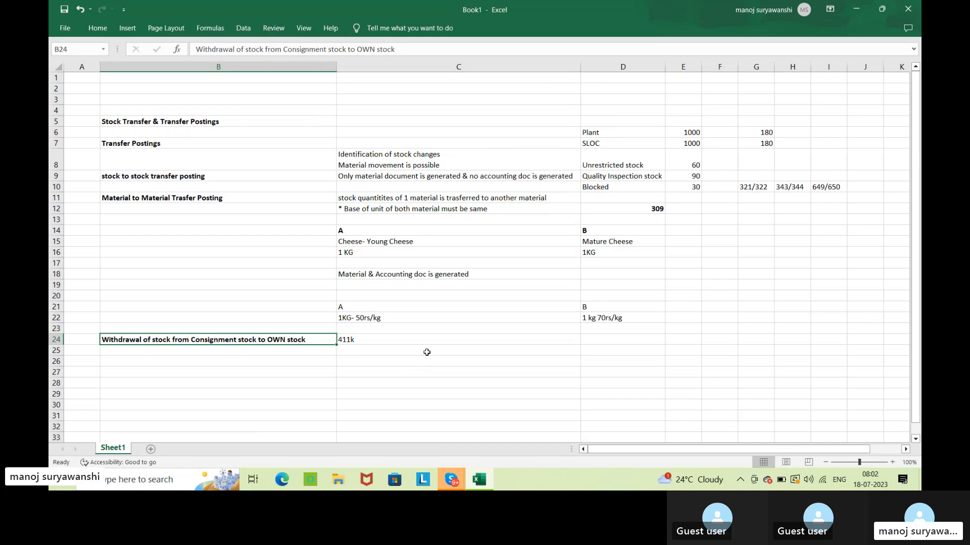
Enter the note "Material & accounting document is generated" in cell C26.
click(364, 362)
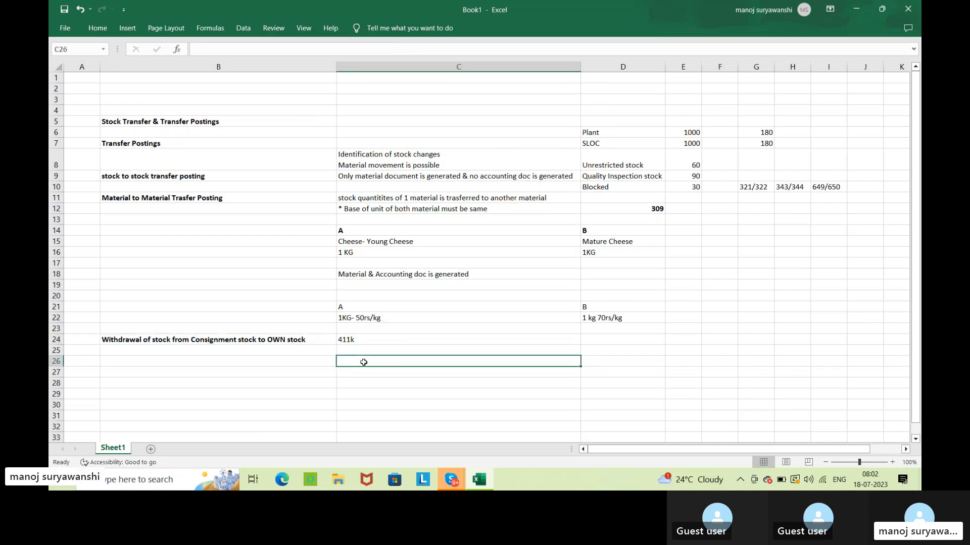
text(Ma)
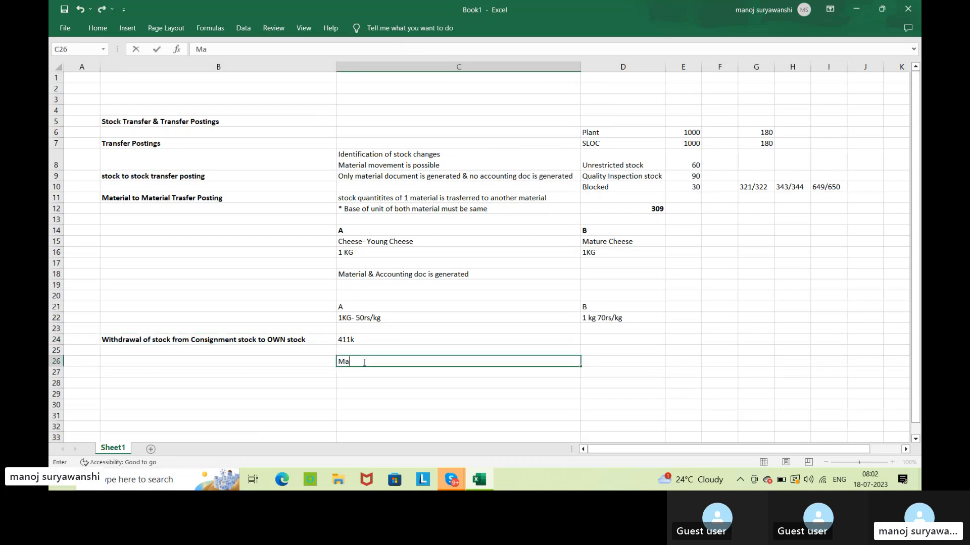
text(terial & accoun)
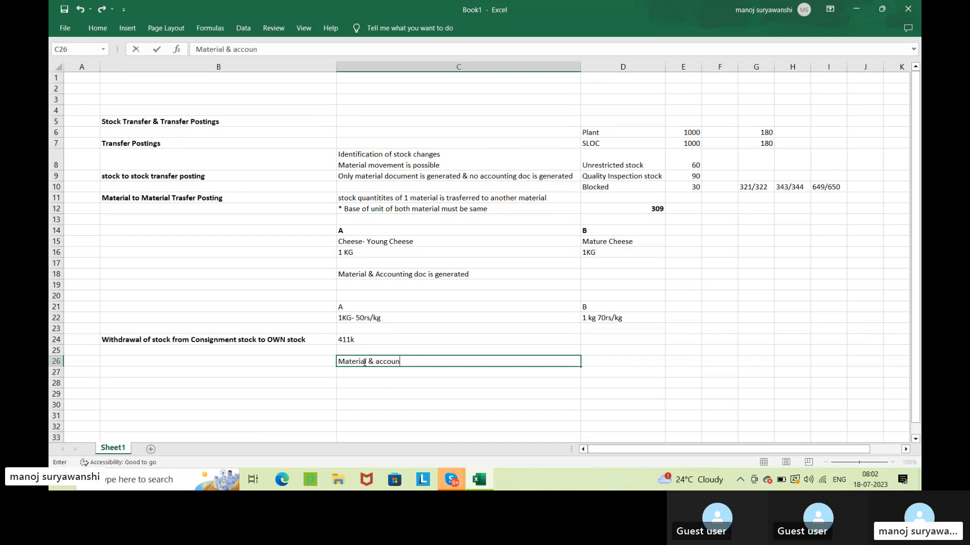
text(ting document is g)
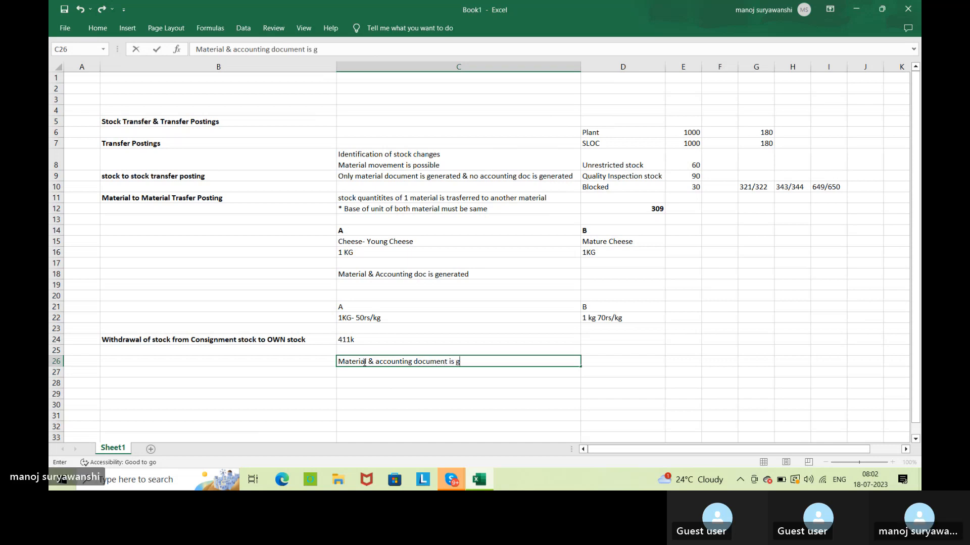
text(enerated)
click(268, 364)
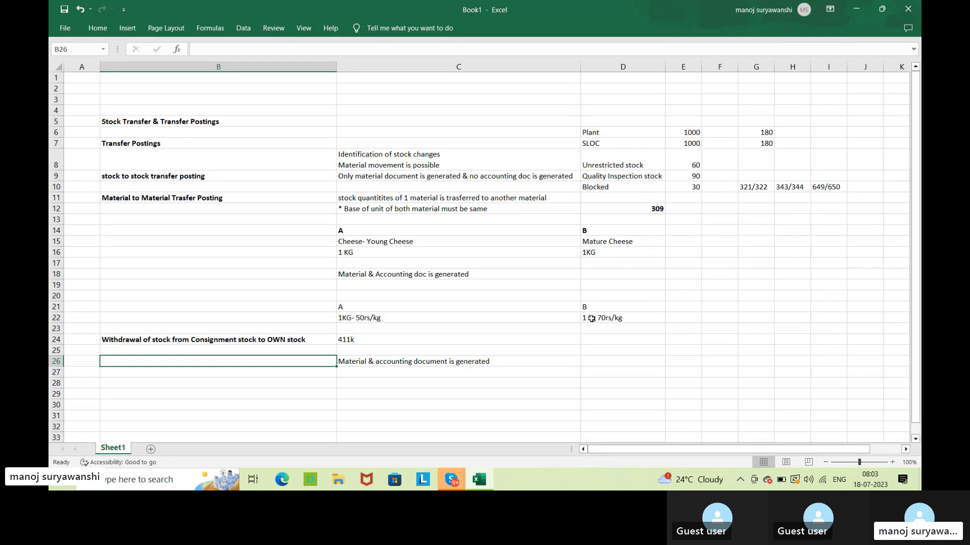
click(224, 178)
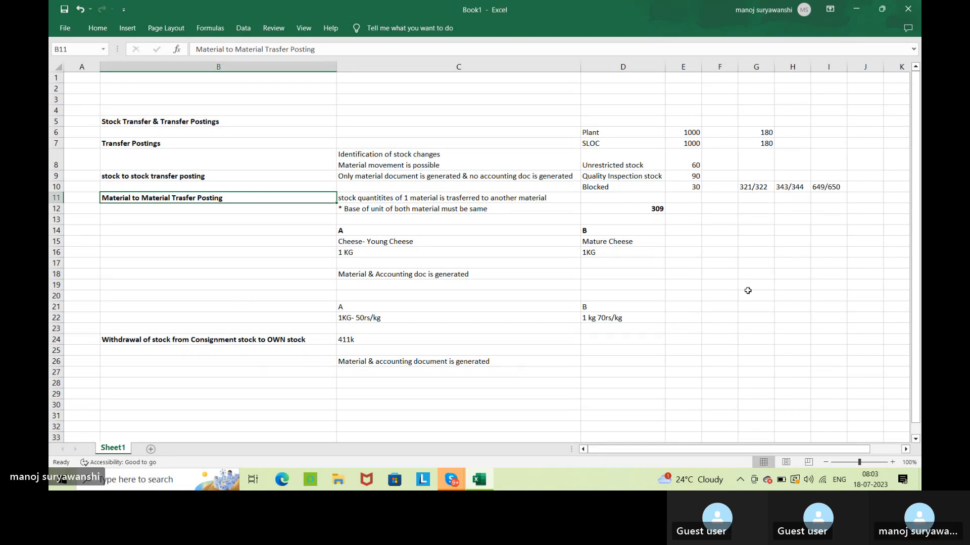
Switch to SAP Logon, open the June SAP MM connection and log on with the user name and account password.
click(856, 9)
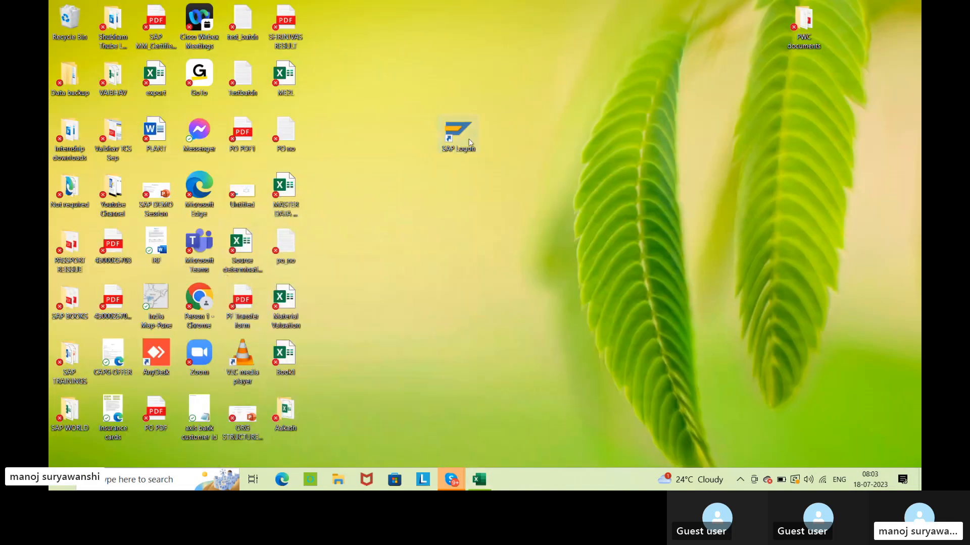
double_click(467, 140)
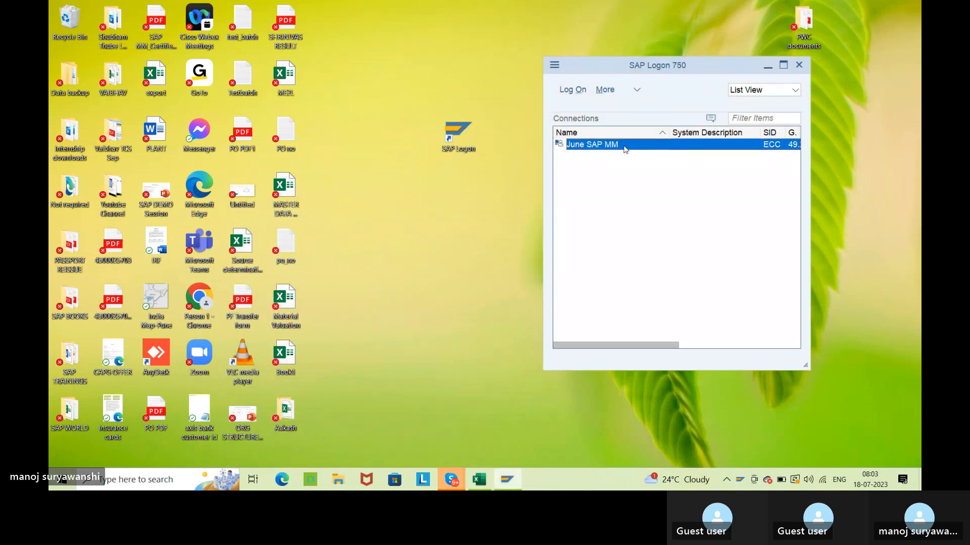
double_click(623, 146)
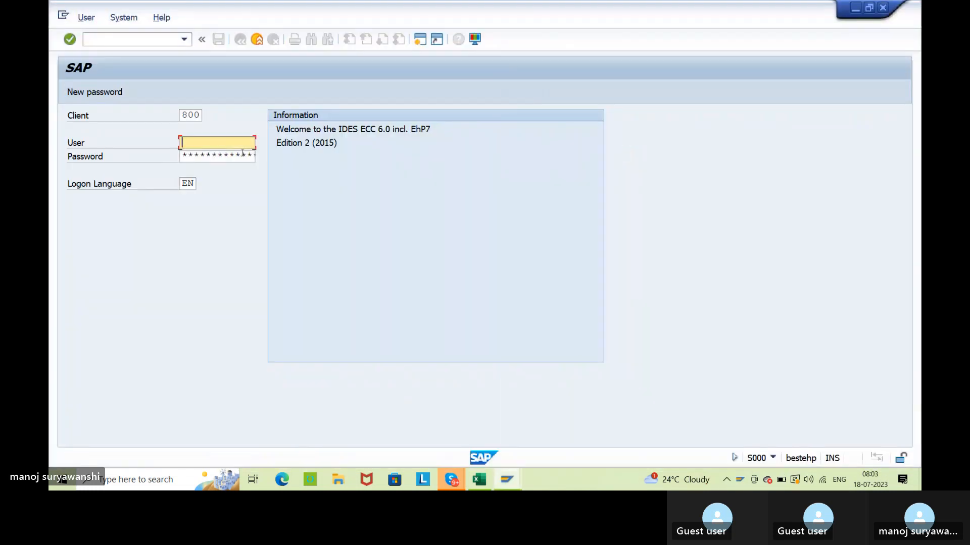
click(209, 159)
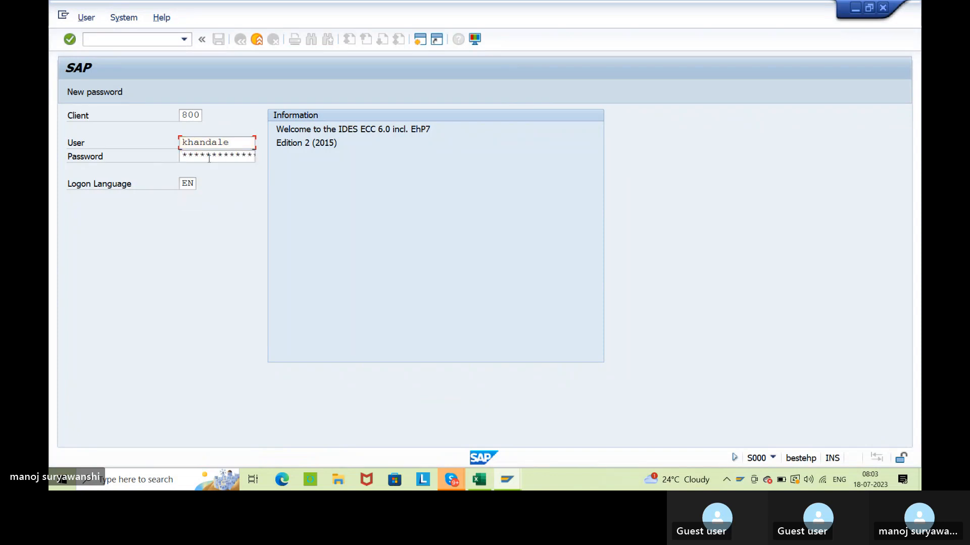
key(Tab)
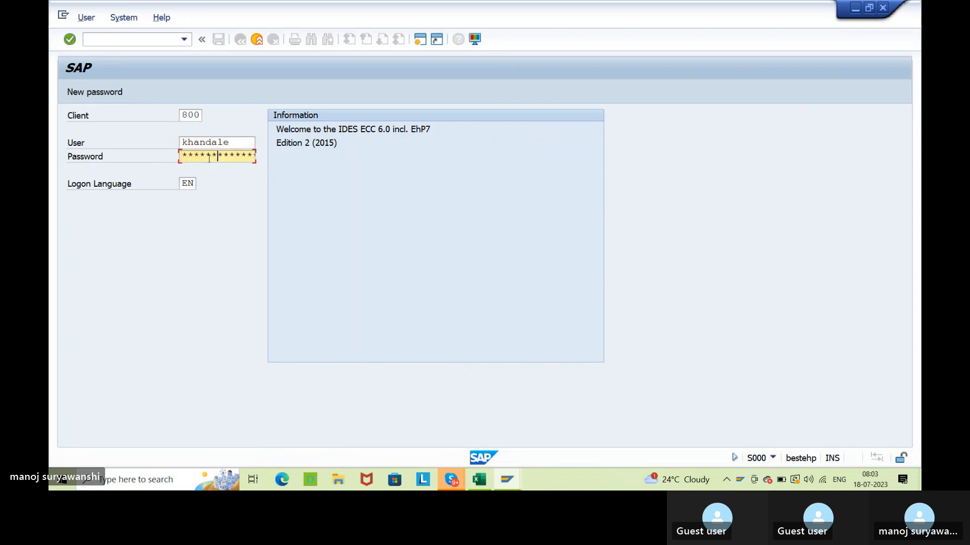
key(Return)
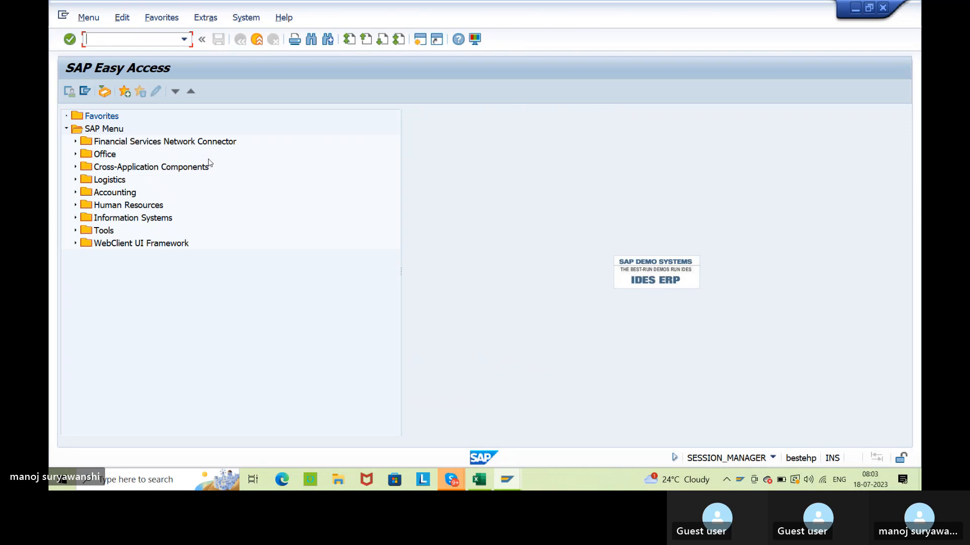
Open the stock overview transaction MMBE and display the stock of material 236.
text(mmbe)
key(Return)
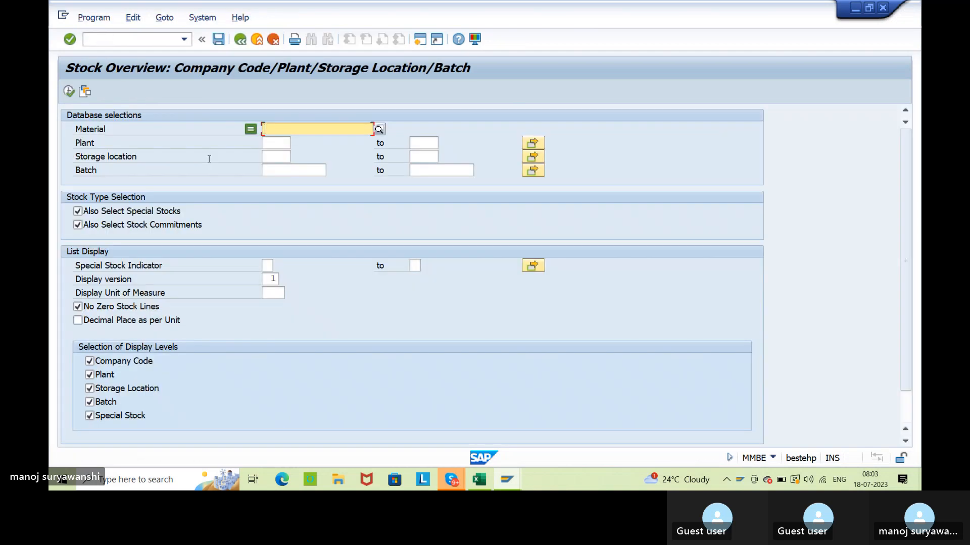
click(311, 126)
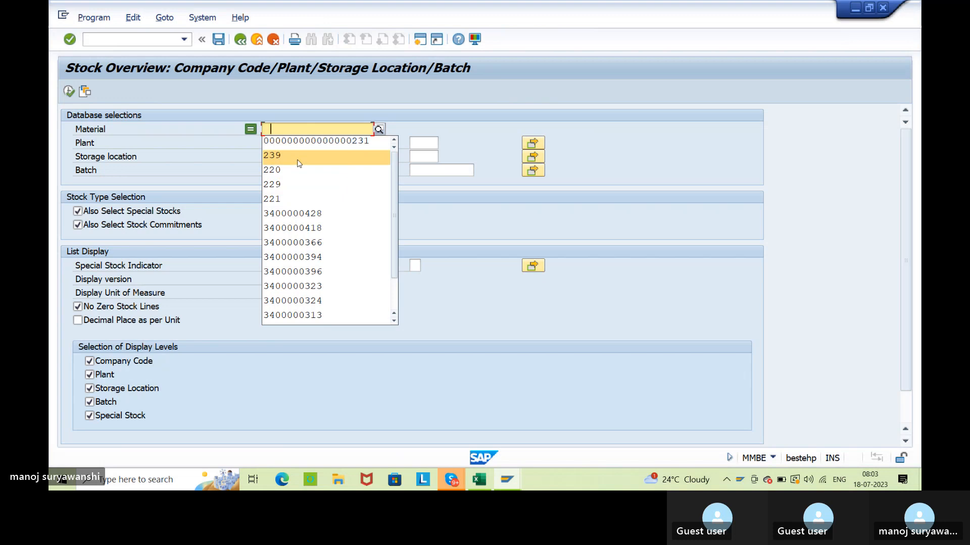
click(284, 128)
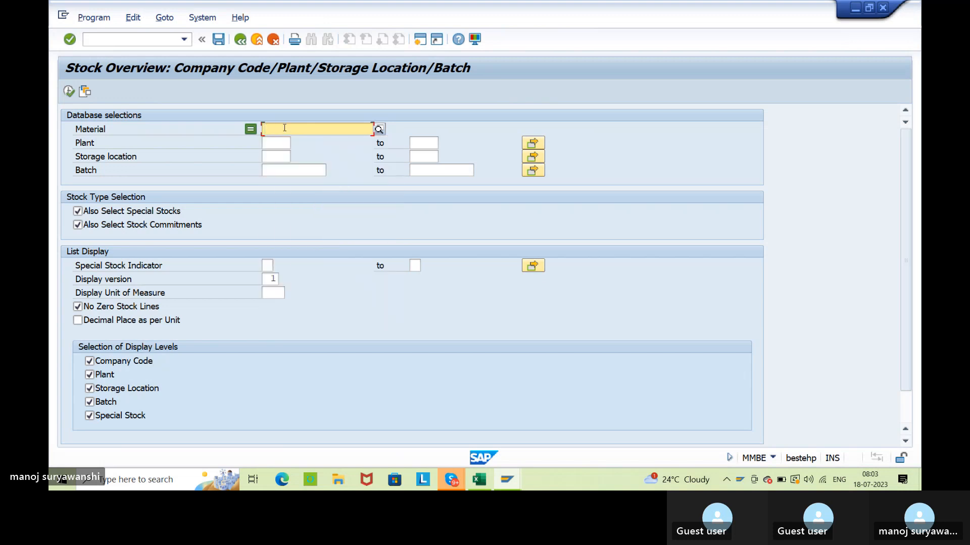
click(284, 128)
click(297, 143)
key(F8)
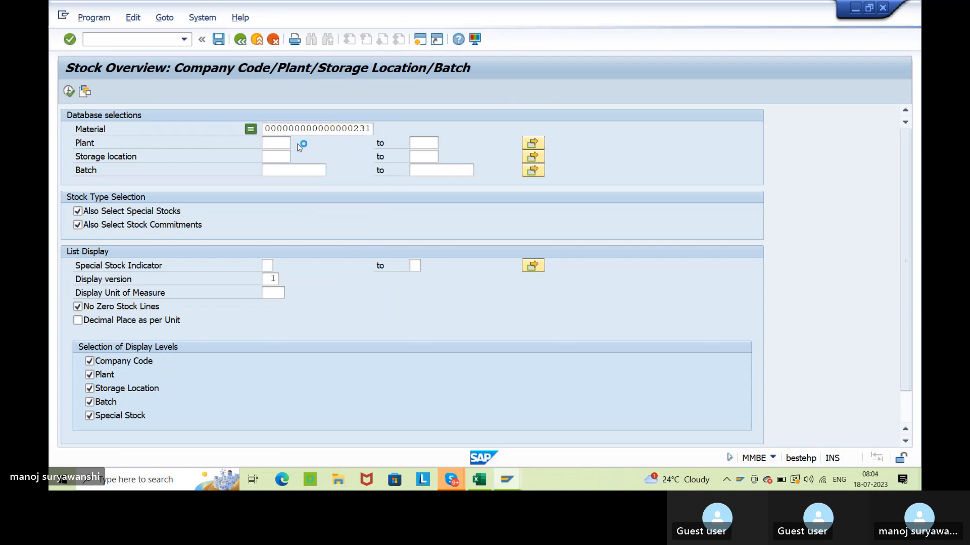
click(70, 92)
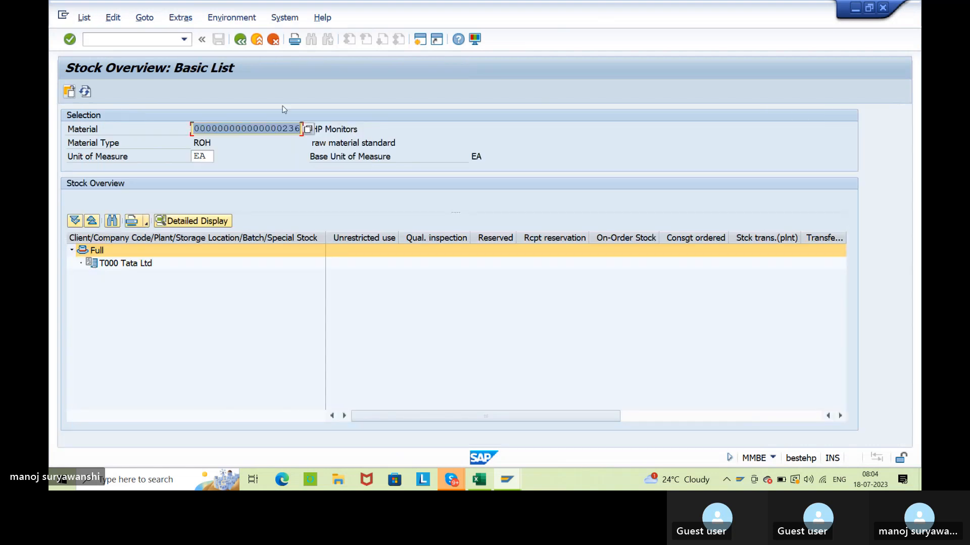
Leave the stock overview, open the purchase order display with ME23N and examine the order's item columns through the info record.
click(240, 39)
click(142, 41)
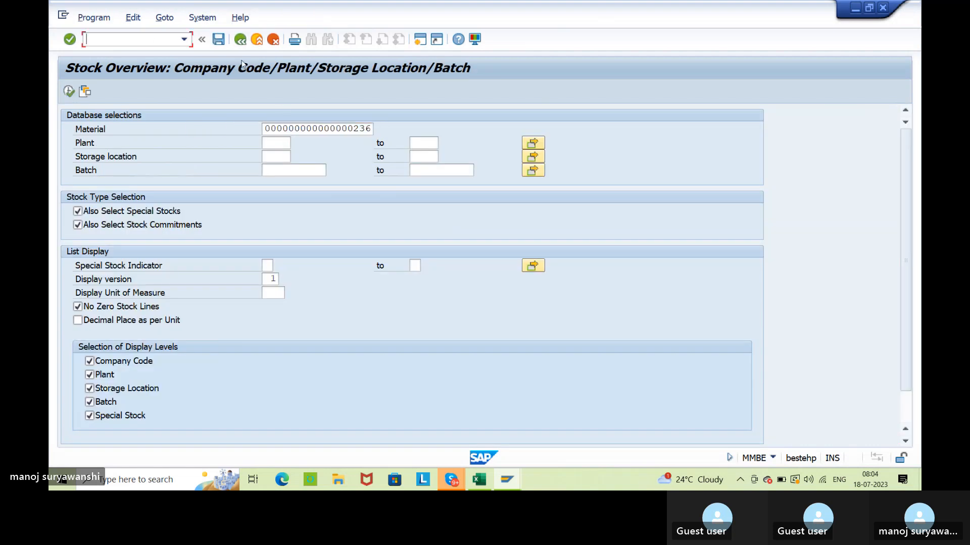
click(238, 40)
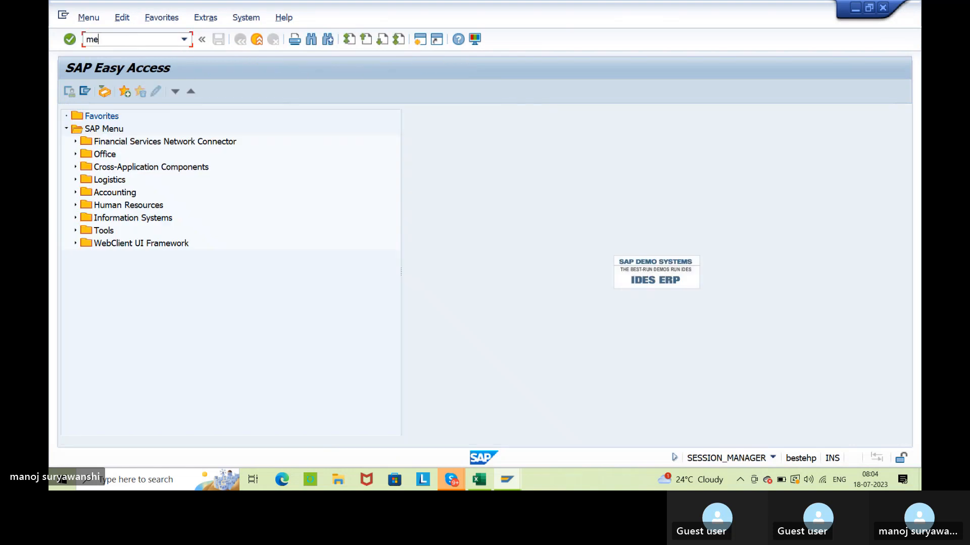
text(me23n)
key(Return)
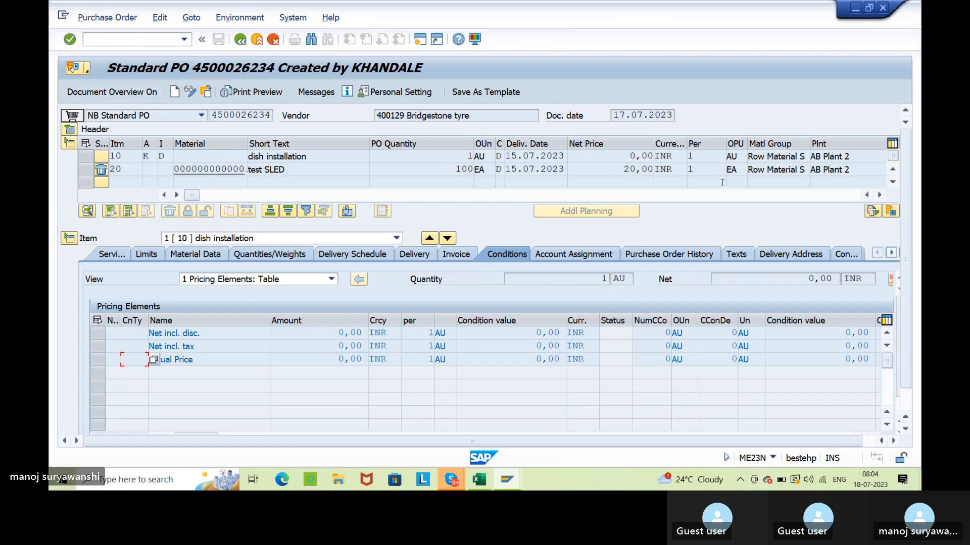
click(879, 195)
click(880, 195)
click(879, 195)
click(879, 195)
click(879, 195)
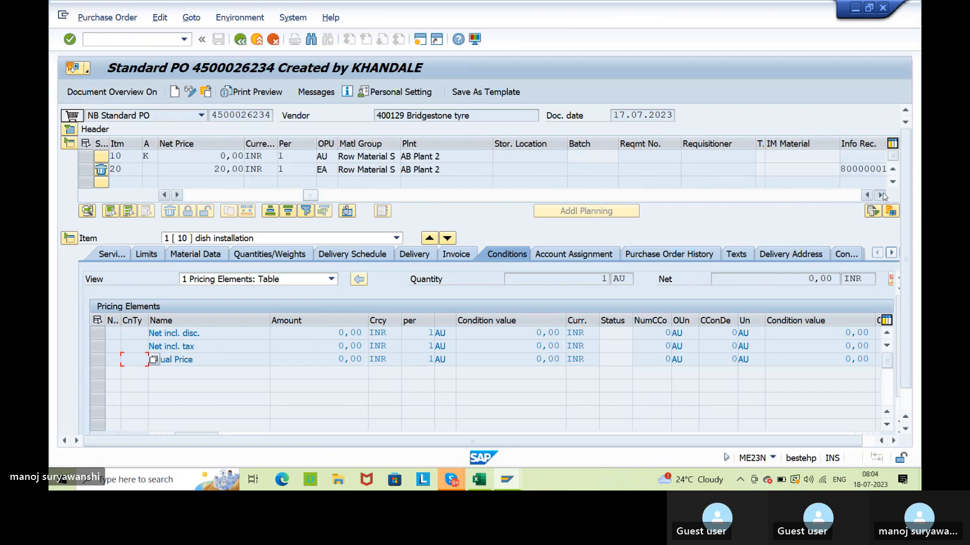
click(879, 195)
click(879, 195)
click(879, 195)
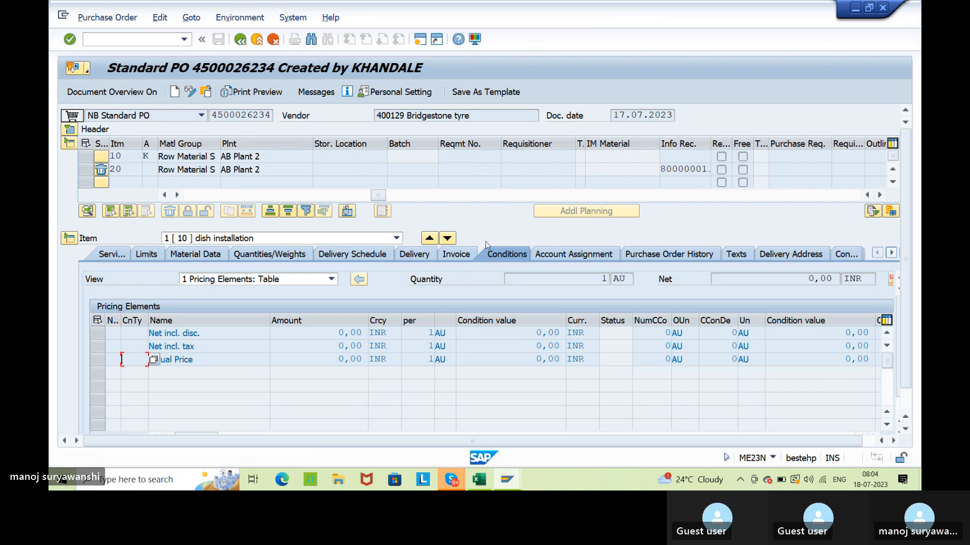
Show the document overview, display the single-item test SLED purchase order and widen its Material column to reveal the full material number.
click(110, 94)
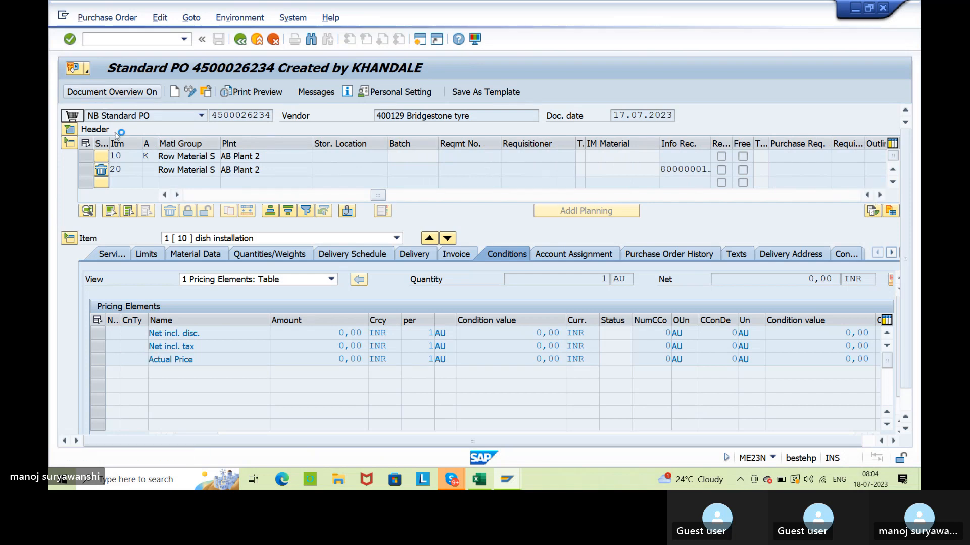
scroll(187, 266, down, 10)
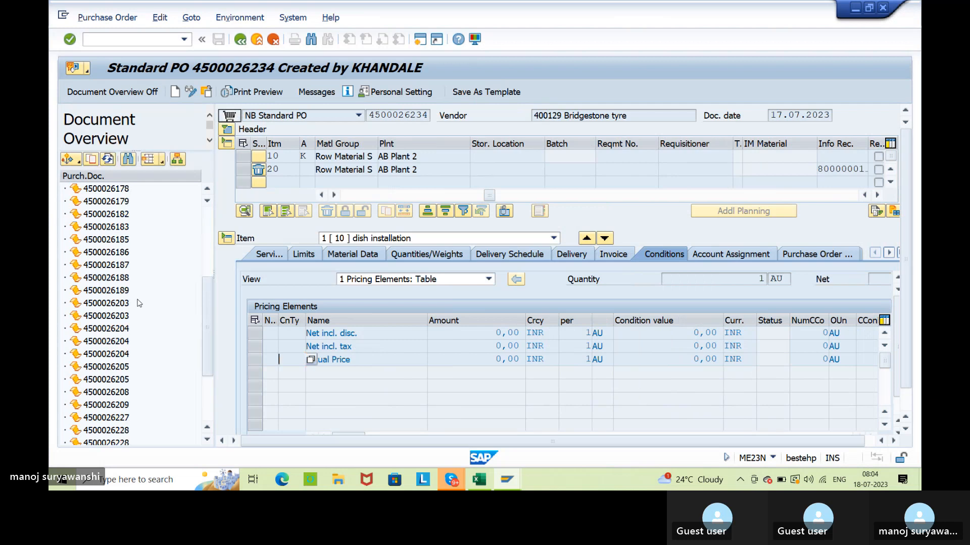
double_click(106, 404)
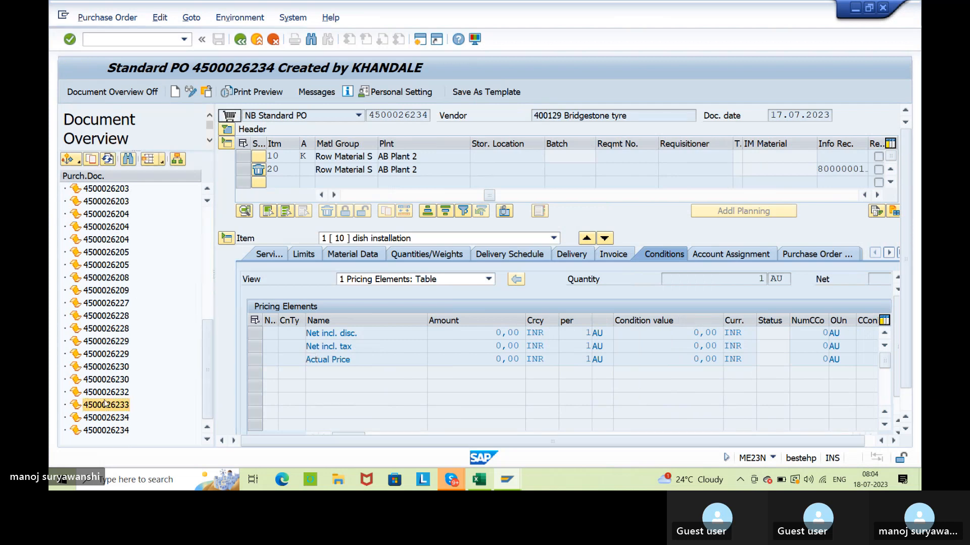
double_click(104, 393)
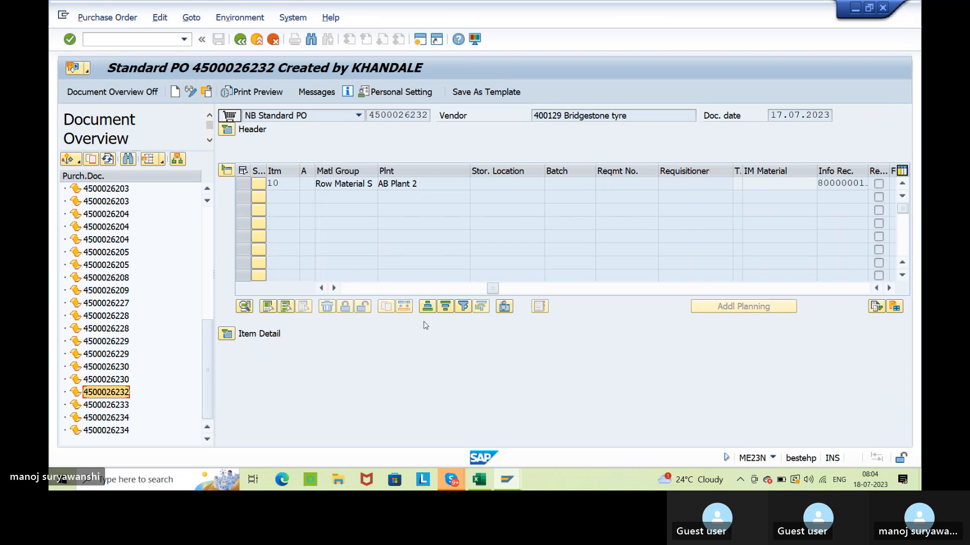
drag(491, 289, 350, 294)
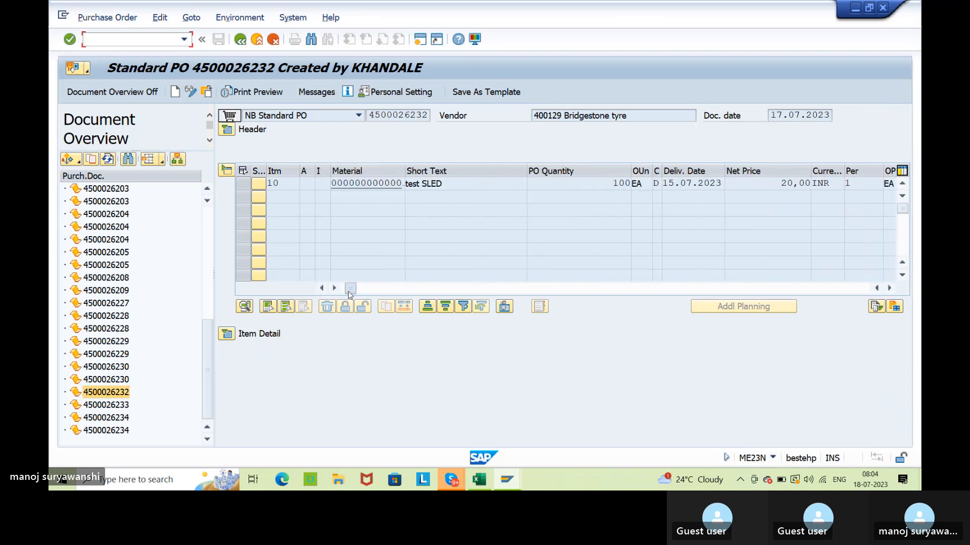
drag(404, 171, 330, 190)
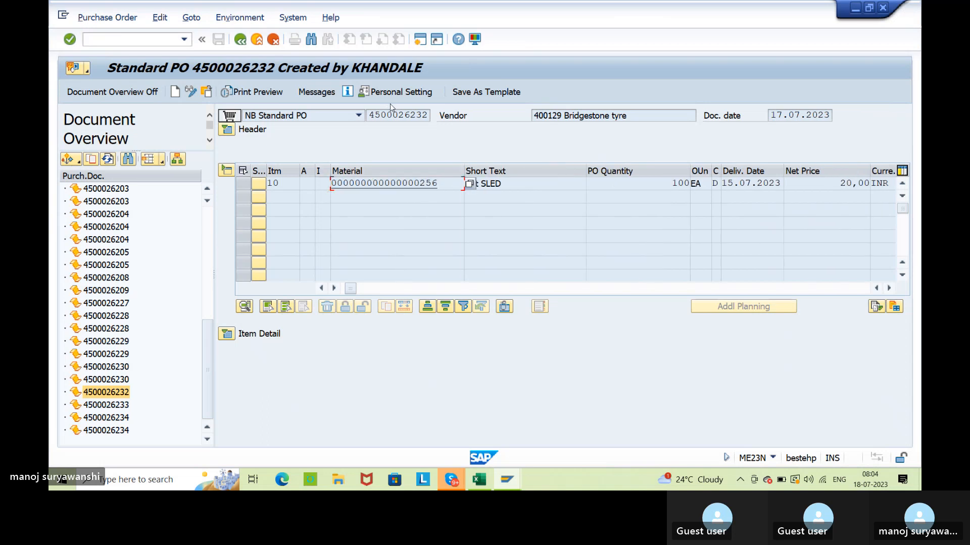
Switch to the SAP Logon 750 window and close it, keeping the purchase order session open.
key(alt+Tab)
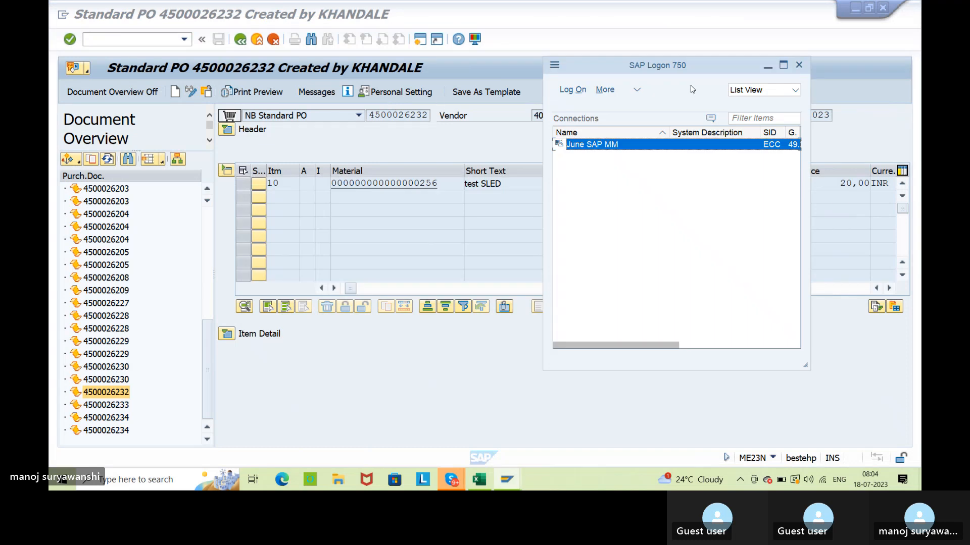
click(798, 64)
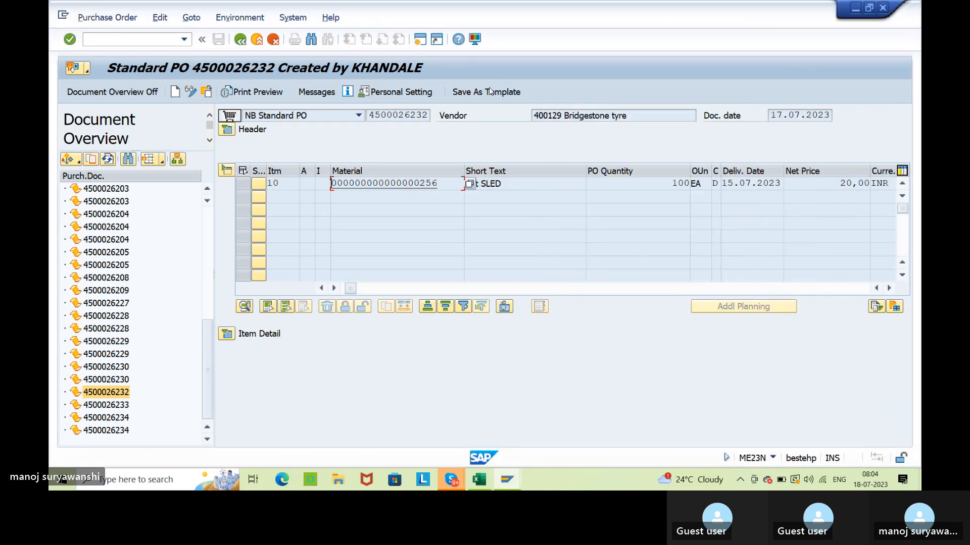
Open the stock overview transaction MMBE in a new session and display the stock of material 256.
click(419, 38)
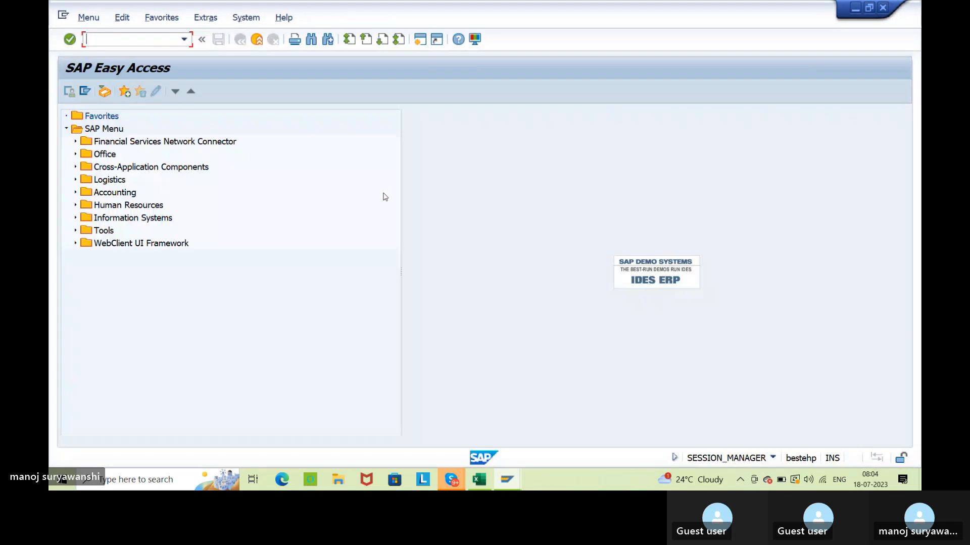
text(mmbe)
key(Return)
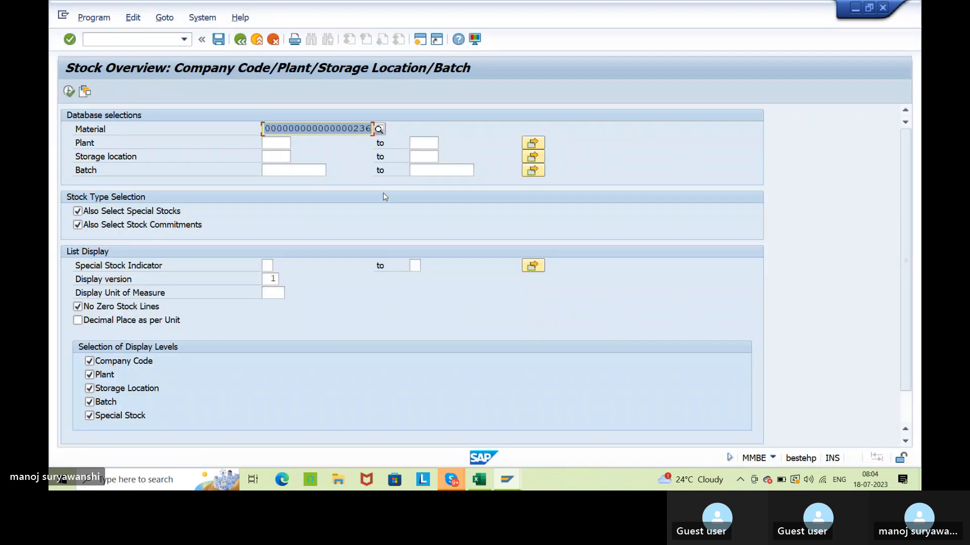
key(ctrl+v)
click(68, 91)
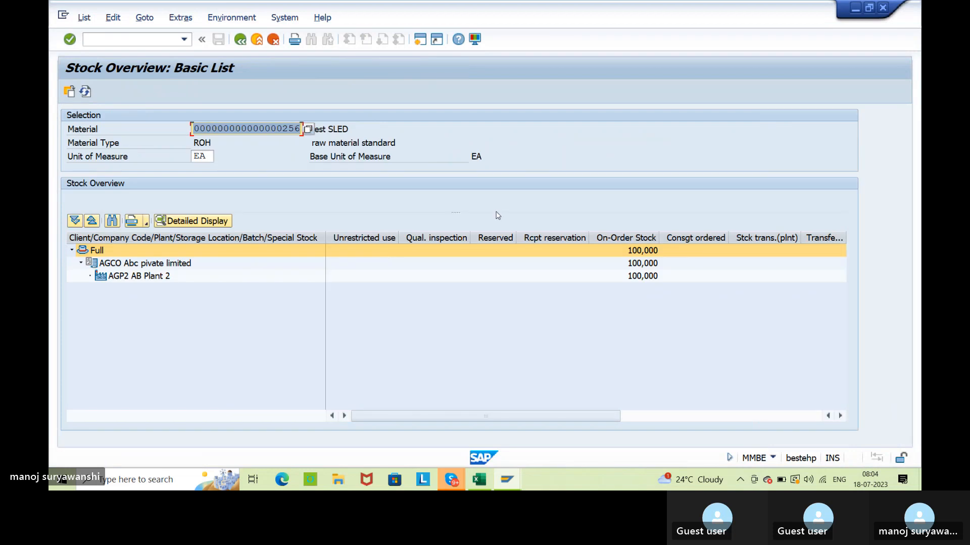
Examine the stock type columns of material 256 and widen the On-Order Stock column.
click(656, 416)
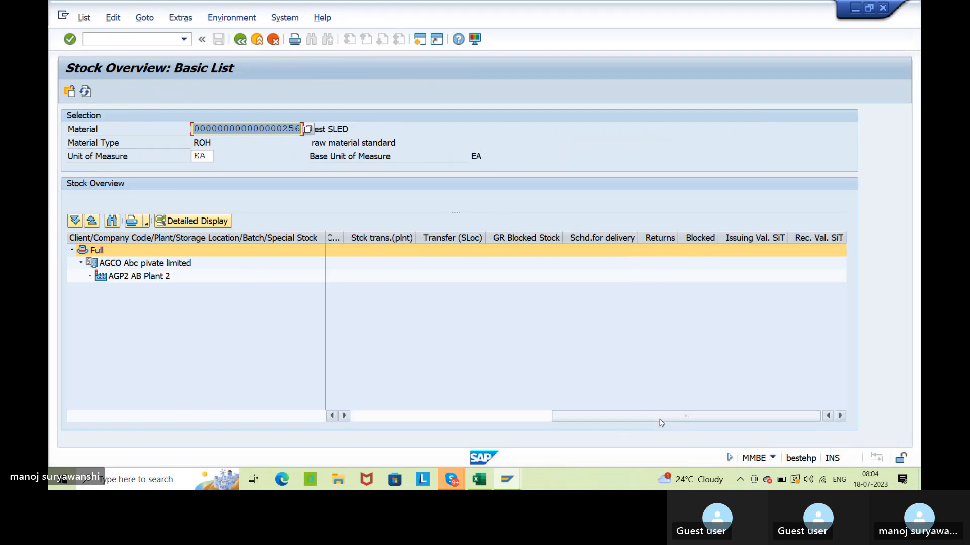
click(367, 419)
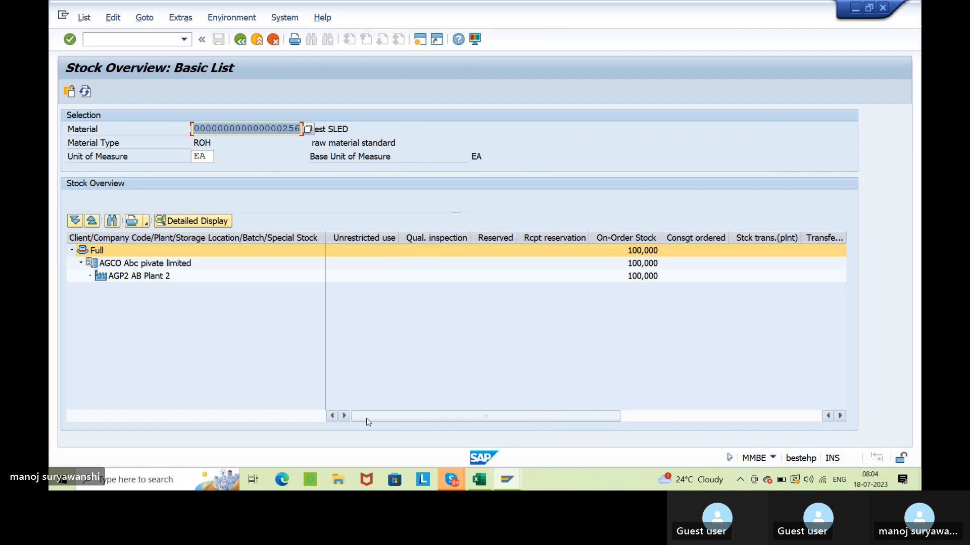
click(855, 460)
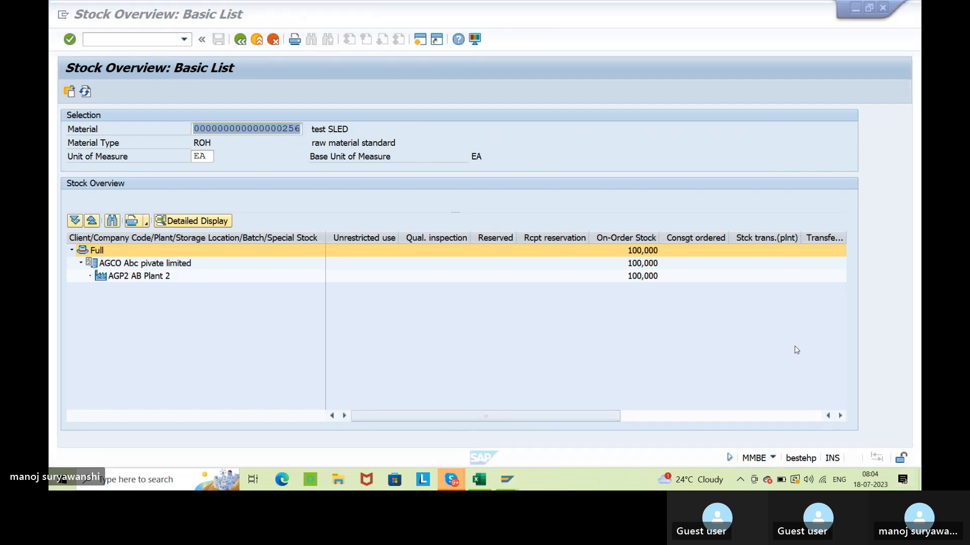
click(642, 278)
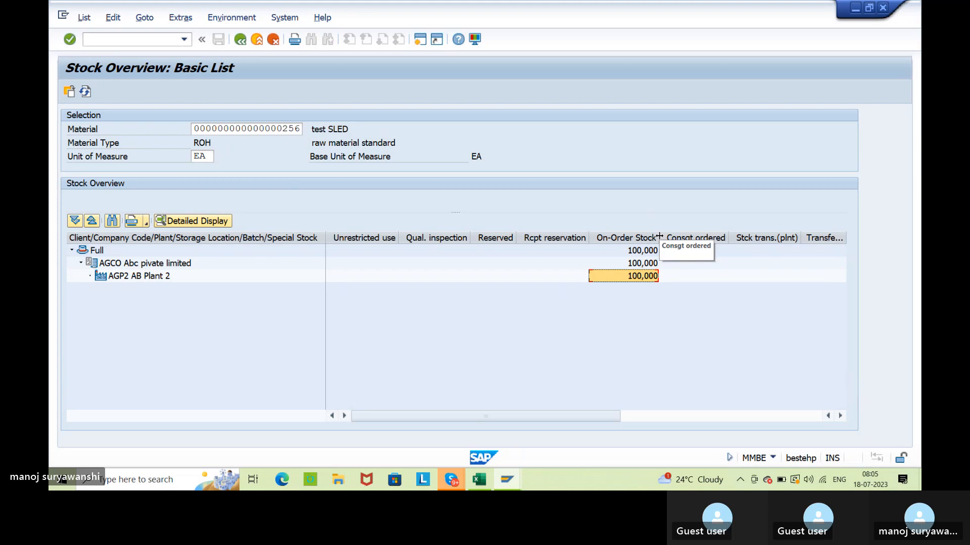
drag(659, 236, 677, 236)
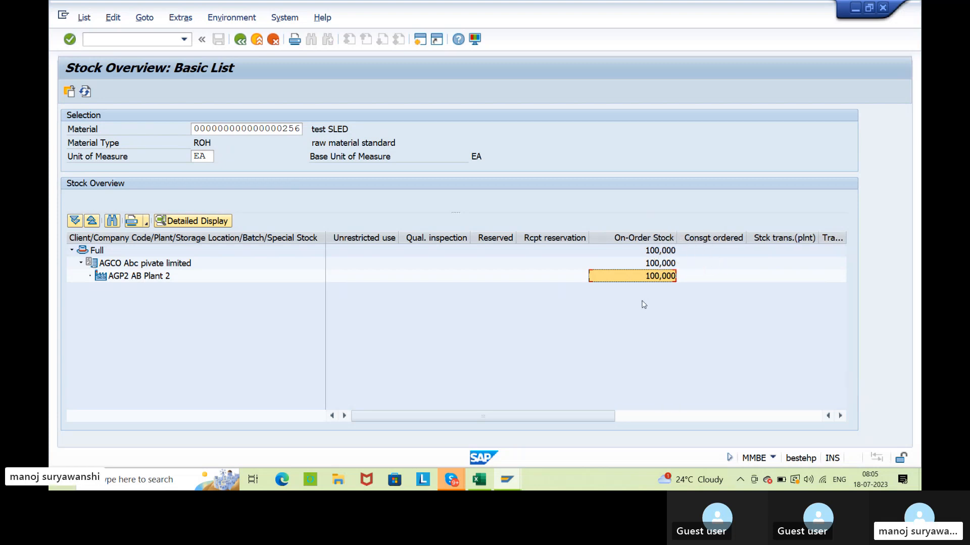
Compare the on-order stock with the PO quantity in the test SLED purchase order and return to the stock overview.
key(alt+Tab)
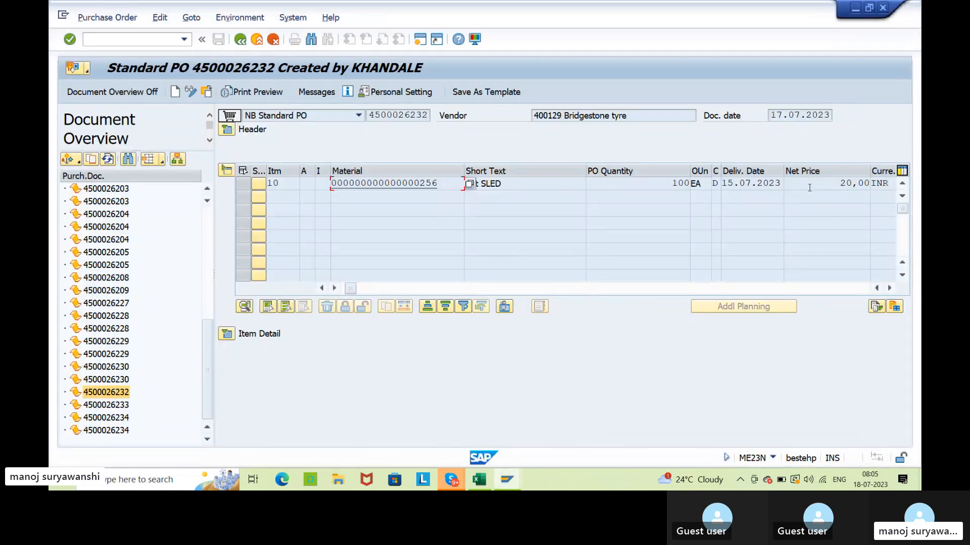
click(662, 182)
key(alt+Tab)
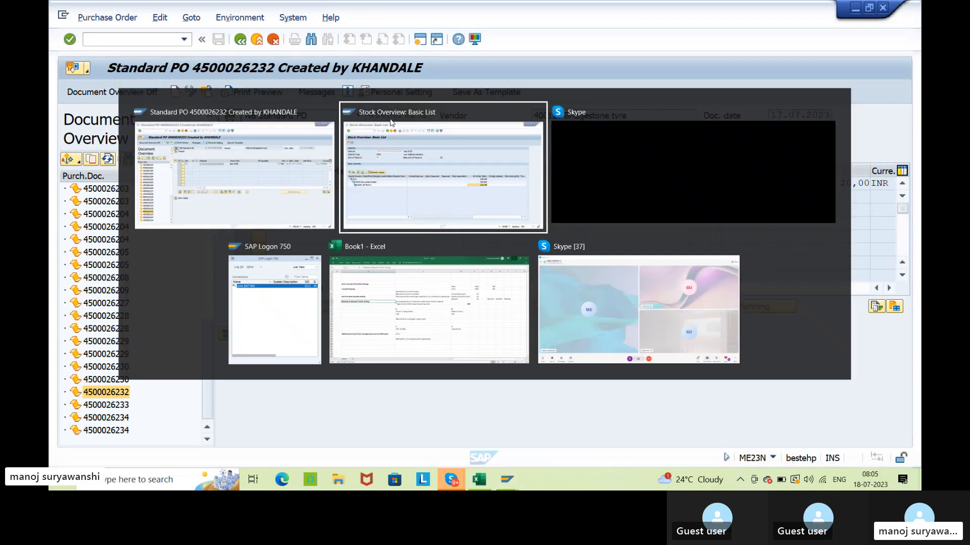
drag(195, 129, 345, 116)
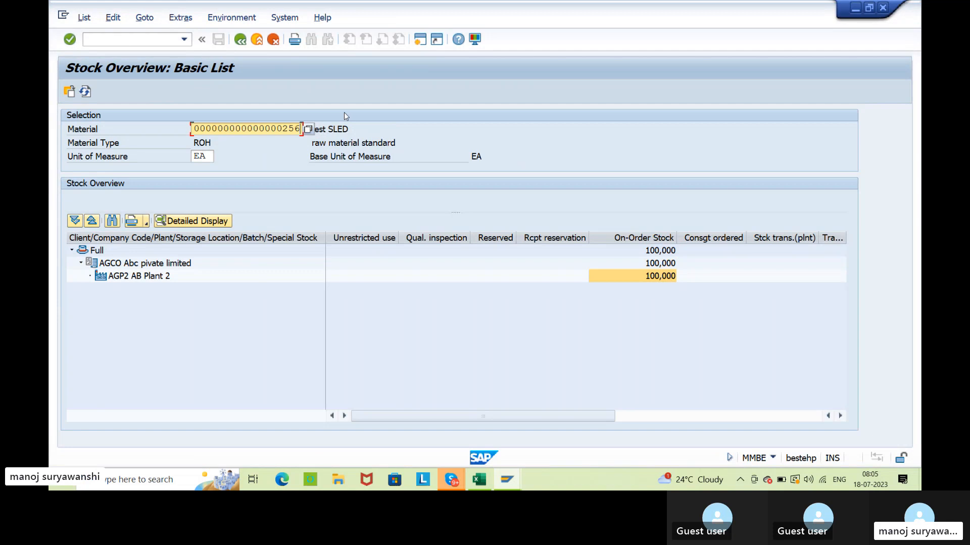
Start the goods movement transaction MIGO in a new session and copy the test SLED purchase order's number for it.
click(422, 41)
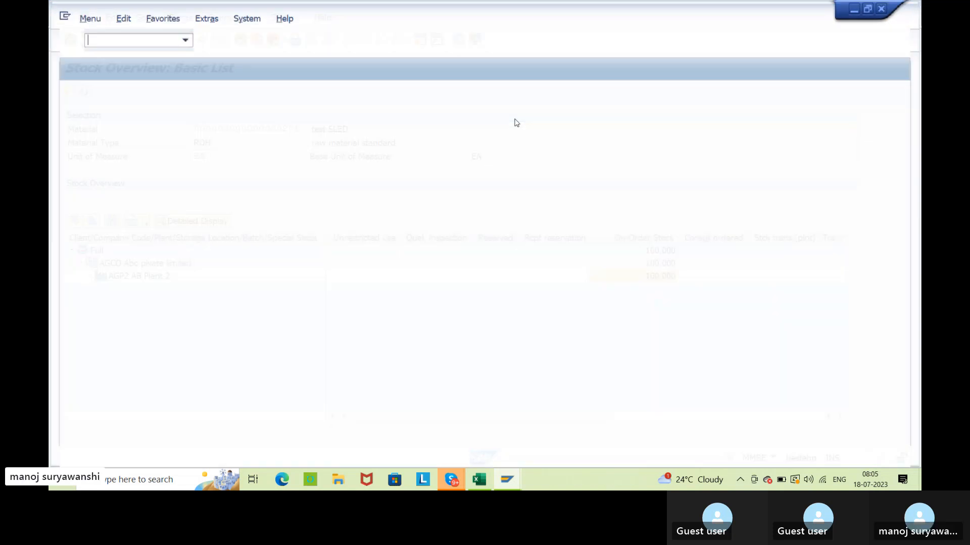
text(migo)
key(Return)
key(alt+Tab)
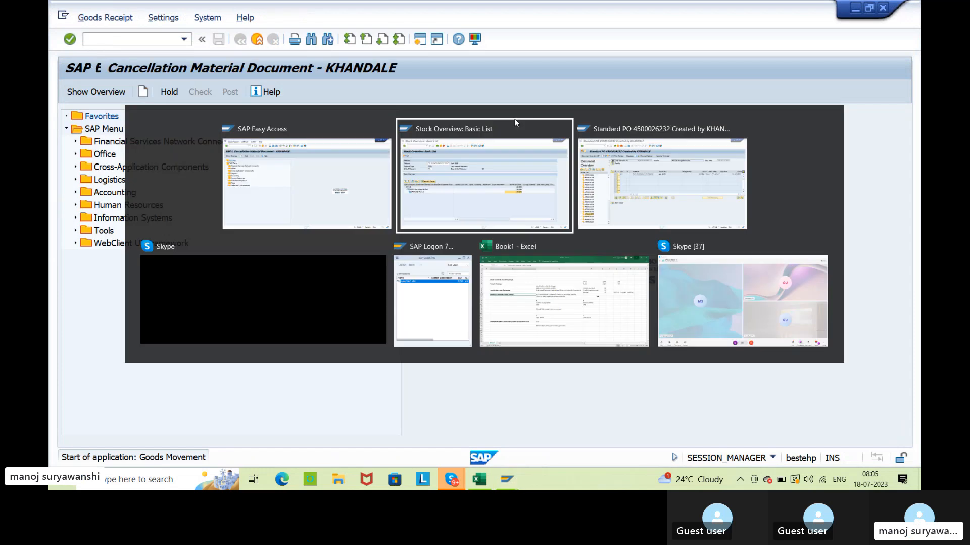
key(alt+Tab)
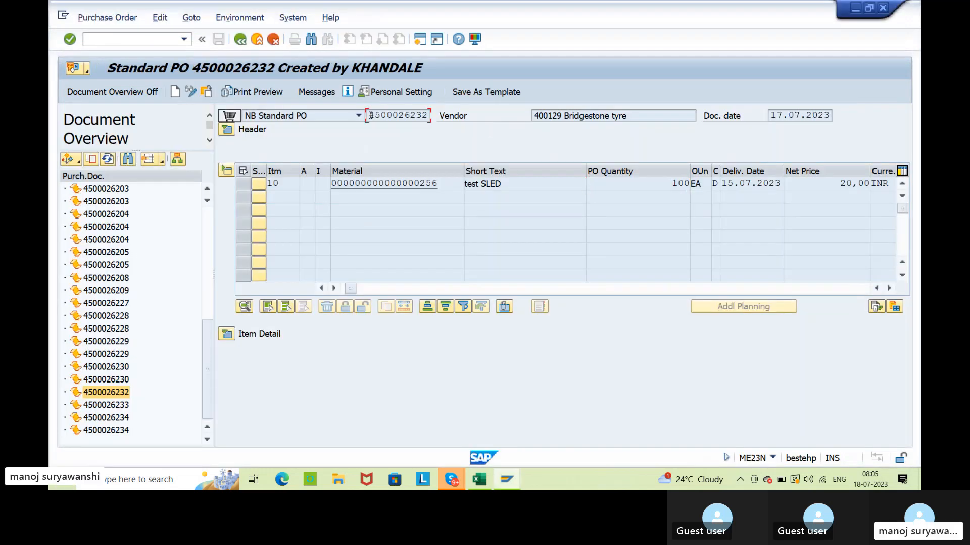
key(alt+Tab)
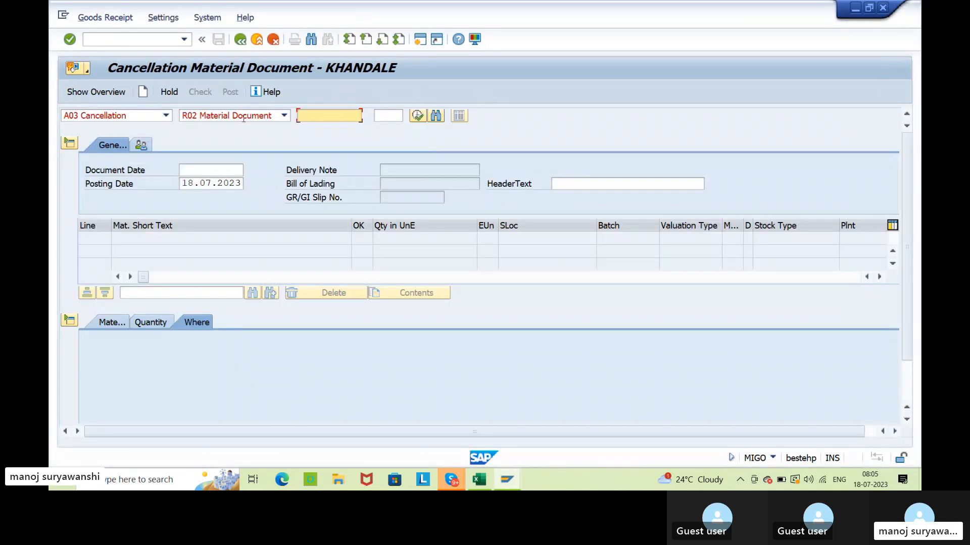
Load the test SLED purchase order as an A01 Goods Receipt against R01 Purchase Order and mark its item OK.
click(166, 116)
click(141, 124)
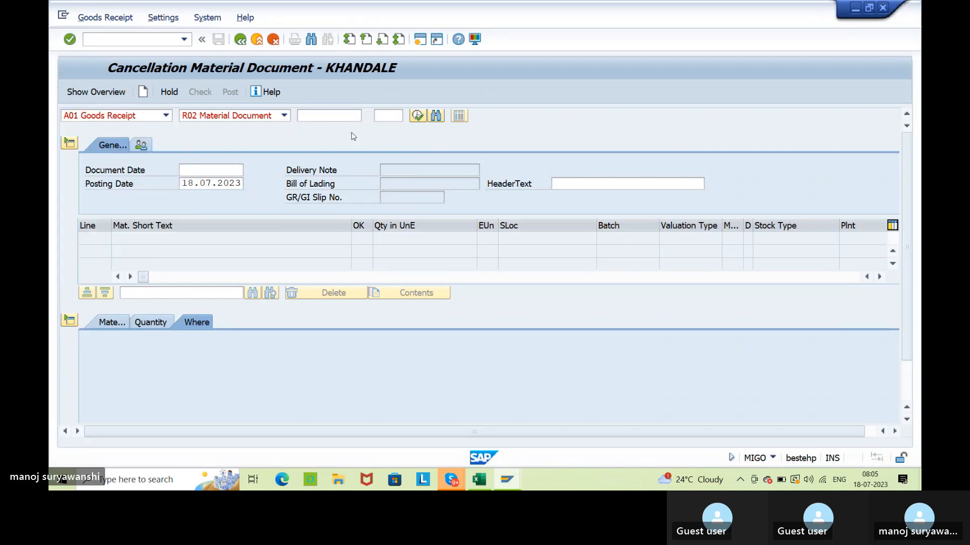
key(Return)
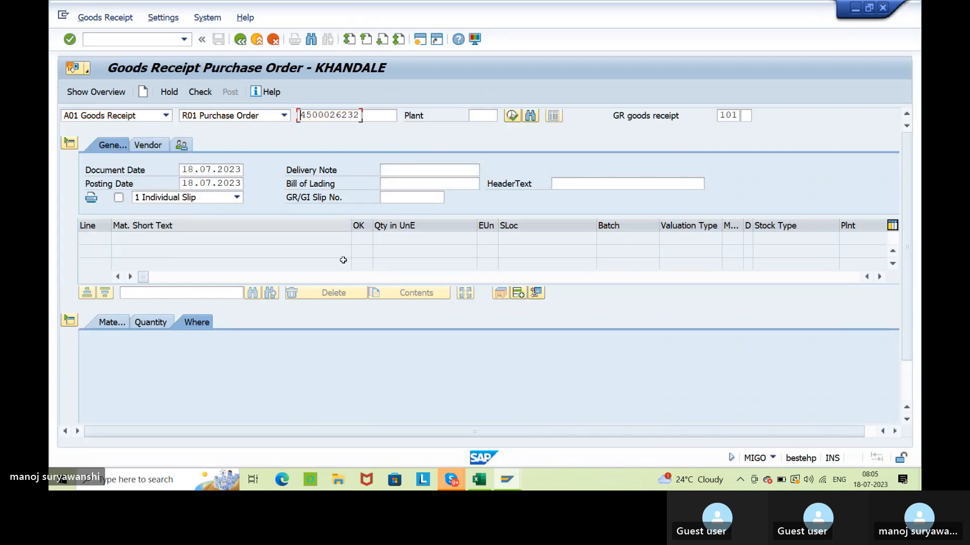
click(125, 416)
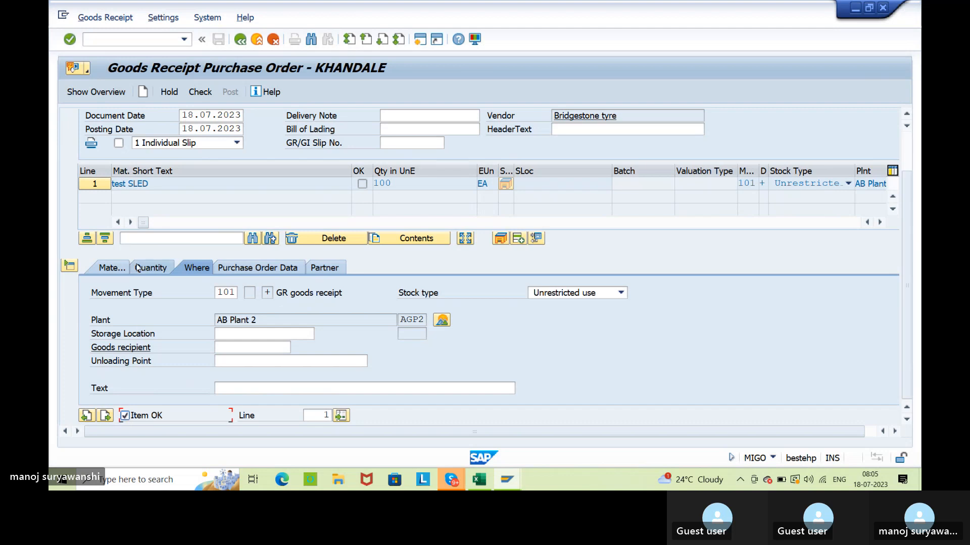
Set the item's date of manufacture to 01.07.2023 and its SLED/BBD to 31.08.2023.
click(111, 268)
click(219, 348)
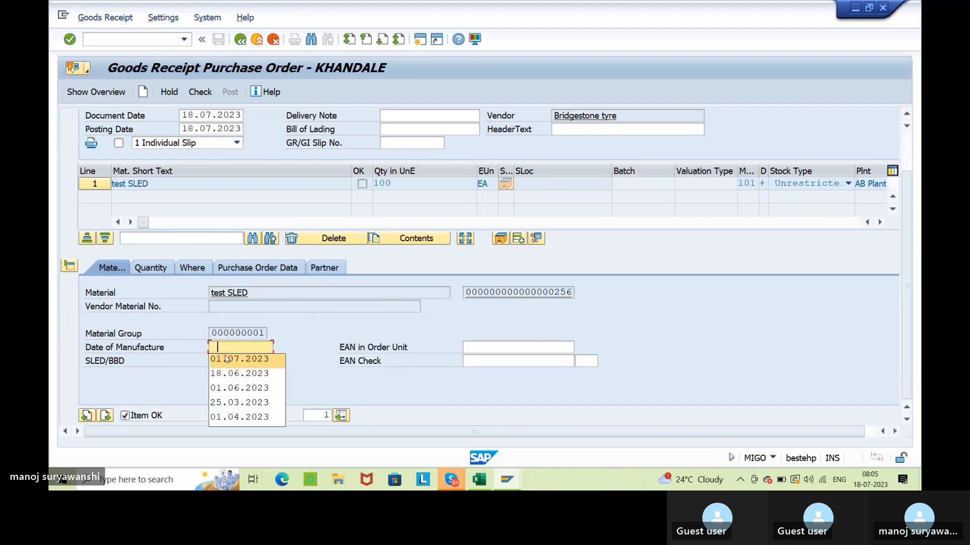
click(227, 358)
click(228, 361)
click(229, 372)
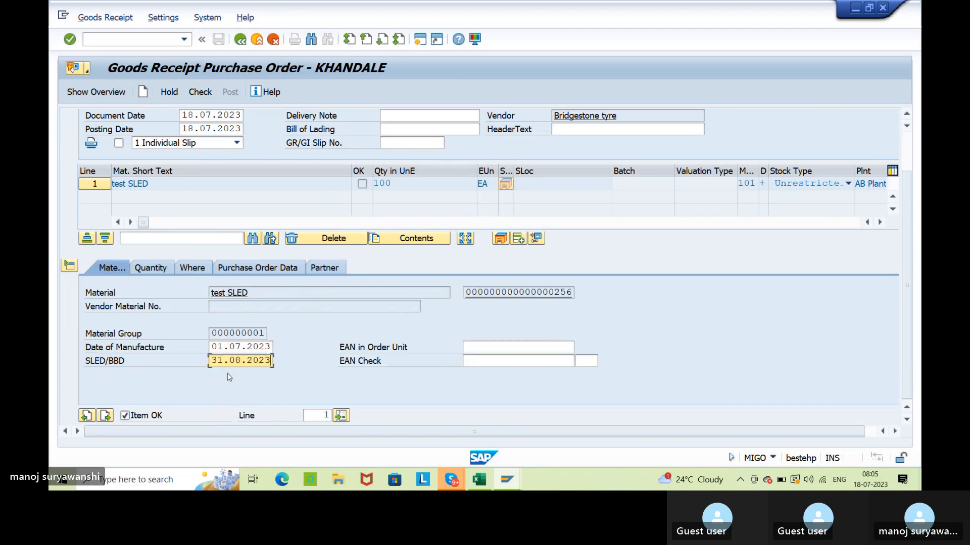
key(Return)
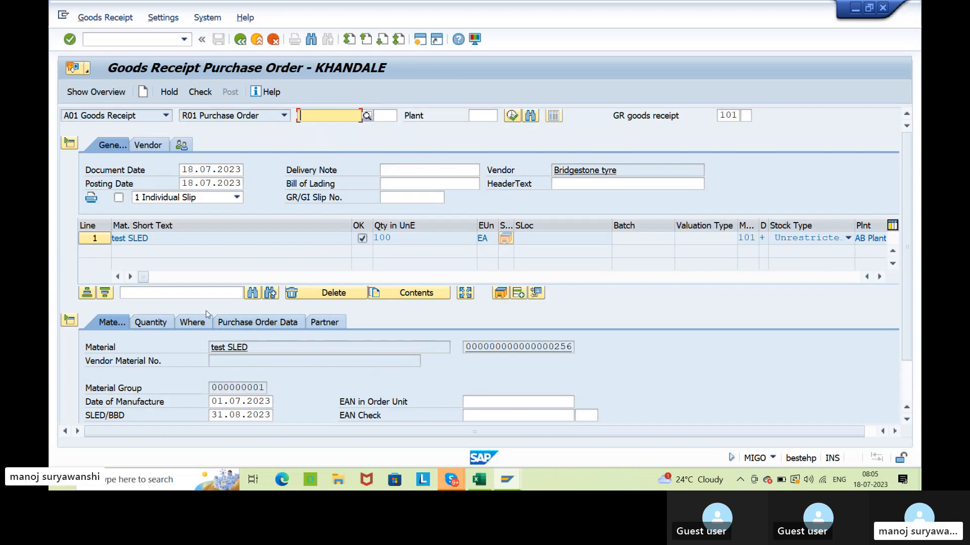
Check the goods receipt, assign storage location SL01 raw material to the item and check the receipt again.
click(199, 92)
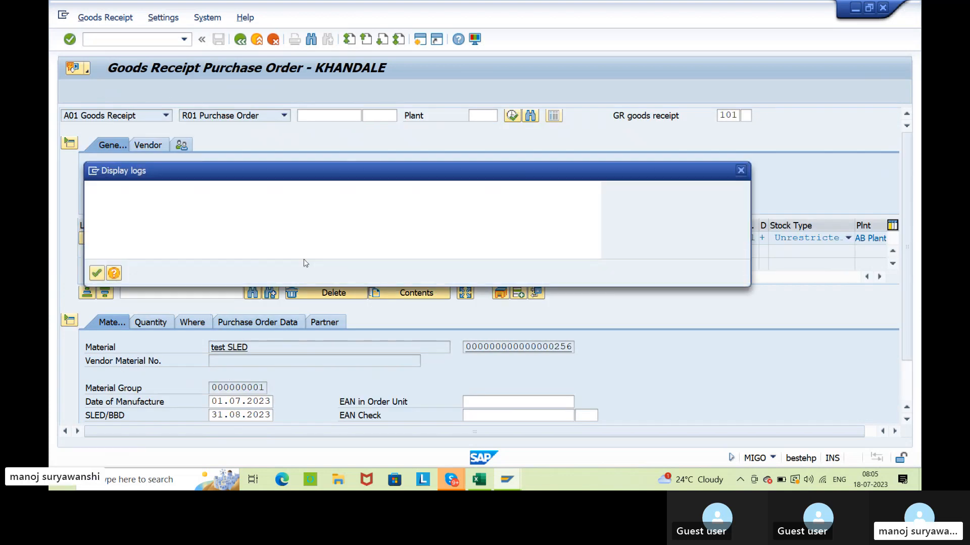
click(97, 274)
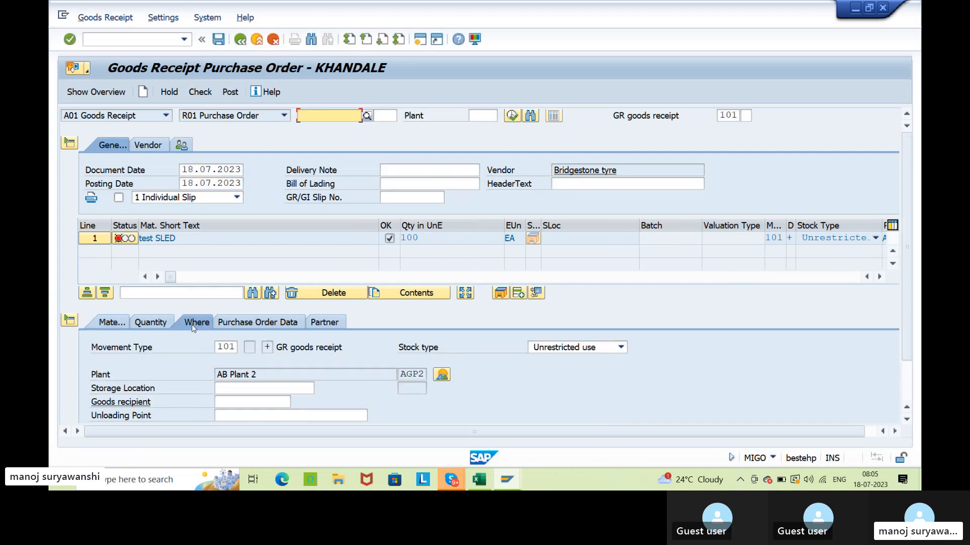
click(256, 393)
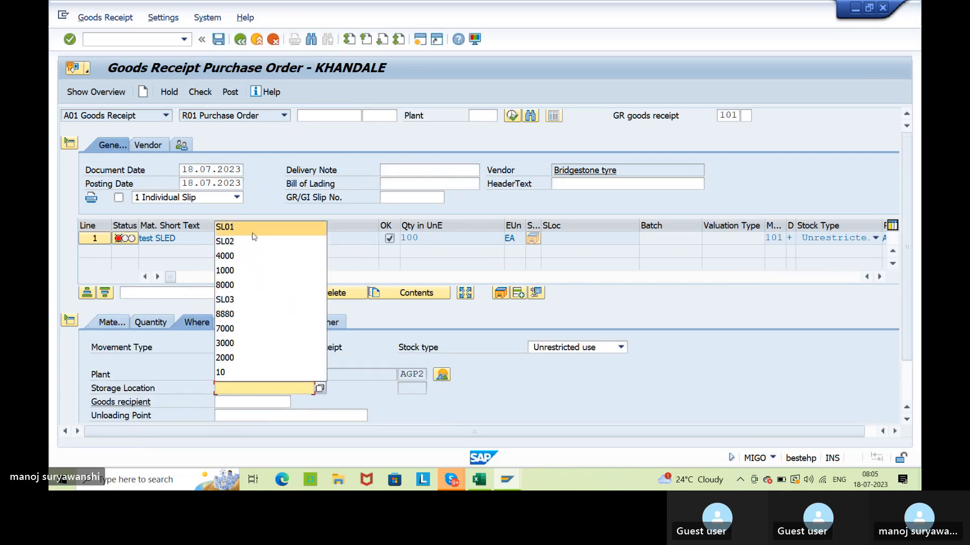
click(247, 248)
key(Return)
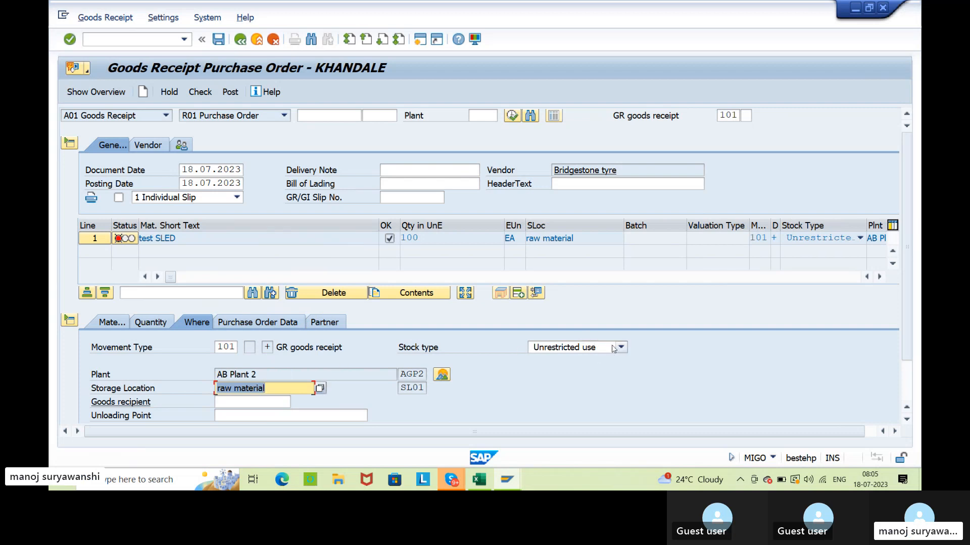
click(195, 95)
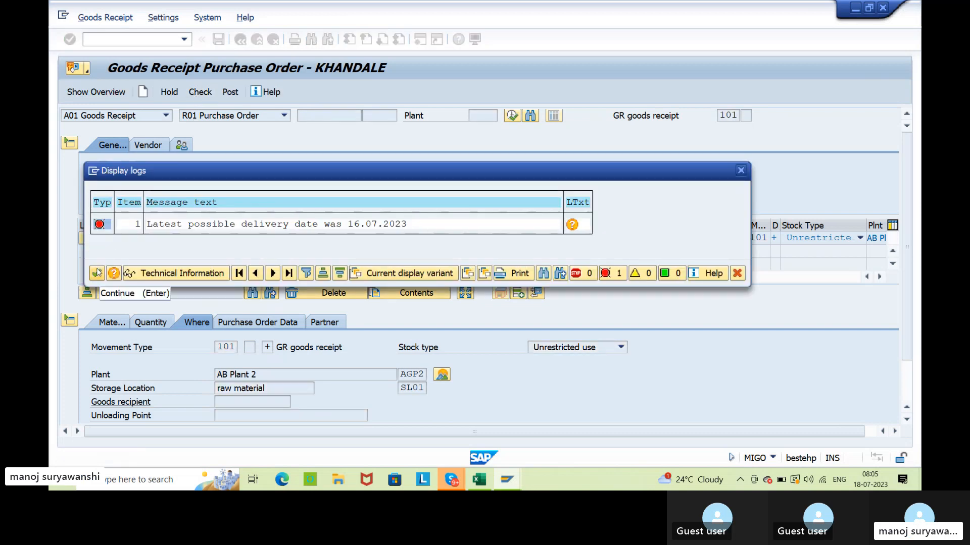
click(97, 273)
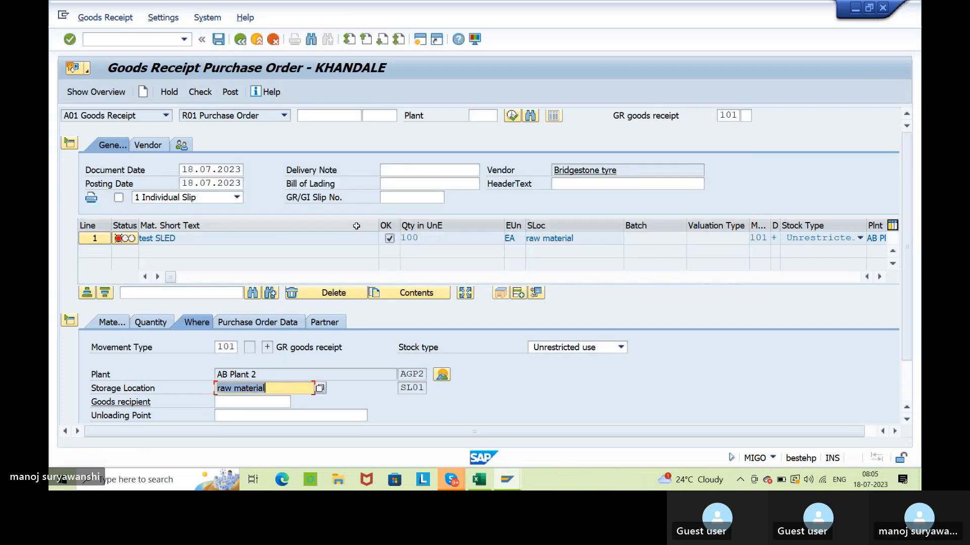
Set the posting date to 16.07.2023, recheck the goods receipt and post it.
click(238, 183)
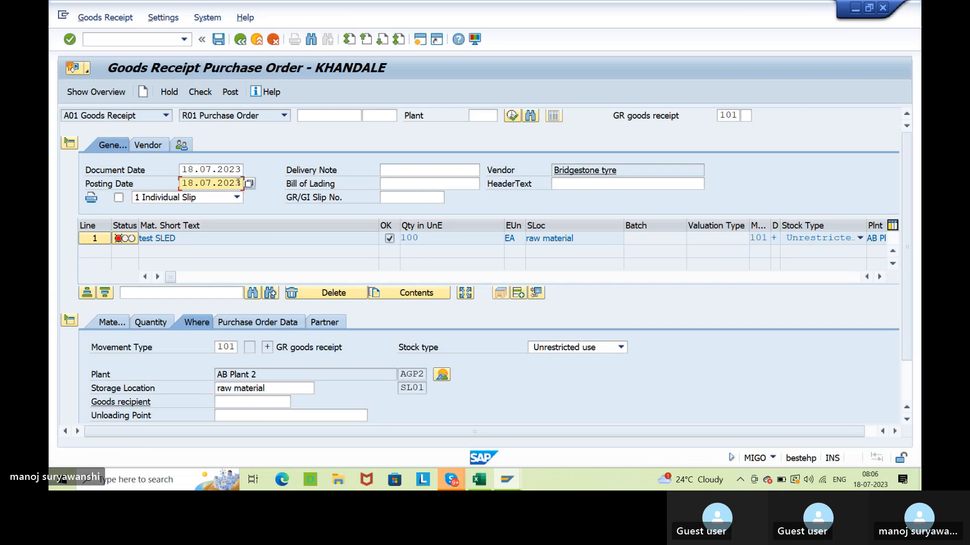
click(250, 183)
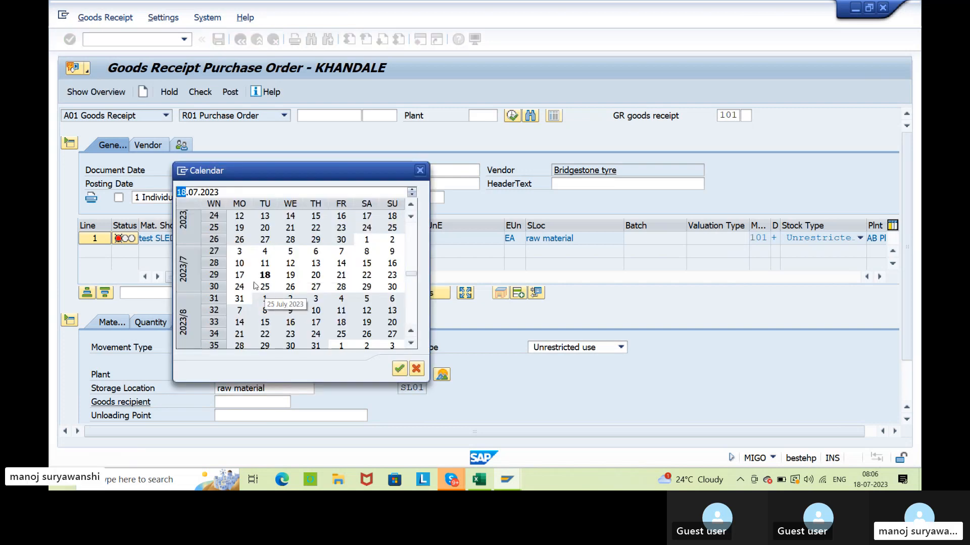
double_click(392, 263)
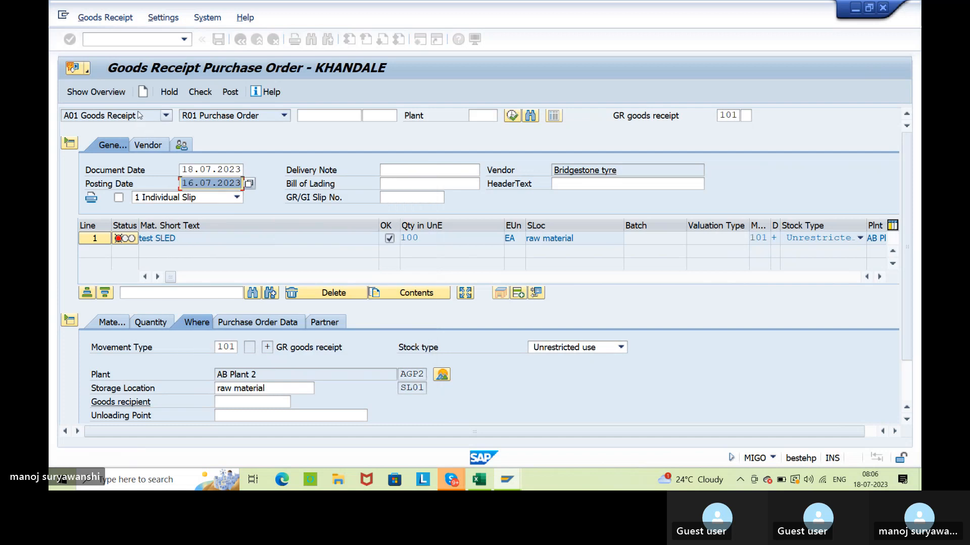
click(200, 92)
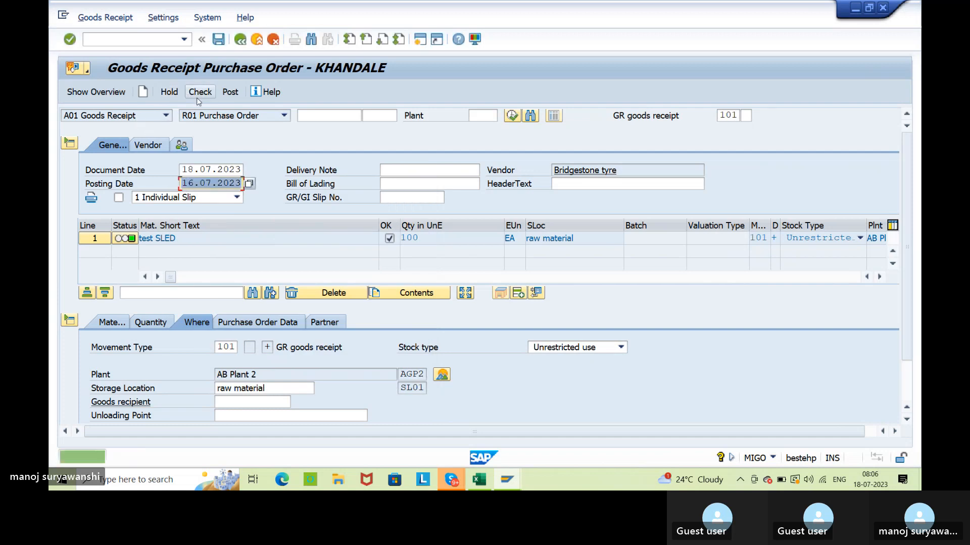
click(228, 92)
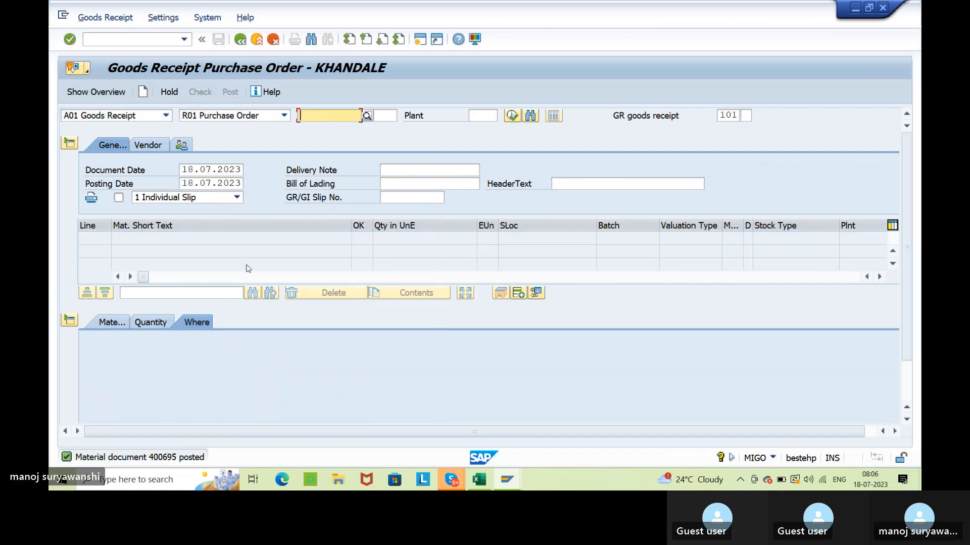
Return to the stock overview of material 256, refresh it and inspect the unrestricted-use stock in storage location SL01.
key(alt+Tab)
key(alt+Tab)
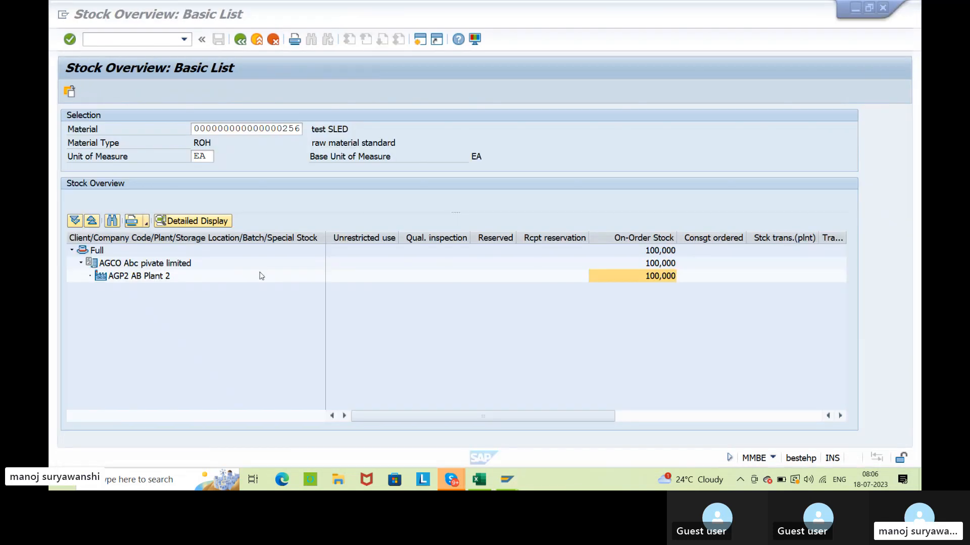
click(86, 93)
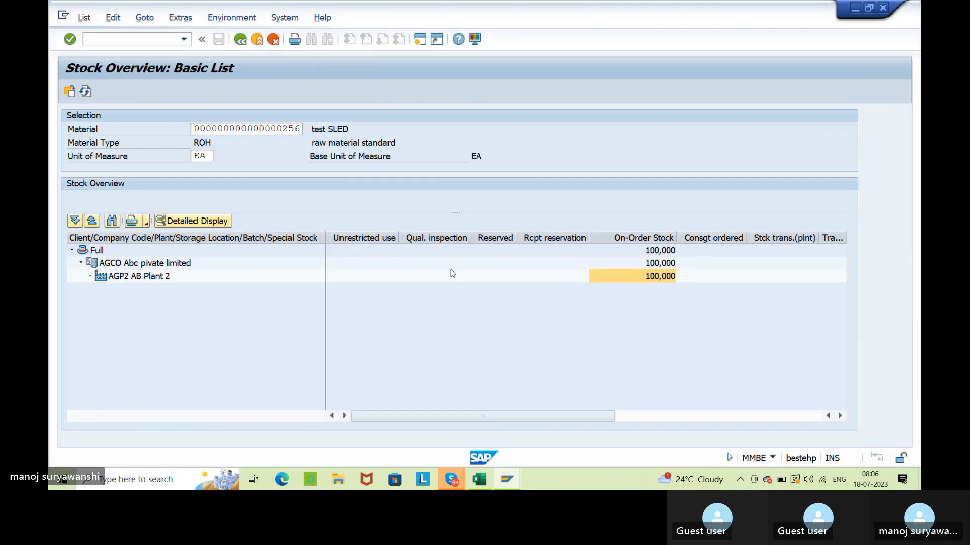
click(375, 288)
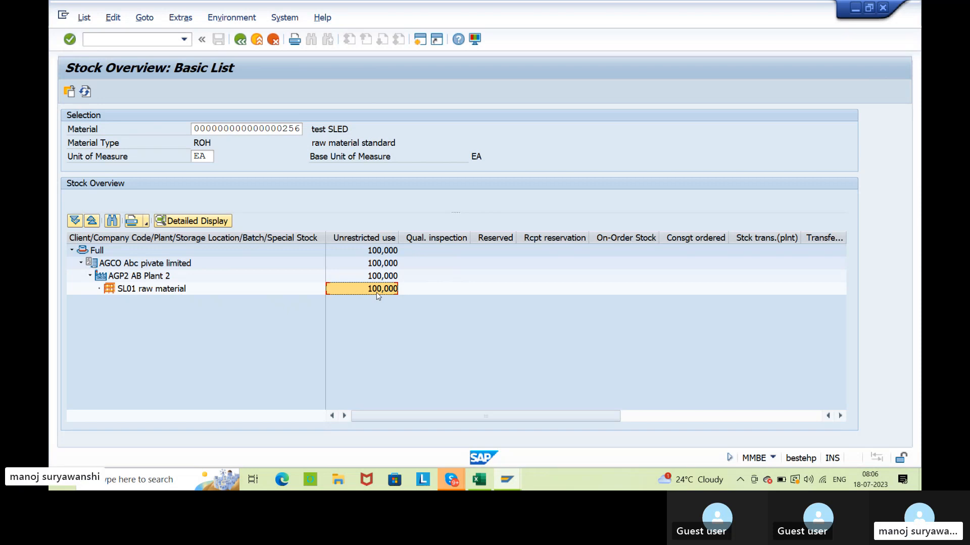
Examine the quality inspection and blocked stock columns for storage location SL01, and consult the transfer posting notes in Excel.
click(432, 291)
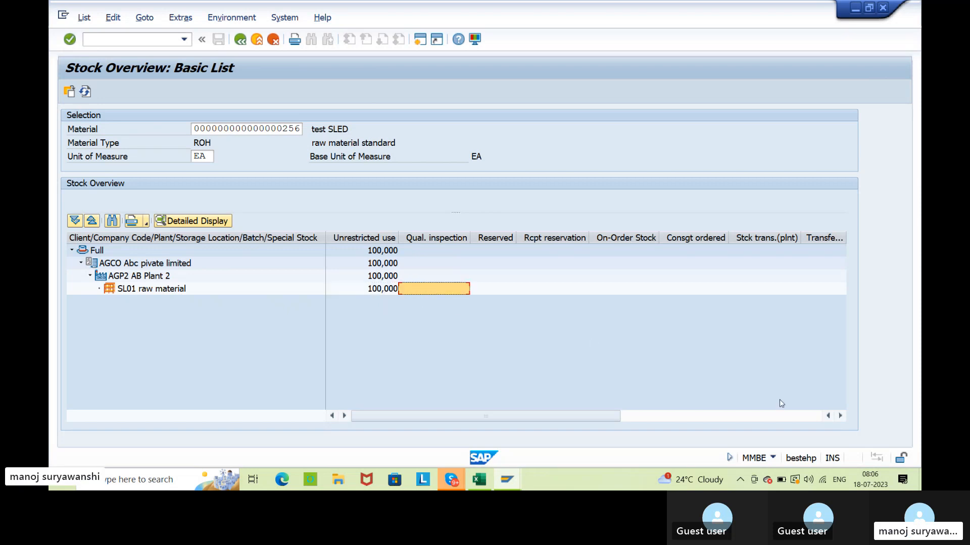
click(697, 415)
click(699, 238)
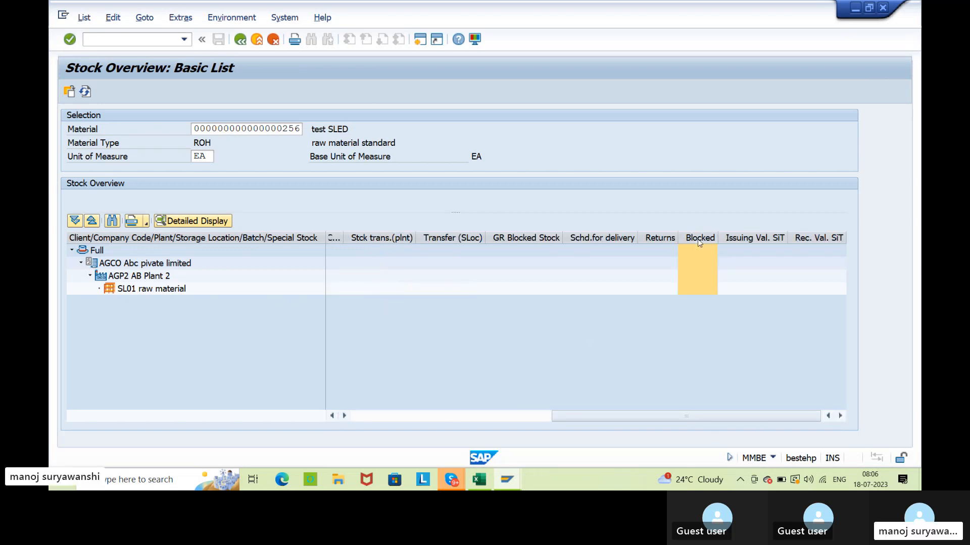
click(373, 417)
click(486, 486)
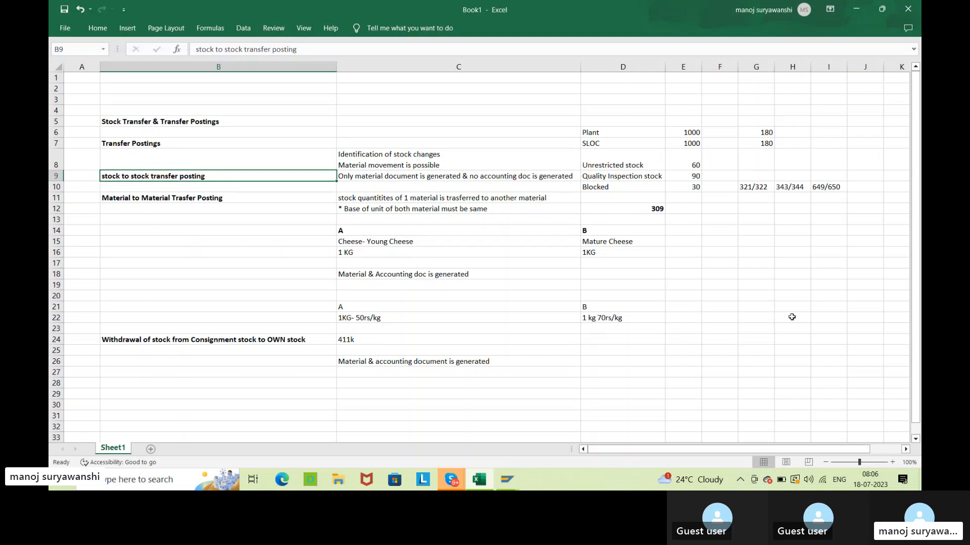
click(856, 9)
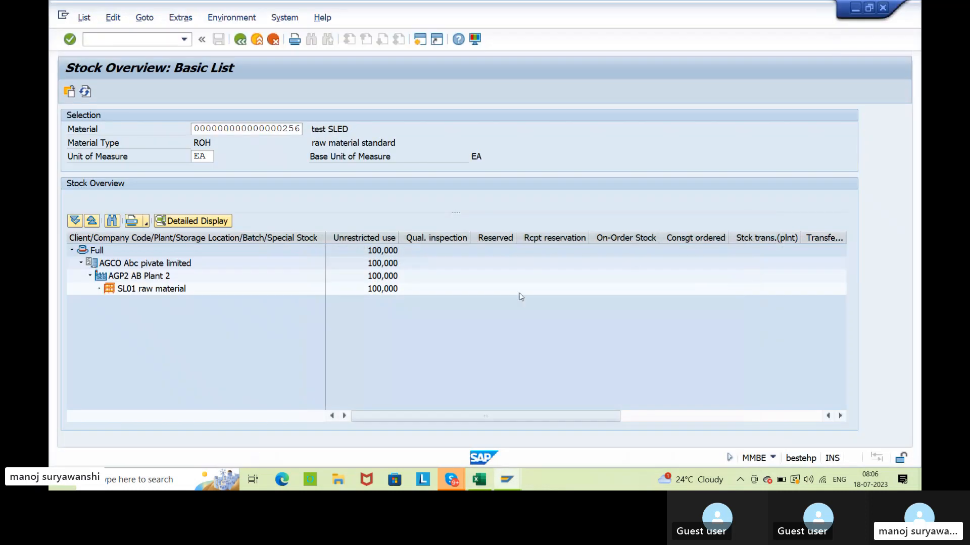
Switch to the goods receipt session and change the transaction to A08 Transfer Posting.
click(503, 477)
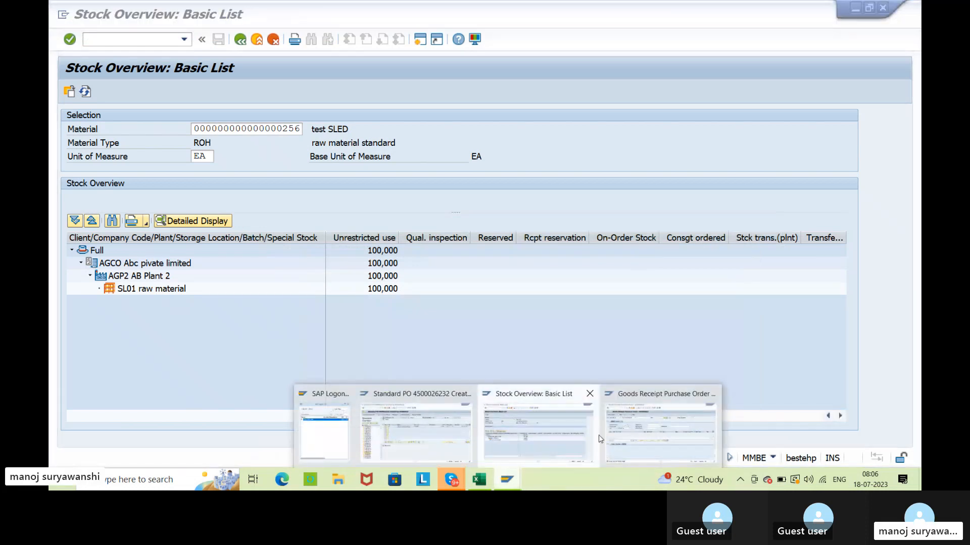
click(606, 436)
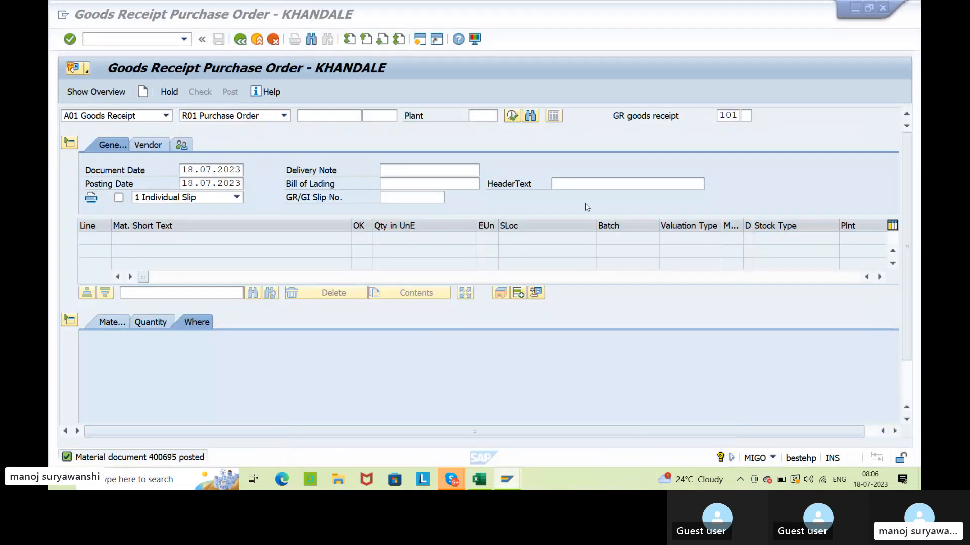
click(166, 116)
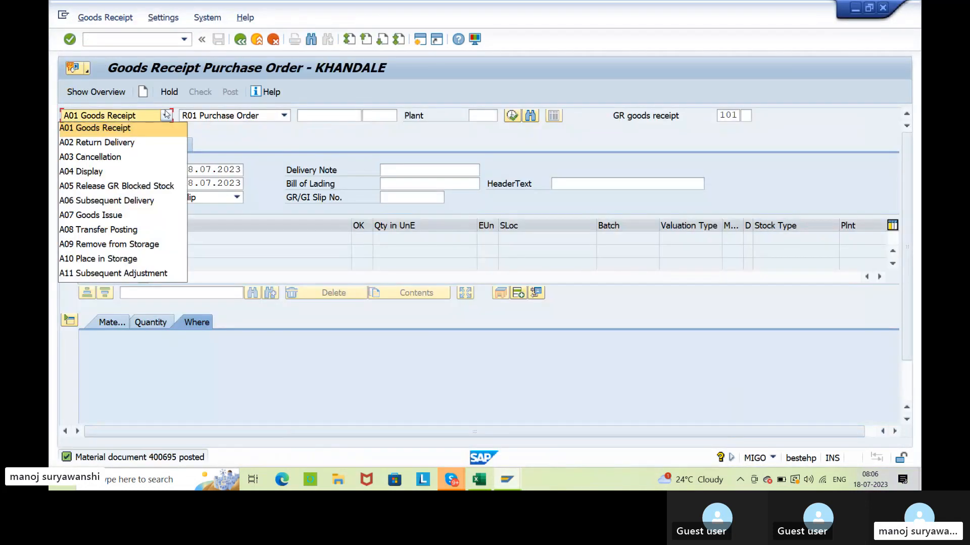
click(162, 229)
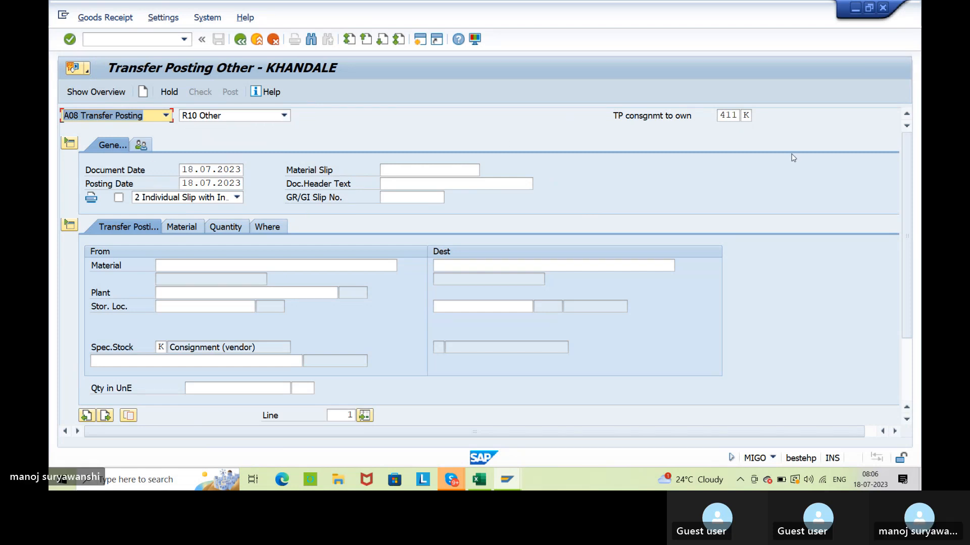
Try movement types 322 and 321 for the transfer posting with consignment special stock.
key(Tab)
key(Tab)
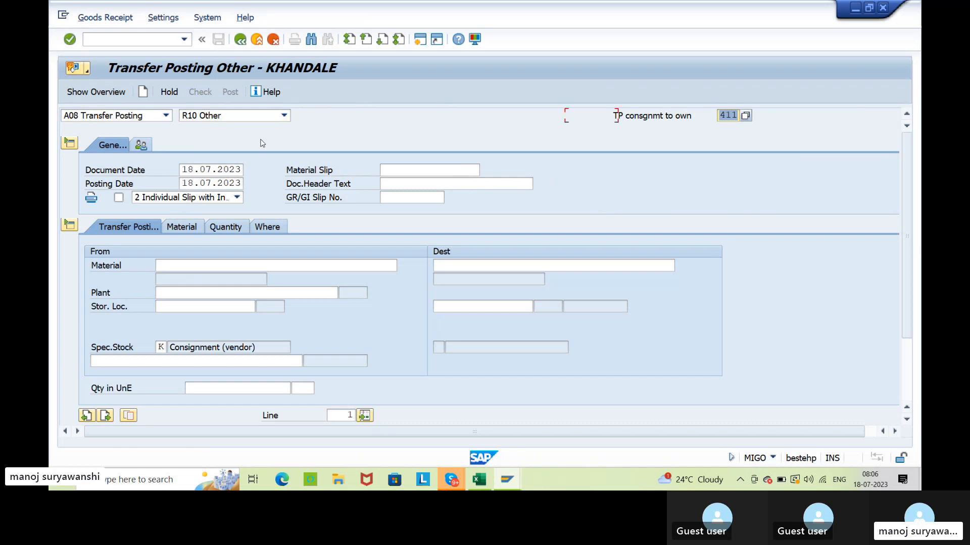
key(BackSpace)
text(322)
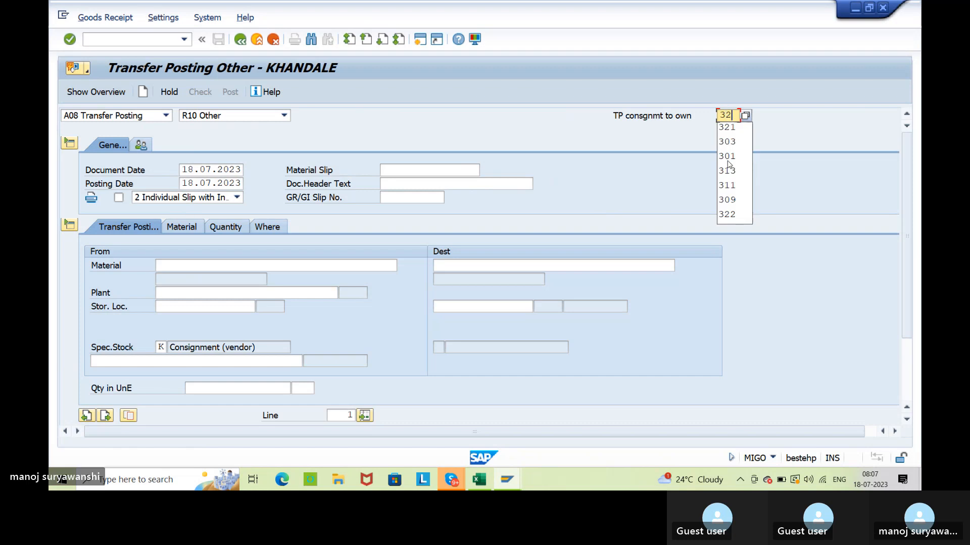
key(Return)
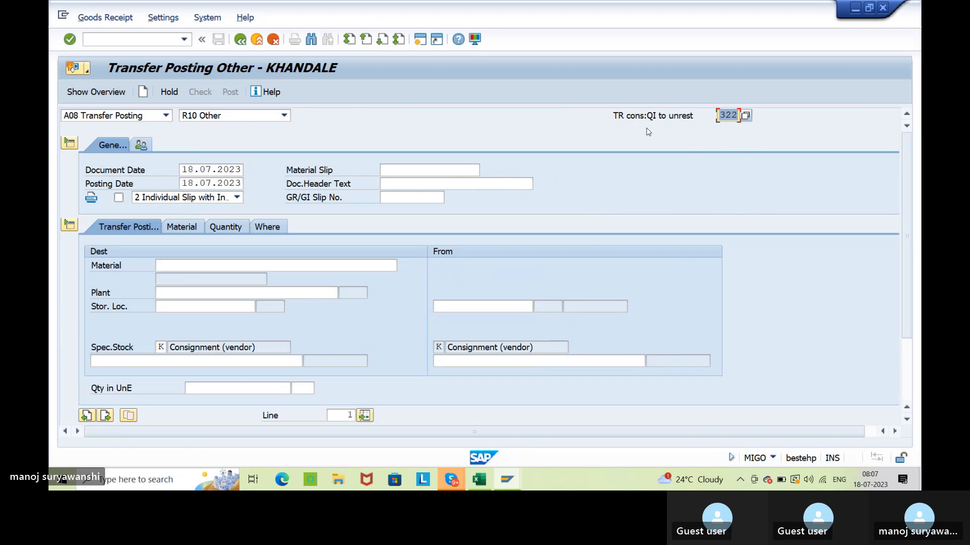
text(321)
key(Return)
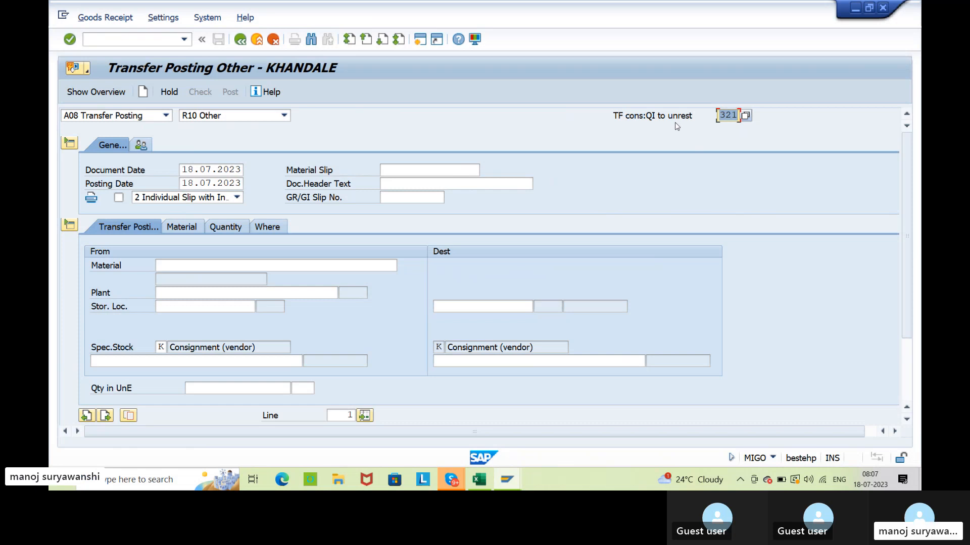
Set the transfer posting's movement type to 322 and clear the special stock indicator K.
text(322)
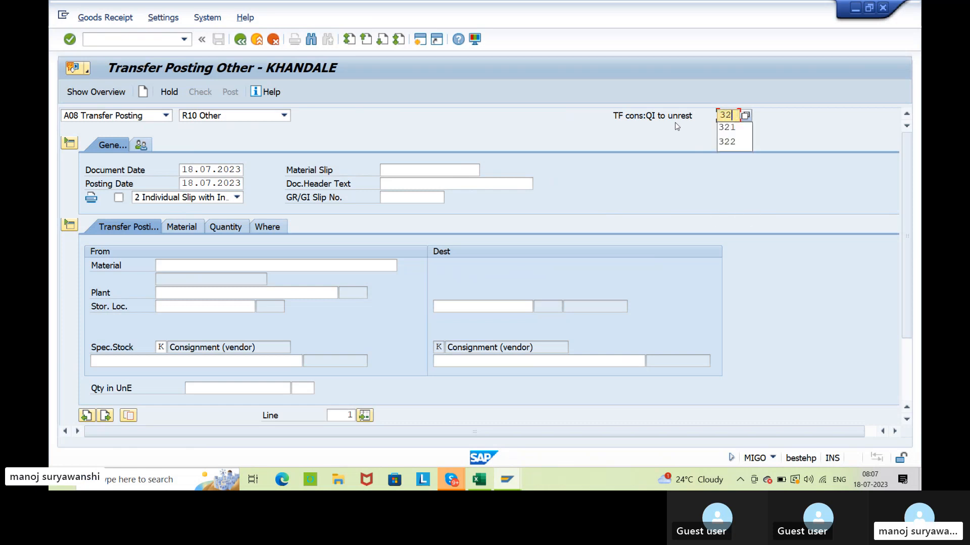
key(Return)
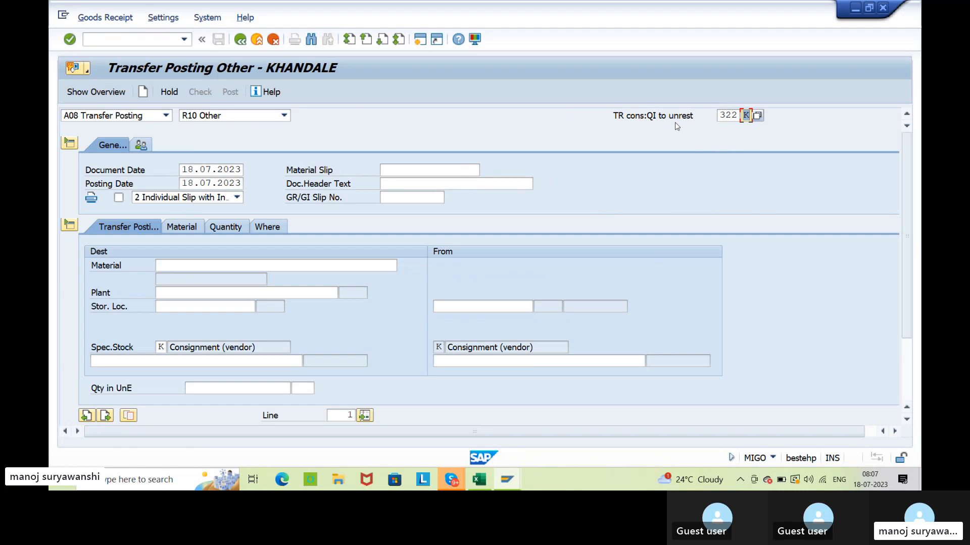
key(BackSpace)
key(Return)
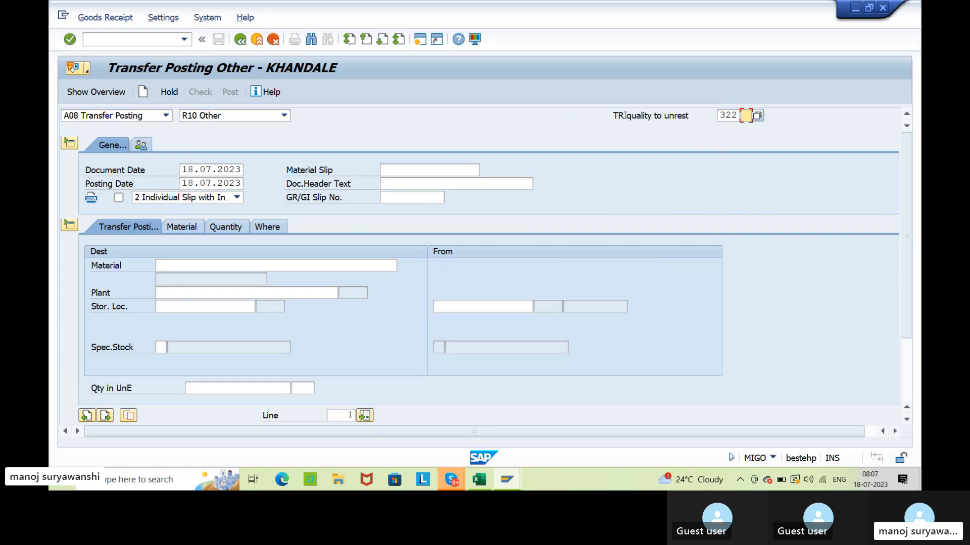
drag(625, 115, 700, 117)
click(701, 118)
click(727, 115)
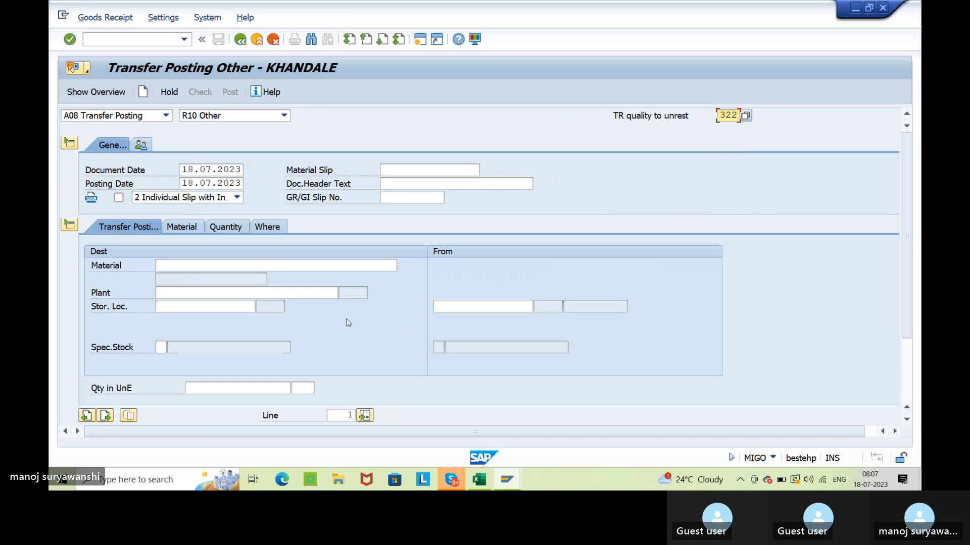
Return to the stock overview and select part of the material number of 256.
click(250, 265)
key(alt+Tab)
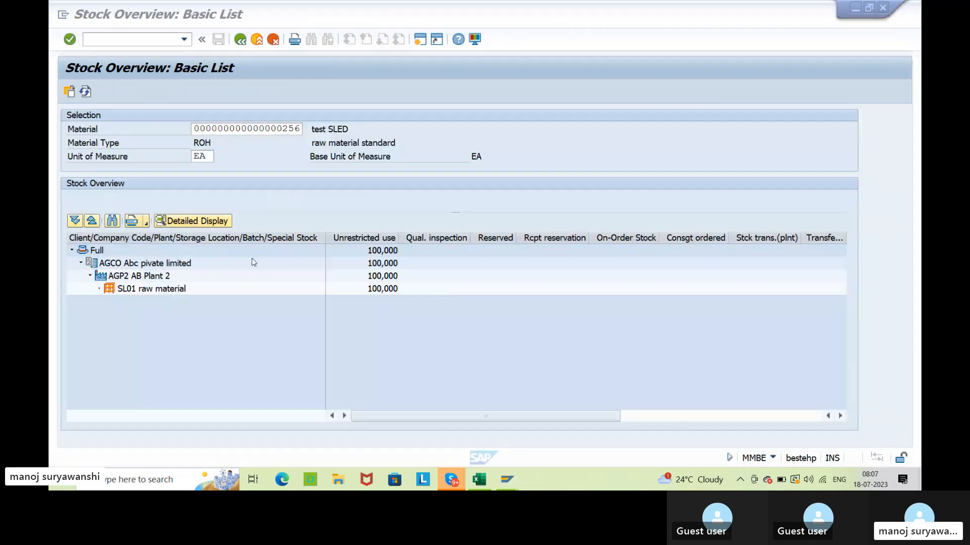
drag(196, 129, 225, 129)
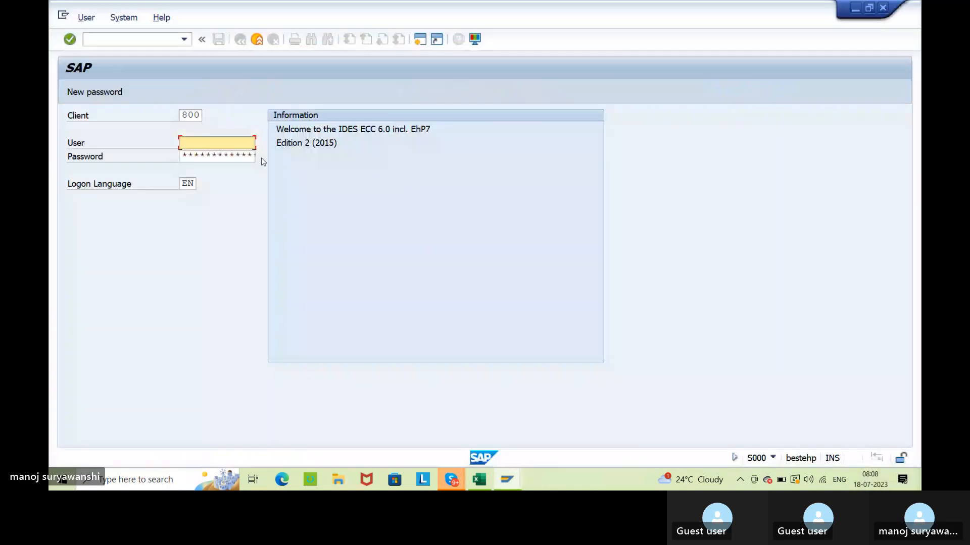
Log on to SAP client 800 with the user name and password, ending any other logons of that user.
text(khandale)
click(226, 154)
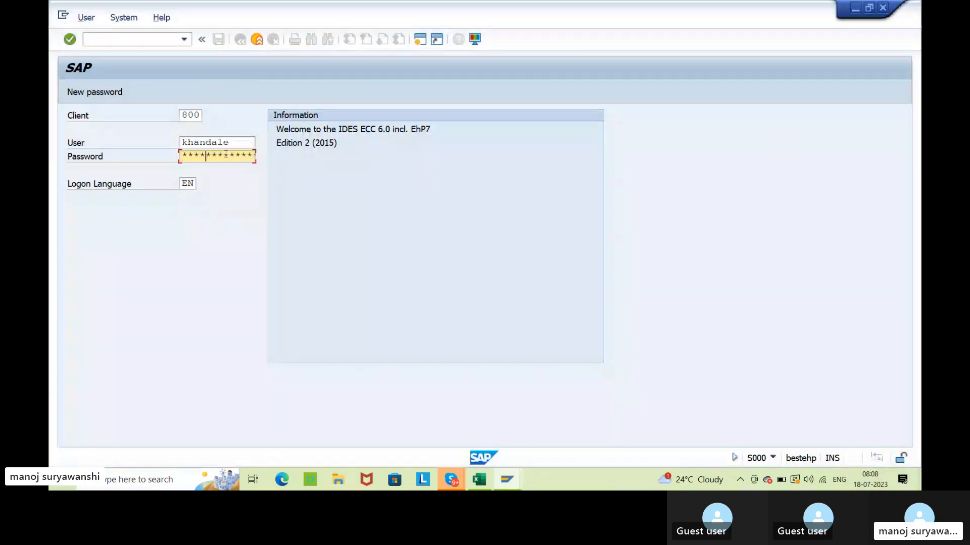
key(Return)
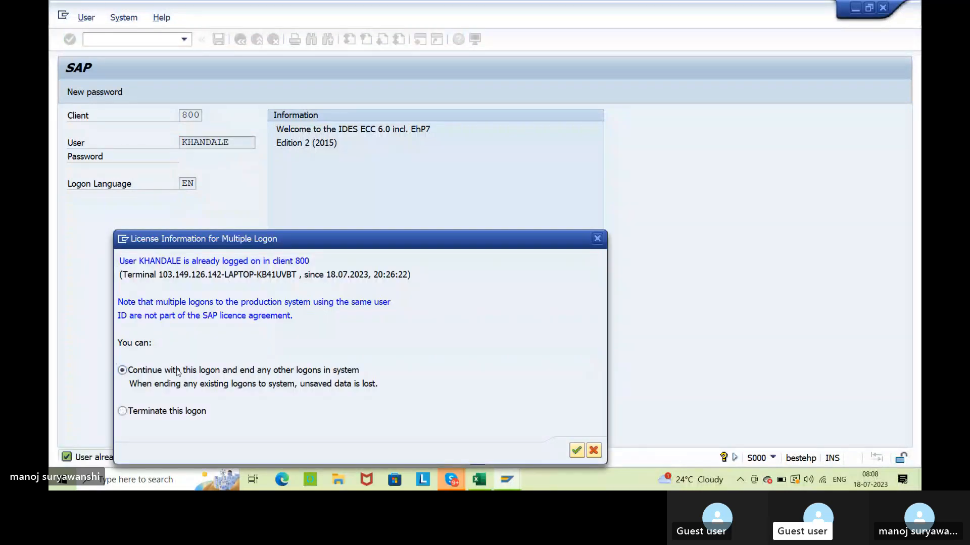
key(Return)
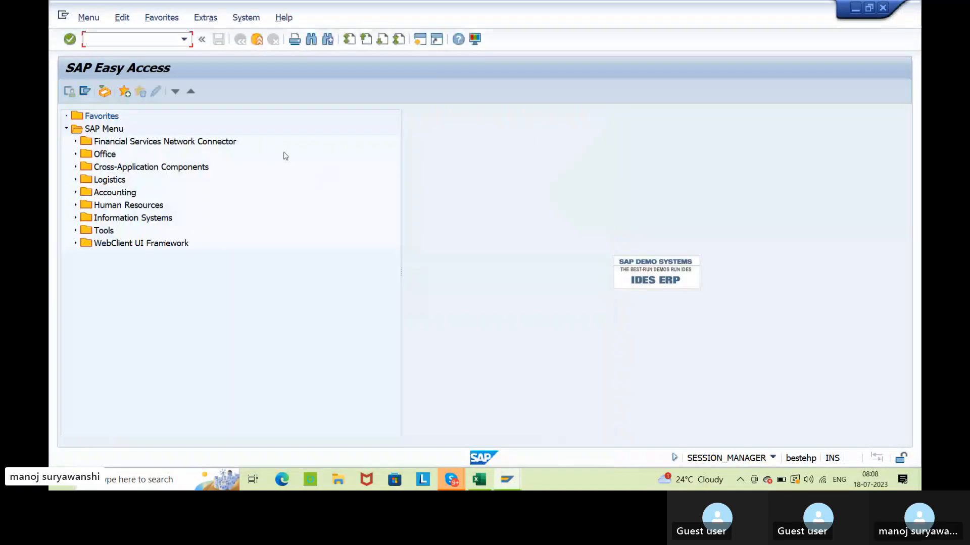
Open transaction MIGO and enter material 256, plant AGP2 and storage location SL01 as the transfer posting's destination.
text(migo)
key(Return)
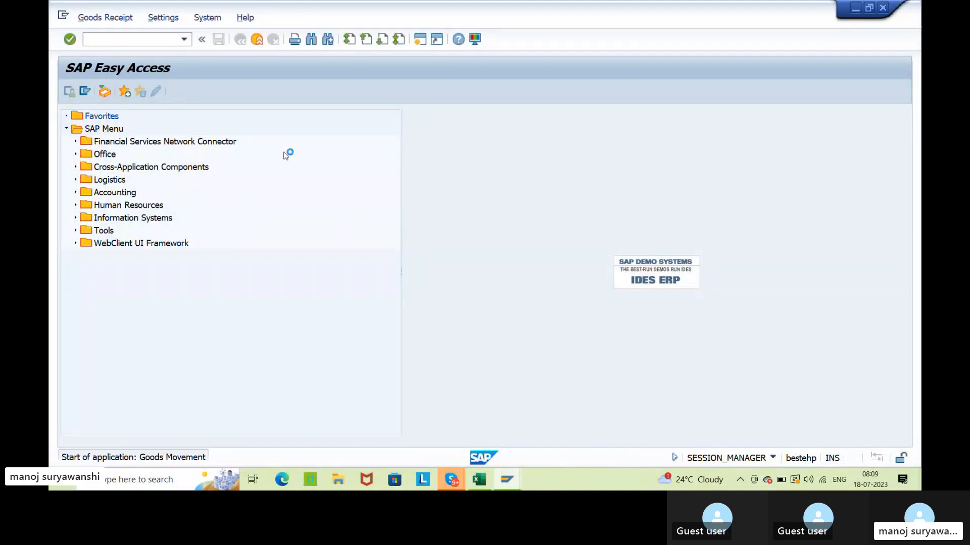
click(187, 265)
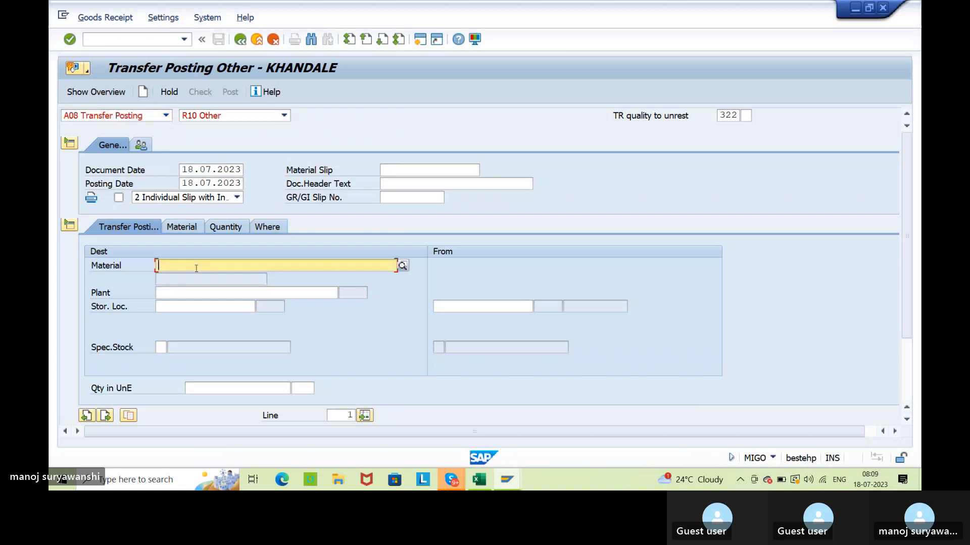
click(186, 275)
key(Tab)
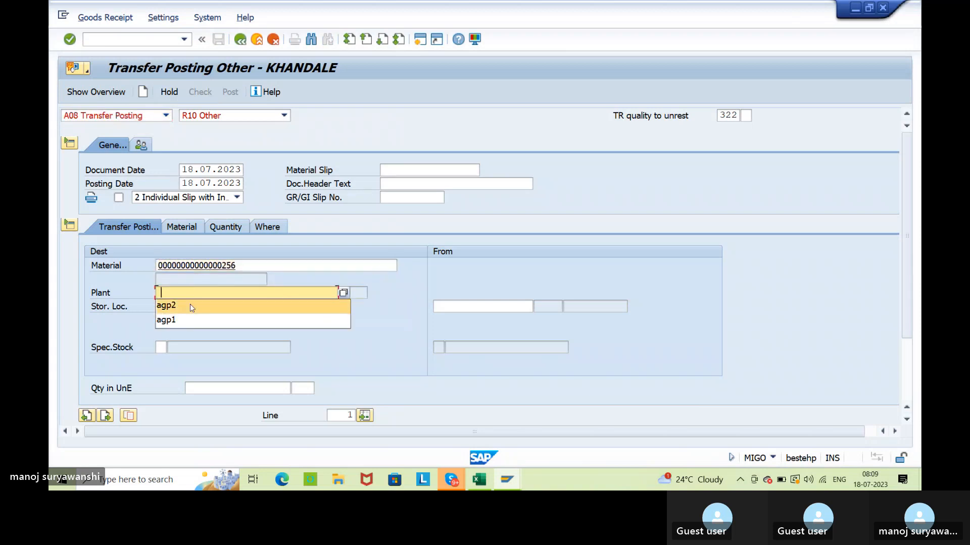
click(189, 304)
key(Tab)
click(185, 318)
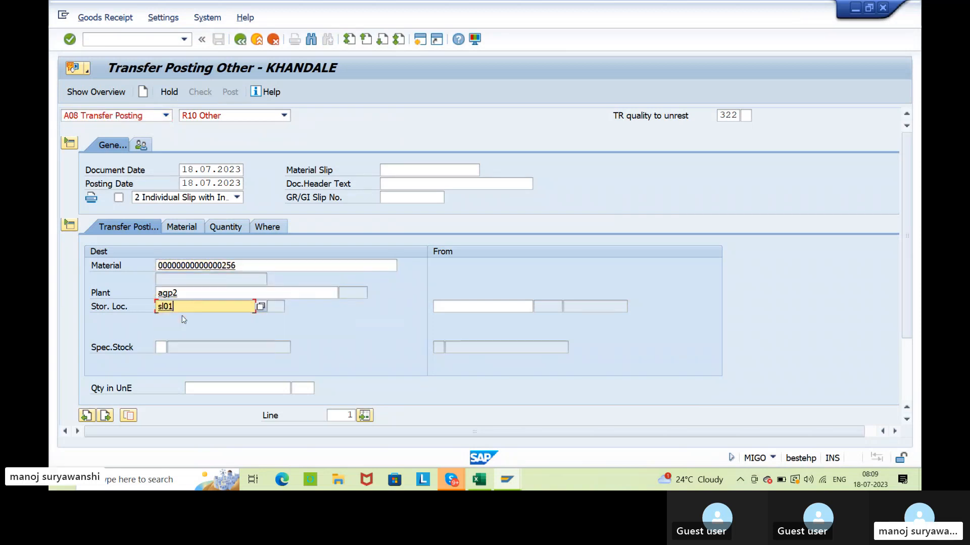
key(Return)
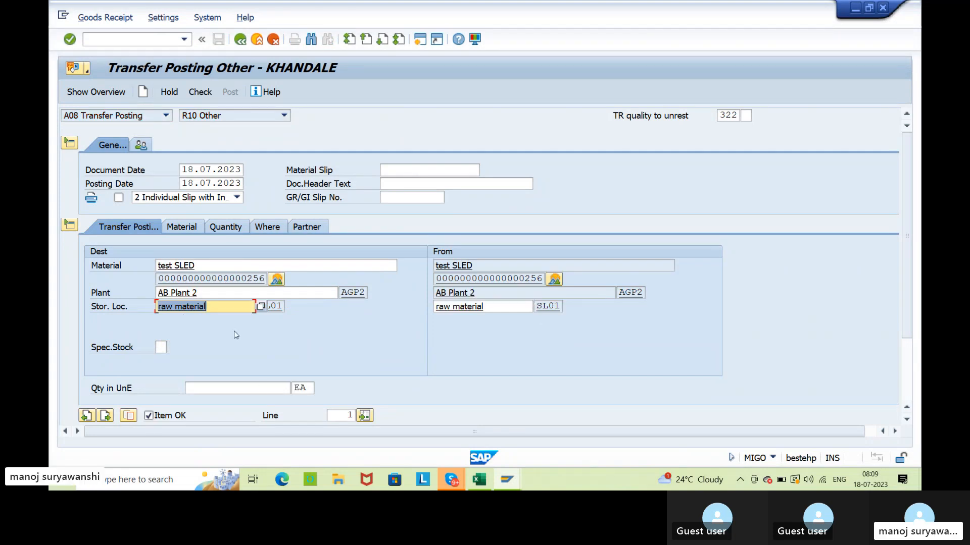
Compare the material, plant and storage location on the destination and source sides of the transfer posting.
click(246, 278)
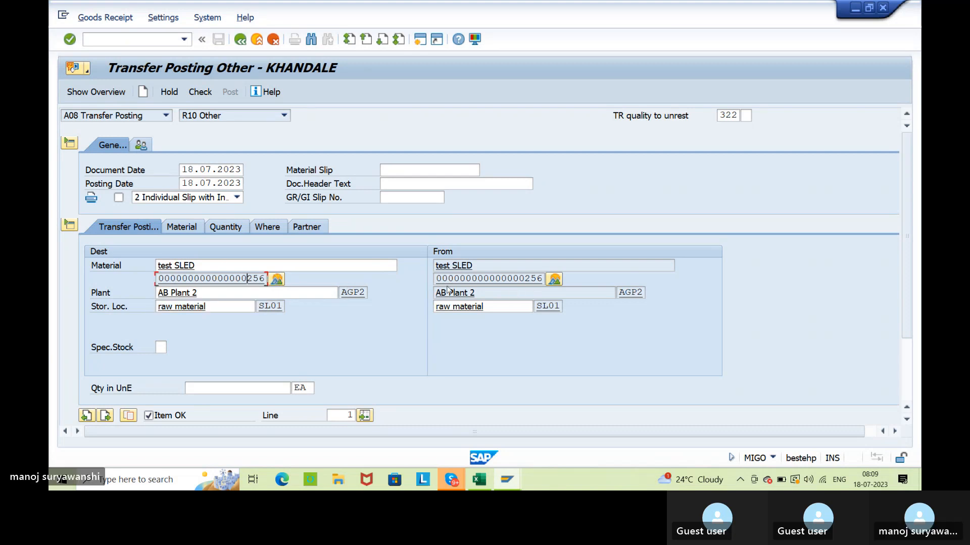
click(539, 278)
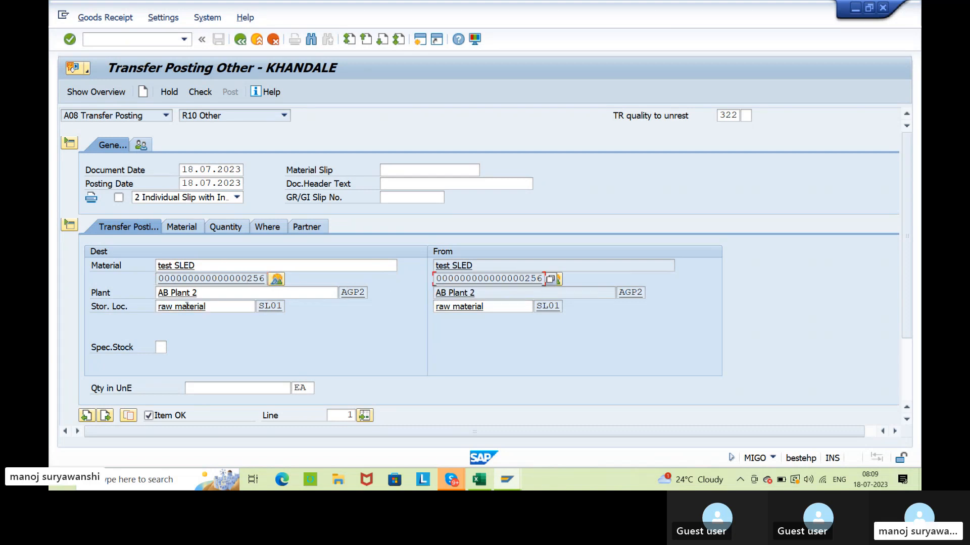
click(360, 293)
click(626, 293)
click(548, 307)
click(277, 305)
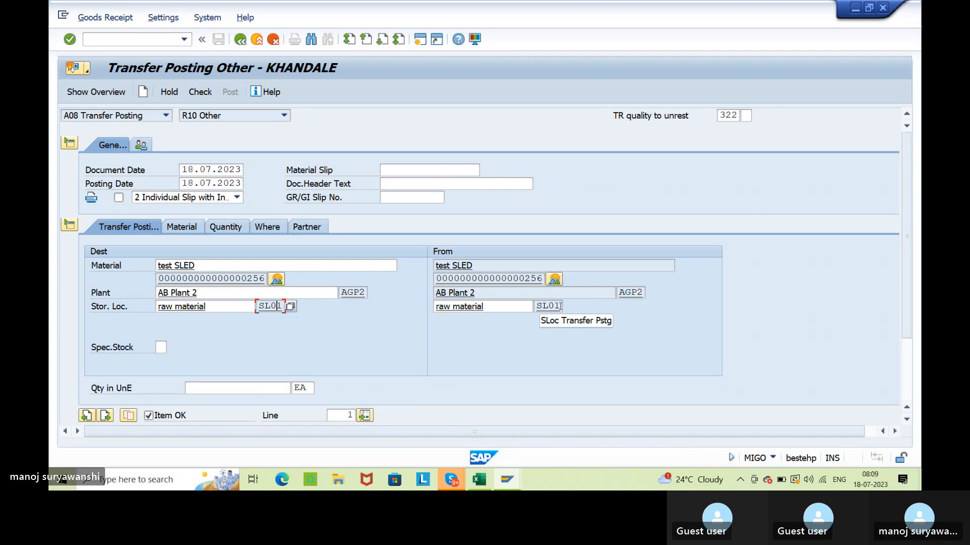
Set the transfer posting's quantity to 30 EA, check the document and close the log.
click(209, 387)
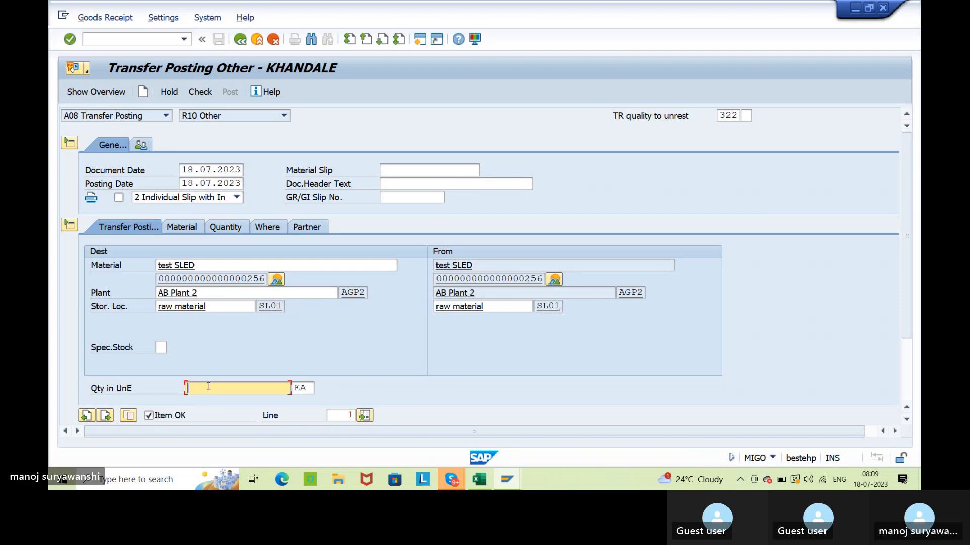
text(30)
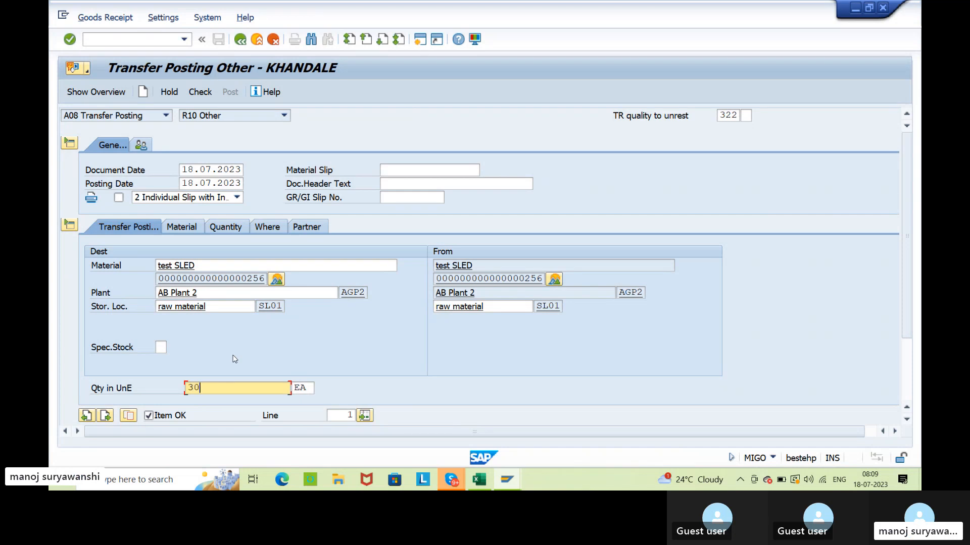
key(Return)
click(202, 93)
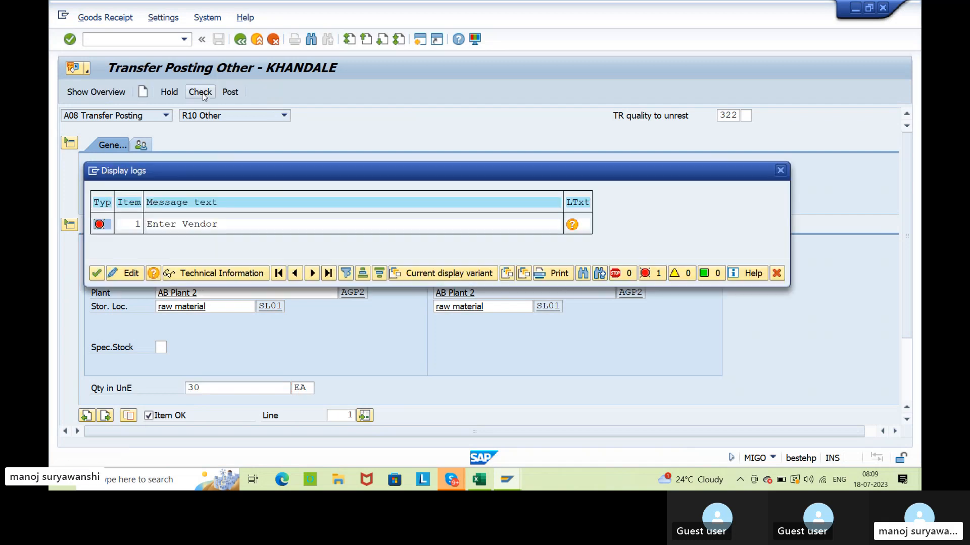
click(97, 274)
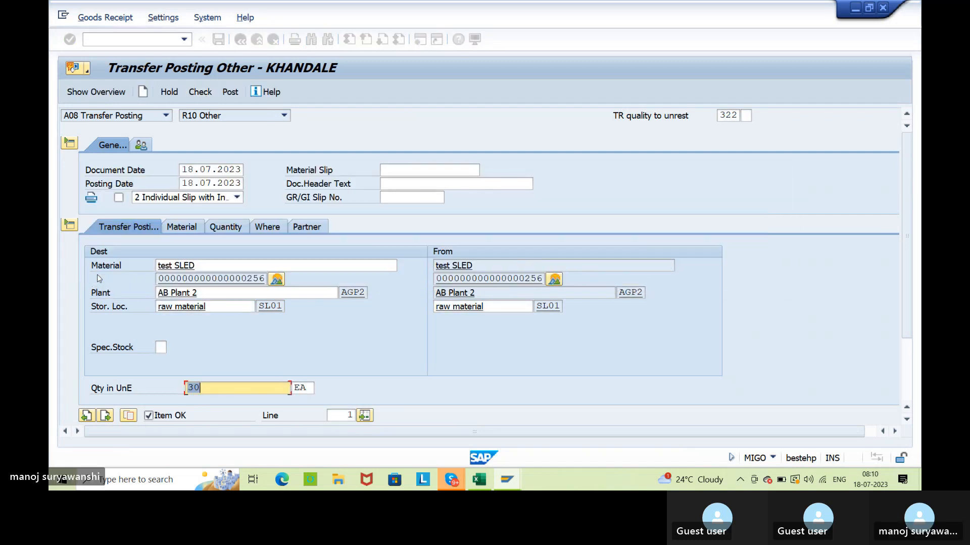
Assign Bridgestone tyre as the transfer posting's vendor, then check and post the document.
click(226, 226)
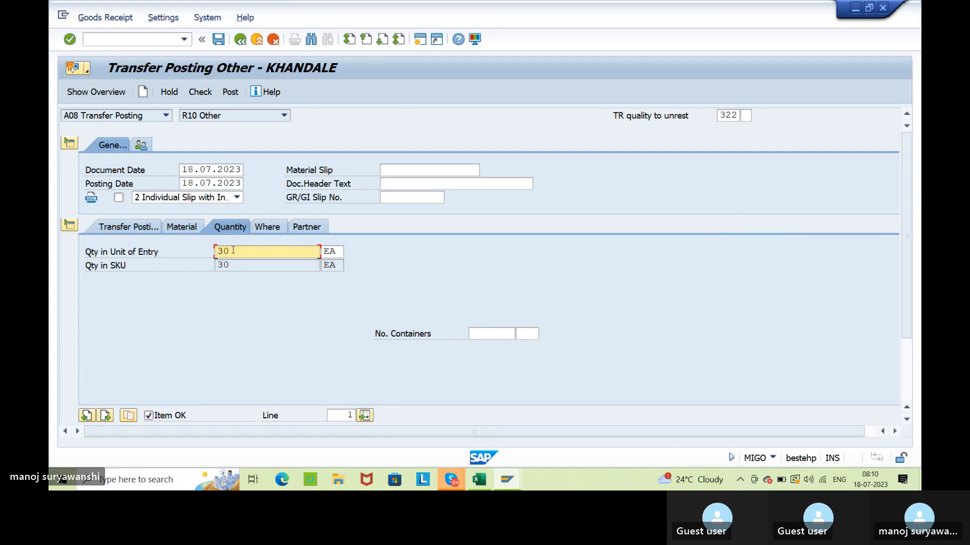
click(322, 229)
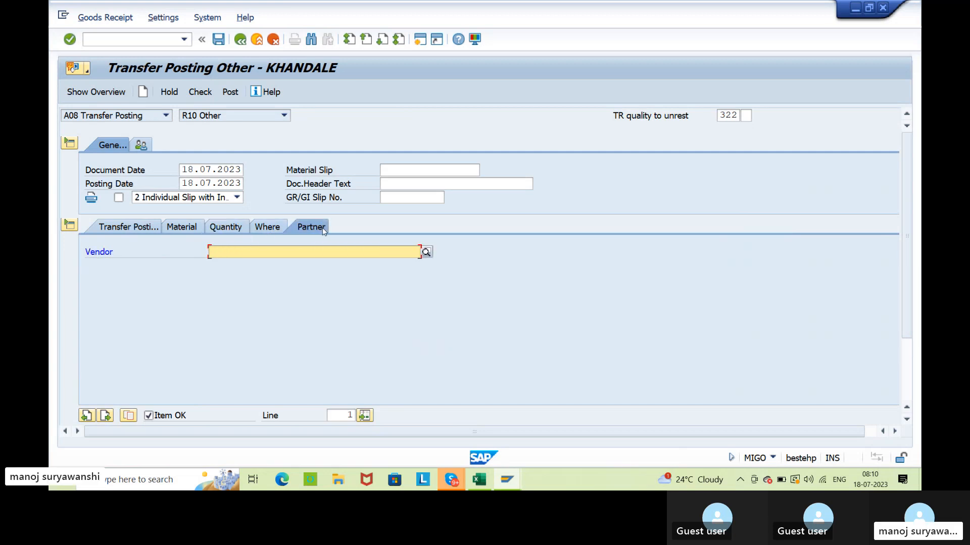
click(289, 252)
click(250, 262)
key(Return)
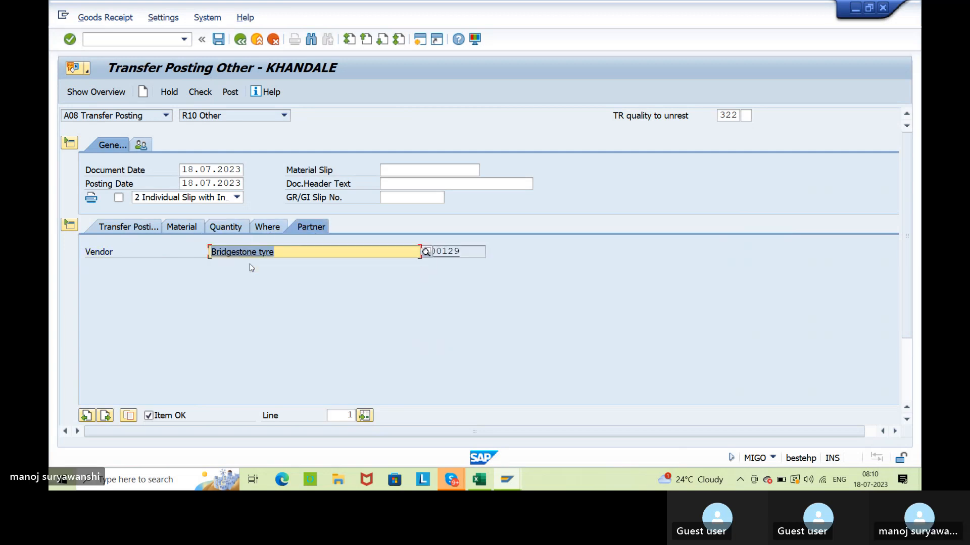
click(211, 100)
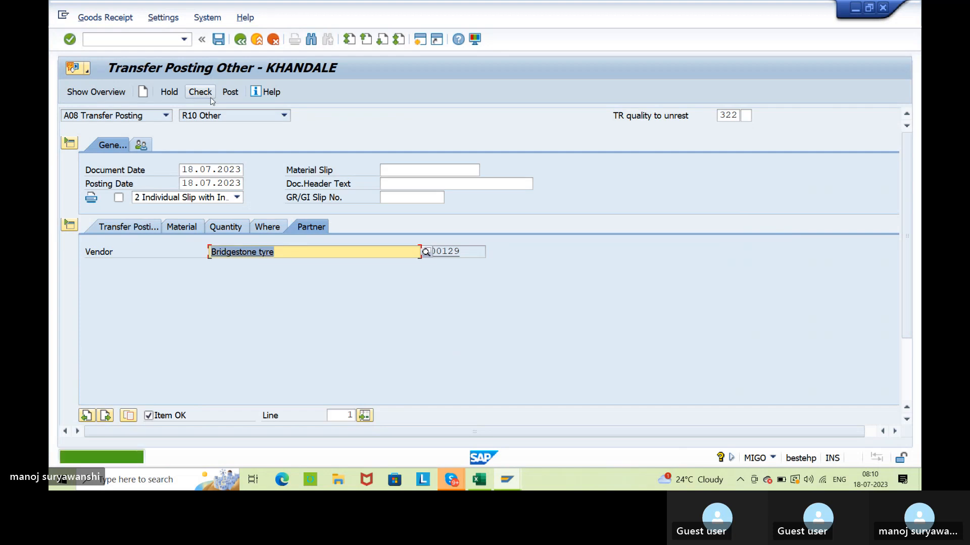
click(225, 96)
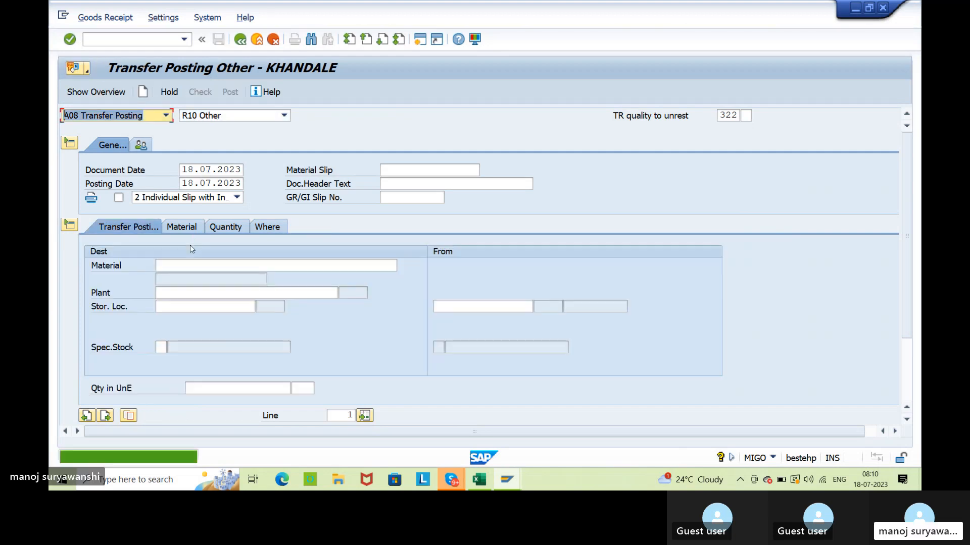
Display the just-posted material document and look up its FI documents in the document information.
click(165, 115)
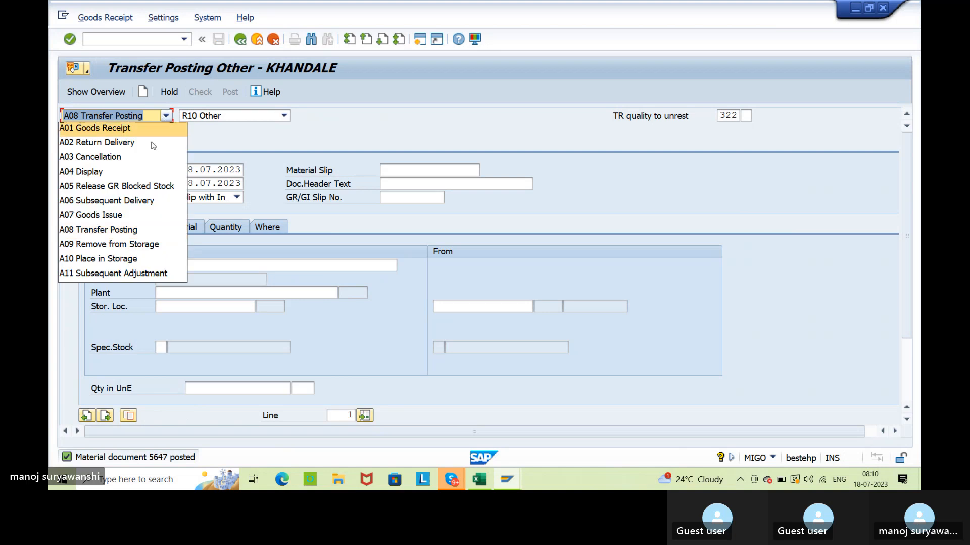
click(135, 171)
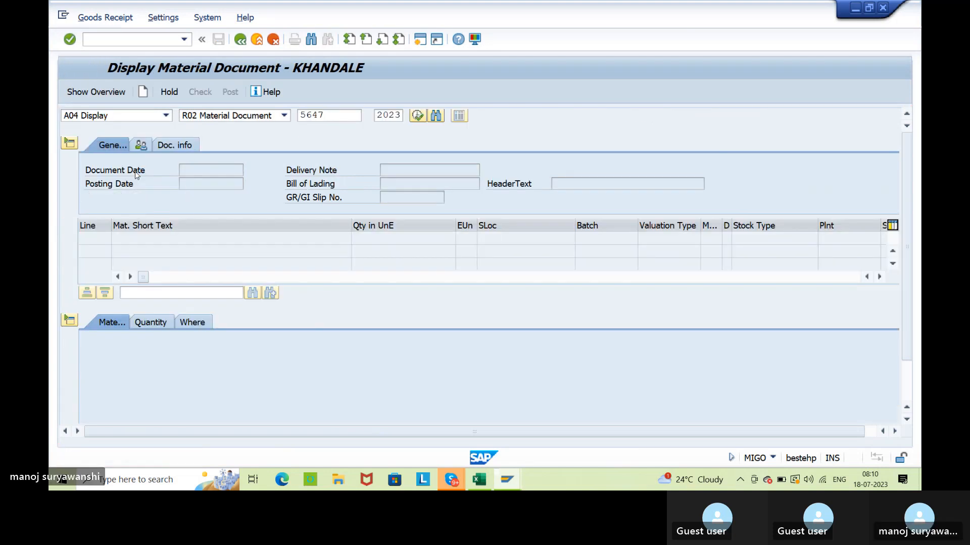
key(Return)
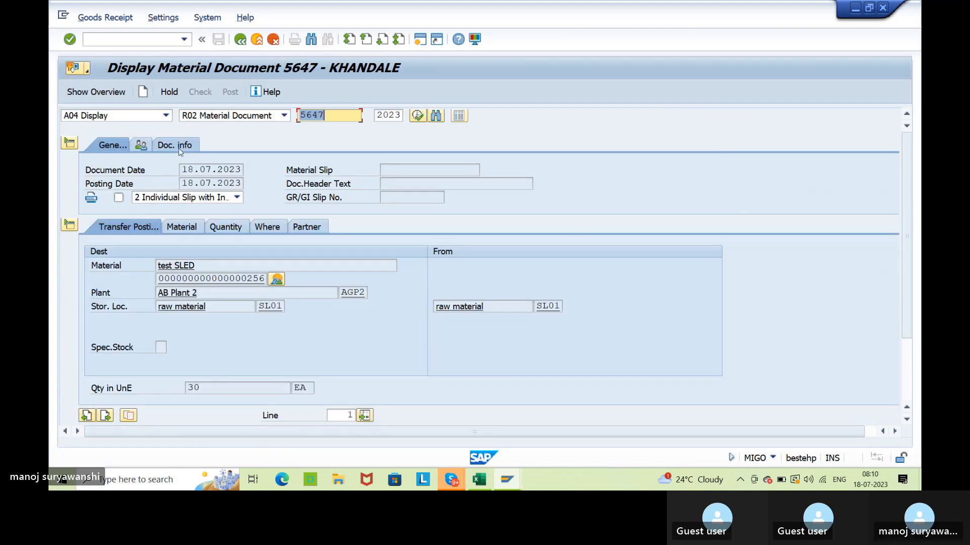
click(180, 147)
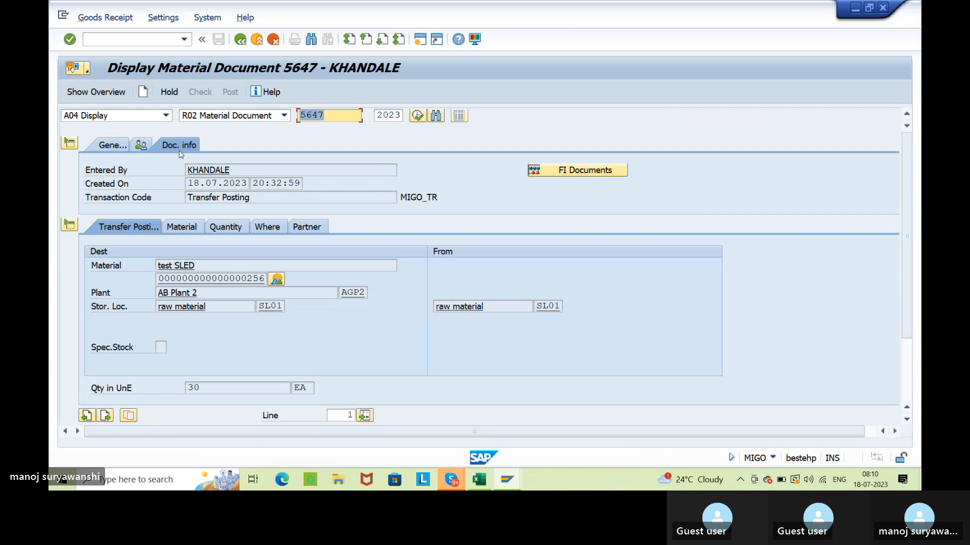
click(601, 171)
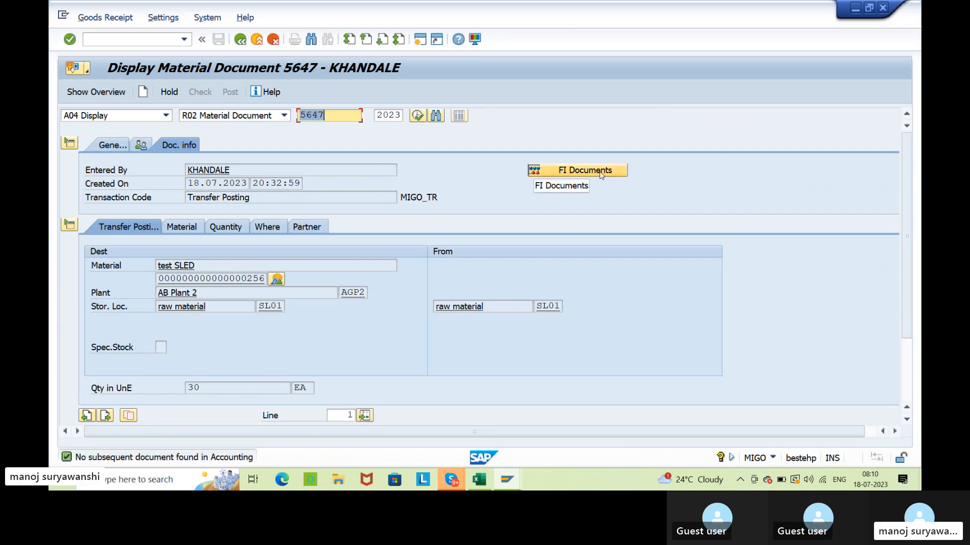
Compare the Excel note on documents generated by stock to stock transfer postings with the SAP material document's header and item line.
click(480, 479)
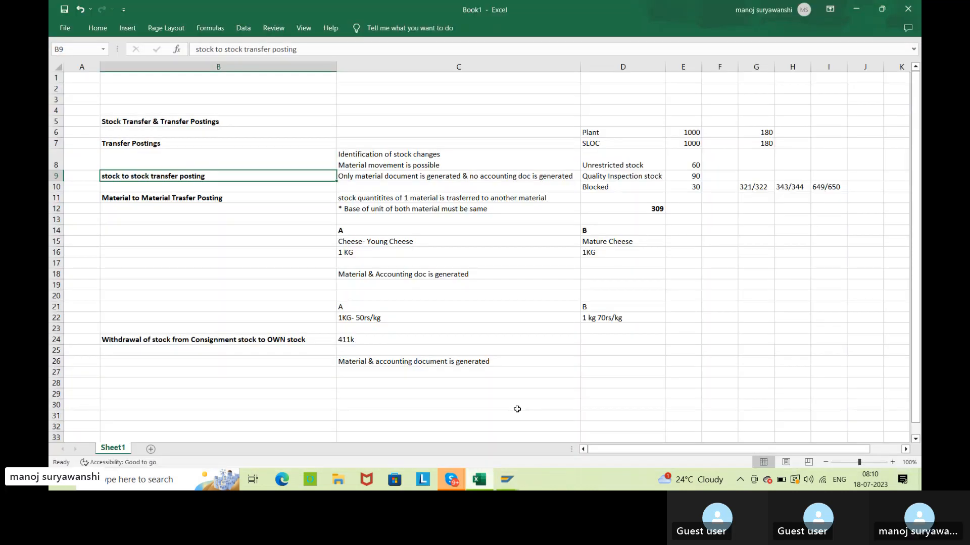
click(416, 177)
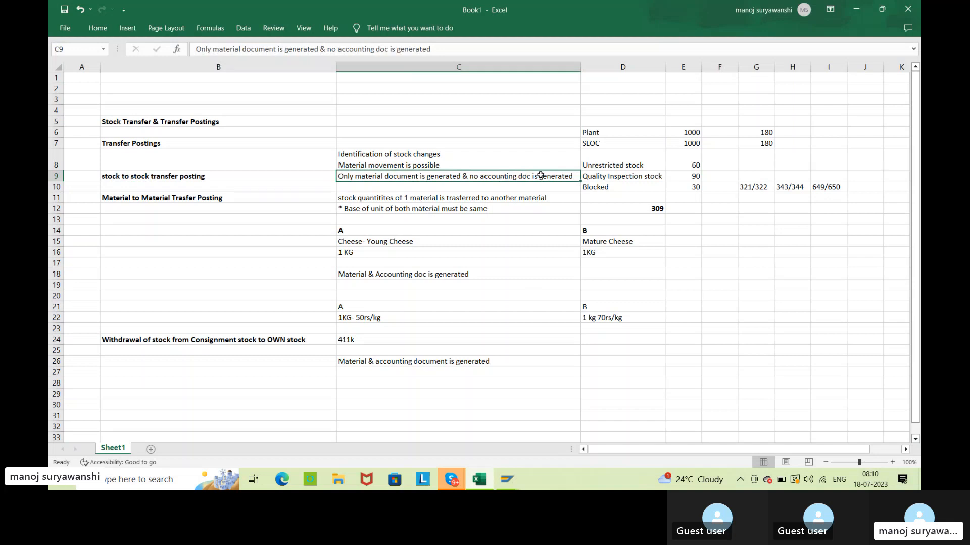
click(862, 11)
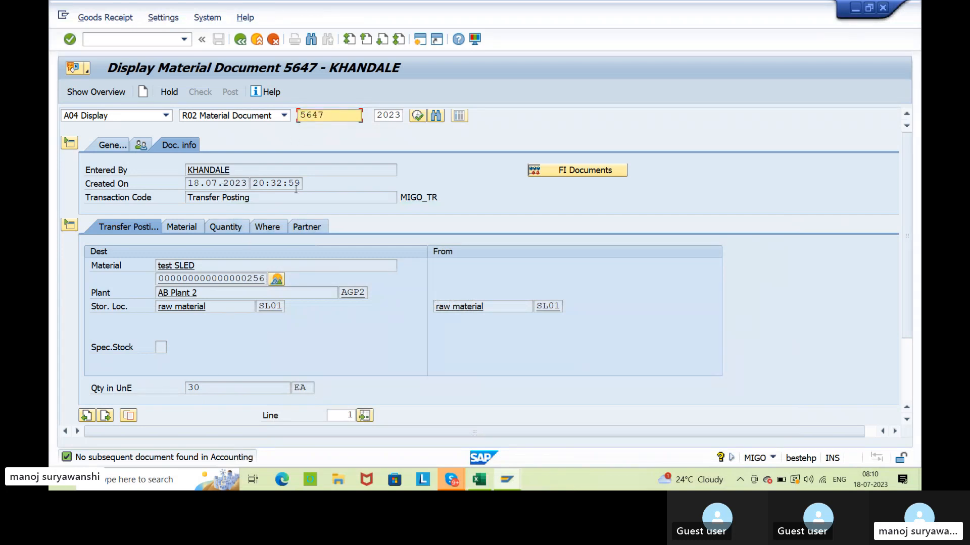
click(112, 147)
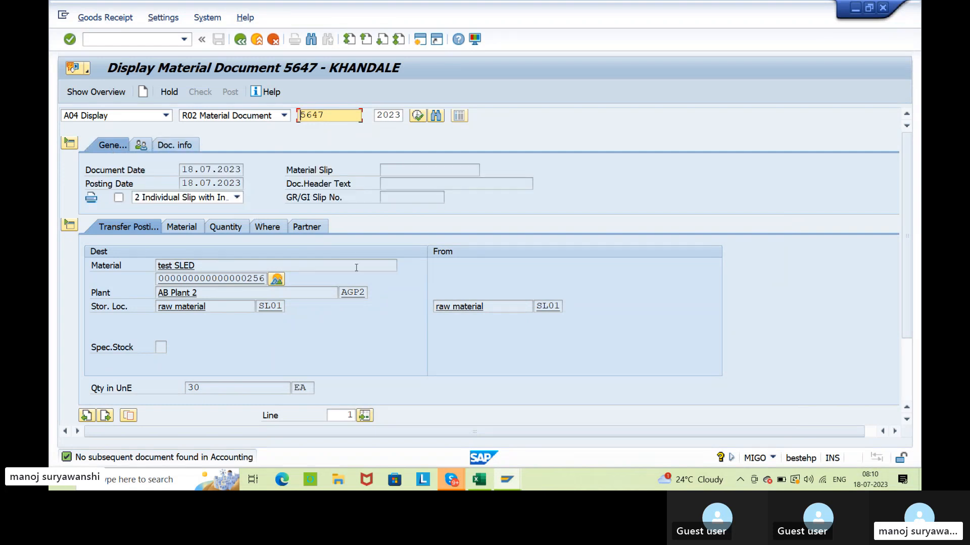
scroll(381, 336, down, 3)
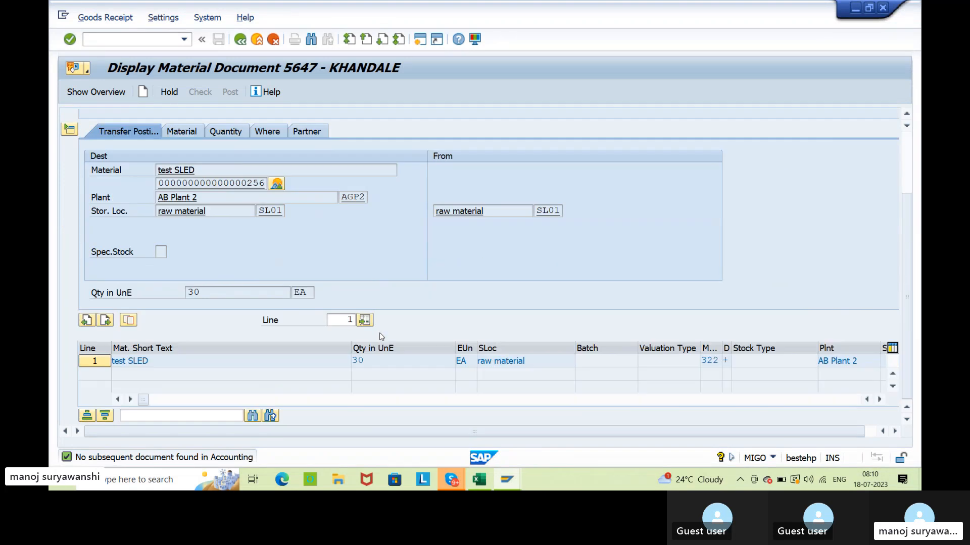
Open MMBE in a new session and examine material 256's unrestricted and quality inspection stock in AGP2 storage location SL01.
click(421, 40)
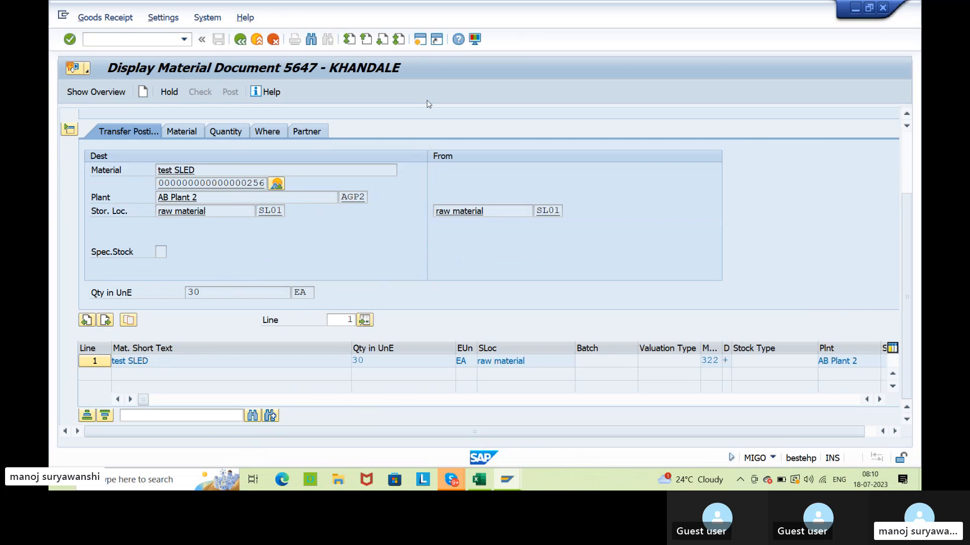
text(mmbe)
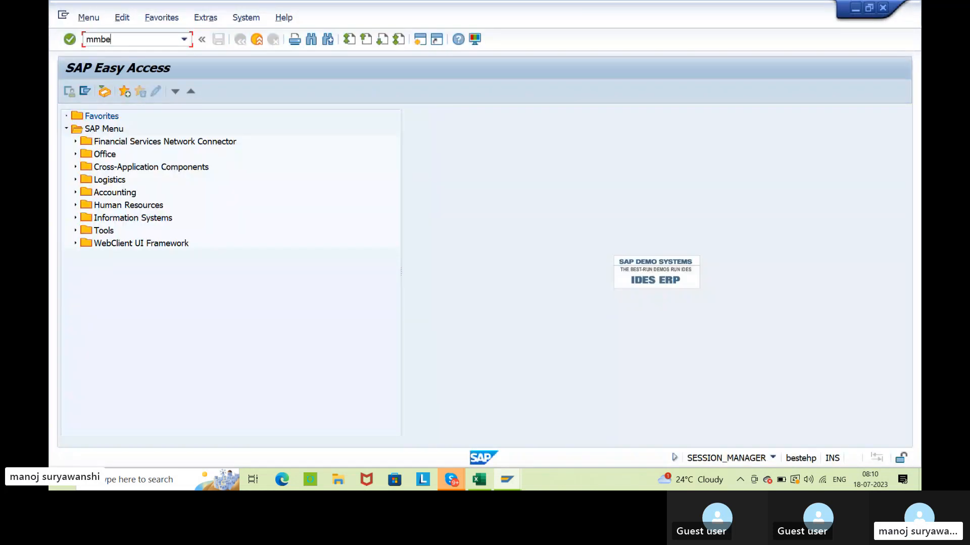
key(Return)
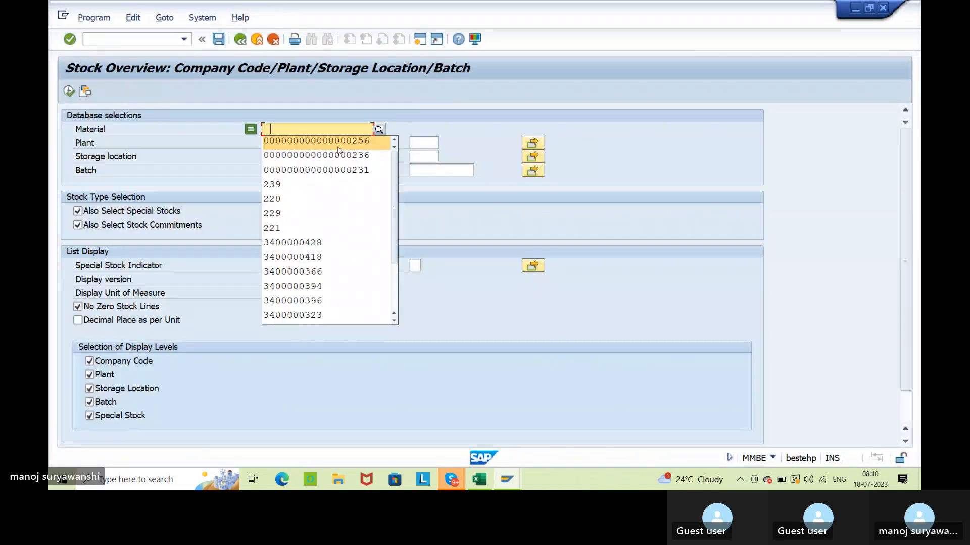
click(335, 145)
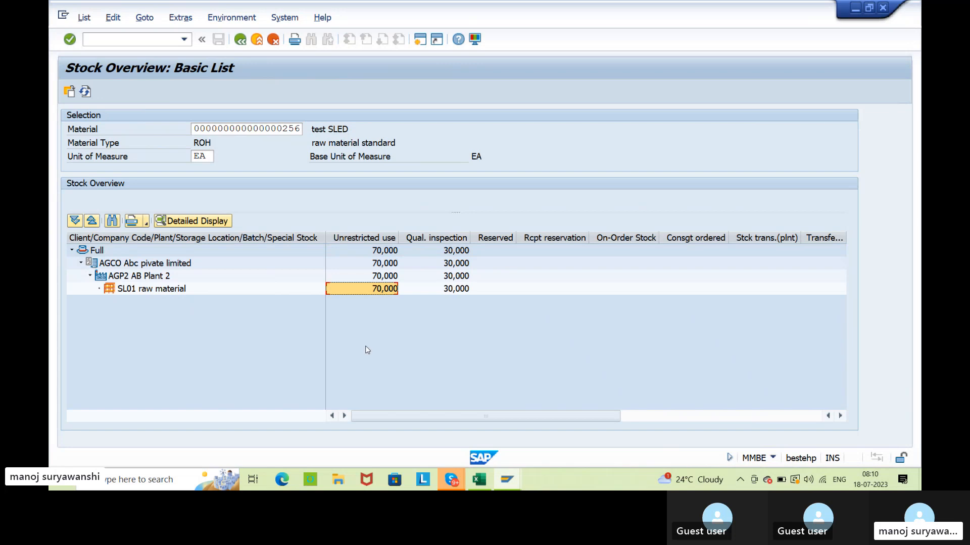
click(462, 291)
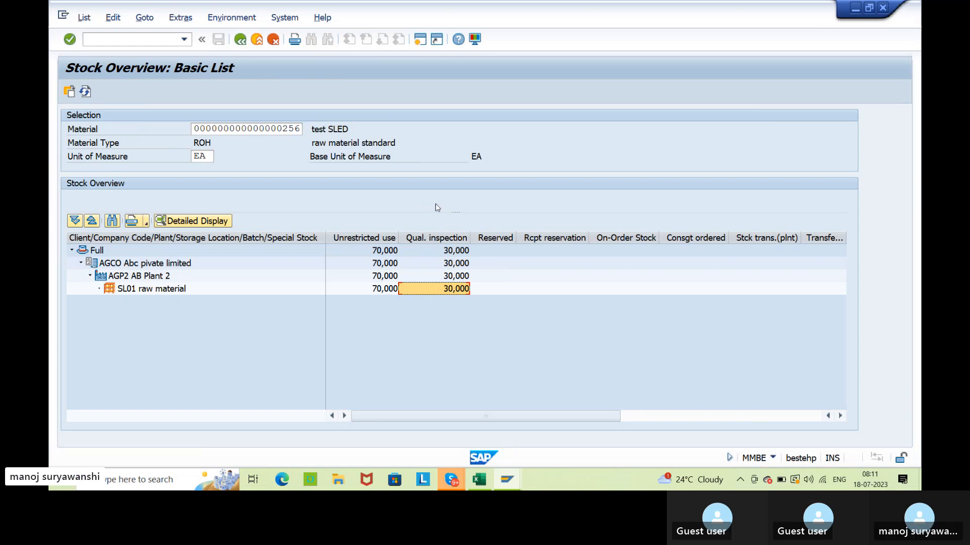
Switch to Excel and review the entries for material to material transfer posting and withdrawal from consignment to own stock.
click(485, 481)
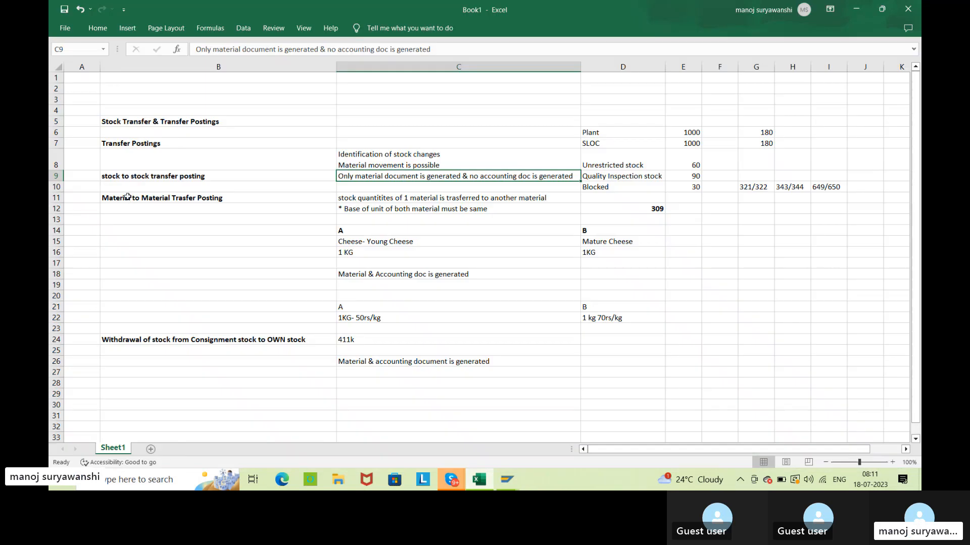
click(130, 198)
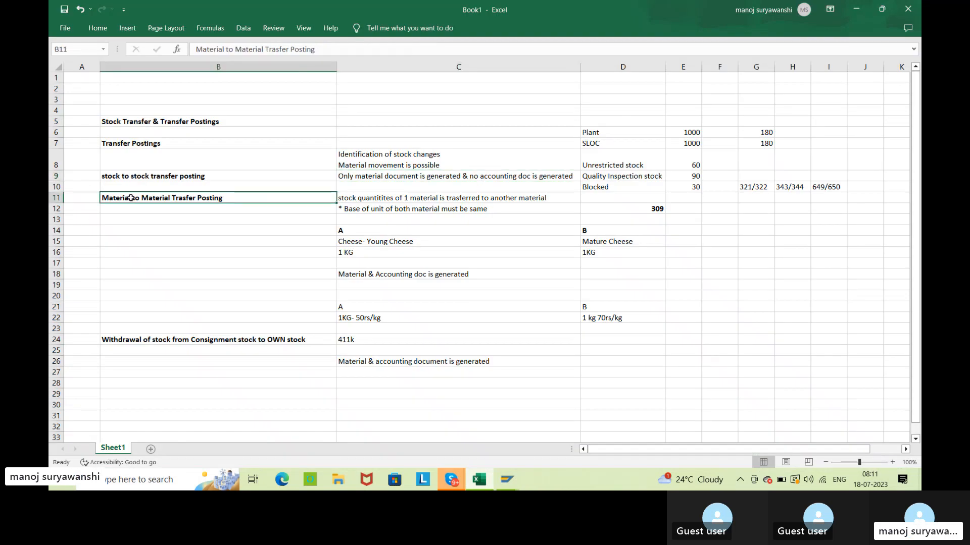
click(135, 339)
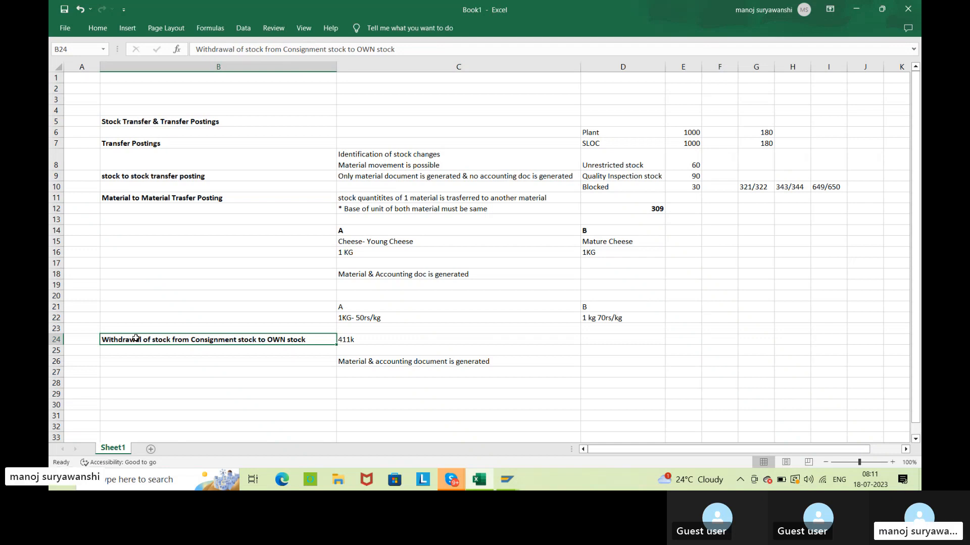
Return to the SAP material document session, leave the document and open transaction ME2N.
click(509, 480)
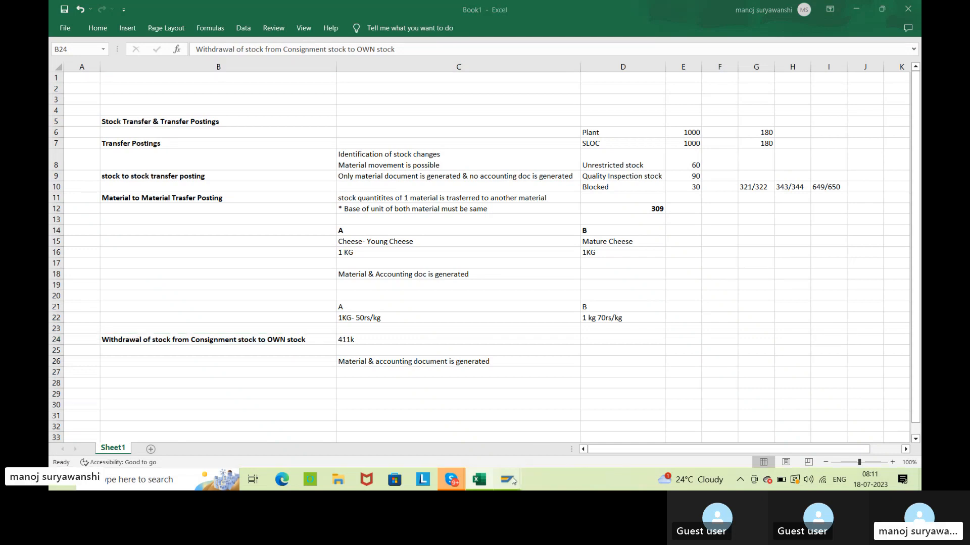
mouse_move(461, 413)
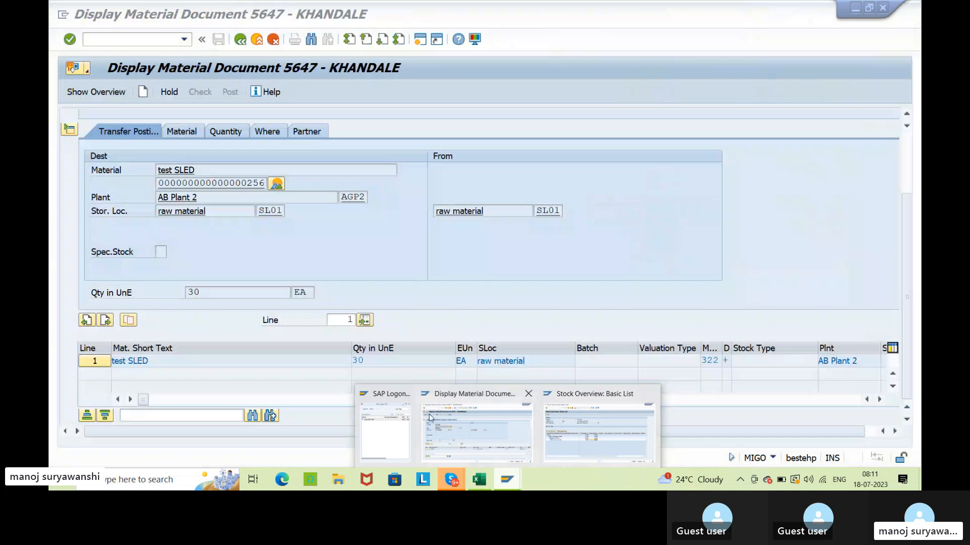
click(461, 413)
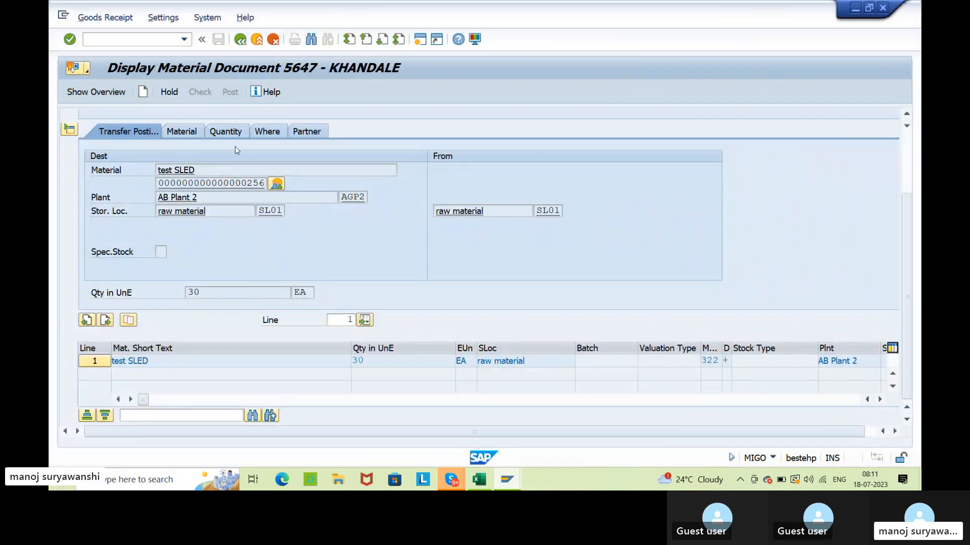
click(240, 42)
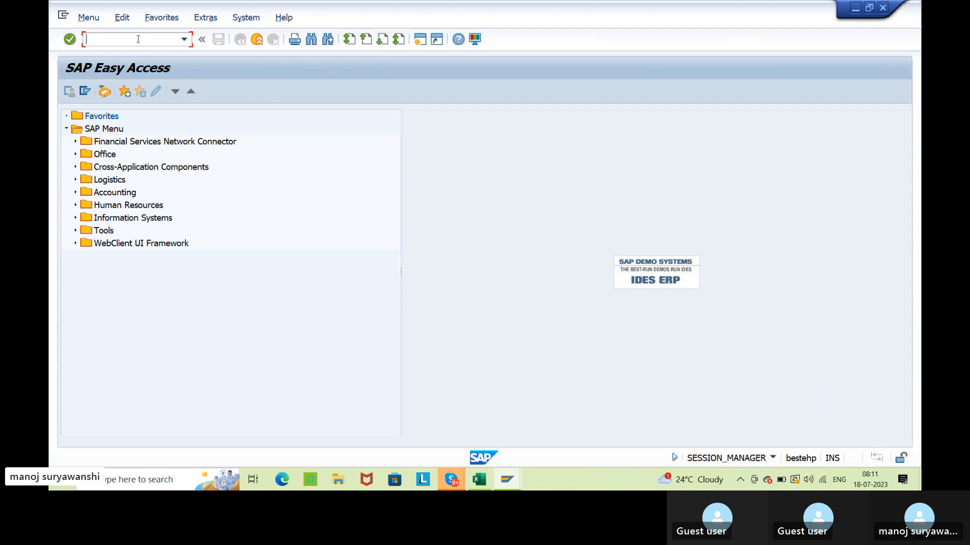
text(m)
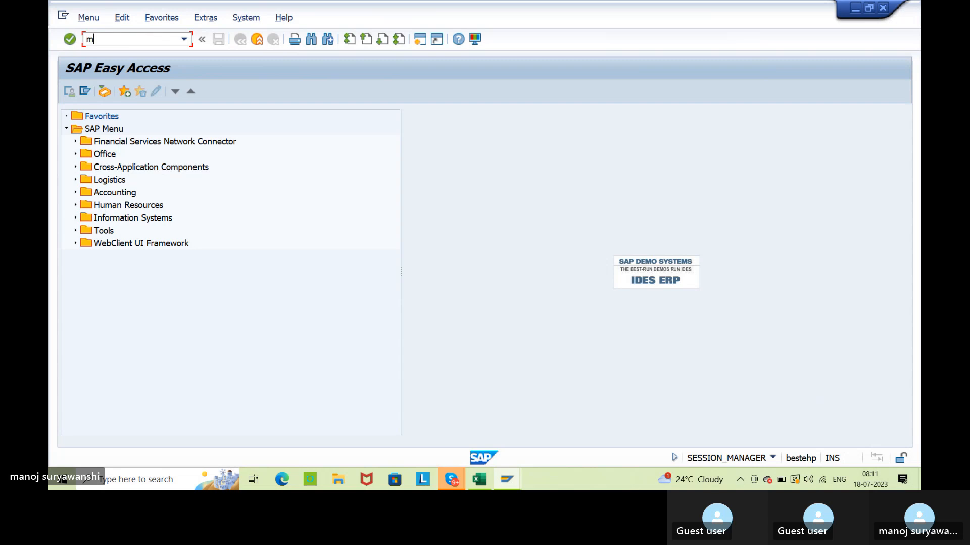
text(e2n)
key(Return)
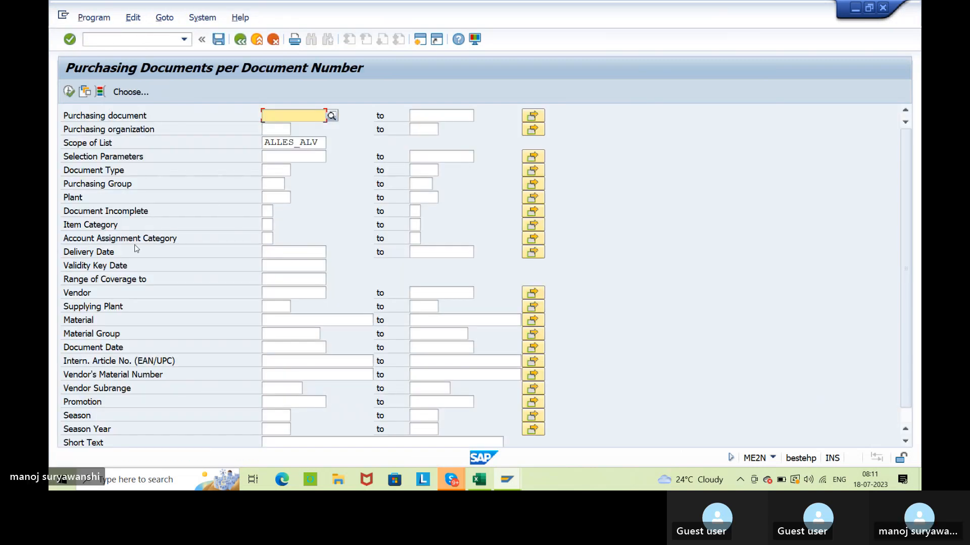
List the purchasing documents with item category K for plant AGP2.
click(268, 225)
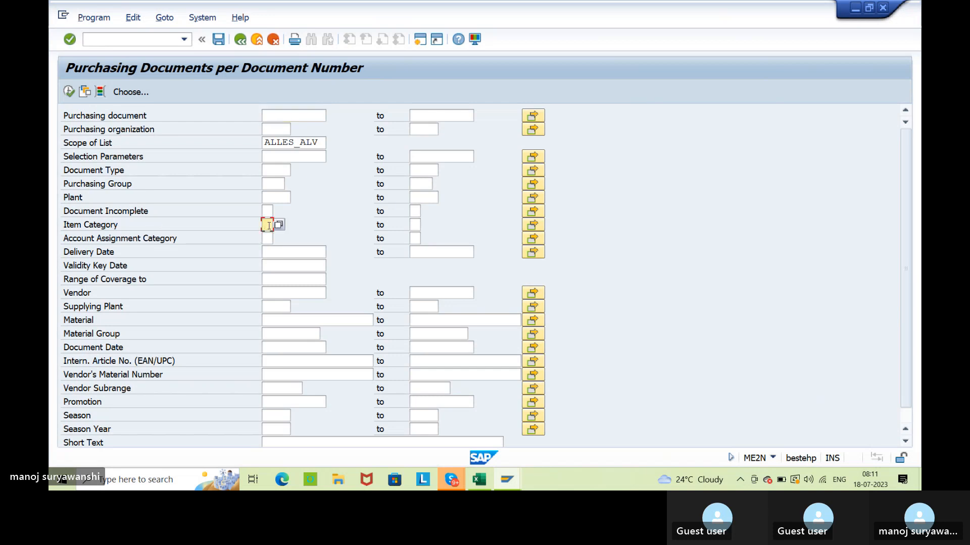
double_click(267, 224)
click(273, 198)
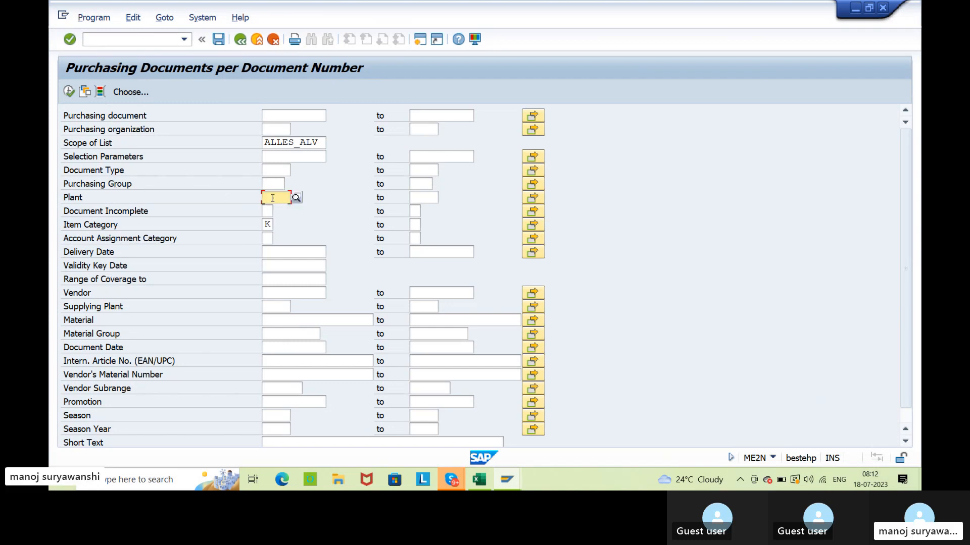
text(agp2)
key(Return)
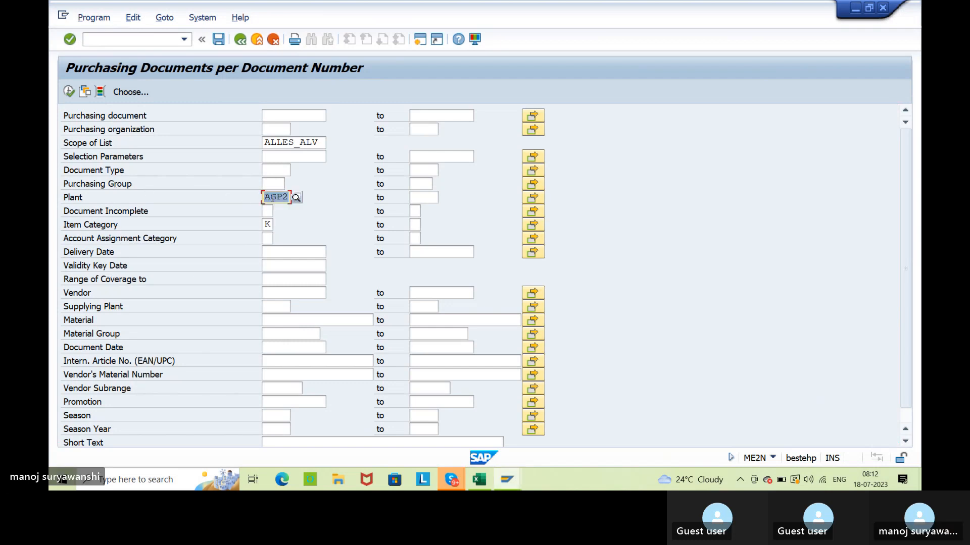
click(69, 91)
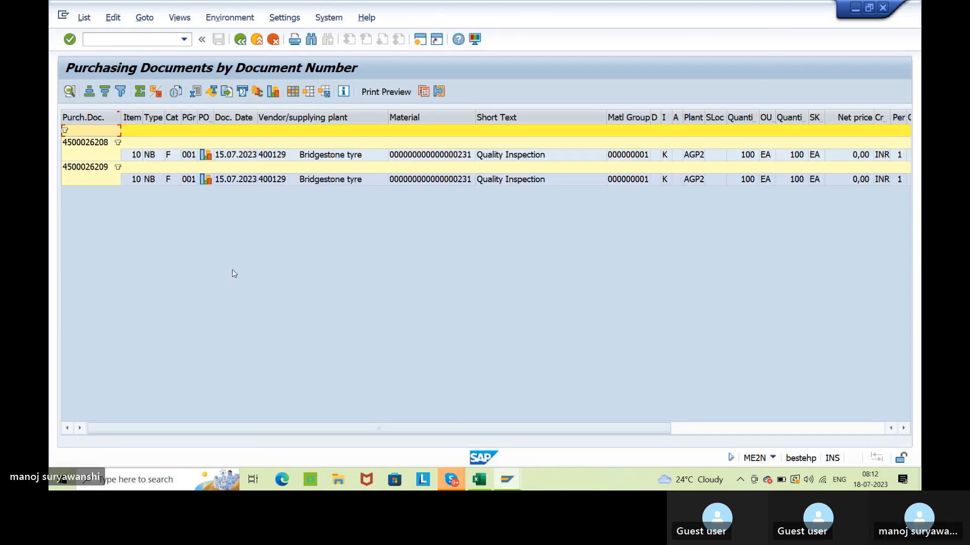
Take material 231 from the purchasing list and display its MMBE stock overview for plant AGP2, widening the hierarchy column slightly.
click(443, 157)
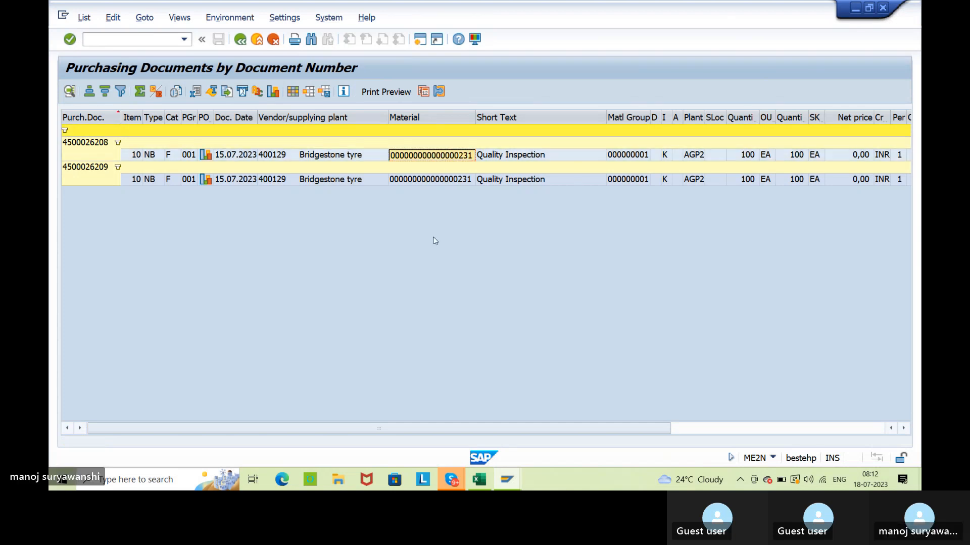
key(alt+Tab)
key(alt+Tab)
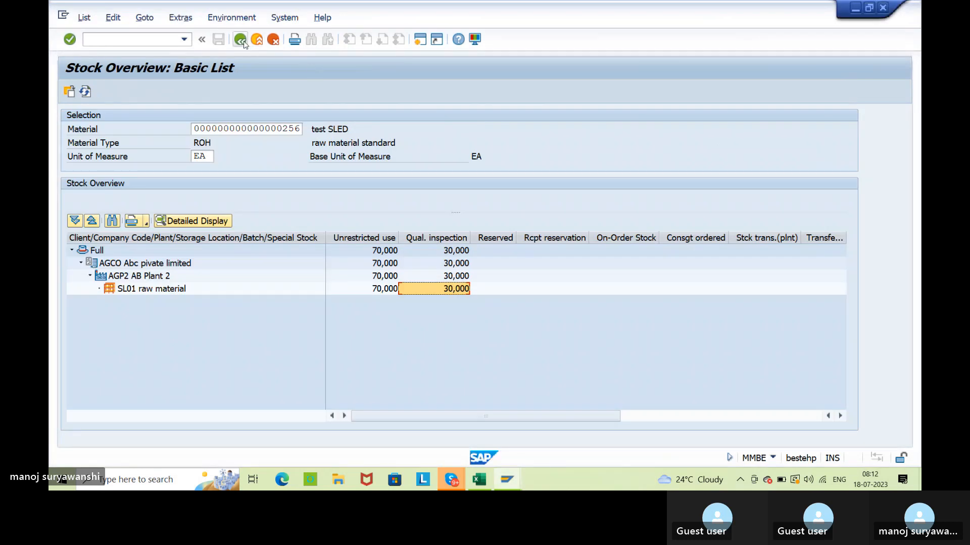
click(240, 39)
text(231)
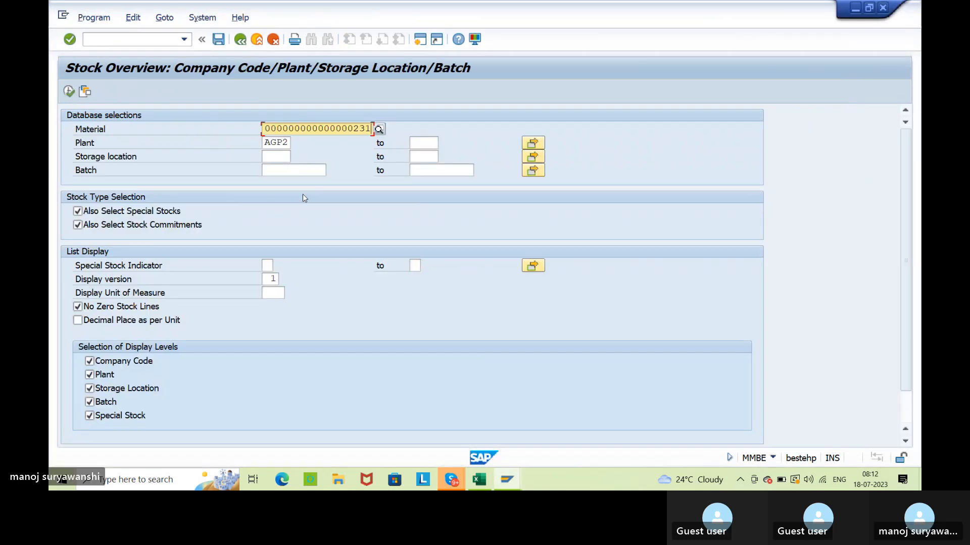
click(68, 91)
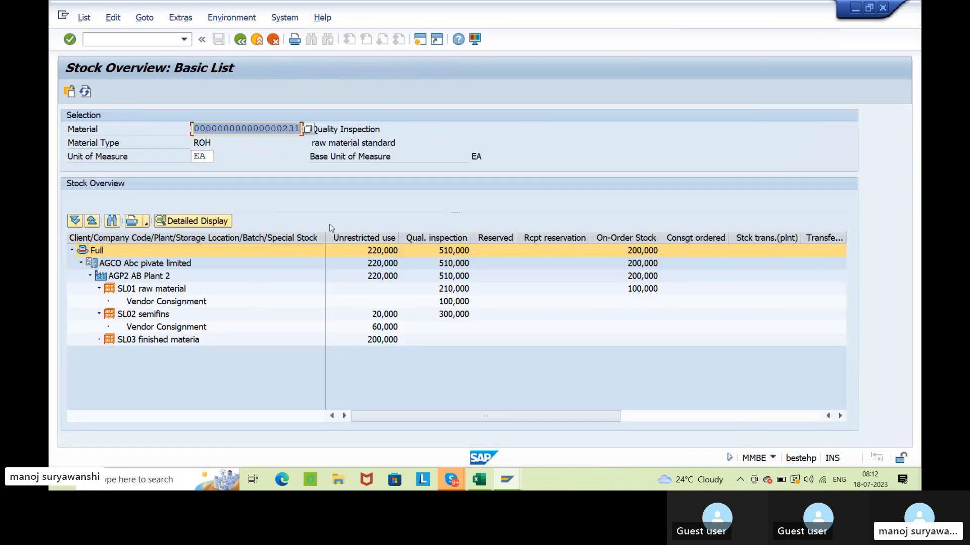
drag(326, 238, 337, 238)
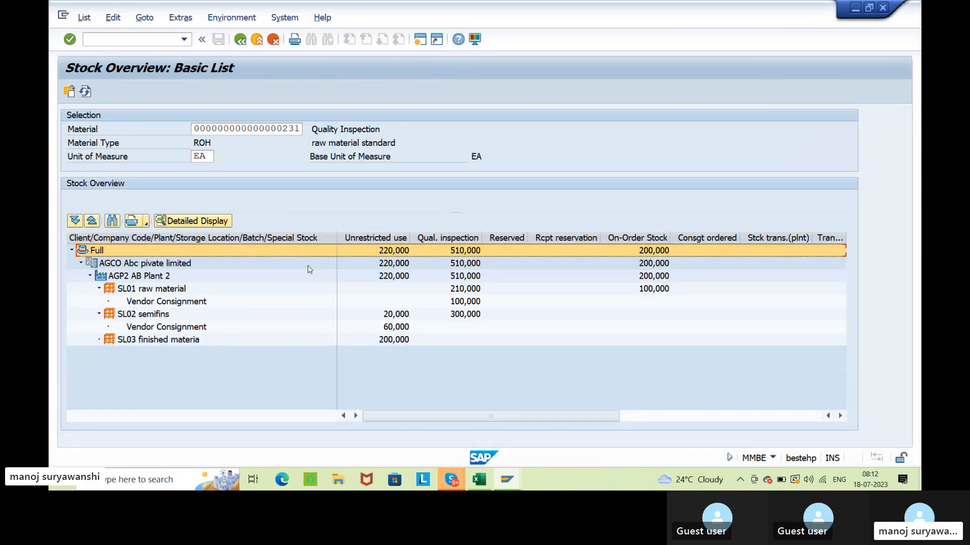
Examine the vendor consignment stock of material 231 in storage locations SL01 and SL02, noting the stock type of each.
click(182, 303)
click(171, 328)
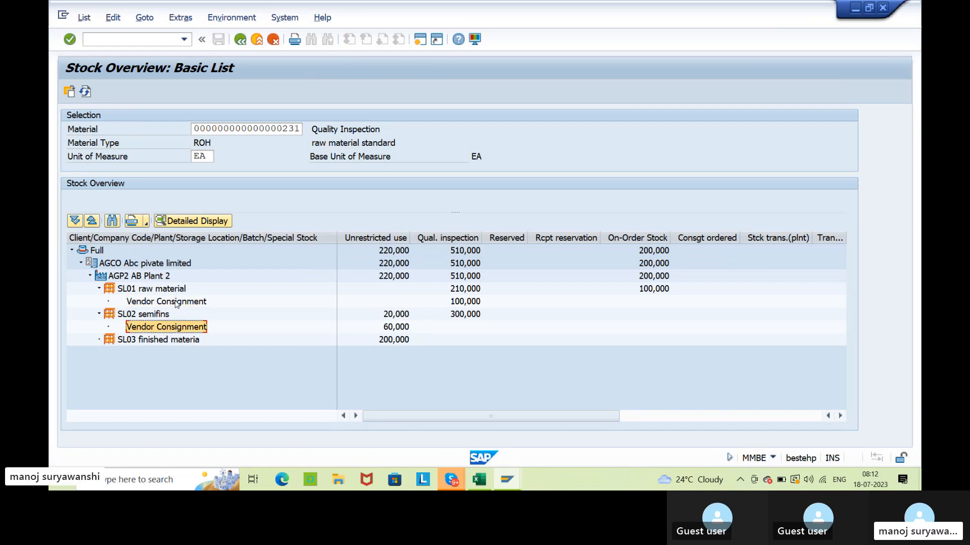
click(142, 316)
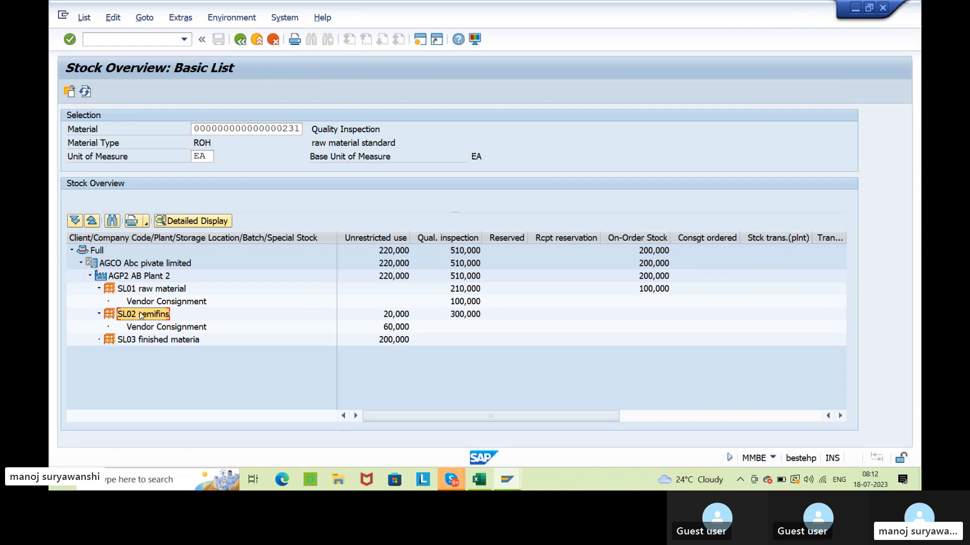
click(144, 305)
click(149, 294)
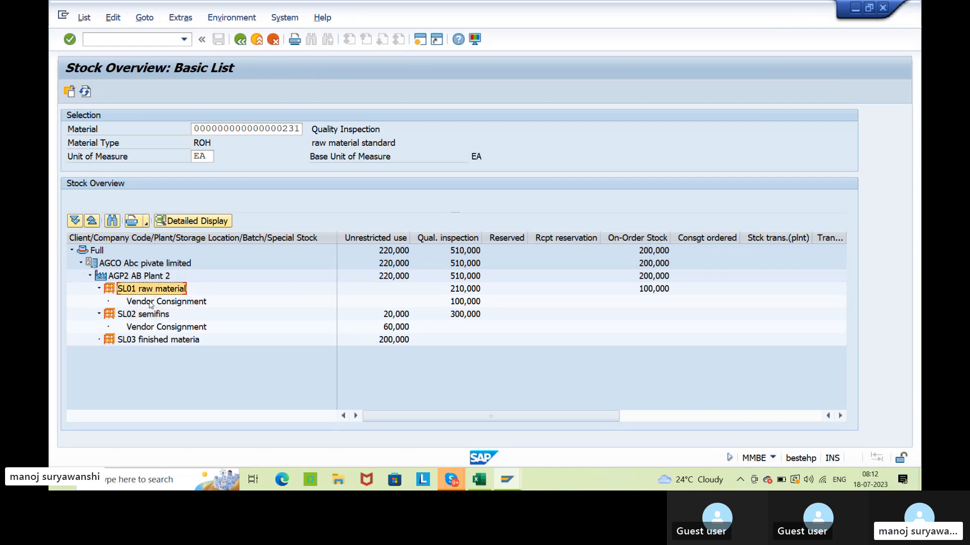
click(150, 303)
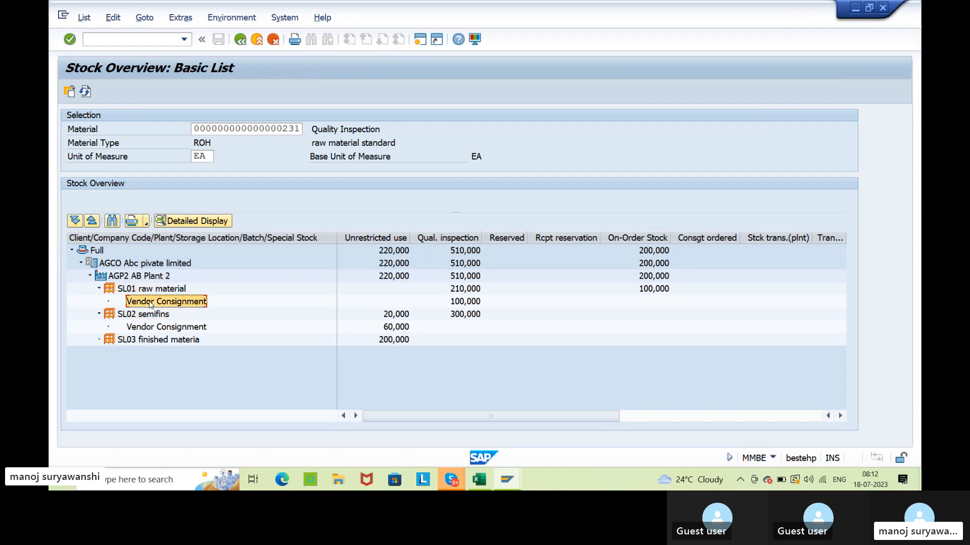
click(468, 303)
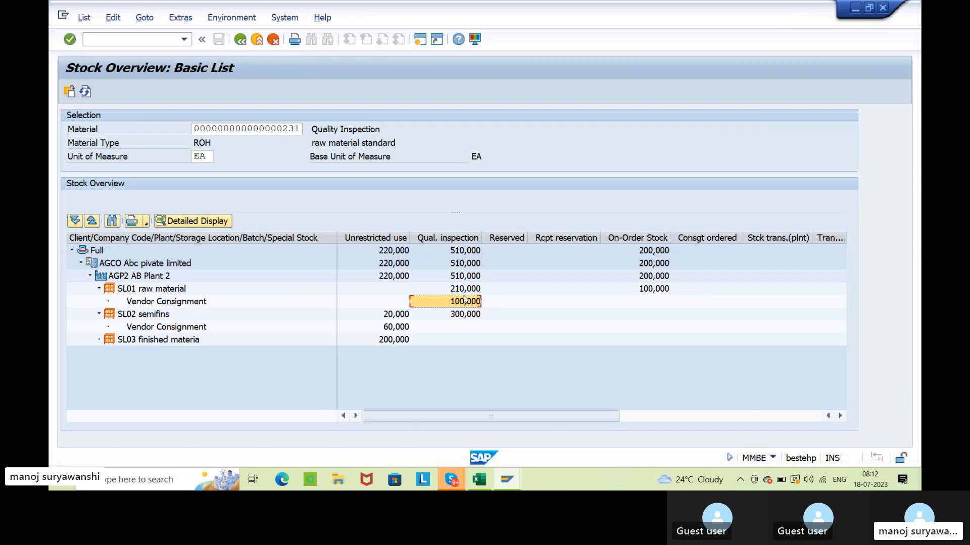
click(127, 329)
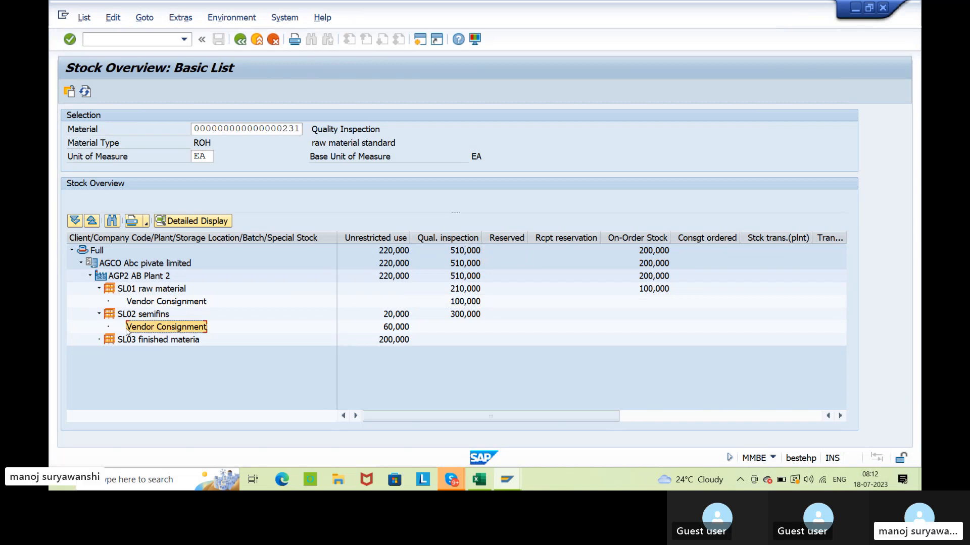
click(137, 317)
click(143, 326)
click(399, 332)
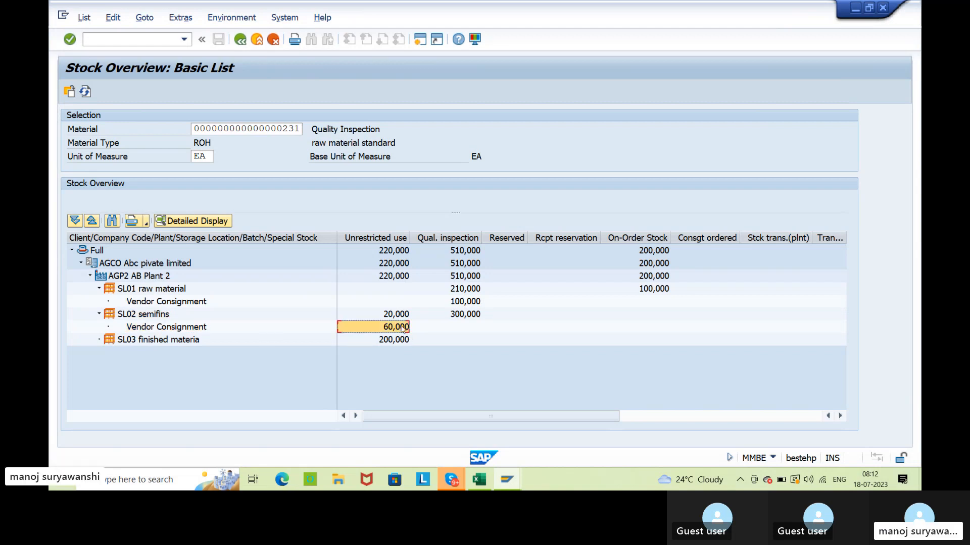
Compare plant AGP2's unrestricted-use total with the own stock in storage locations SL01, SL02 and SL03.
click(169, 278)
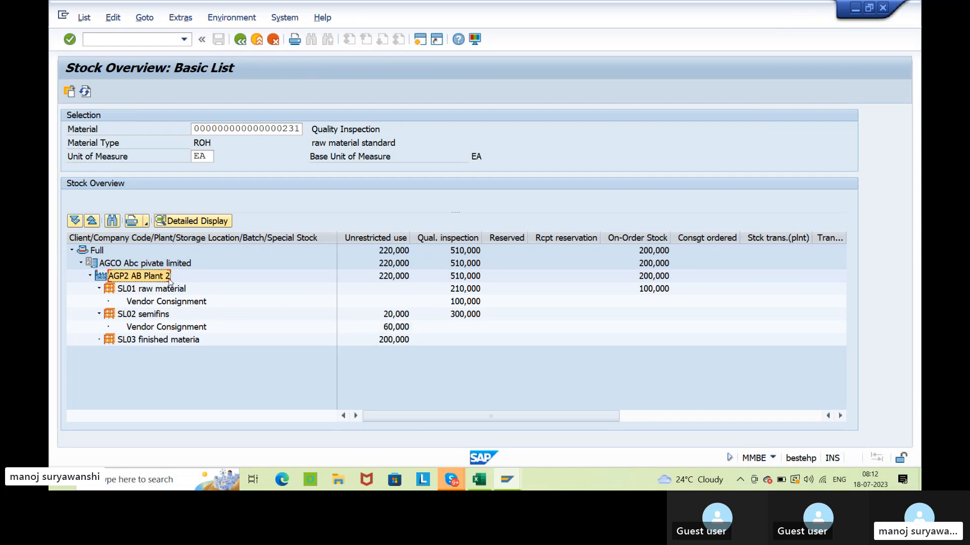
click(401, 279)
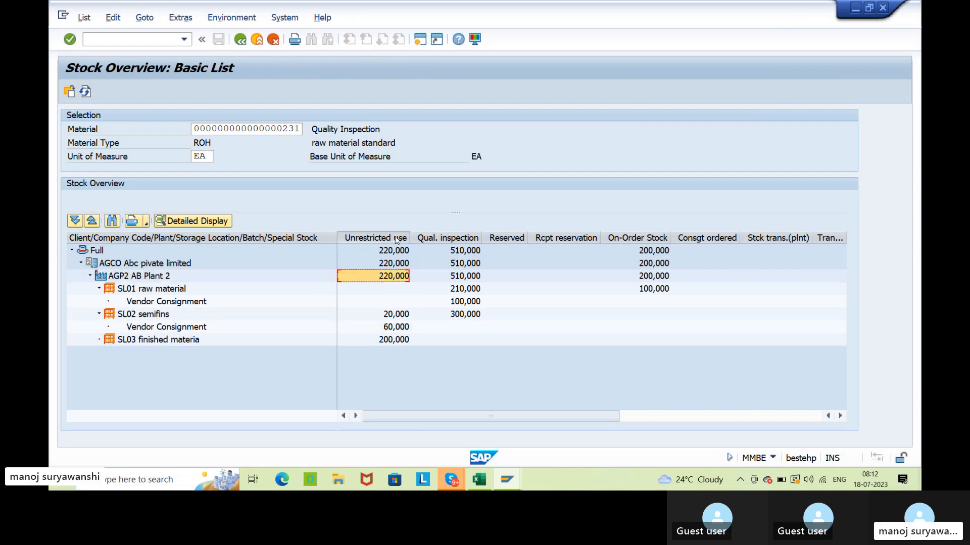
click(396, 237)
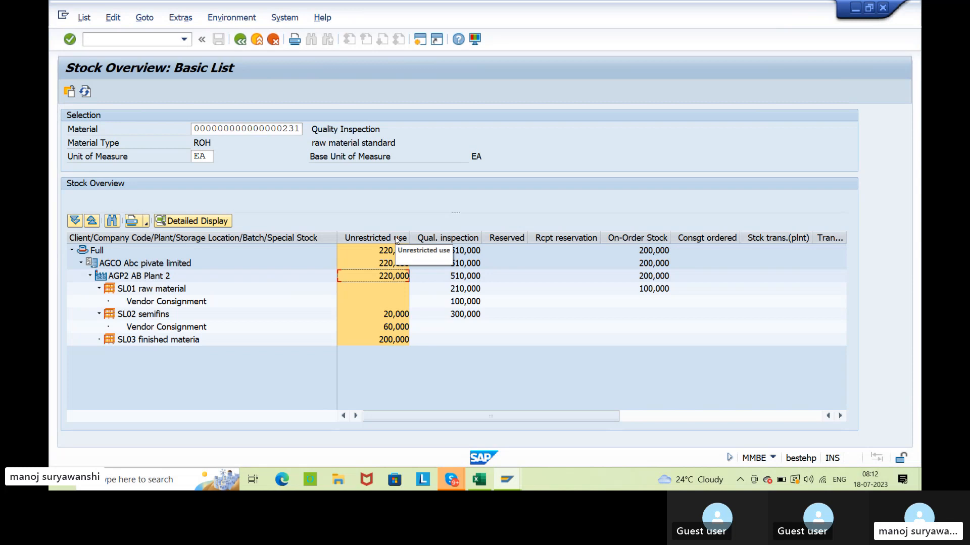
click(384, 281)
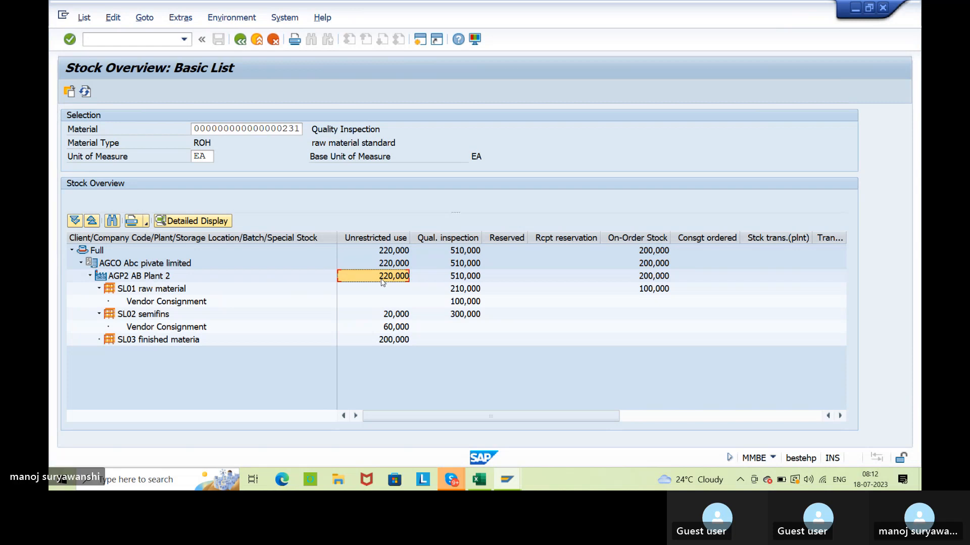
click(383, 291)
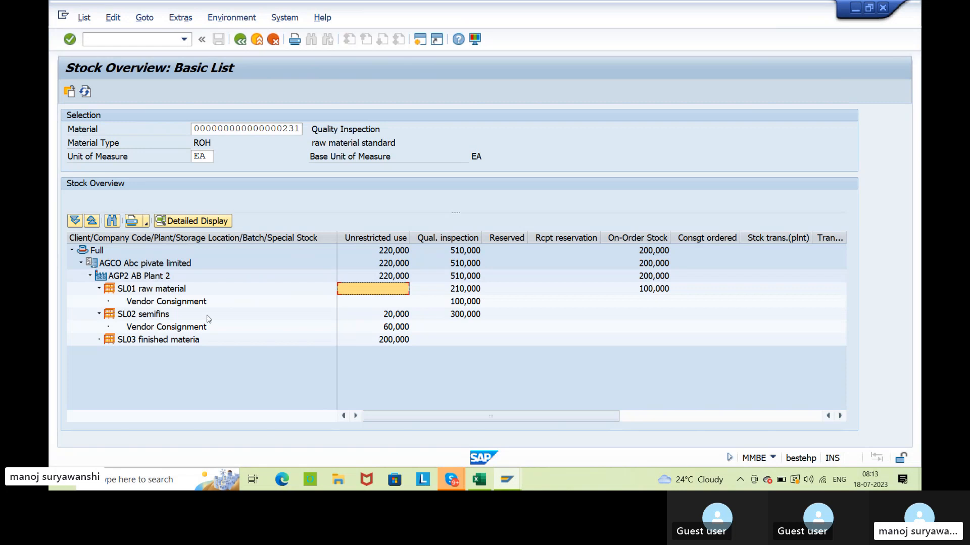
click(174, 316)
click(392, 318)
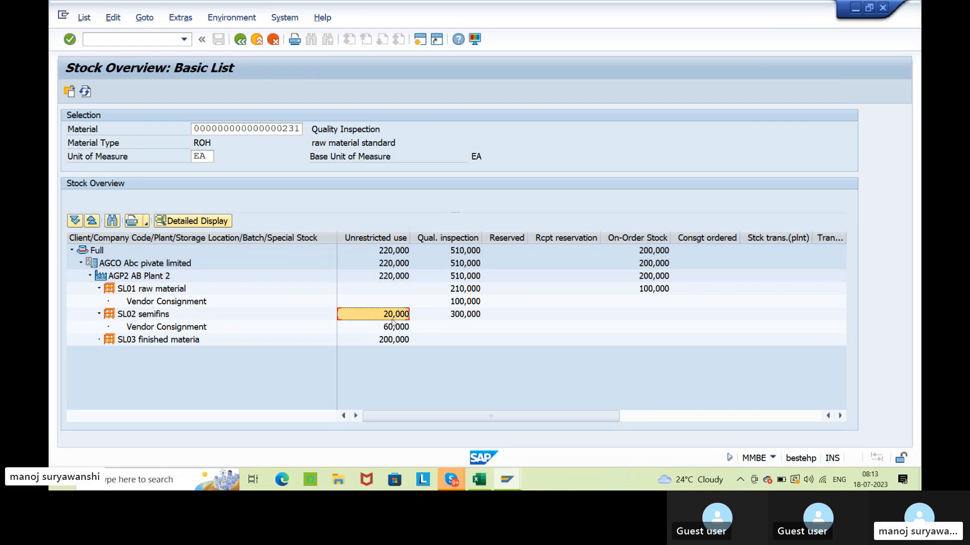
click(165, 342)
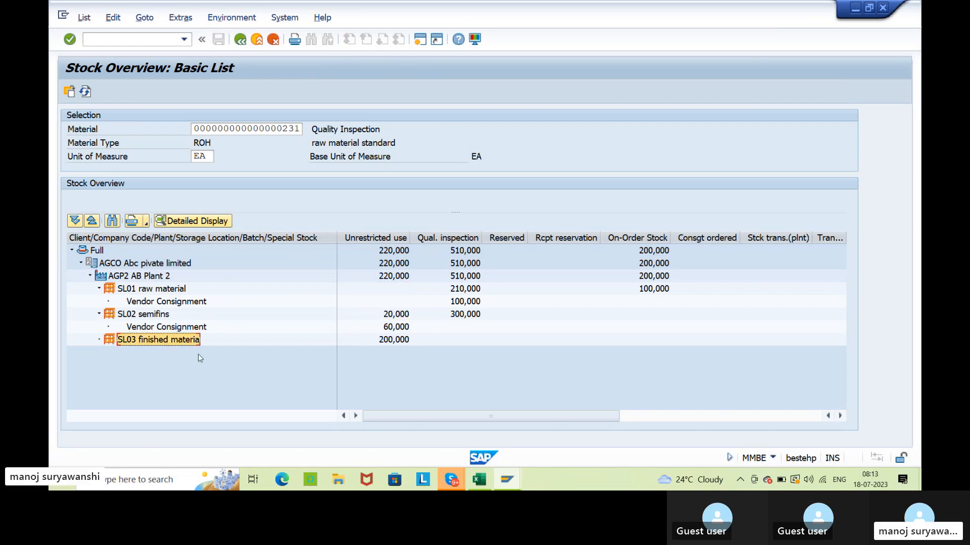
click(402, 342)
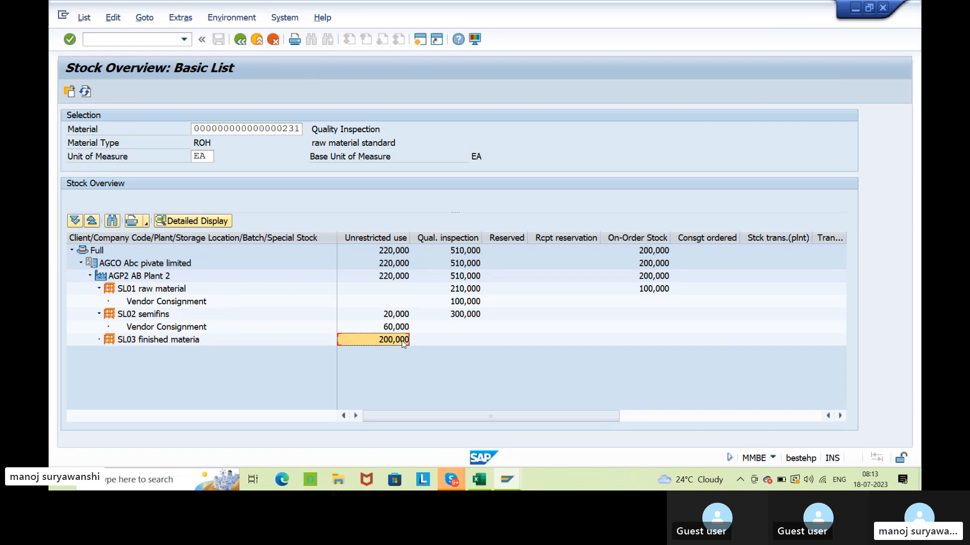
click(404, 318)
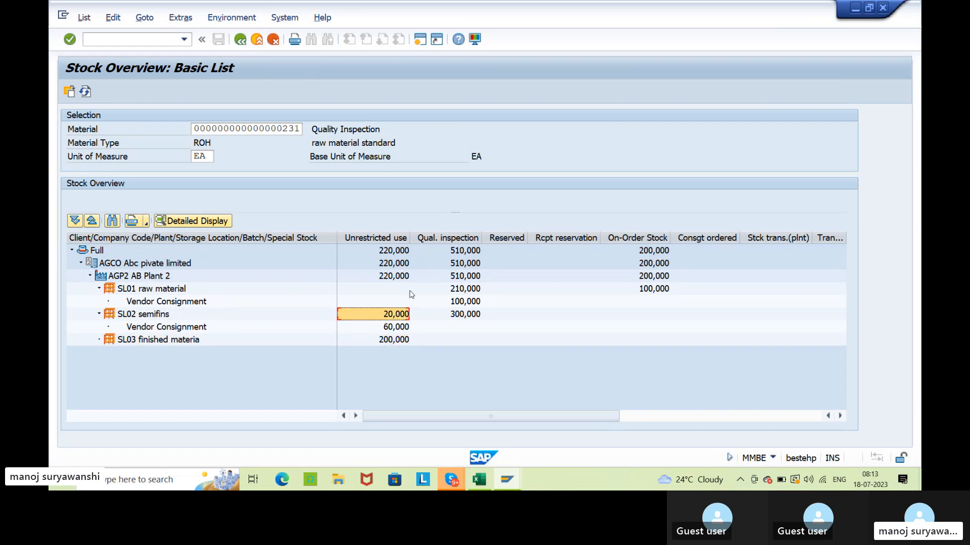
click(403, 277)
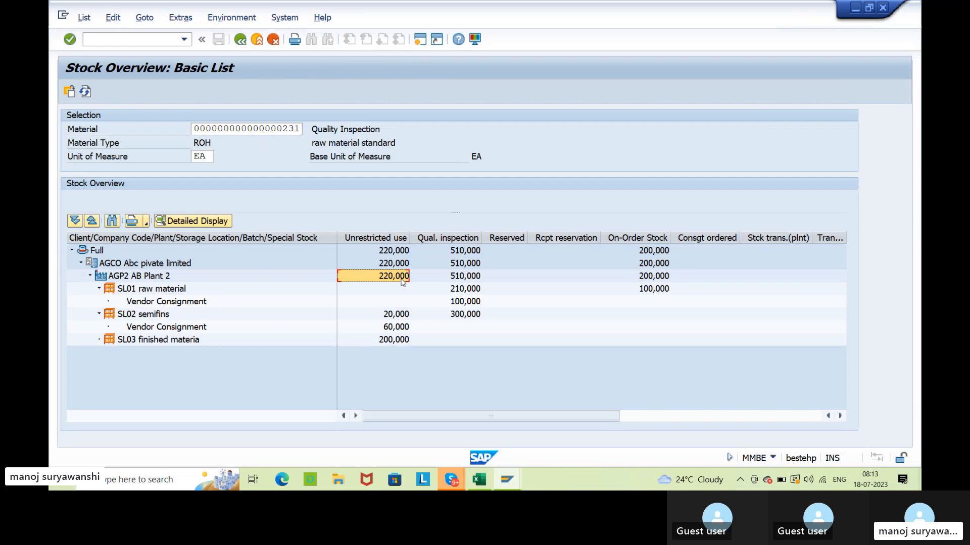
Check whether SL02's vendor consignment stock is included in plant AGP2's unrestricted-use total.
click(394, 330)
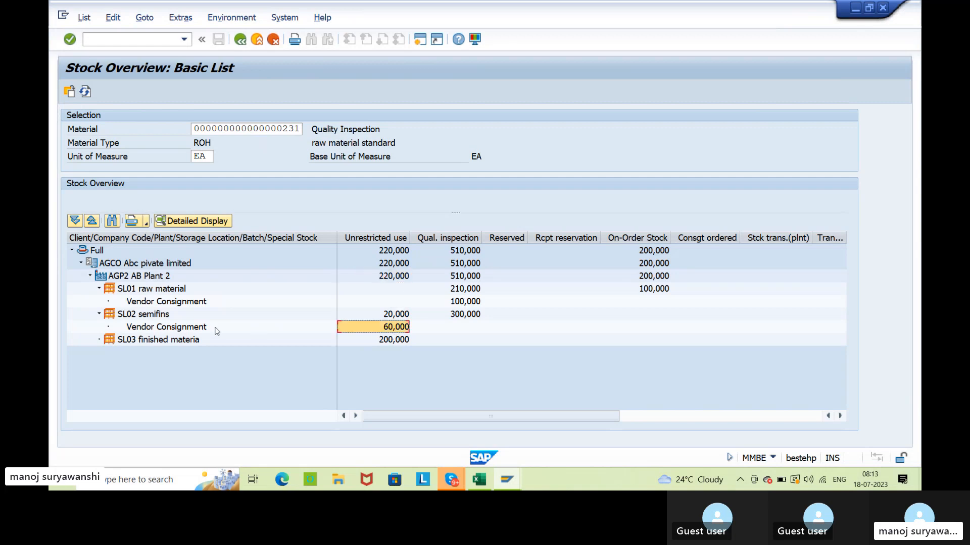
click(188, 330)
click(382, 329)
click(391, 277)
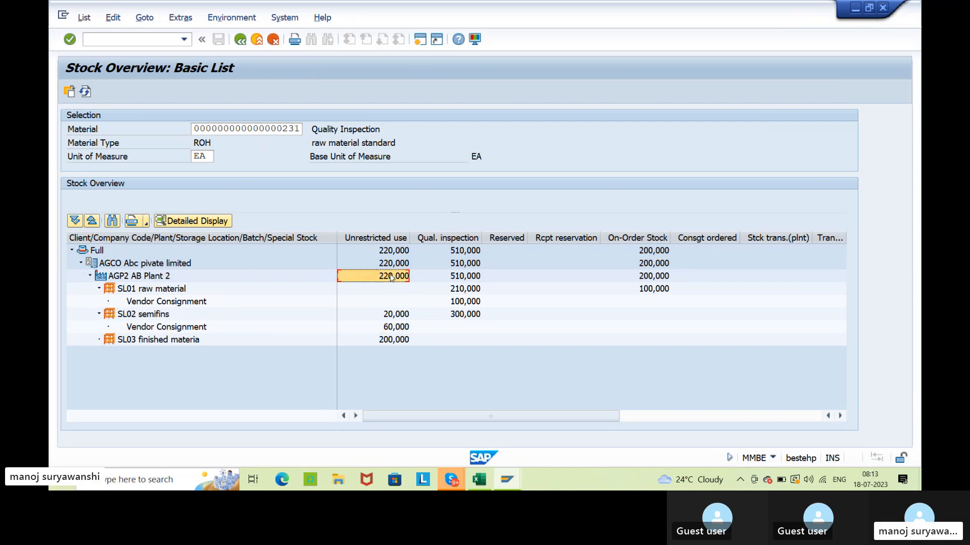
click(392, 340)
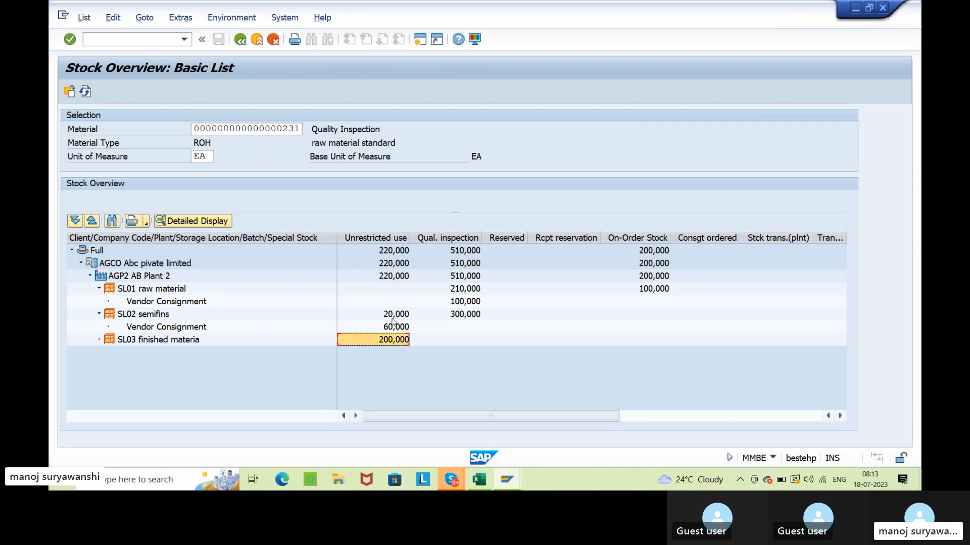
click(392, 317)
click(393, 329)
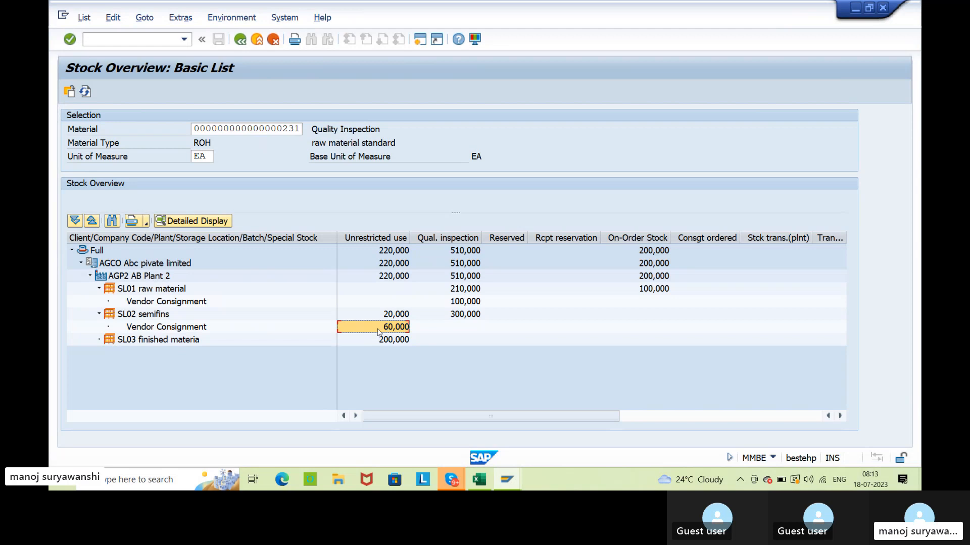
Examine SL02's unrestricted vendor consignment stock alongside the storage location's own unrestricted stock for the withdrawal to own stock.
click(205, 328)
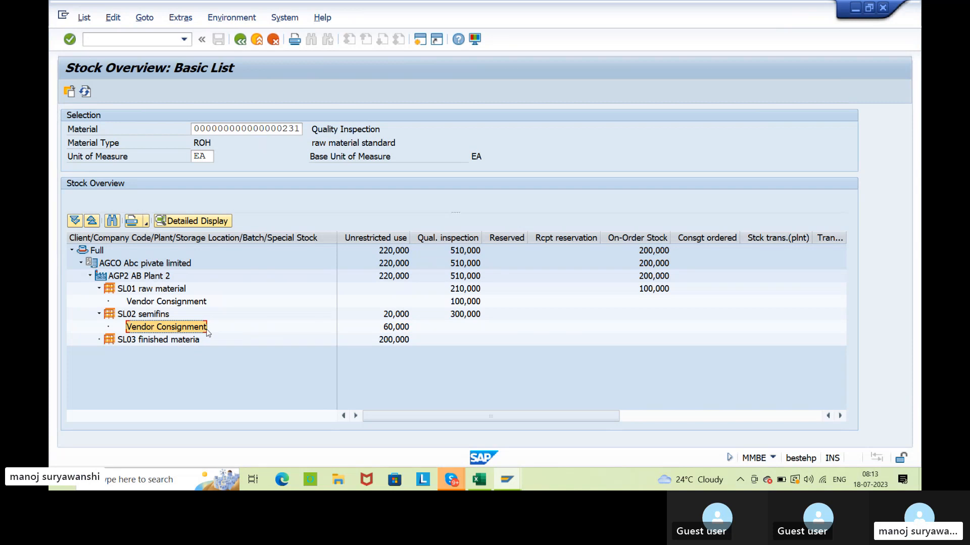
click(394, 330)
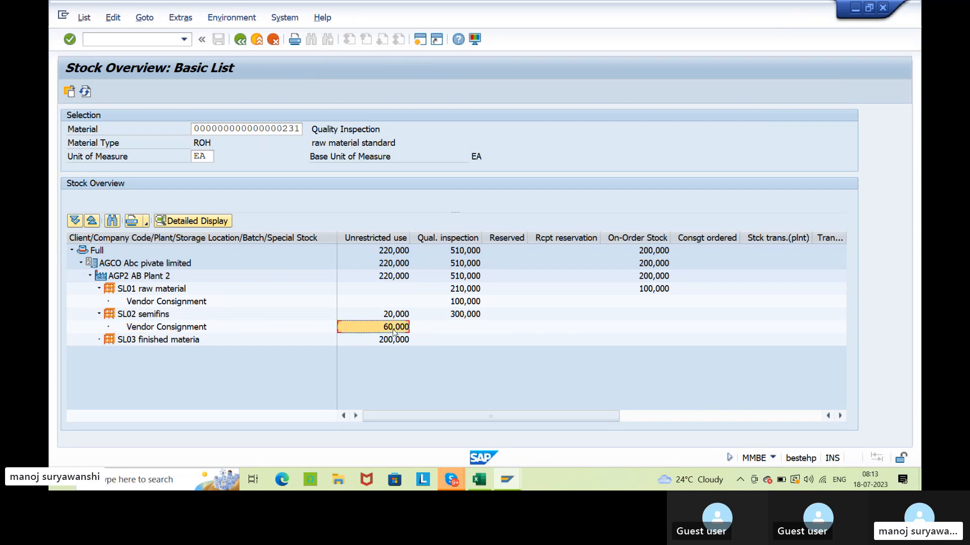
click(153, 316)
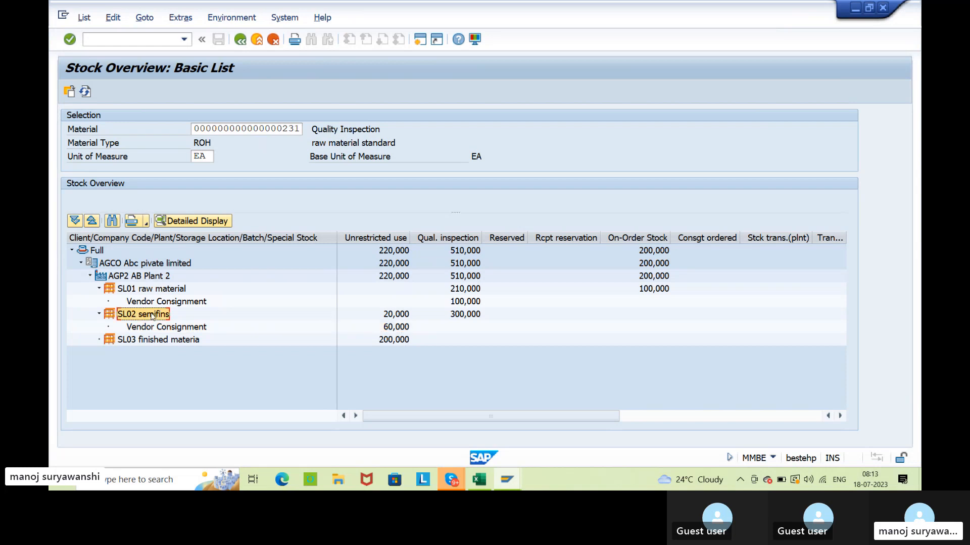
click(162, 328)
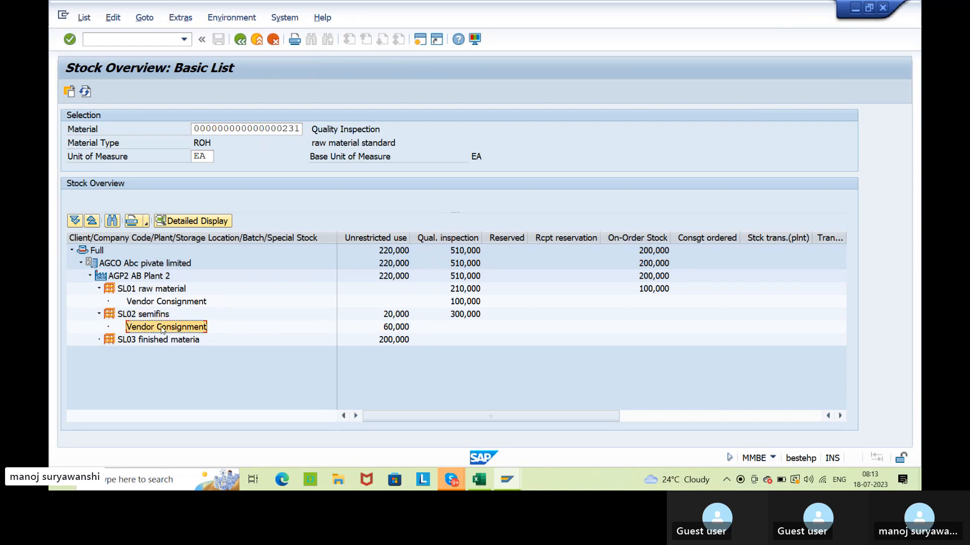
click(407, 330)
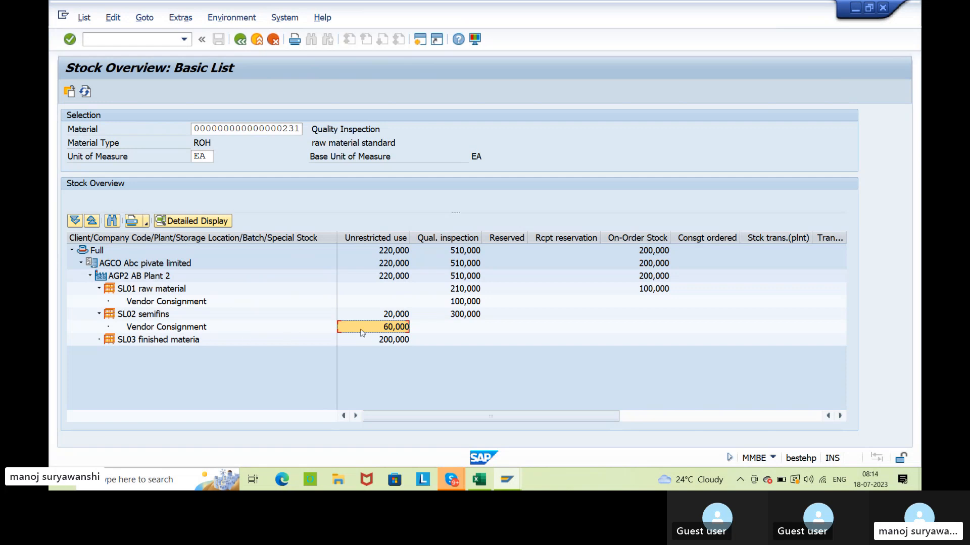
click(391, 318)
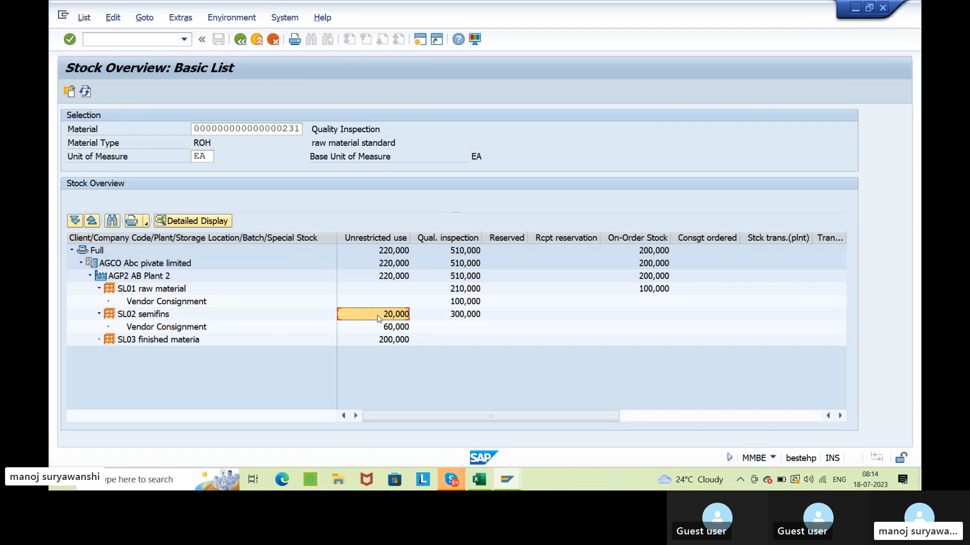
click(205, 331)
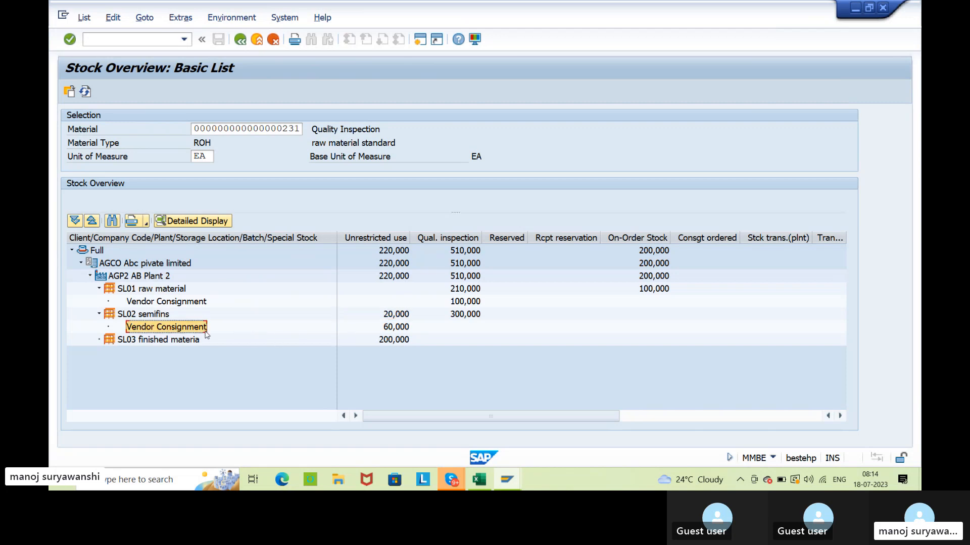
click(390, 333)
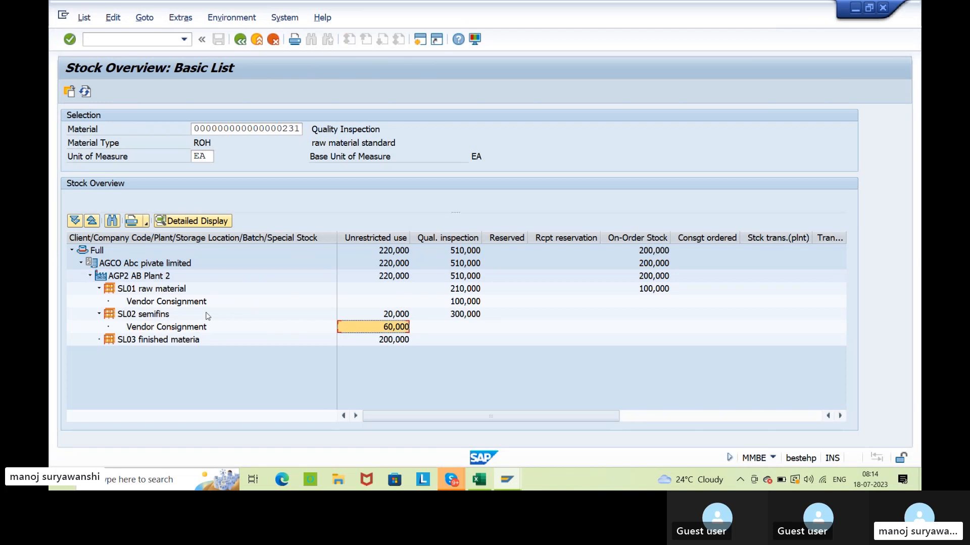
click(155, 317)
click(367, 316)
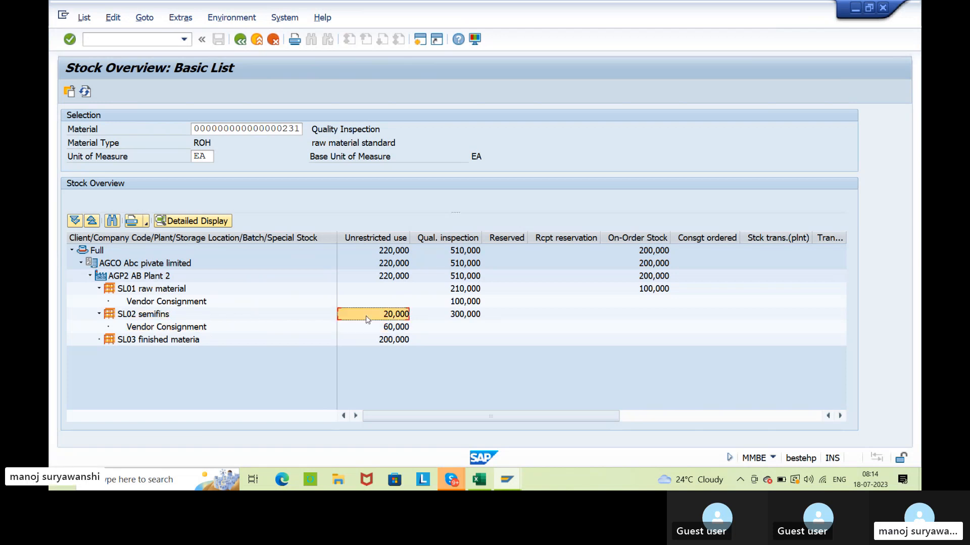
Compare the own unrestricted stock in SL01 with SL02's unrestricted vendor consignment stock for material 231.
click(167, 293)
click(391, 294)
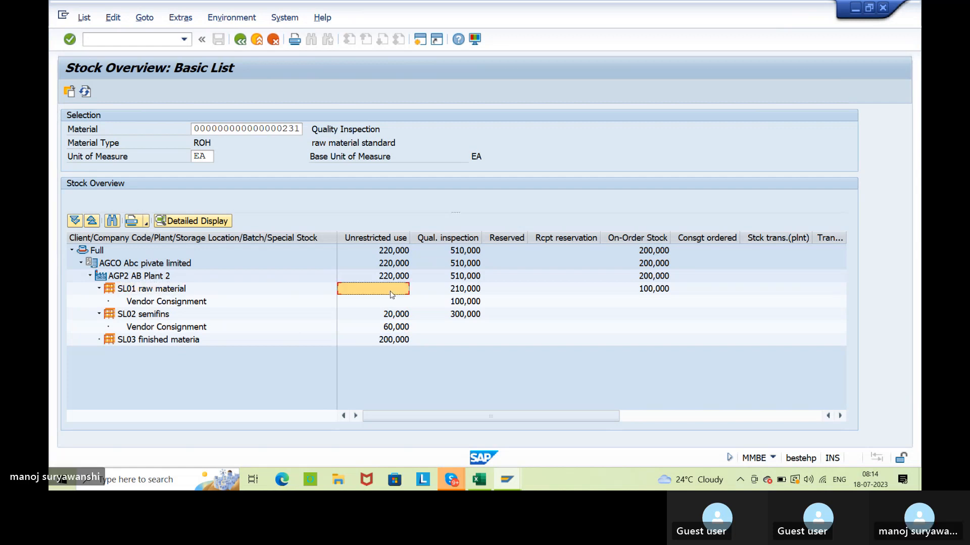
click(393, 329)
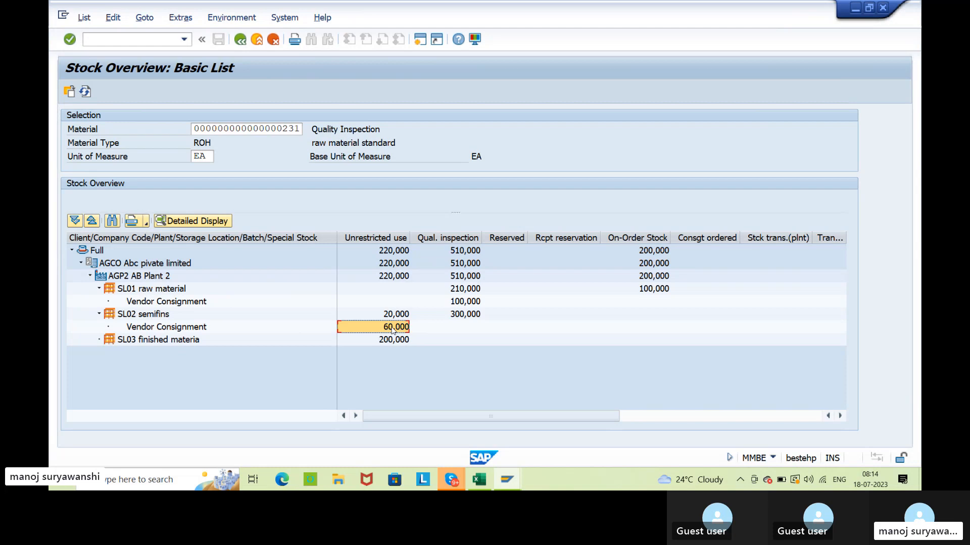
click(187, 327)
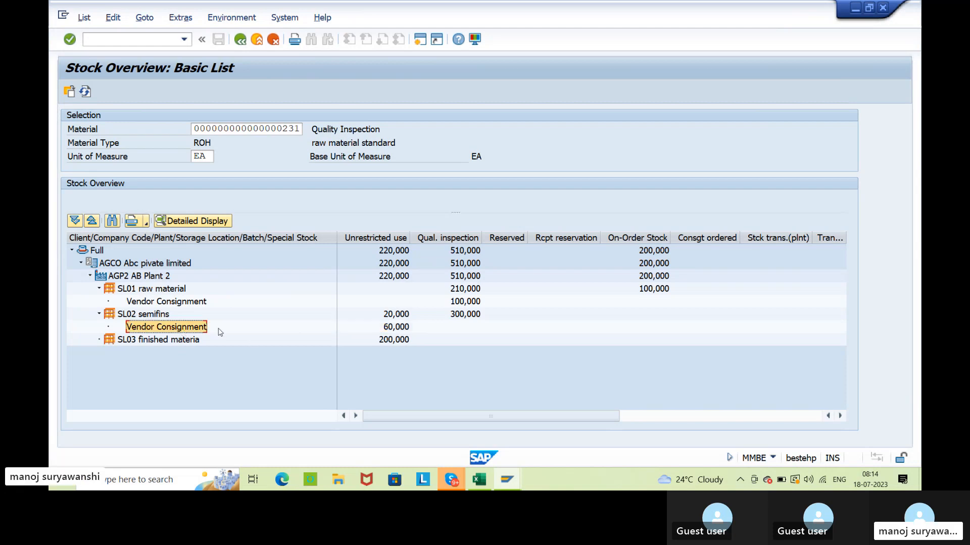
click(371, 329)
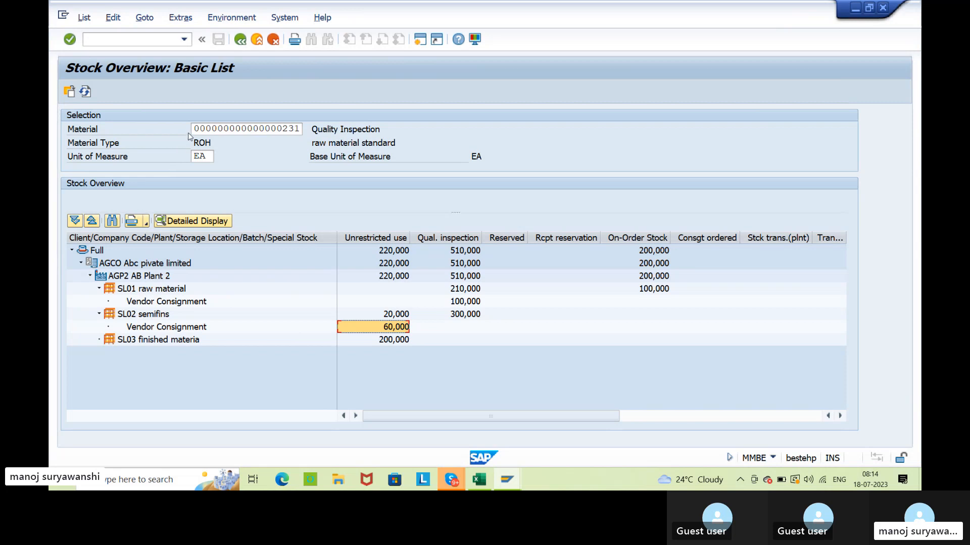
Copy the number of material 231 from the stock overview and start transaction MIGO in a new session.
drag(192, 128, 301, 129)
key(ctrl+c)
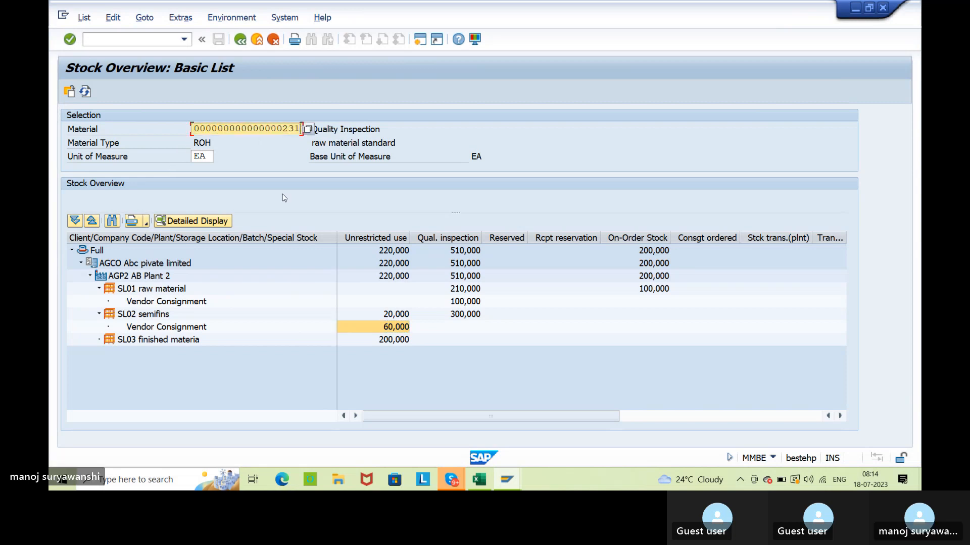
key(alt+Tab)
key(alt+Tab)
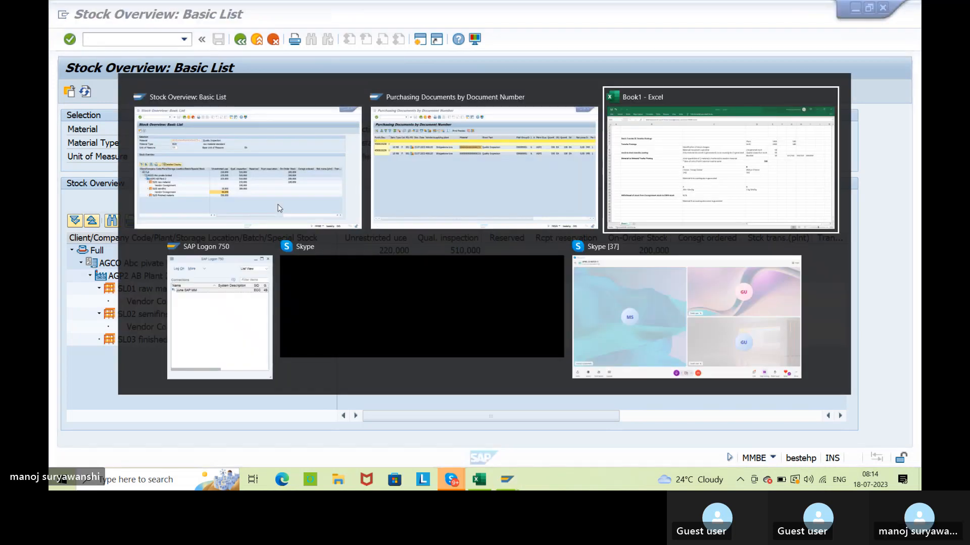
key(alt+Tab)
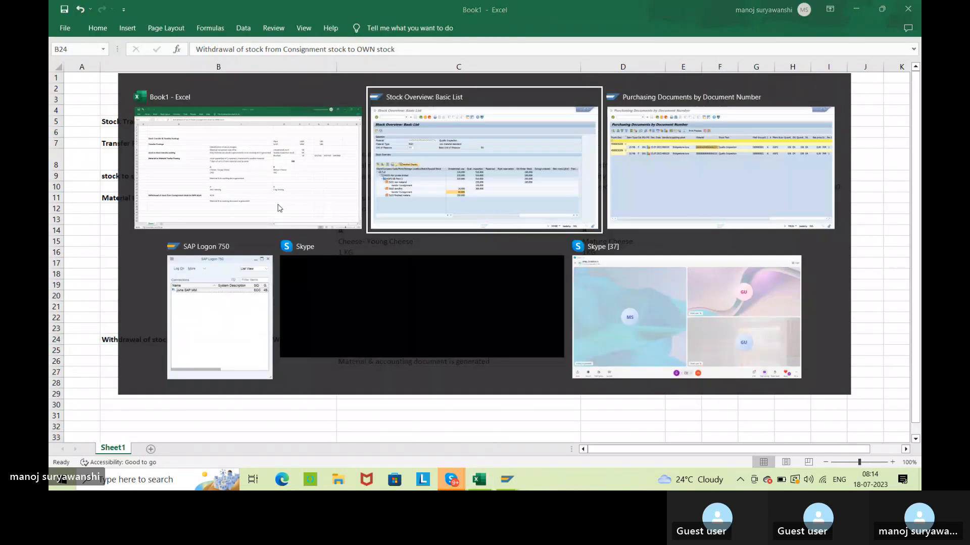
key(alt+Tab)
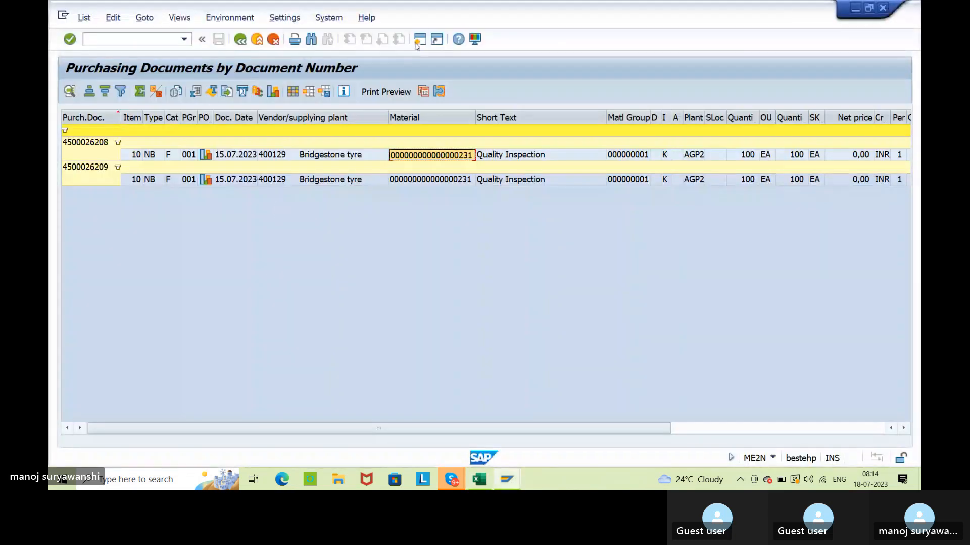
key(ctrl+n)
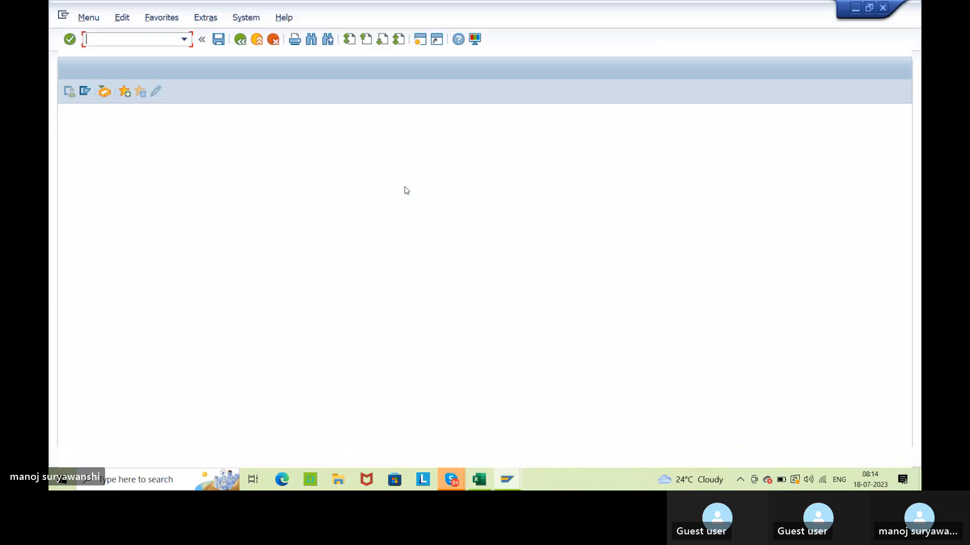
text(migo)
key(Return)
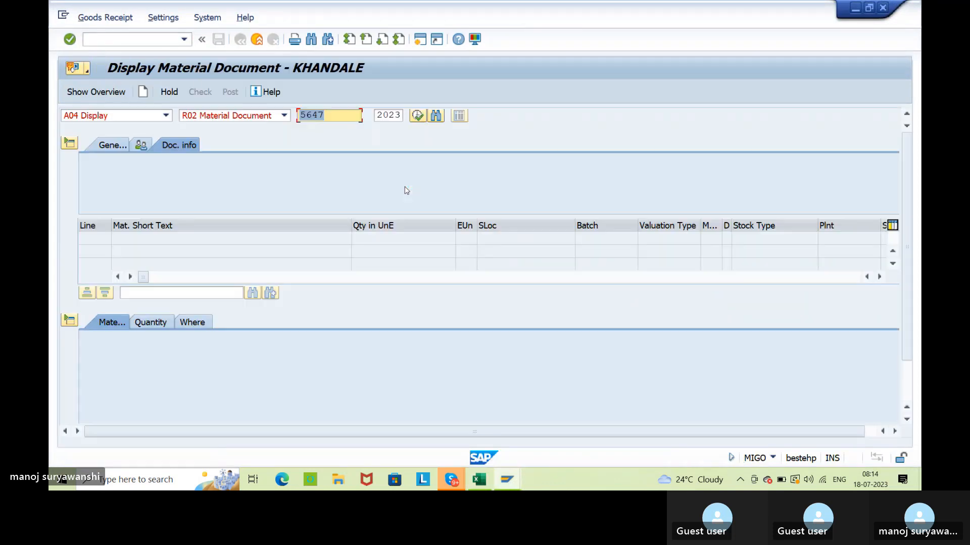
Set up an A08 Transfer Posting with movement type 411 and special stock indicator K for consignment to own stock.
click(139, 116)
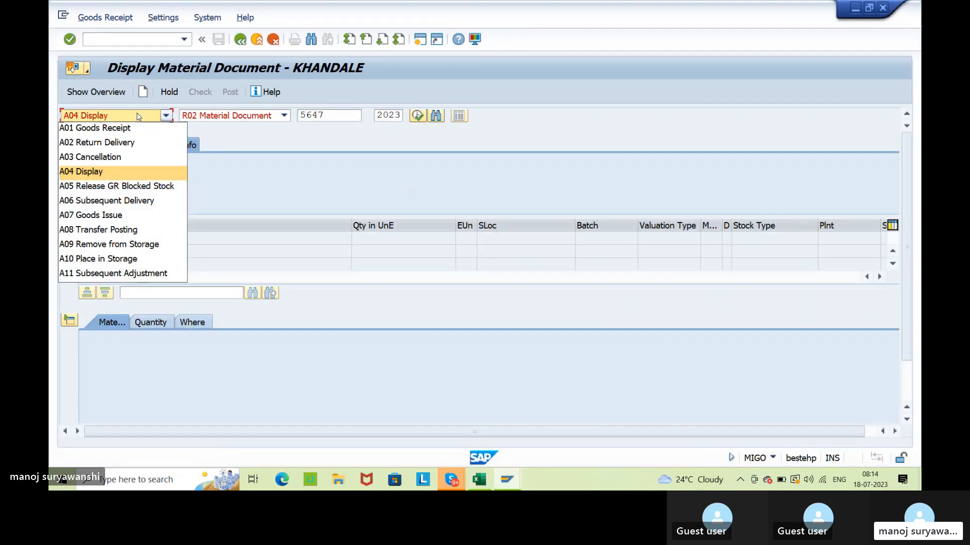
click(119, 230)
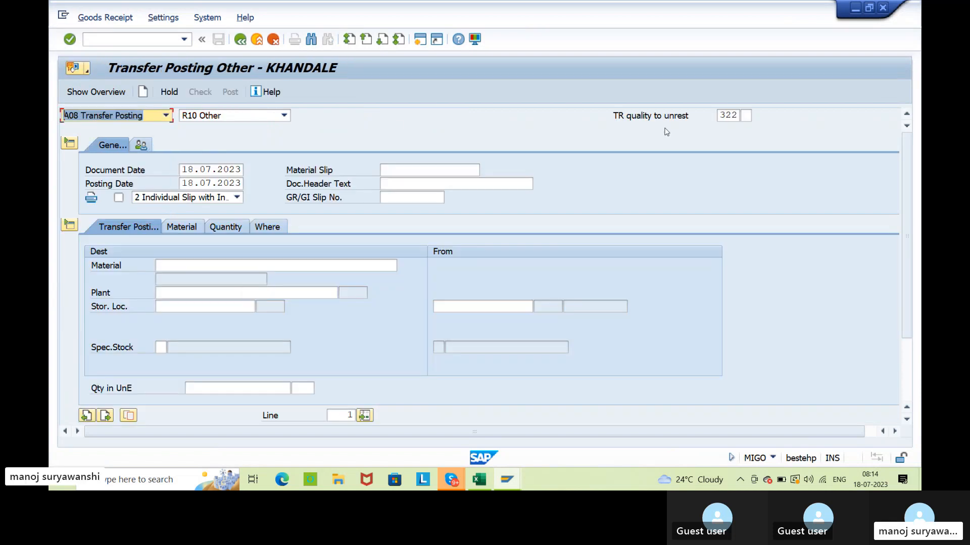
key(Tab)
key(Tab)
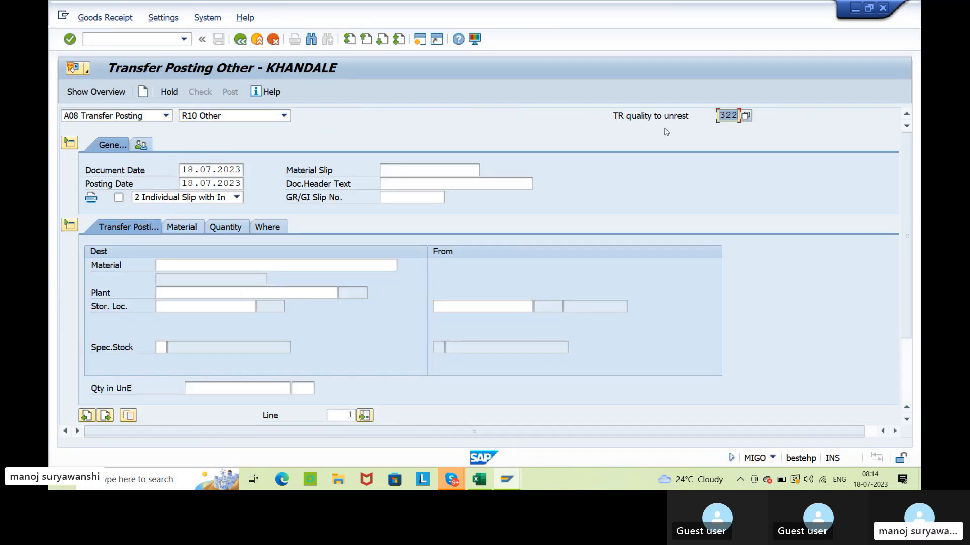
text(411)
text(K)
key(Return)
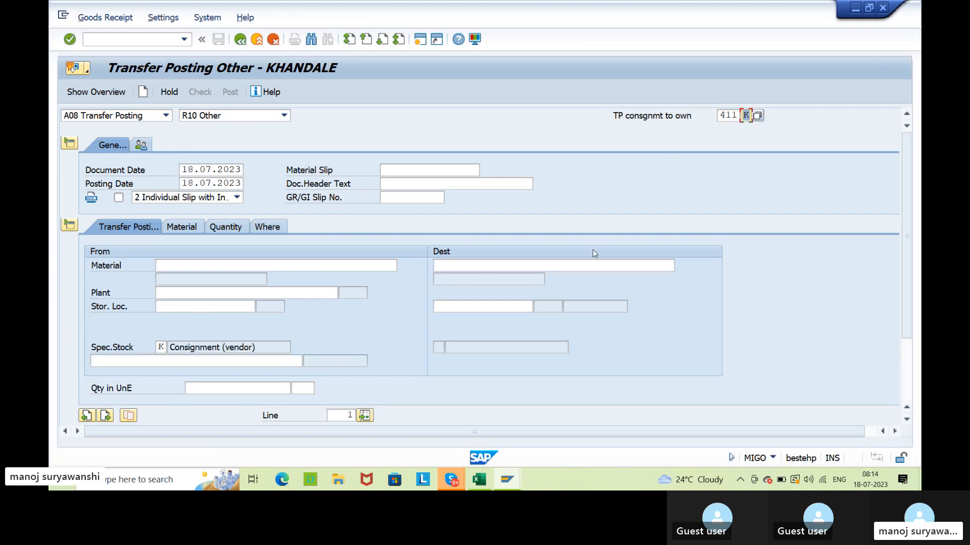
Enter material 231, plant AGP2 and storage location SL02 as the source of the transfer posting.
click(196, 265)
key(ctrl+v)
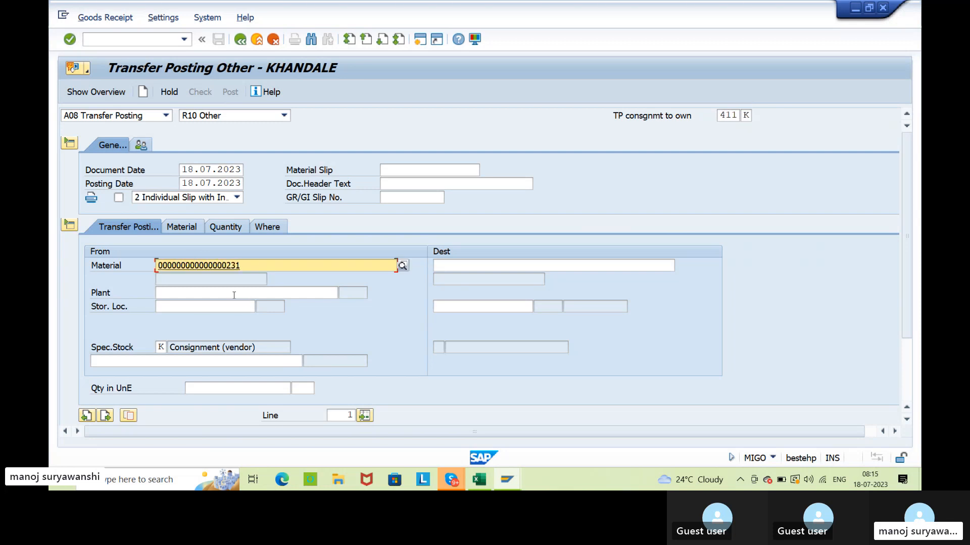
click(234, 295)
click(207, 316)
click(207, 307)
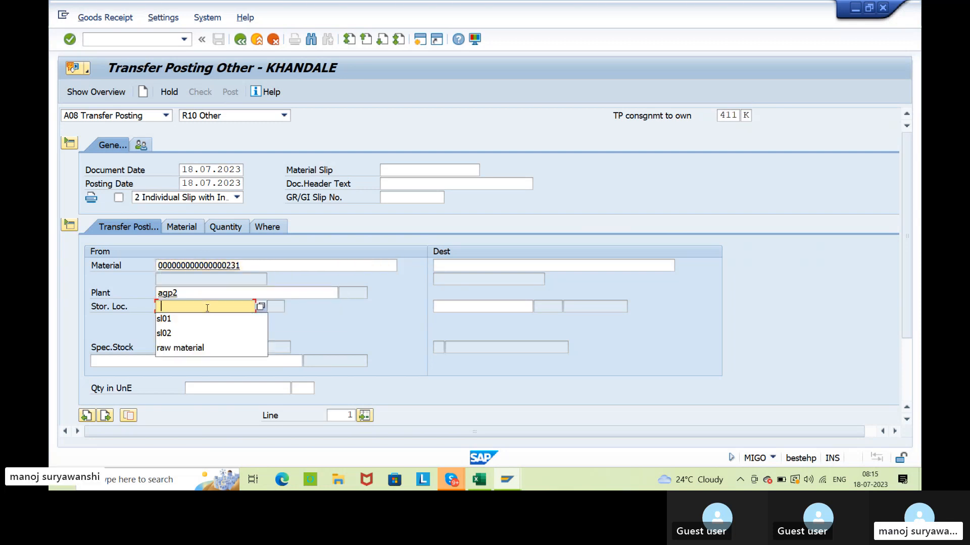
click(189, 332)
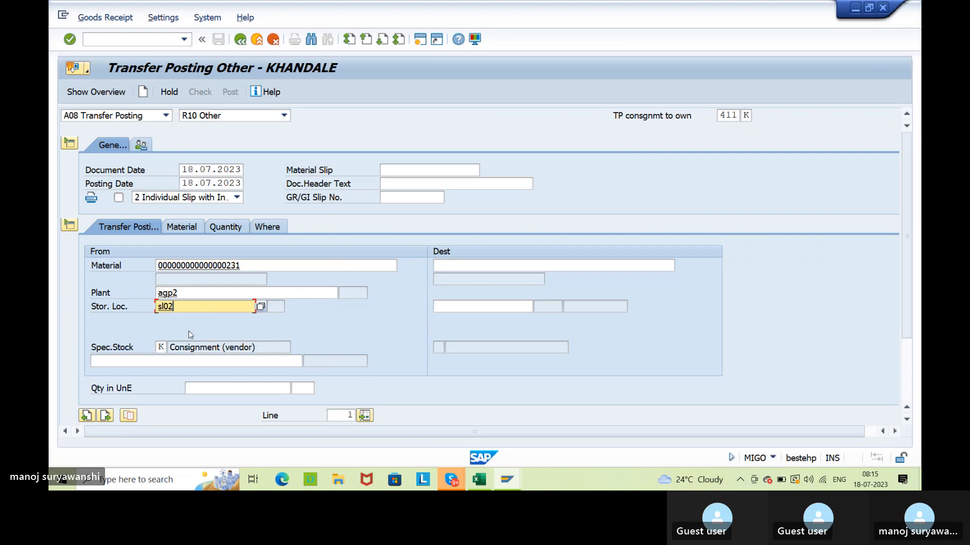
key(Return)
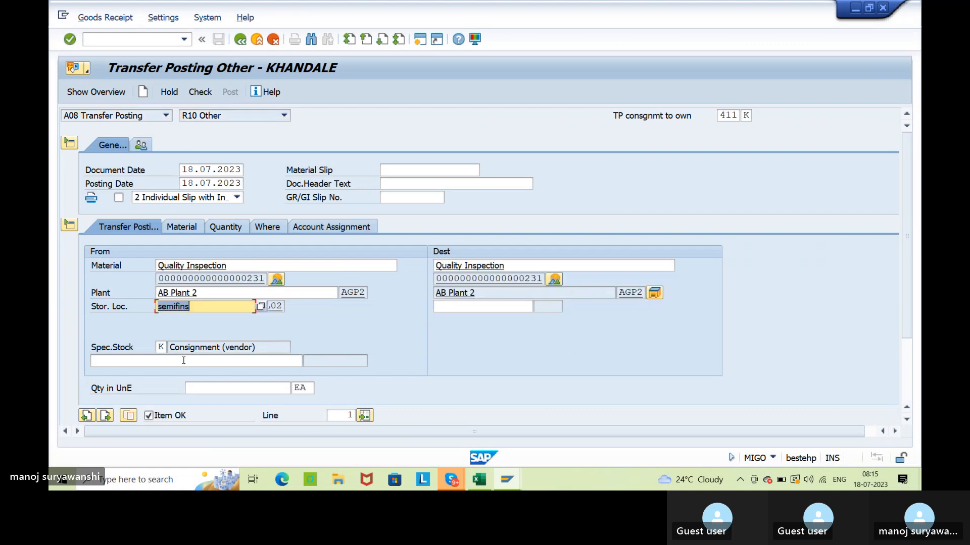
Copy the vendor number for Bridgestone tyre from the detailed display of SL02's vendor consignment stock in the stock overview.
click(187, 361)
key(alt+Tab)
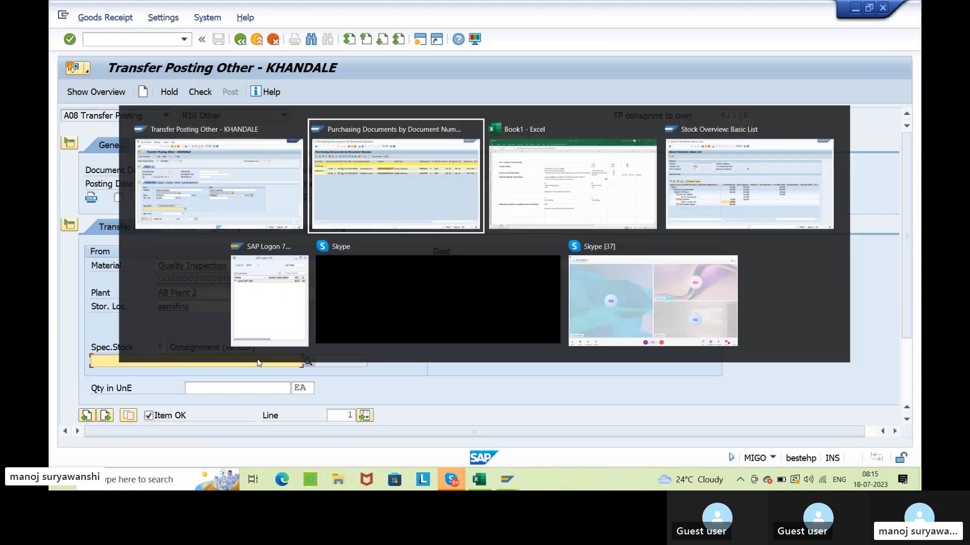
key(alt+Tab)
key(alt+Tab)
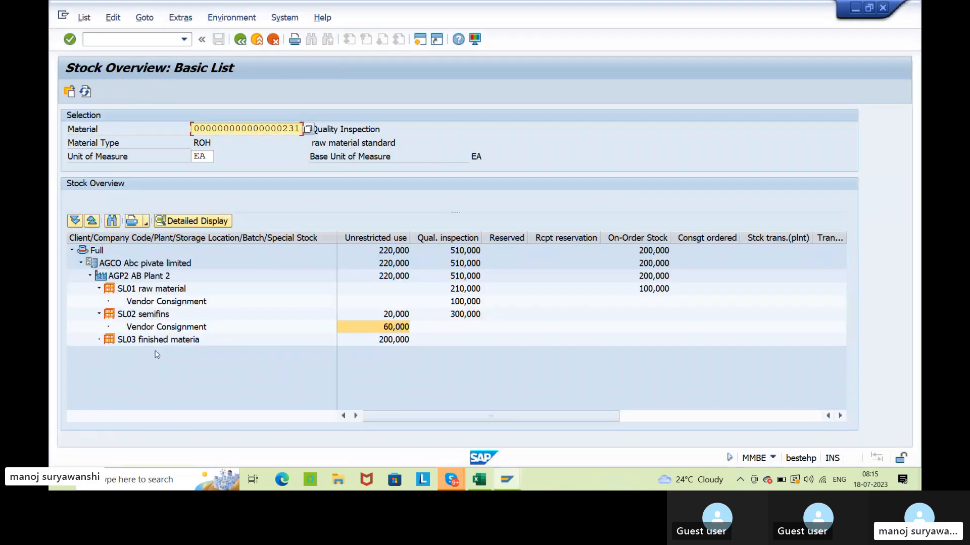
click(160, 328)
click(193, 221)
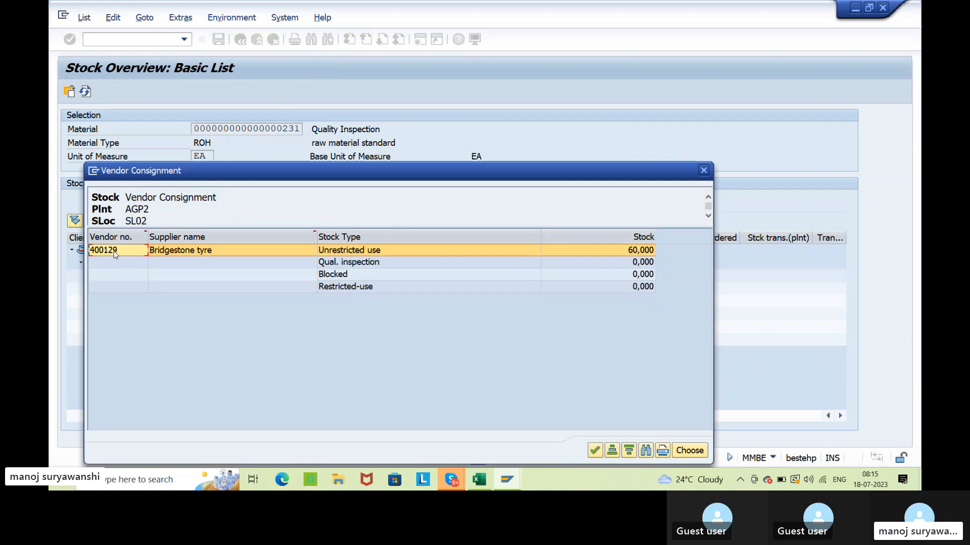
click(115, 251)
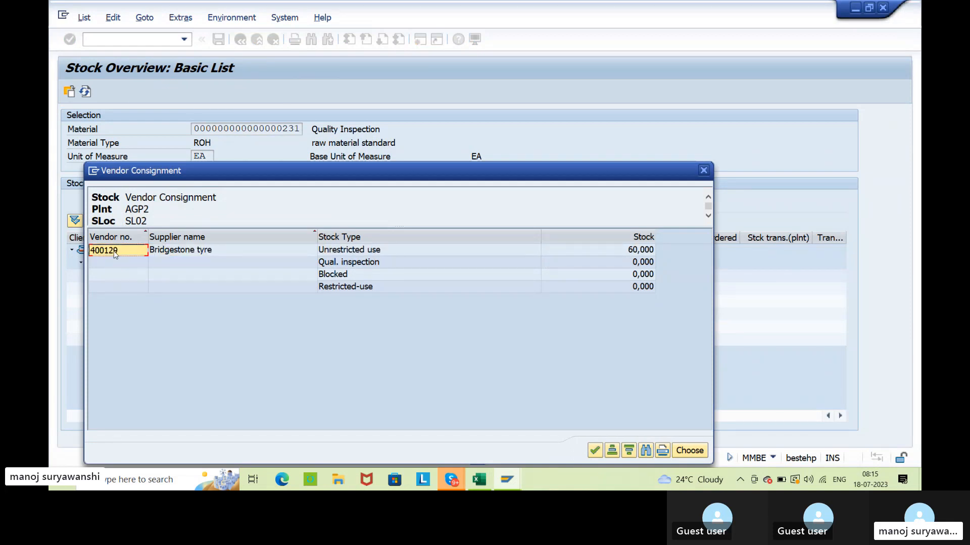
click(703, 172)
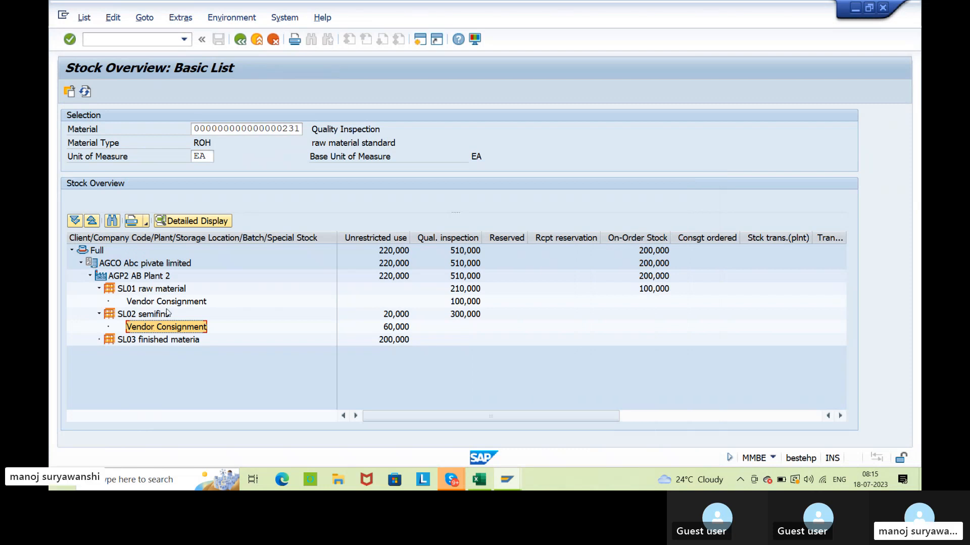
click(195, 220)
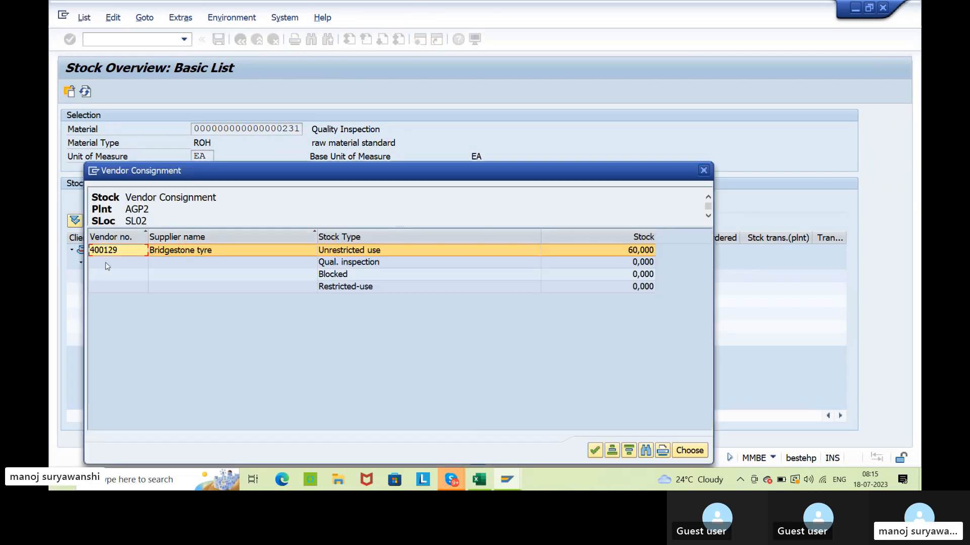
click(112, 251)
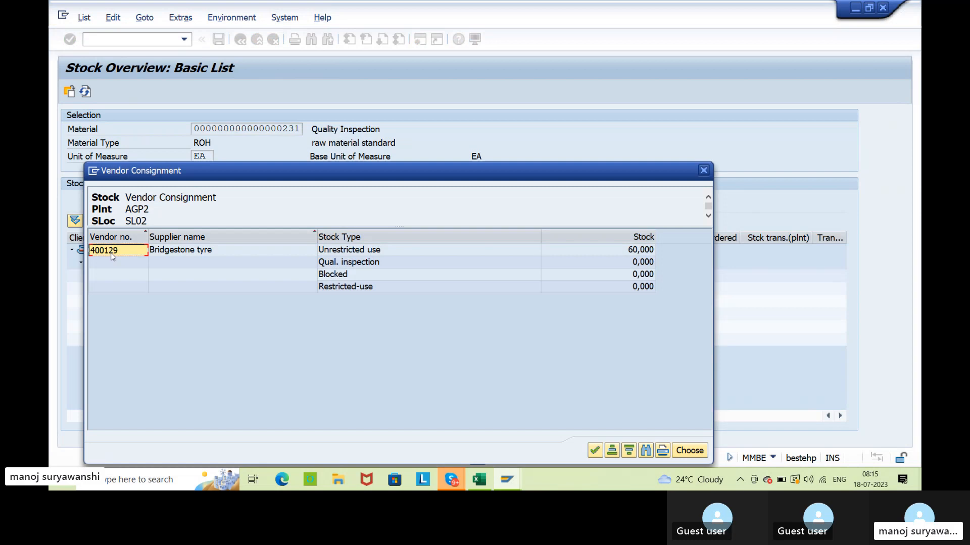
Enter the copied Bridgestone tyre vendor number for the consignment special stock in the transfer posting.
key(alt+Tab)
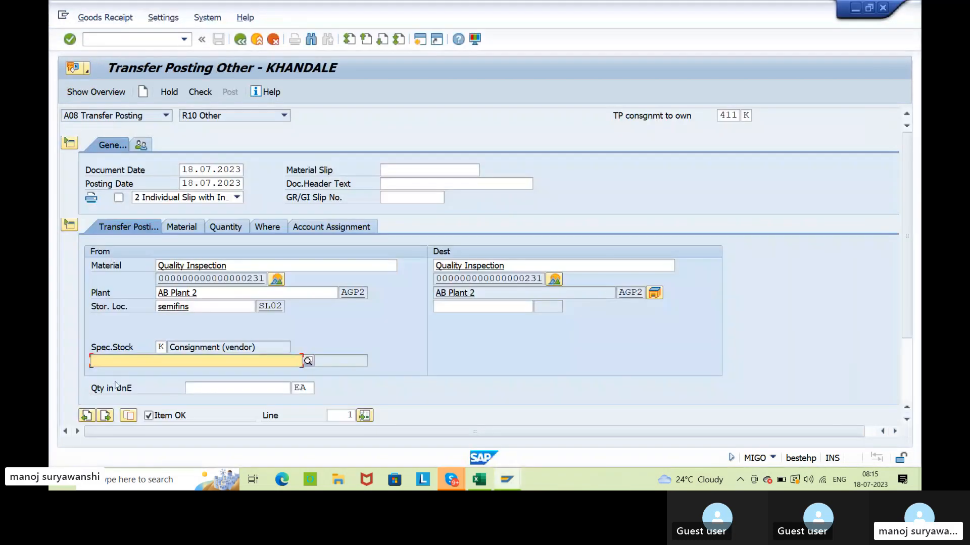
text(400129)
key(Return)
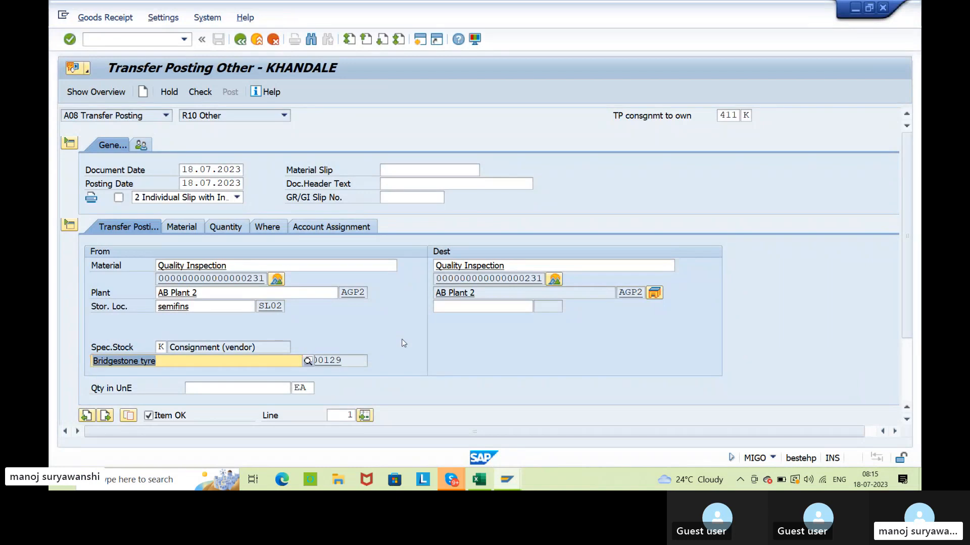
Check SL02's vendor consignment quantity in the stock overview and set the transfer posting quantity to 30 EA.
key(alt+Tab)
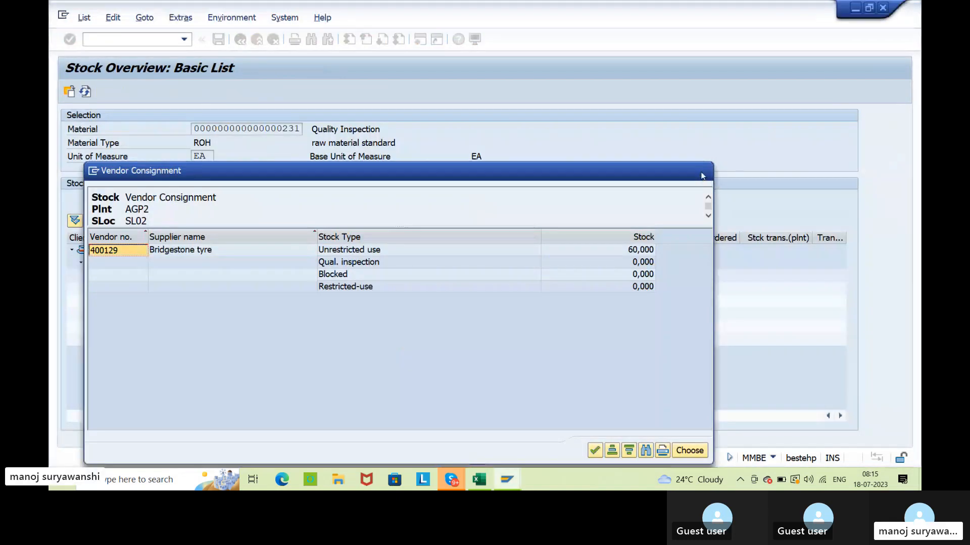
click(702, 176)
click(372, 332)
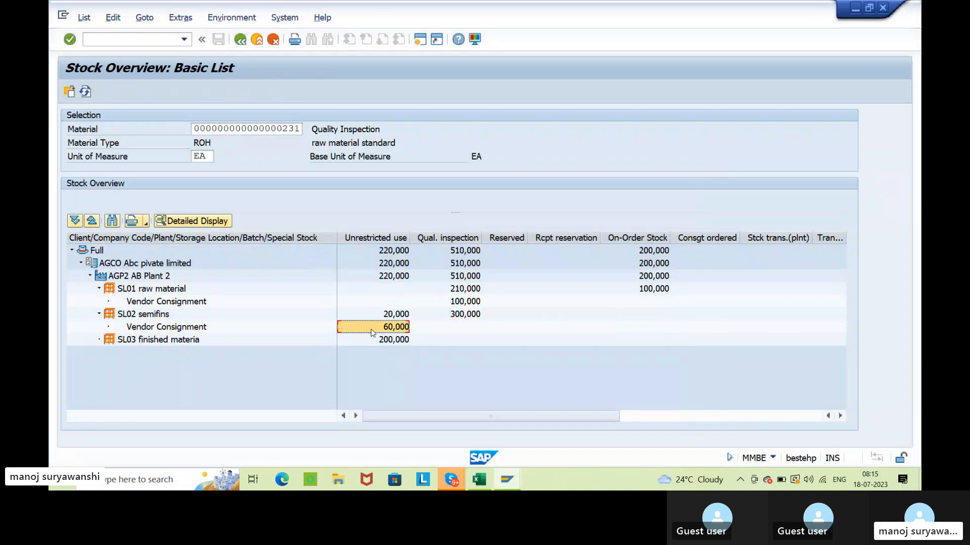
key(alt+Tab)
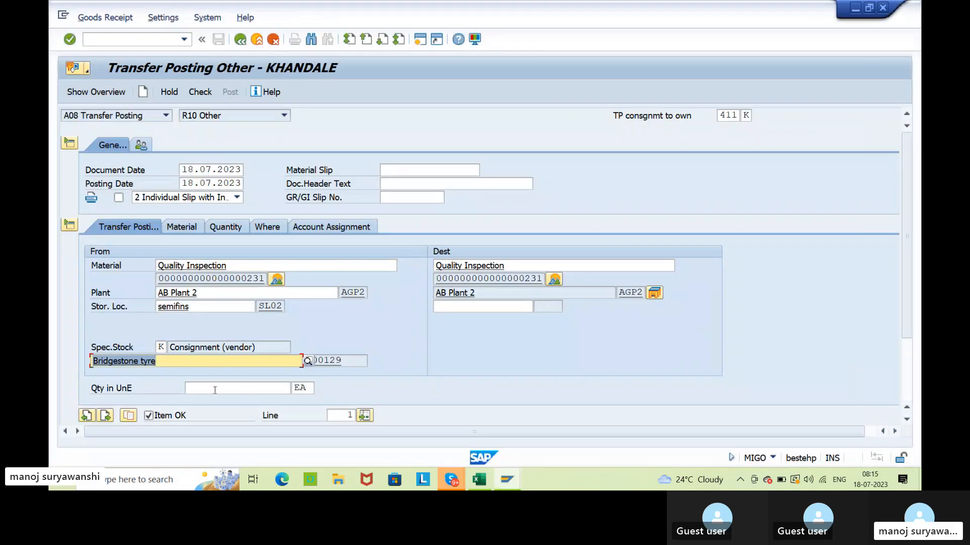
click(215, 389)
text(30)
key(Return)
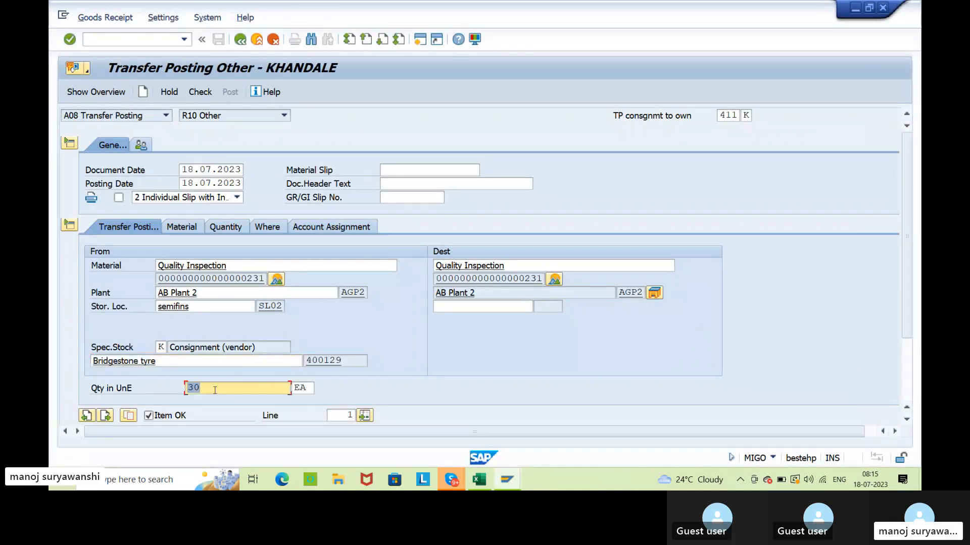
Review the own and vendor consignment stock of material 231 in SL01 and SL02 in the stock overview.
click(458, 306)
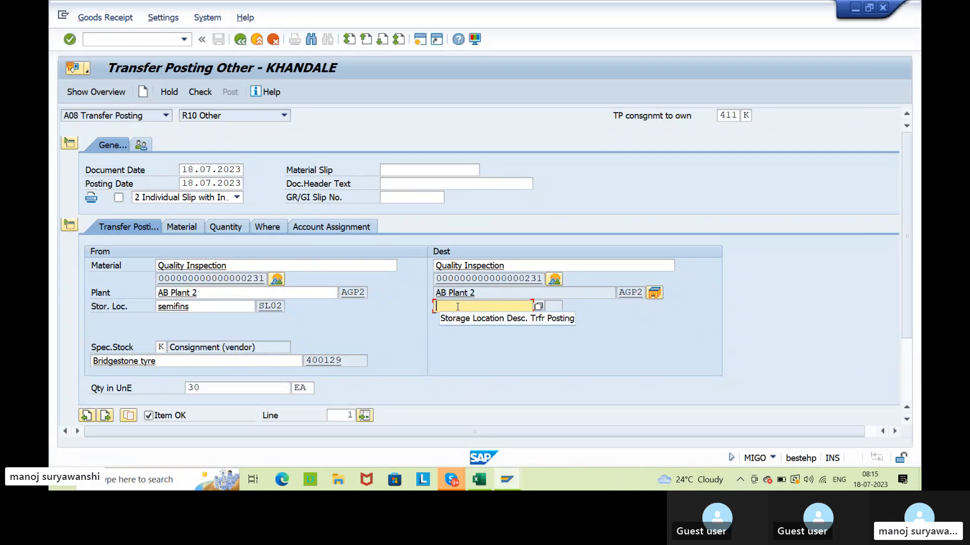
key(alt+Tab)
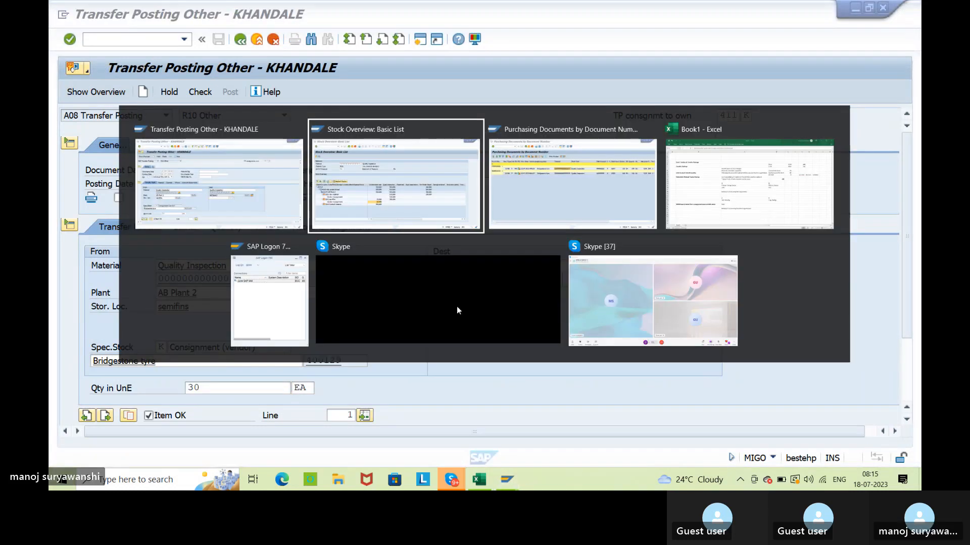
key(alt+Tab)
click(458, 310)
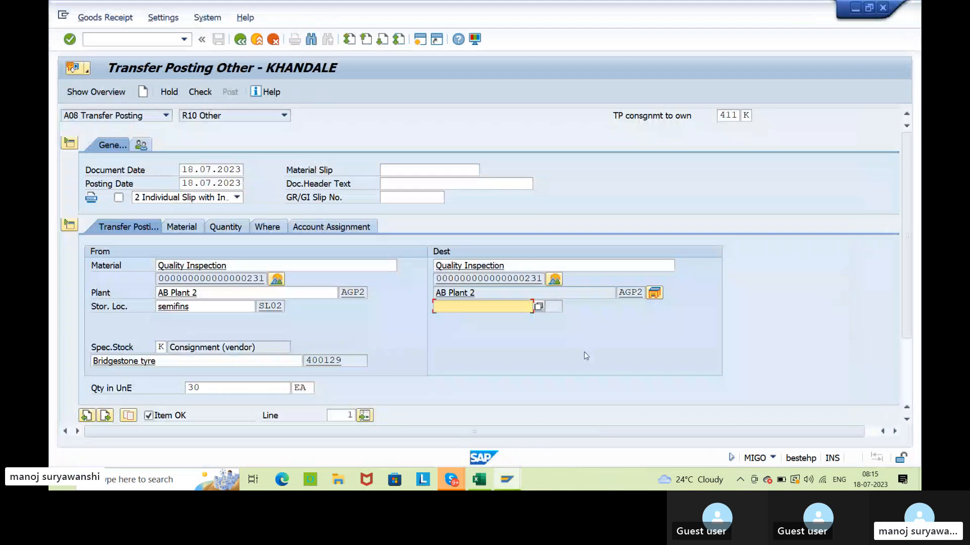
click(625, 293)
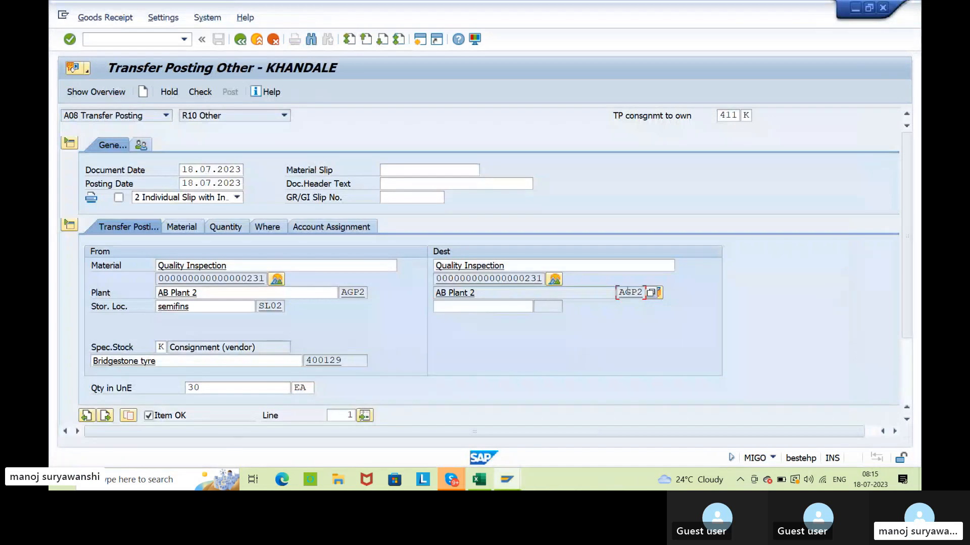
click(455, 309)
key(alt+Tab)
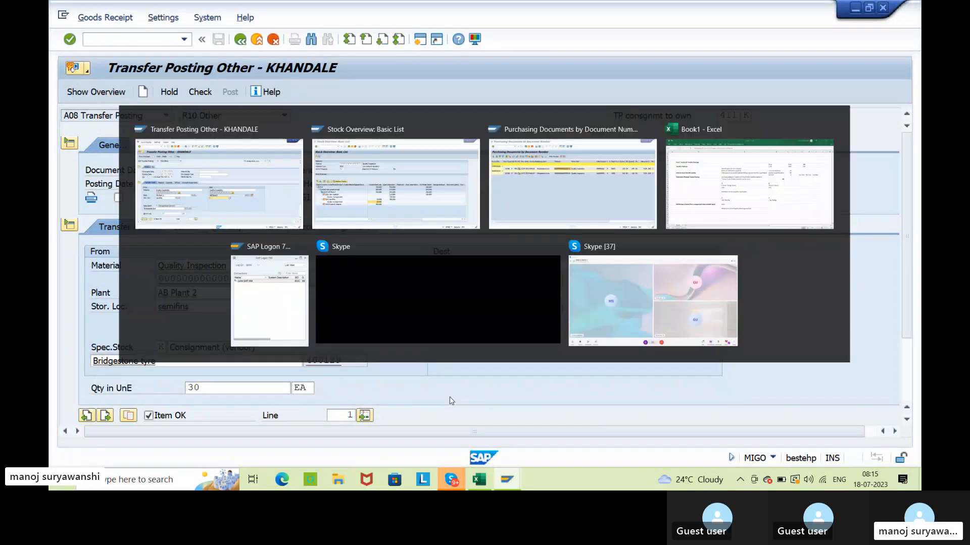
click(163, 293)
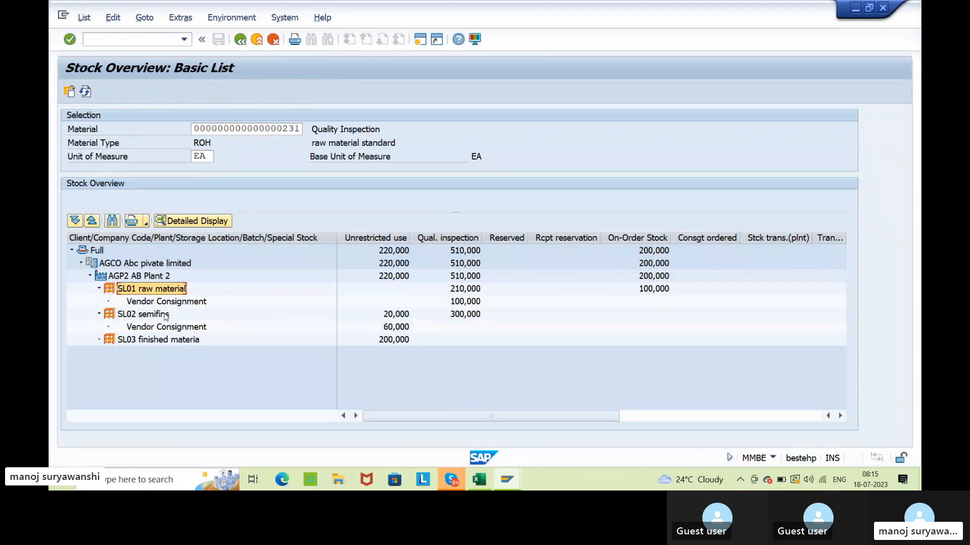
click(165, 315)
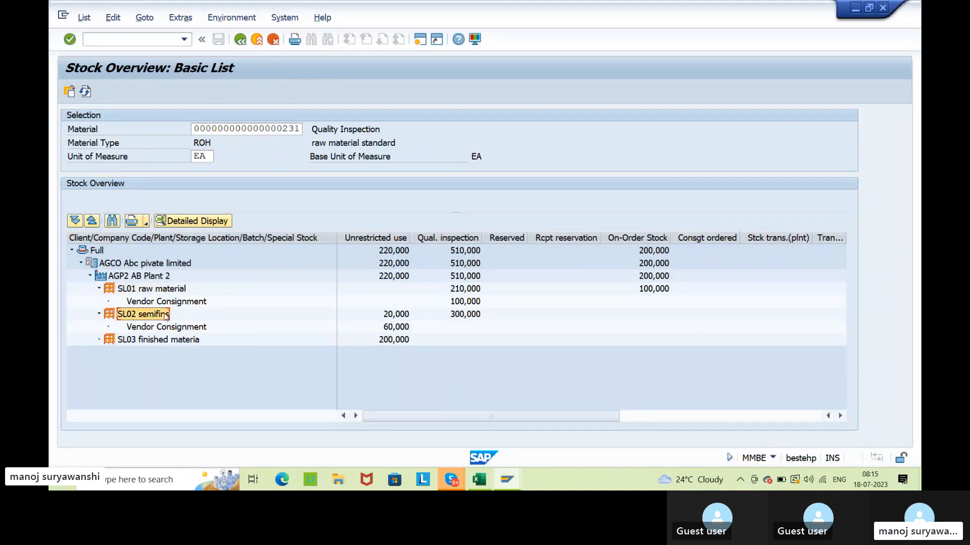
click(381, 329)
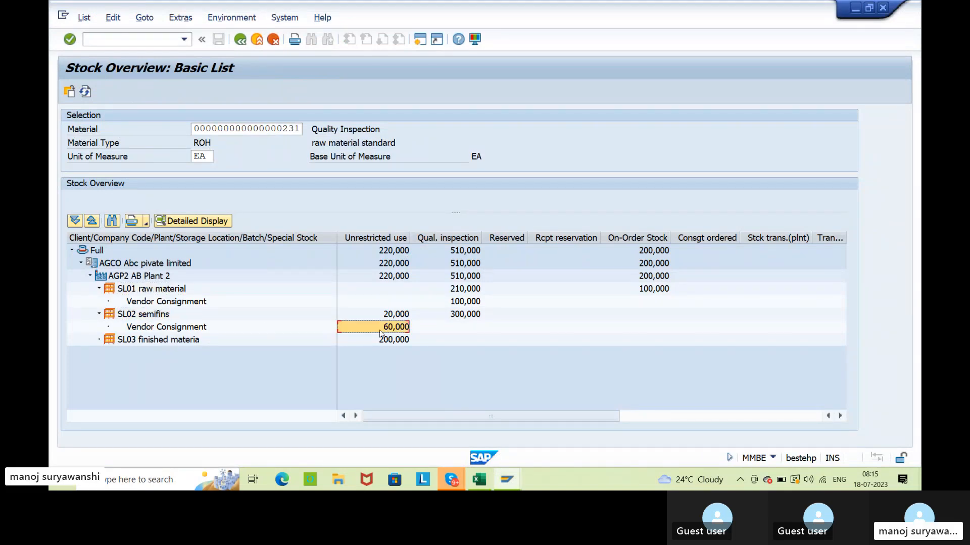
click(382, 293)
key(alt+Tab)
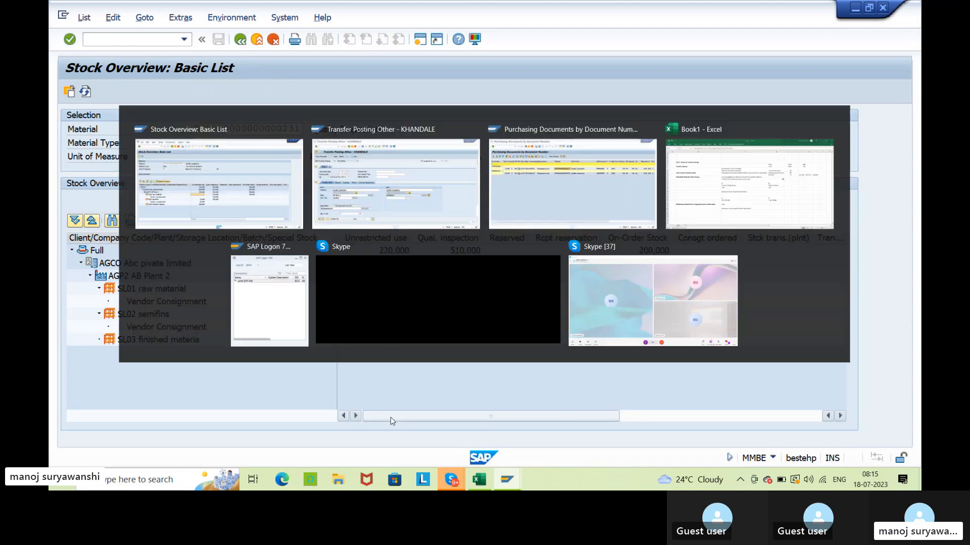
Set the transfer posting's destination storage location to SL01, and try to check and post the document.
click(438, 307)
text(sl01)
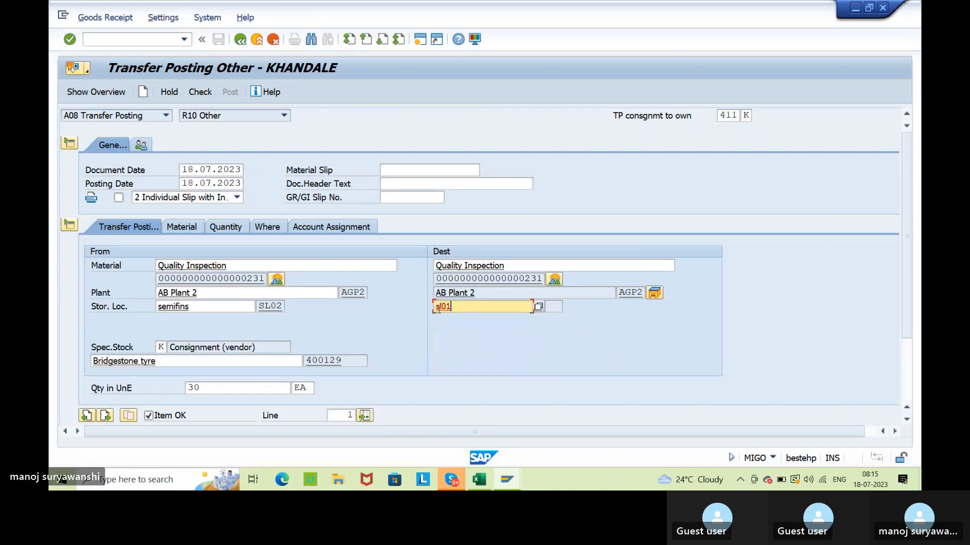
key(Return)
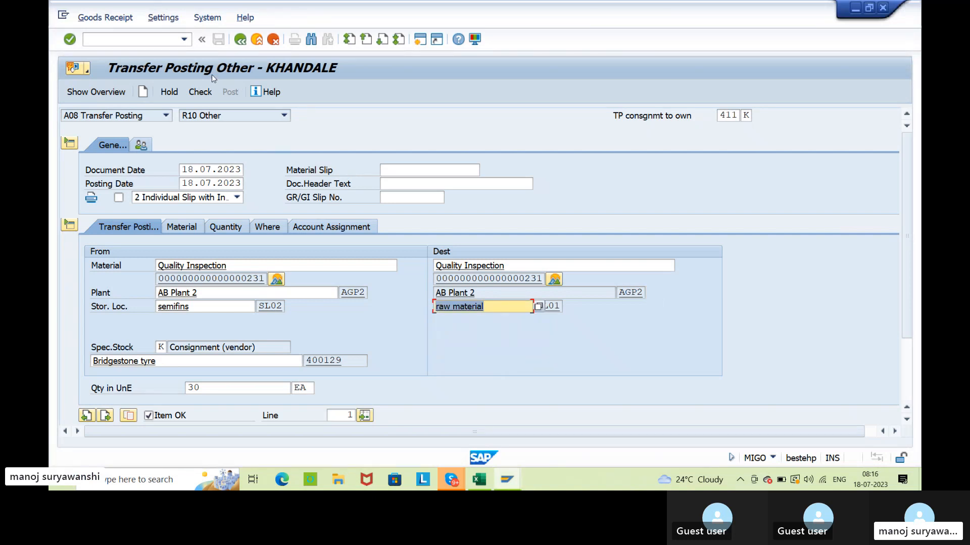
click(201, 92)
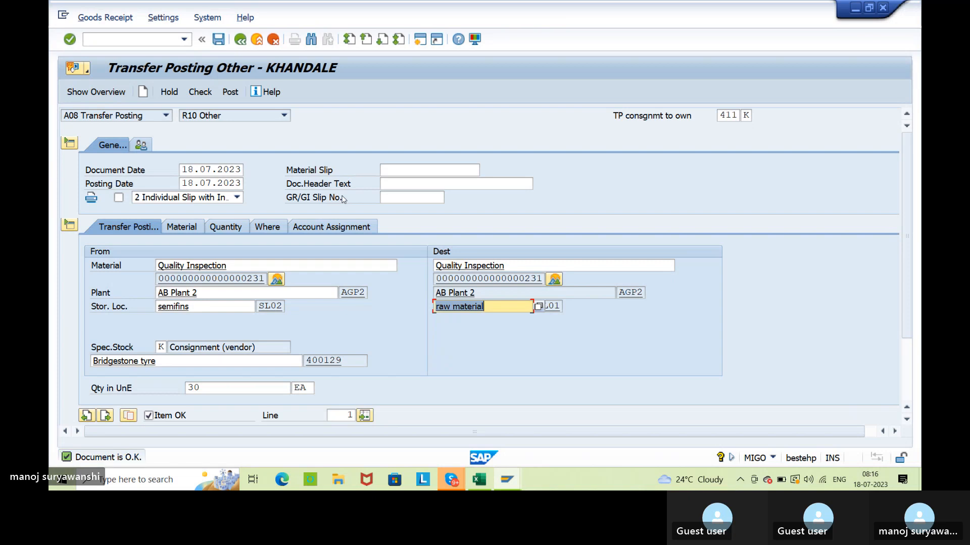
click(235, 92)
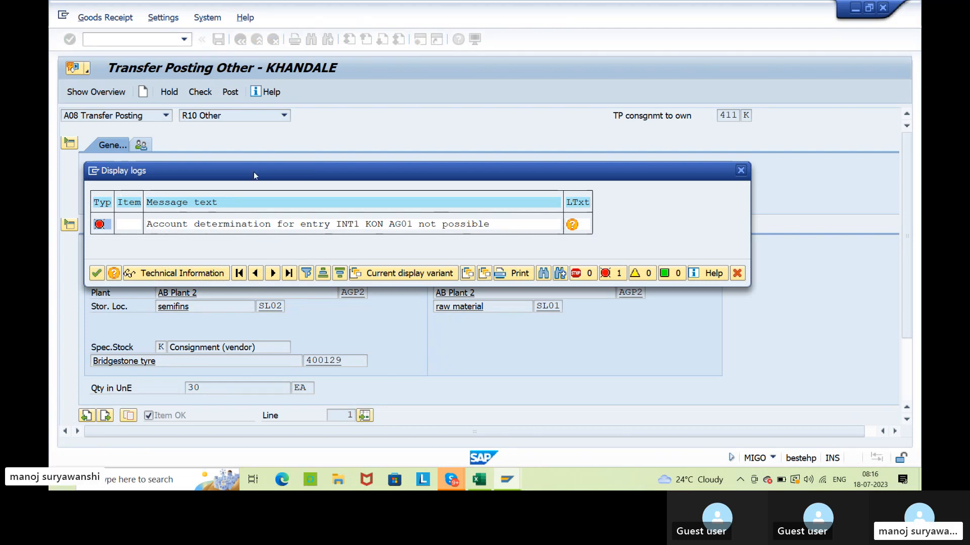
click(740, 170)
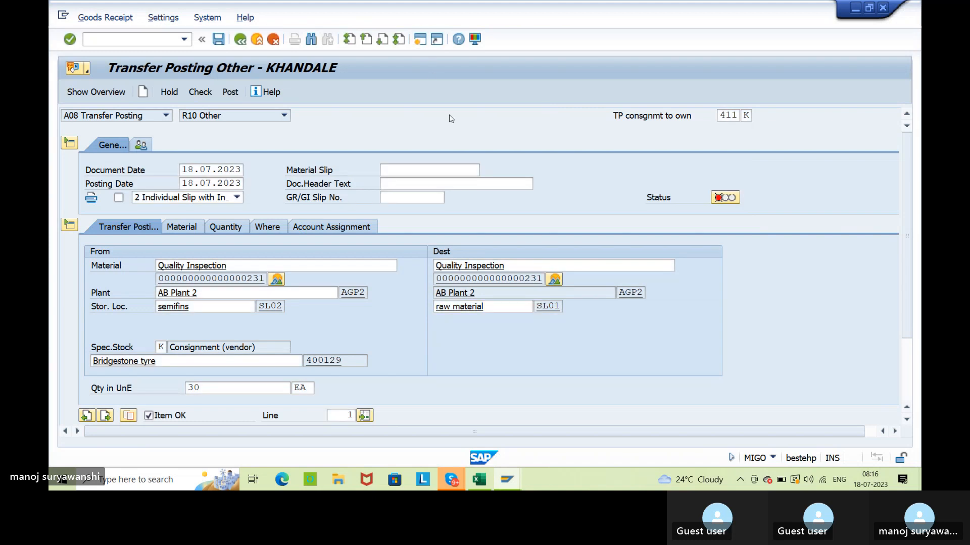
key(F3)
text(obyc)
key(Return)
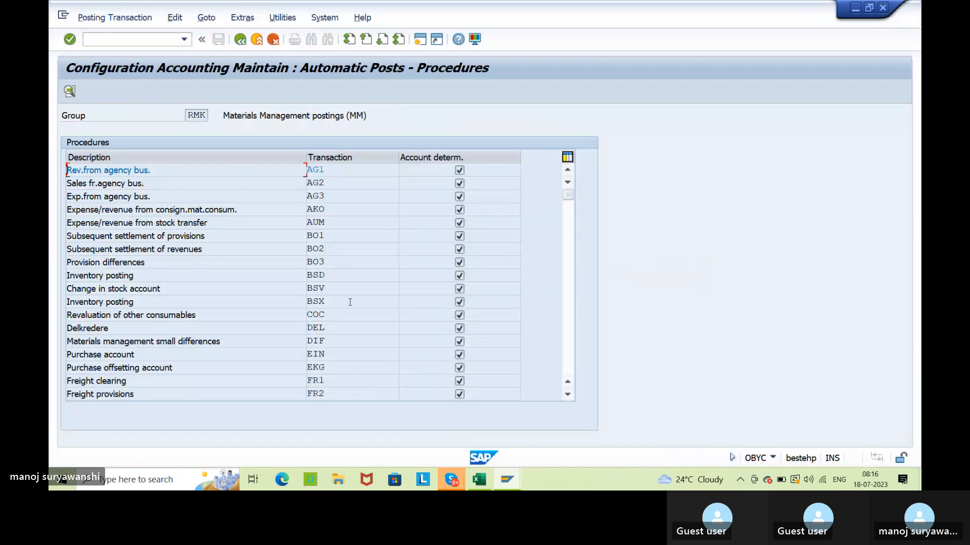
double_click(351, 306)
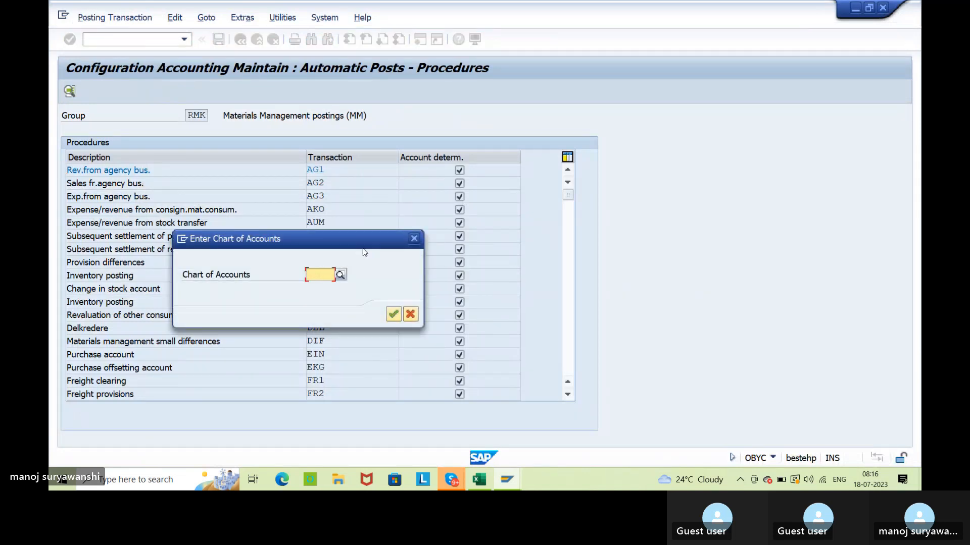
click(414, 239)
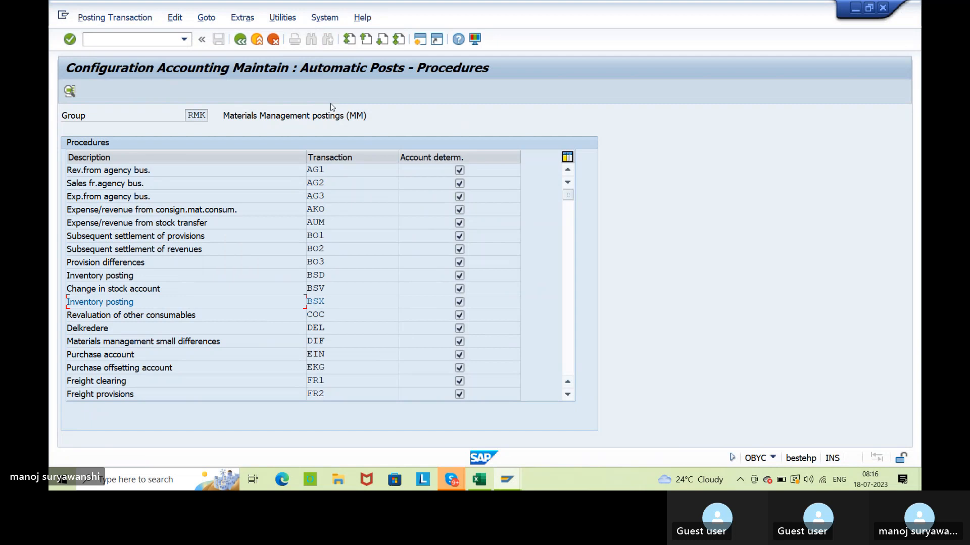
click(256, 39)
Open the account determination for valuation areas with transaction OMWD and position the list at valuation area AGP1.
text(o)
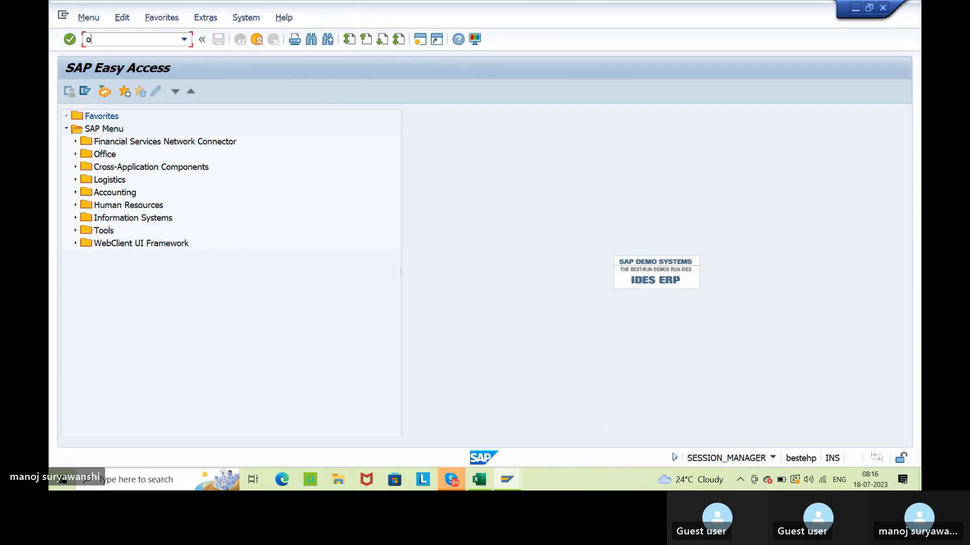
text(mwd)
key(Return)
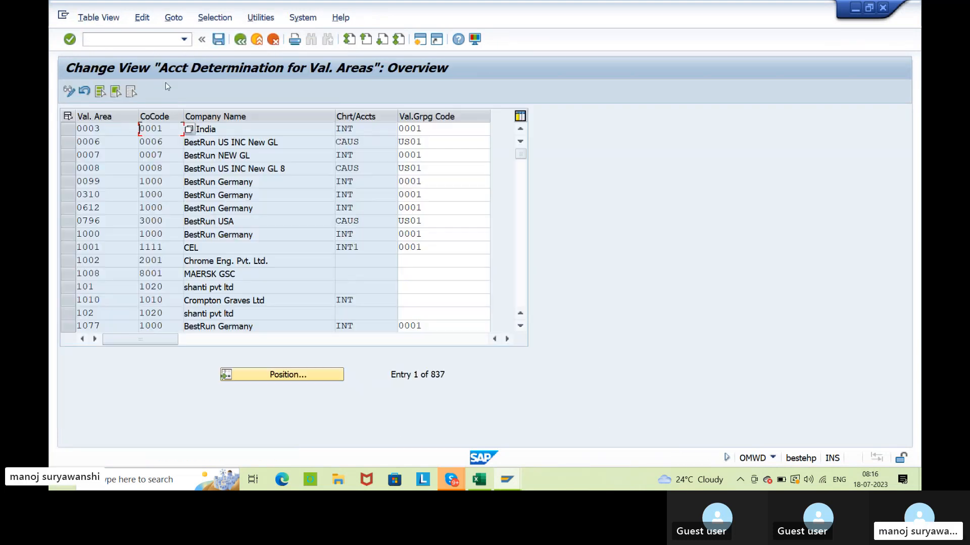
click(277, 374)
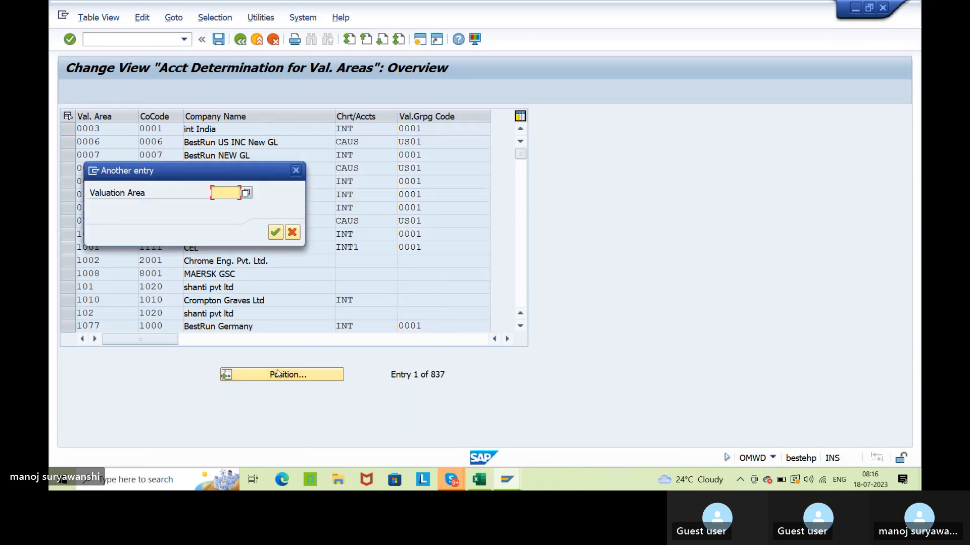
text(agp1)
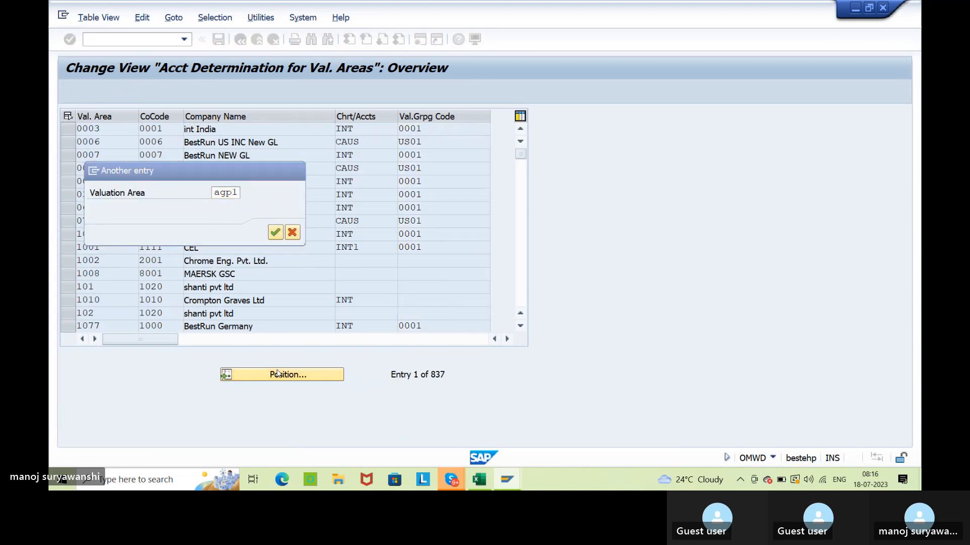
key(Return)
Clear the valuation grouping codes of valuation areas AGP2 and AGP1 and save the account determination.
click(435, 143)
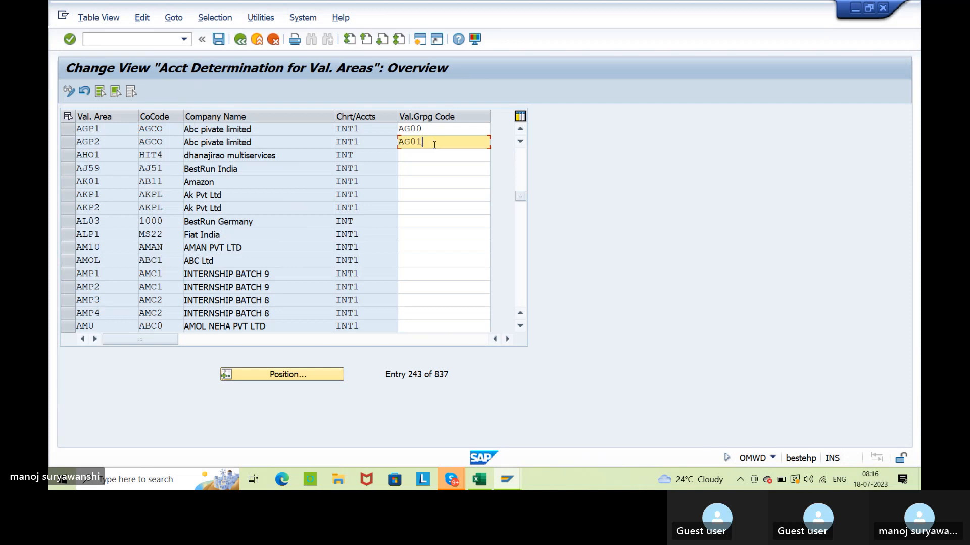
key(BackSpace)
key(BackSpace)
key(BackSpace)
key(BackSpace)
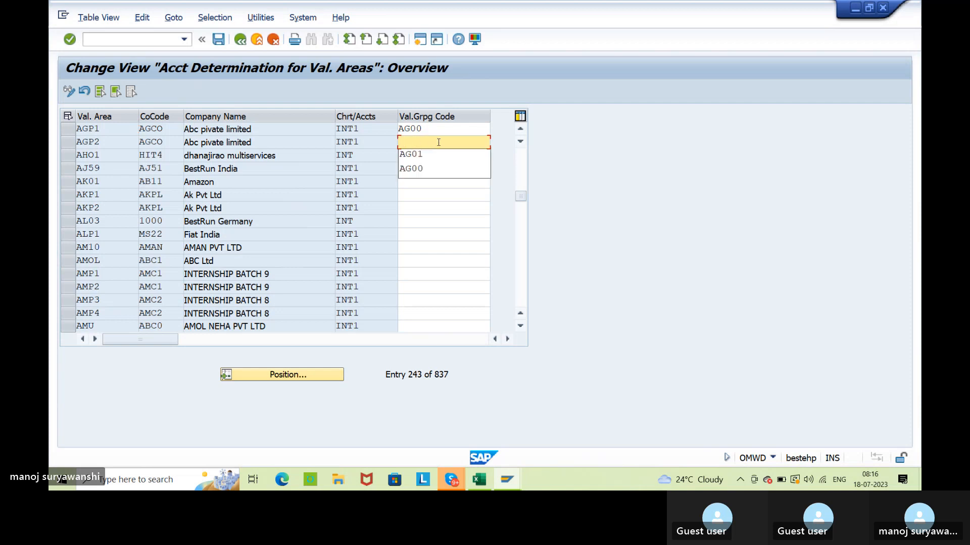
click(438, 130)
key(BackSpace)
key(BackSpace)
key(BackSpace)
key(BackSpace)
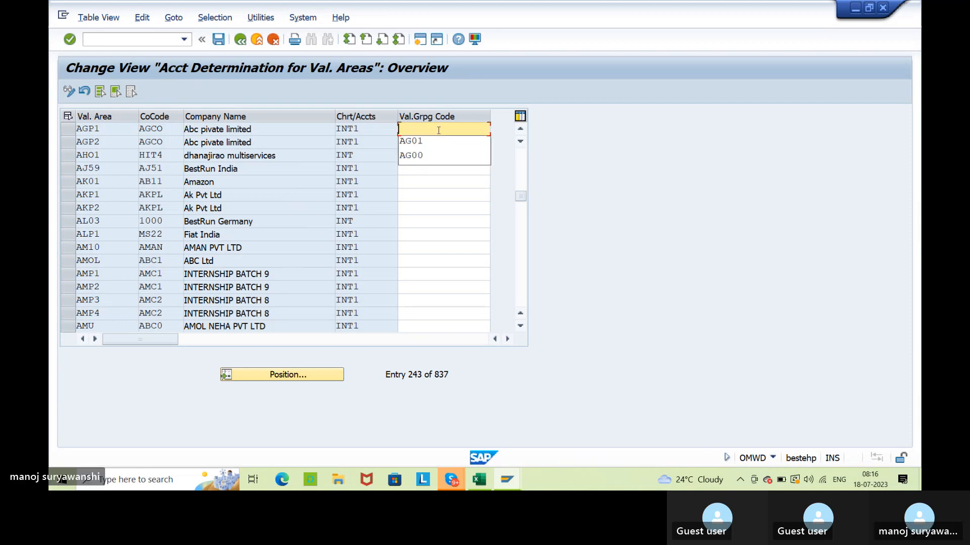
click(218, 39)
click(321, 232)
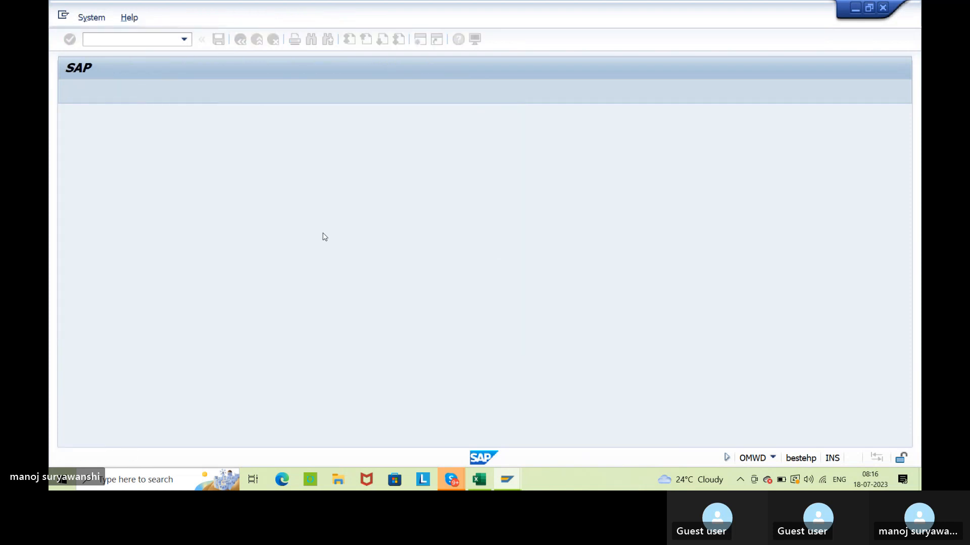
Try to check and post the 411 K transfer posting again, and dismiss the log.
key(alt+Tab)
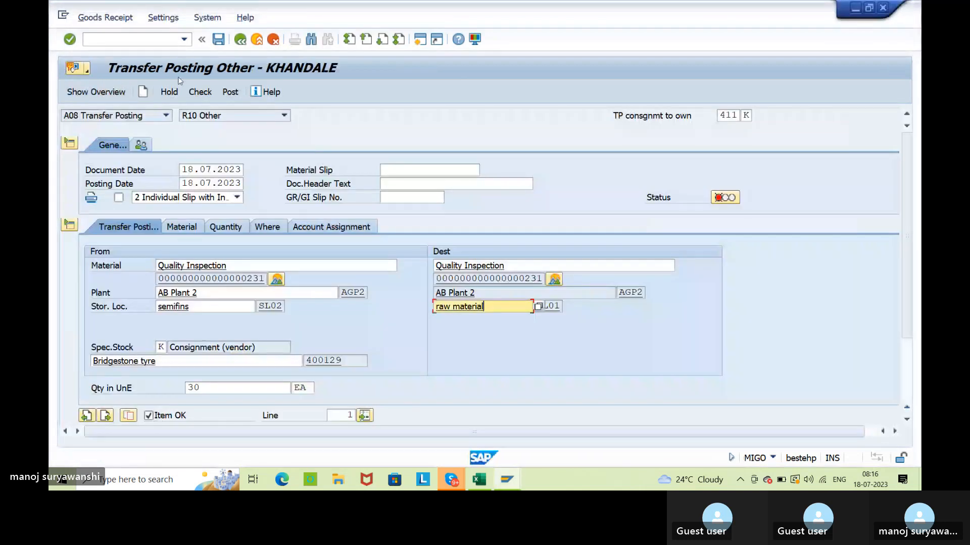
click(212, 97)
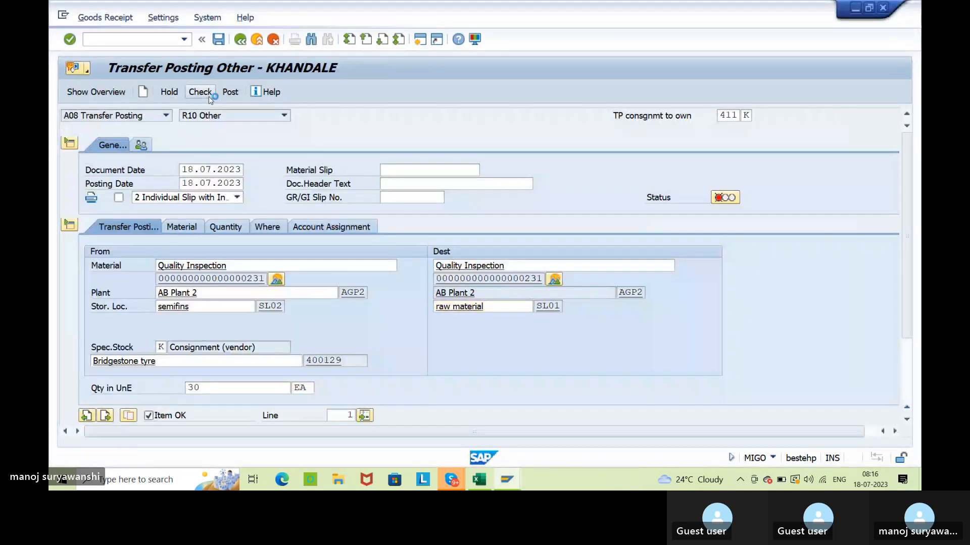
click(228, 94)
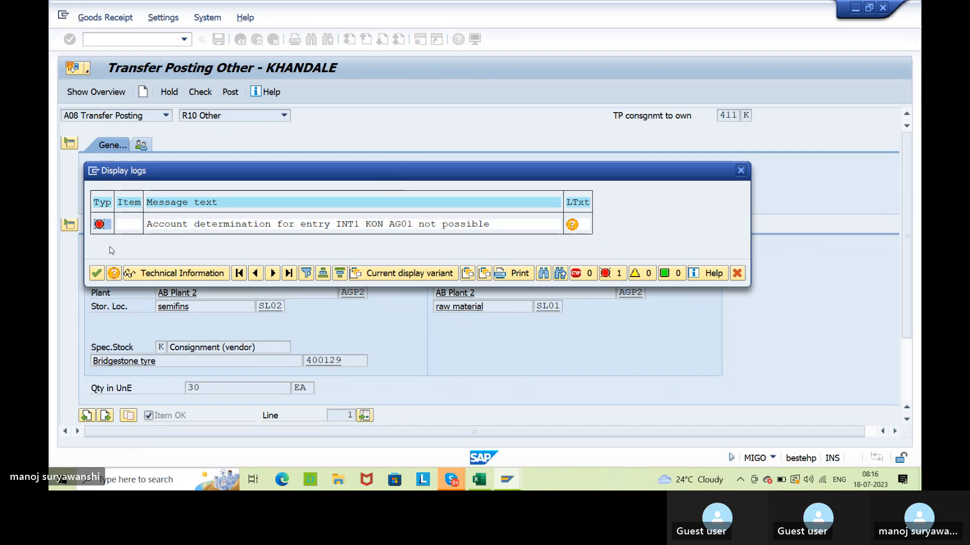
click(96, 276)
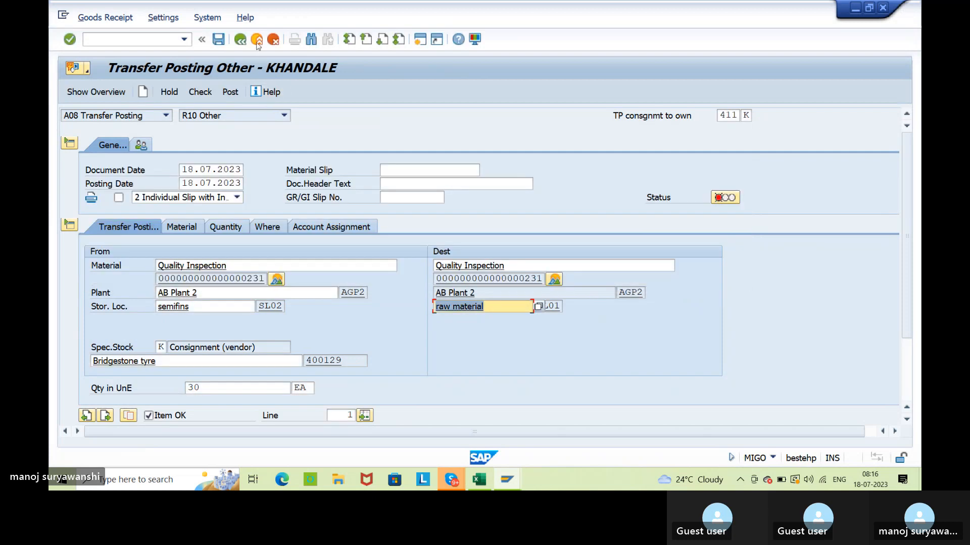
Discard the entered transfer posting without saving and restart transaction MIGO.
click(257, 39)
click(349, 246)
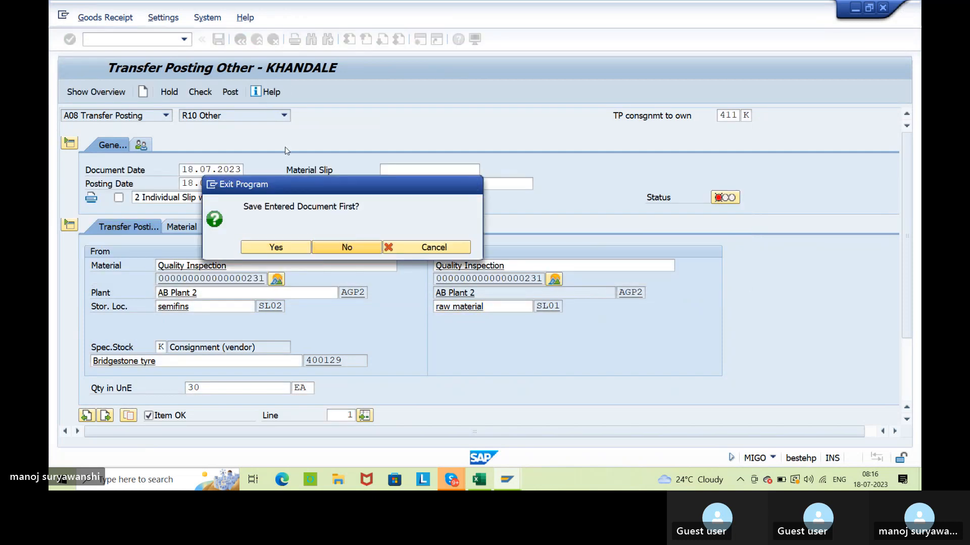
click(185, 40)
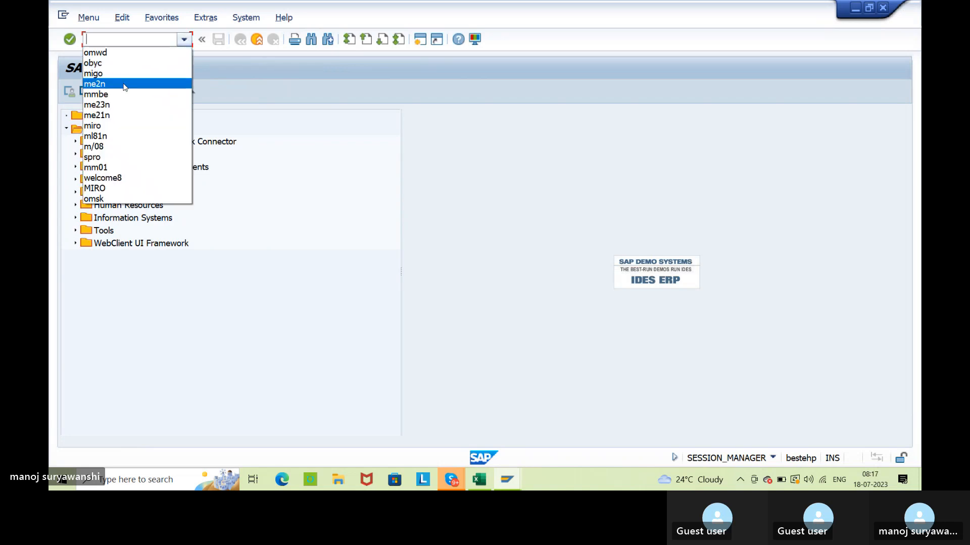
click(145, 47)
key(Return)
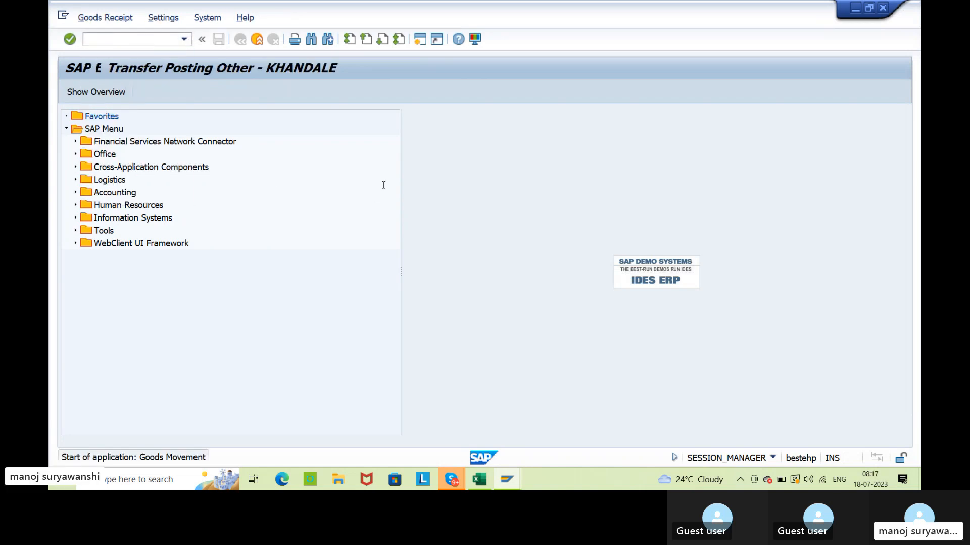
Enter the transfer source: material 231, plant AGP2, storage location SL02 and the Bridgestone tyre consignment vendor.
click(245, 267)
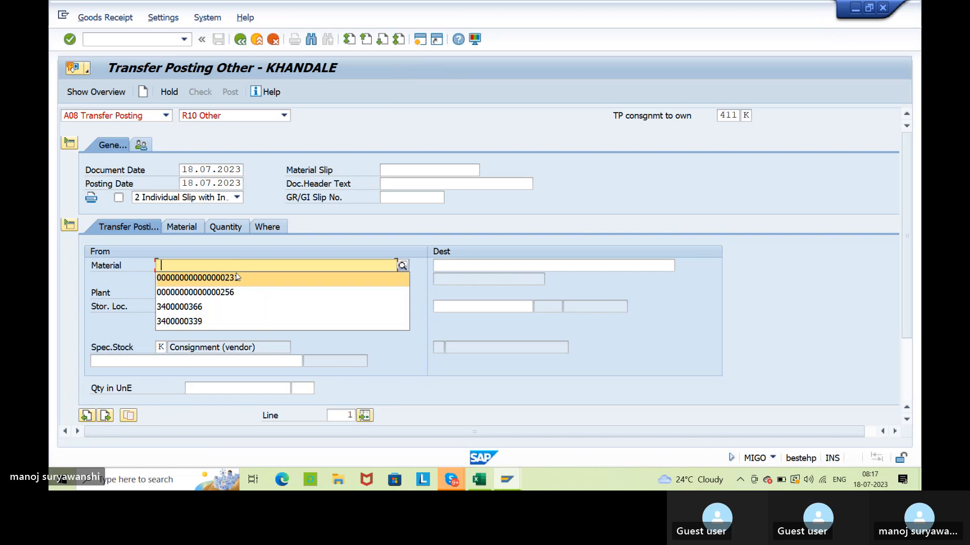
click(237, 276)
click(210, 305)
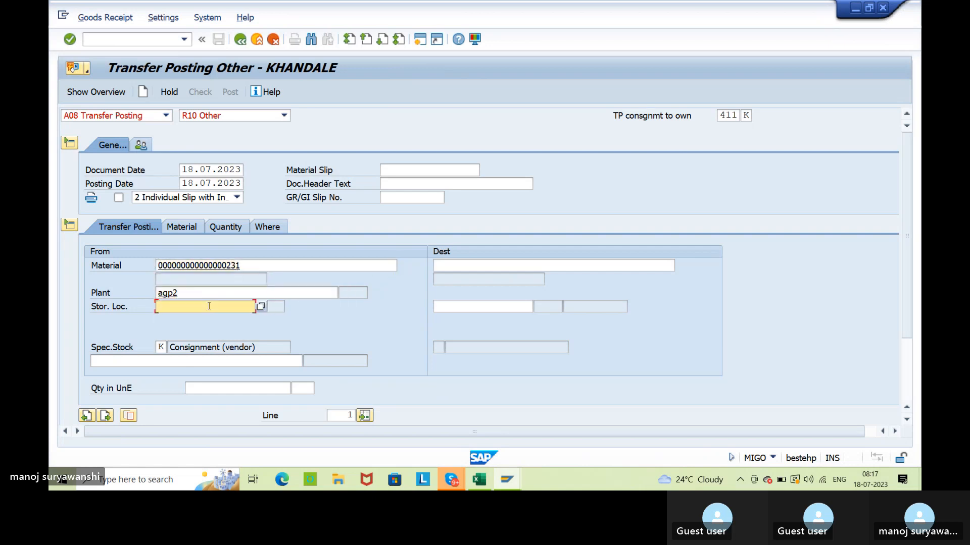
click(198, 319)
click(202, 360)
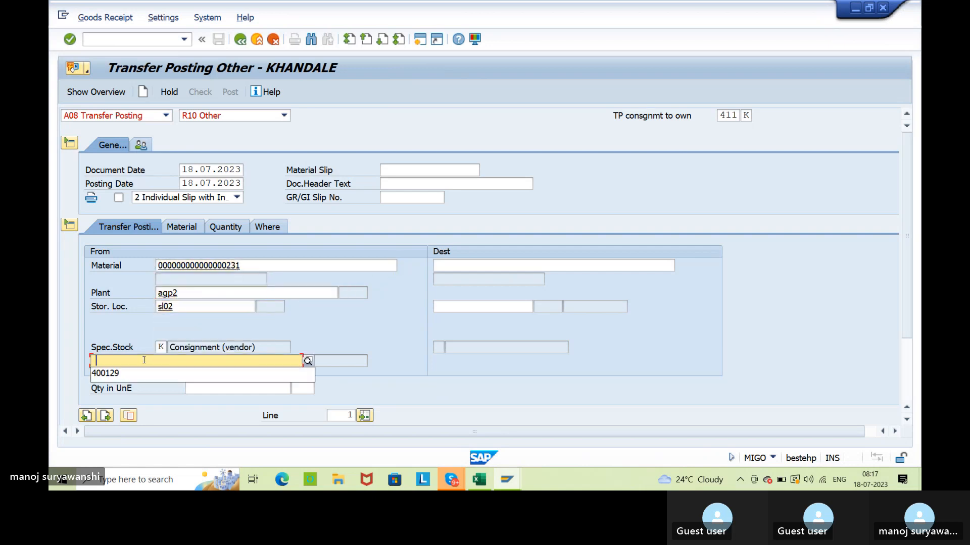
click(202, 372)
key(Return)
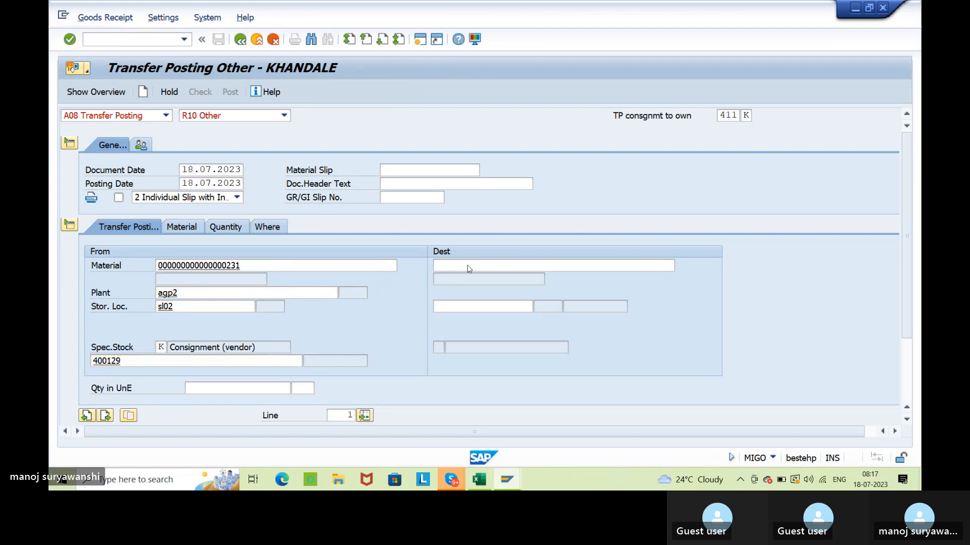
Set the quantity to 30 EA, check the transfer posting and dismiss the log.
click(196, 385)
click(197, 404)
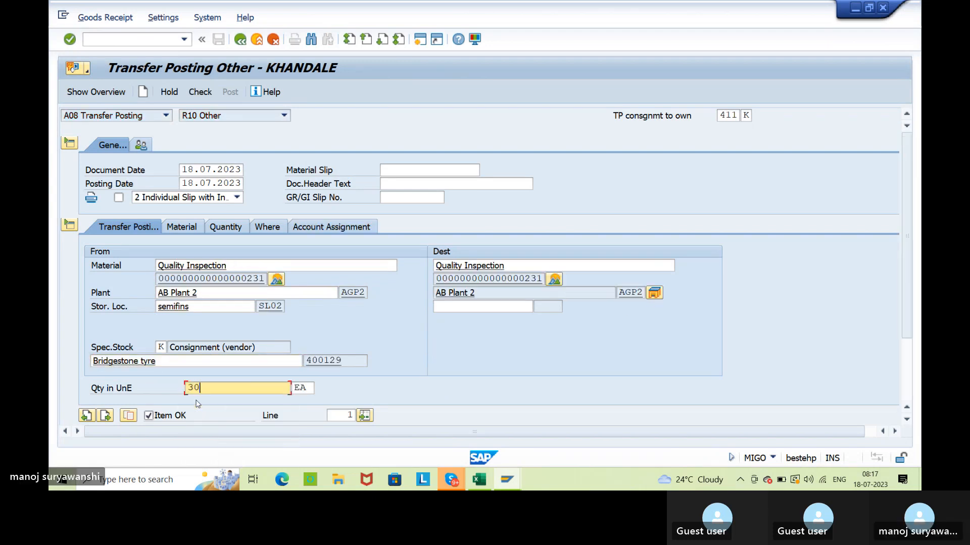
click(197, 92)
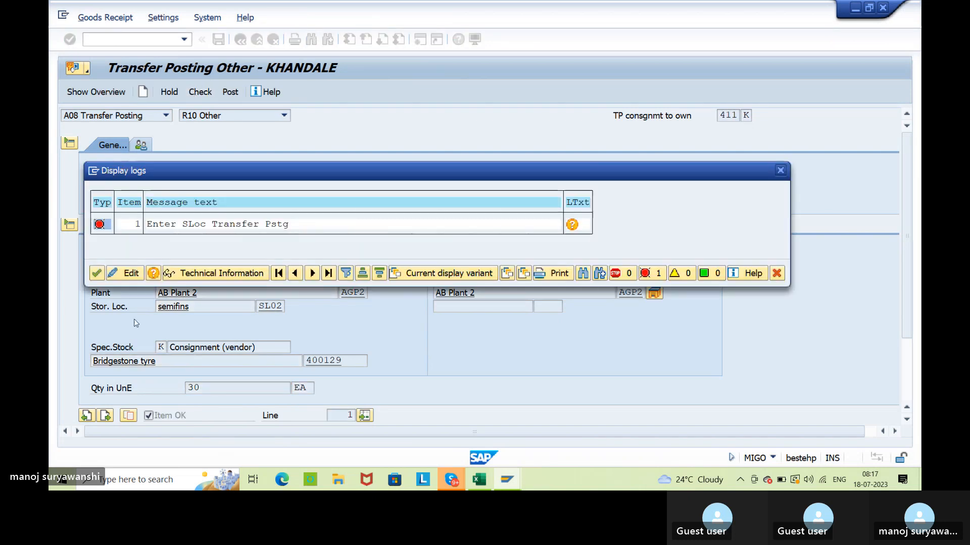
click(97, 276)
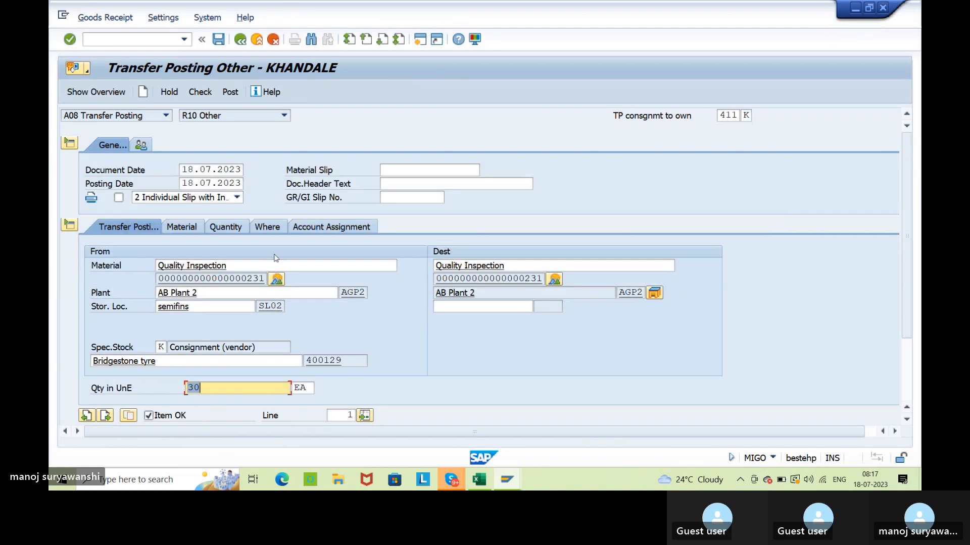
Set the destination storage location to SL01, then check and post the 411 K transfer posting.
click(457, 306)
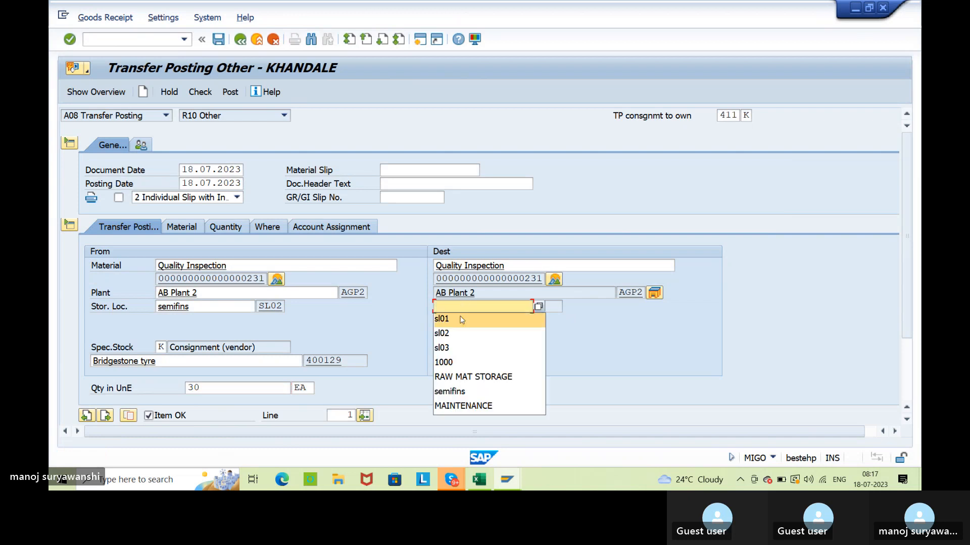
click(457, 318)
key(Return)
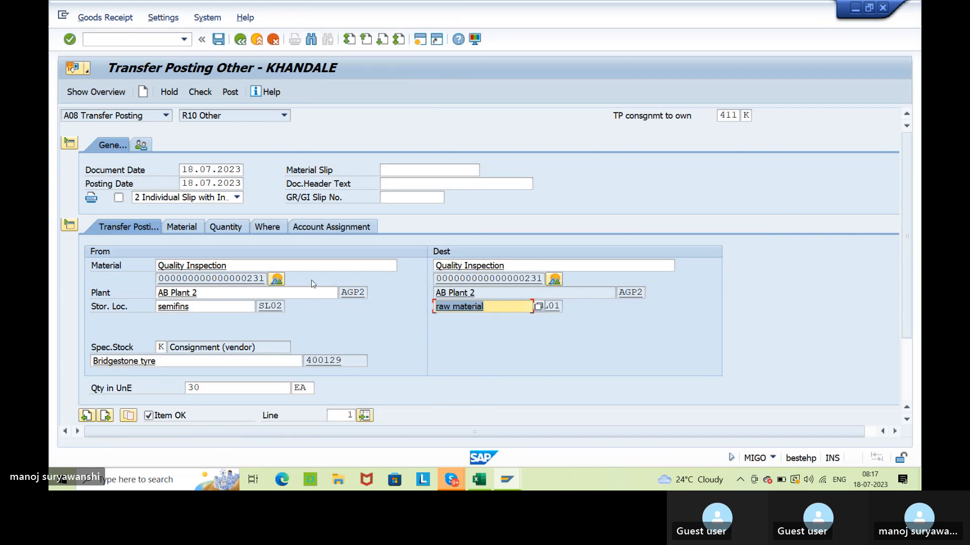
click(204, 93)
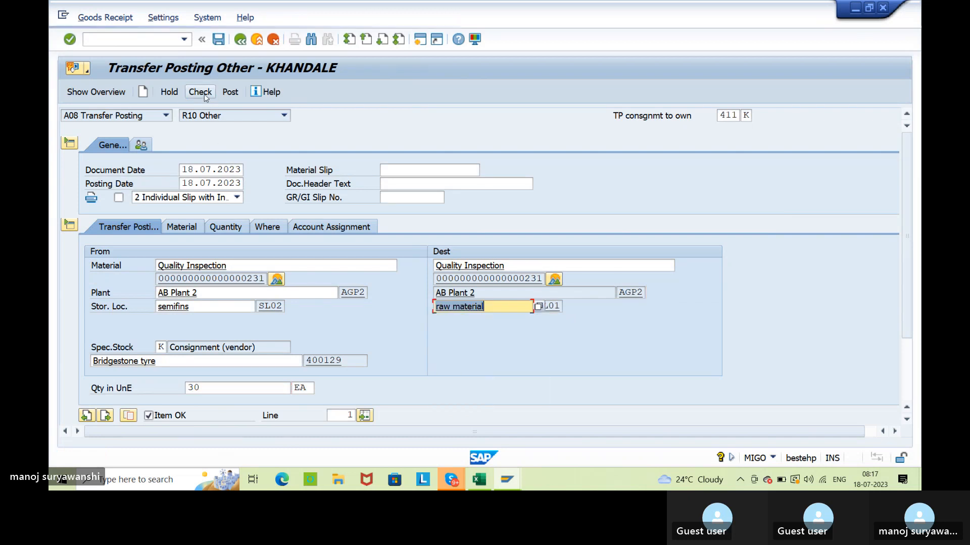
click(229, 93)
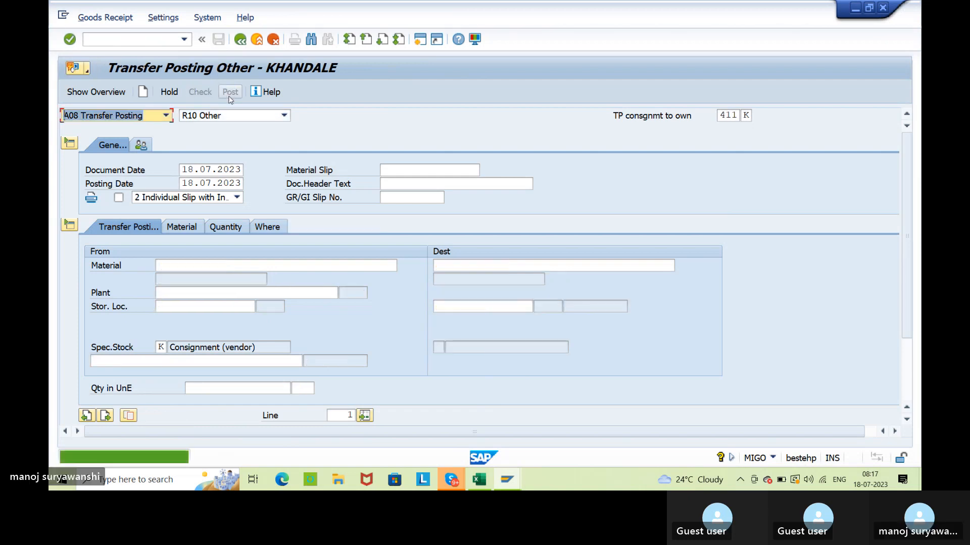
Display the material document just posted and open its accounting document from the FI documents.
click(165, 115)
click(148, 172)
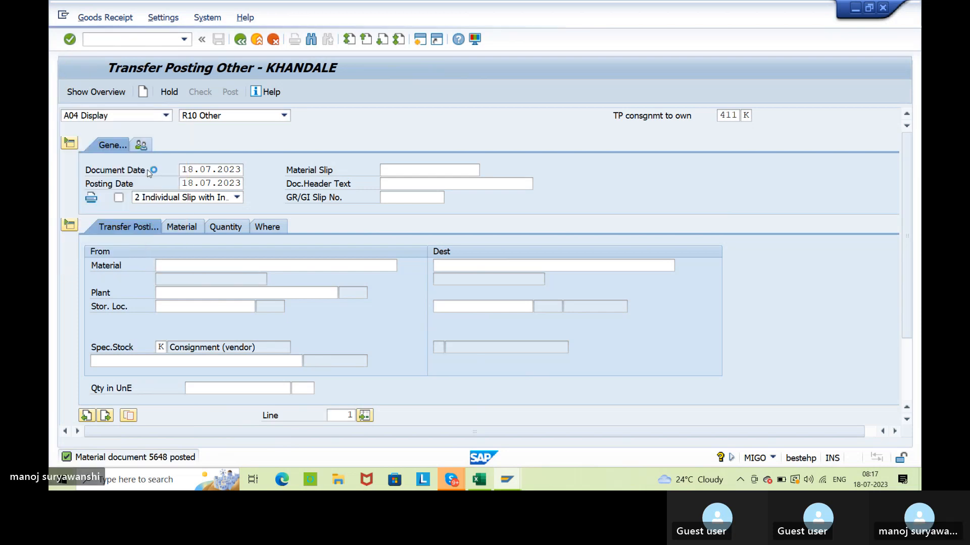
key(Return)
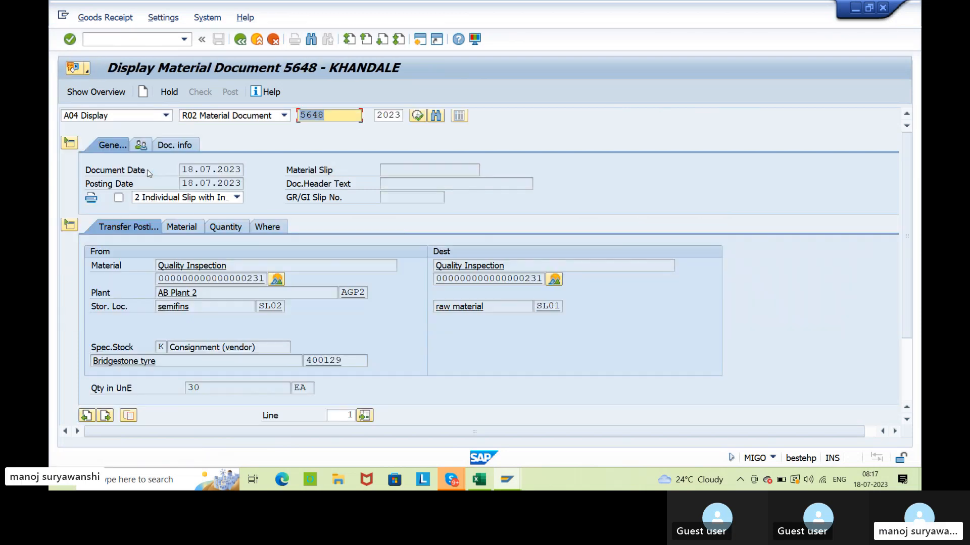
click(175, 149)
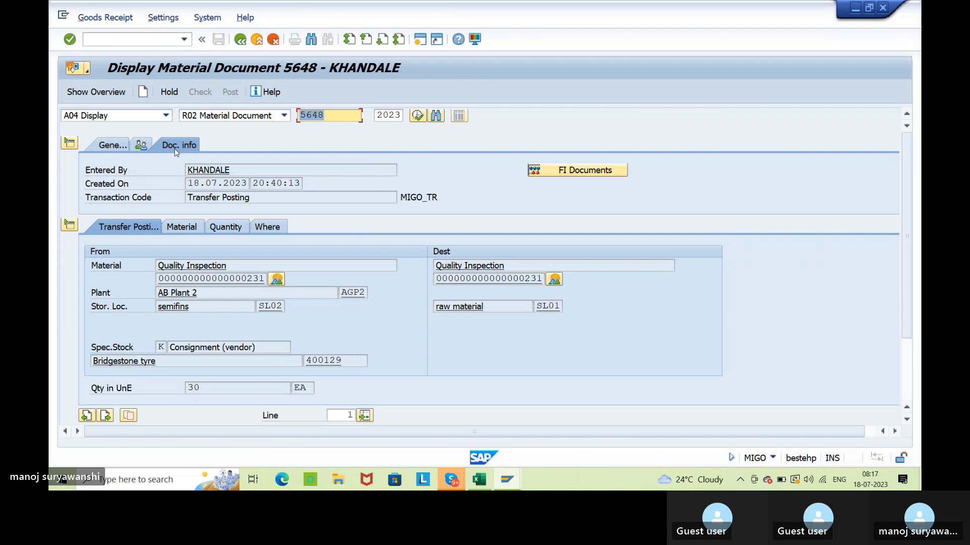
click(567, 175)
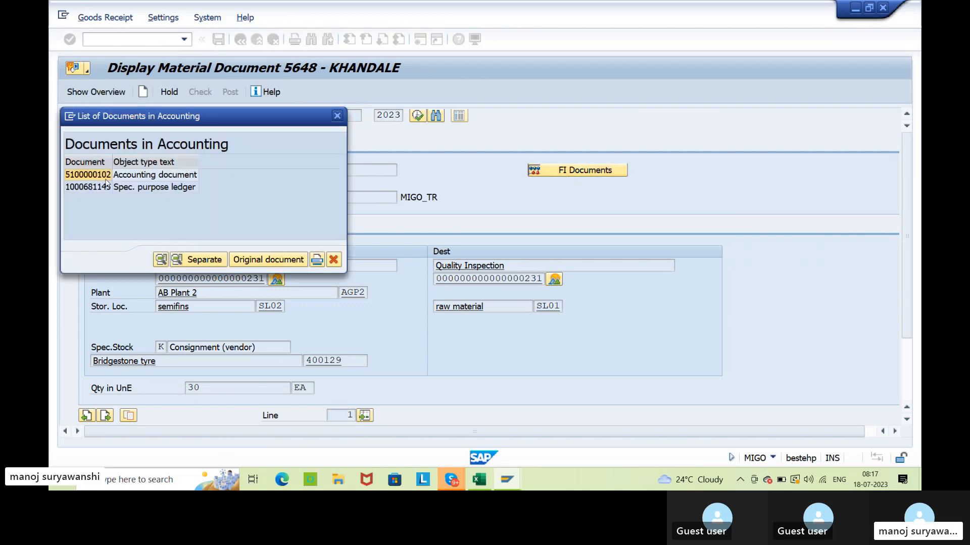
double_click(106, 176)
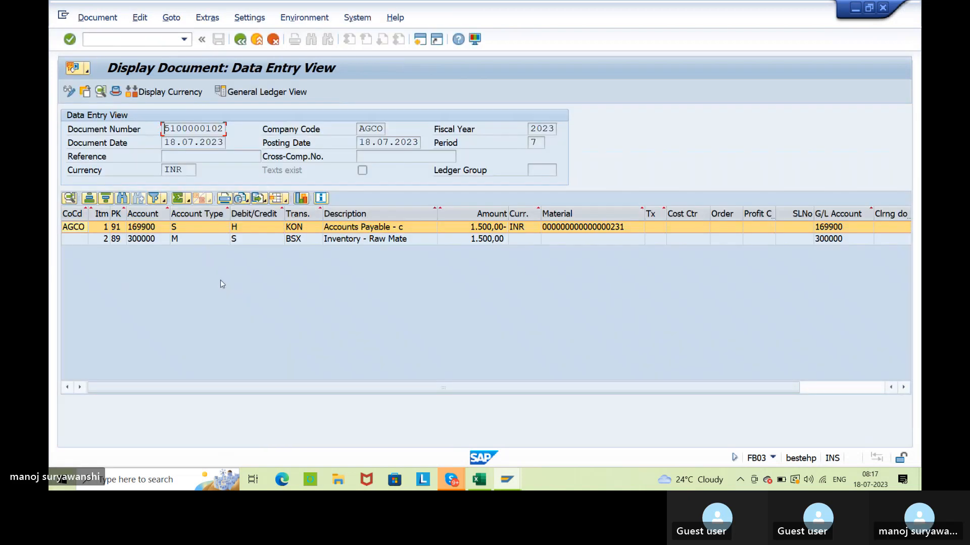
Examine the accounts, descriptions and amounts of the KON payables and BSX inventory line items in the accounting document.
click(475, 230)
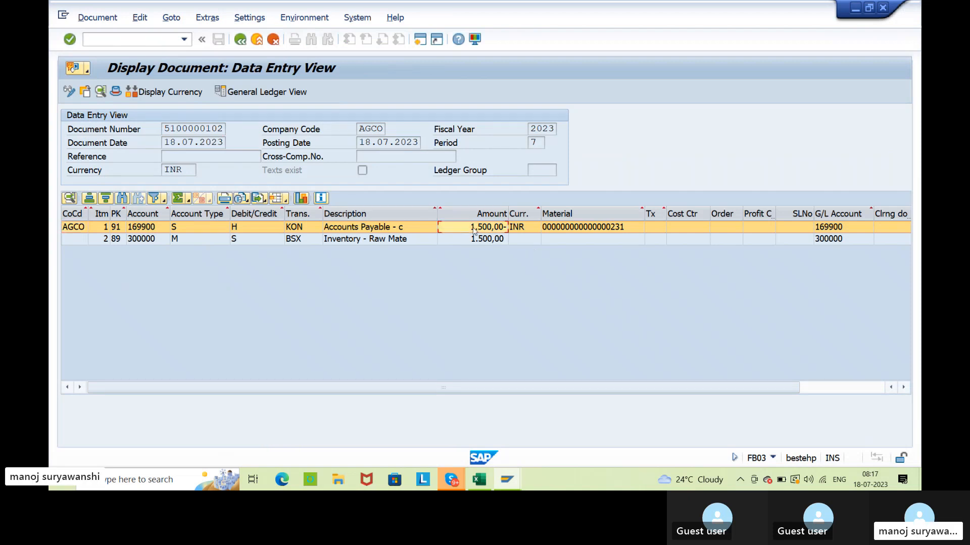
click(378, 242)
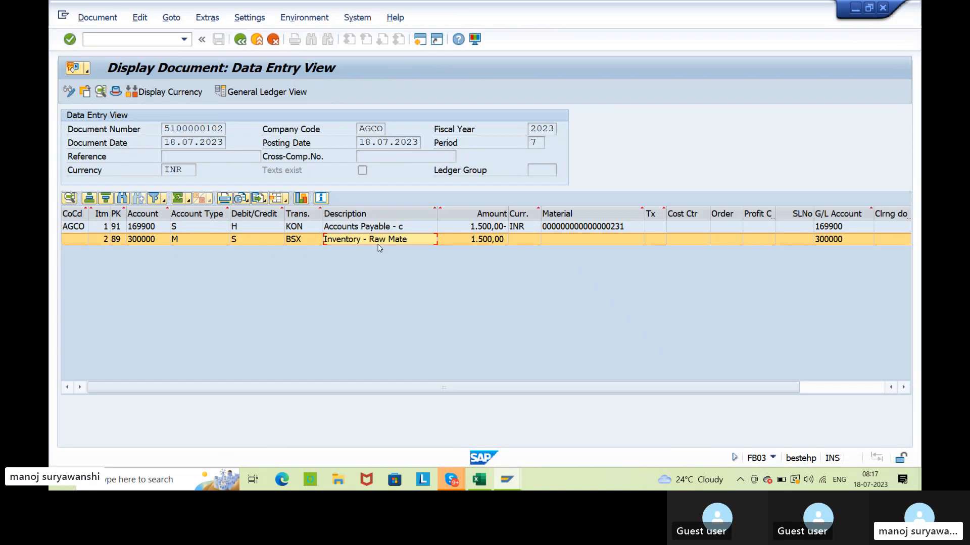
click(142, 243)
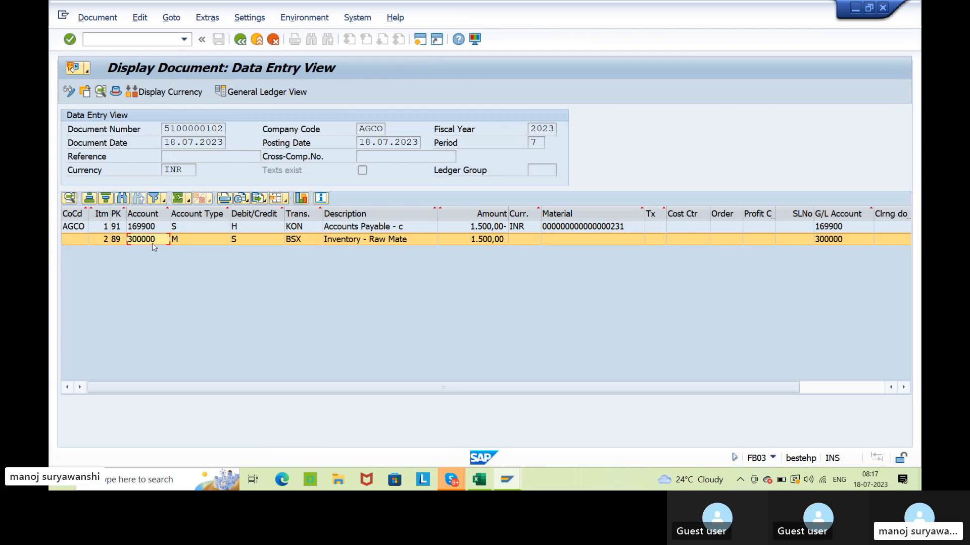
click(484, 228)
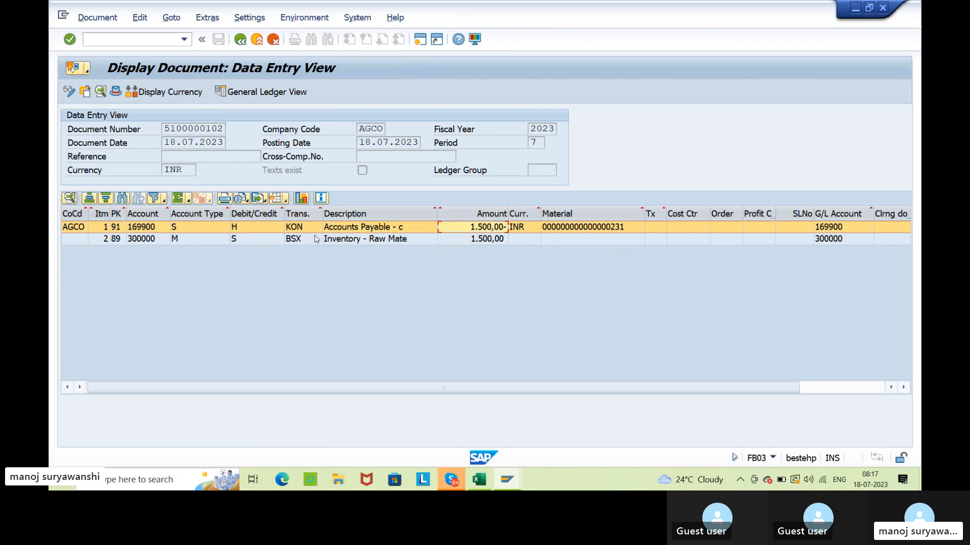
click(343, 231)
click(474, 230)
click(467, 241)
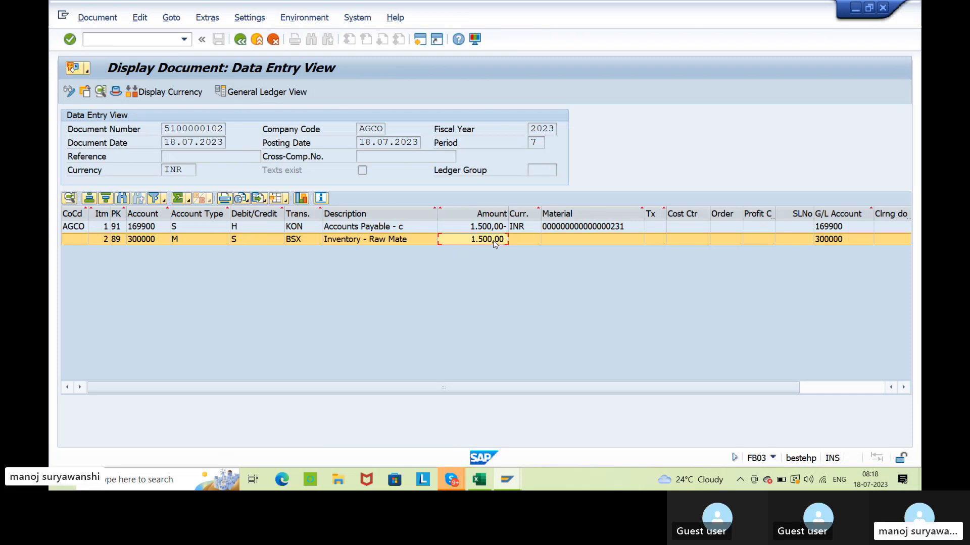
Leave the accounting document and check material 231's moving price in the Accounting 1 view of its master record.
click(240, 42)
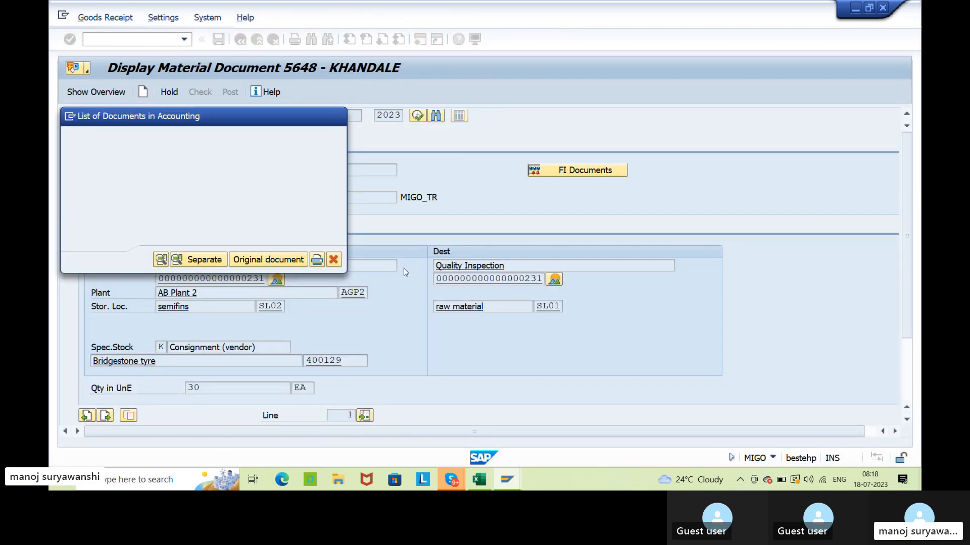
click(276, 278)
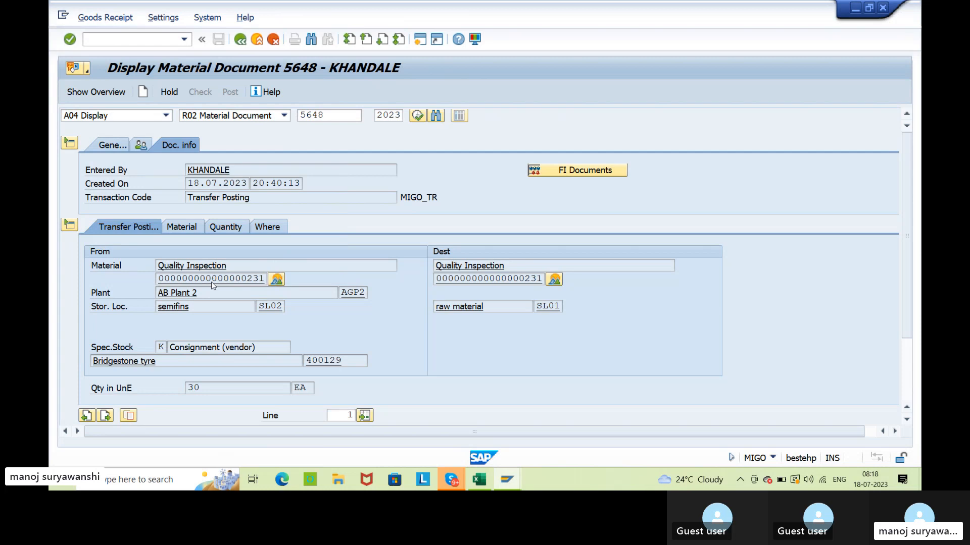
click(580, 117)
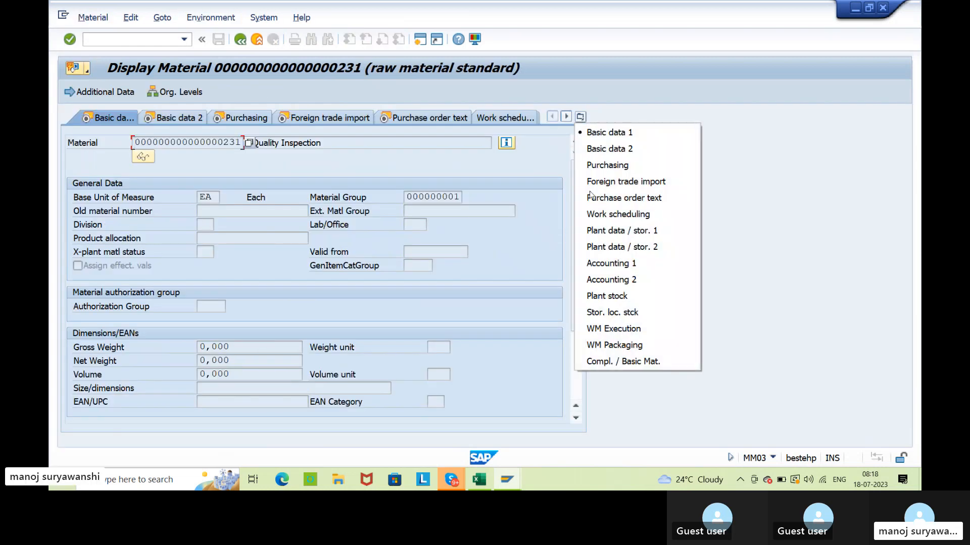
click(604, 263)
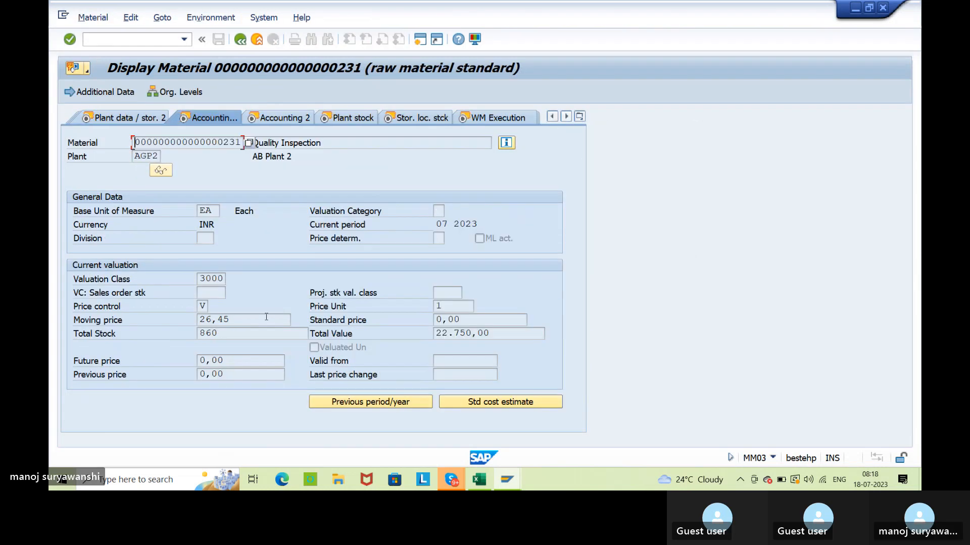
click(267, 317)
click(241, 40)
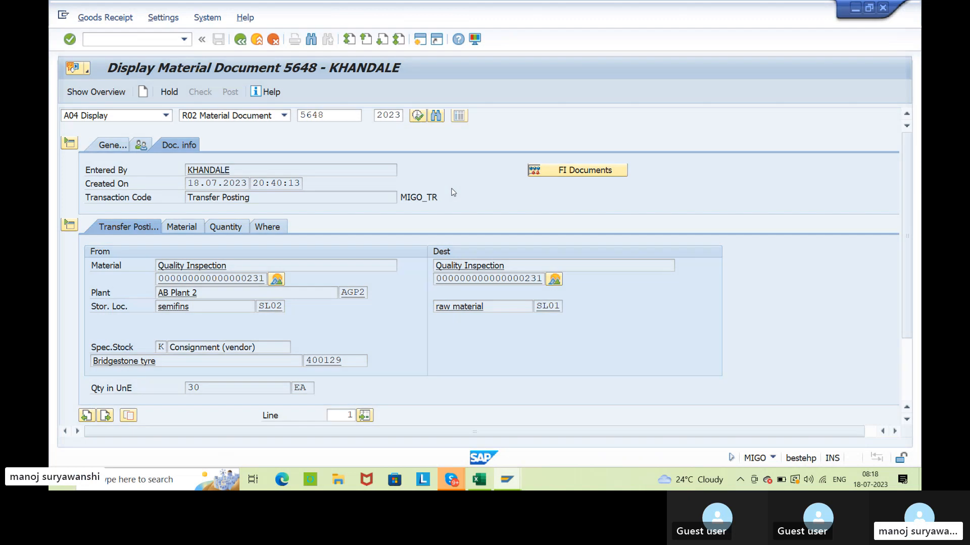
Display the consignment info record with ME13 for the Bridgestone tyre vendor, material 231, purchasing organization AG00 and plant AGP2.
key(F3)
text(me13)
key(Return)
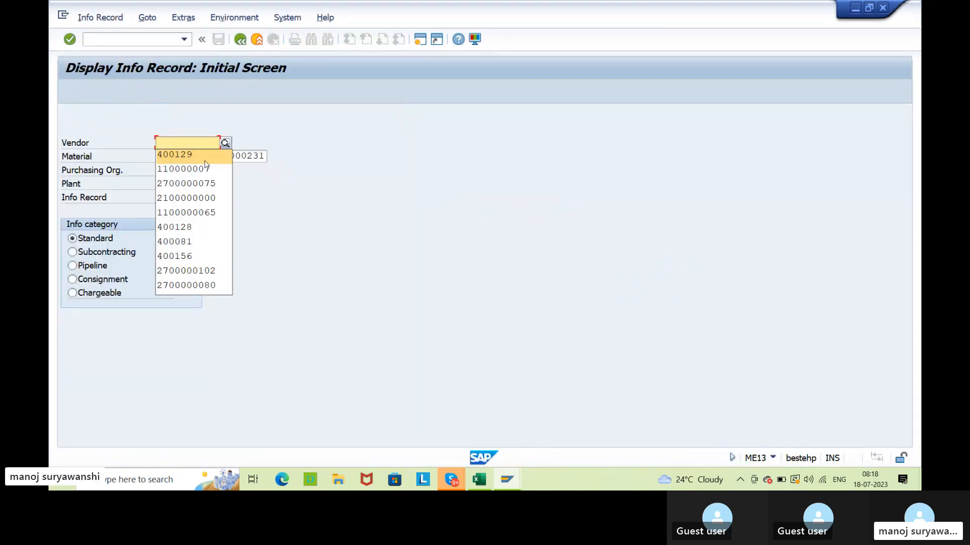
click(203, 160)
click(171, 174)
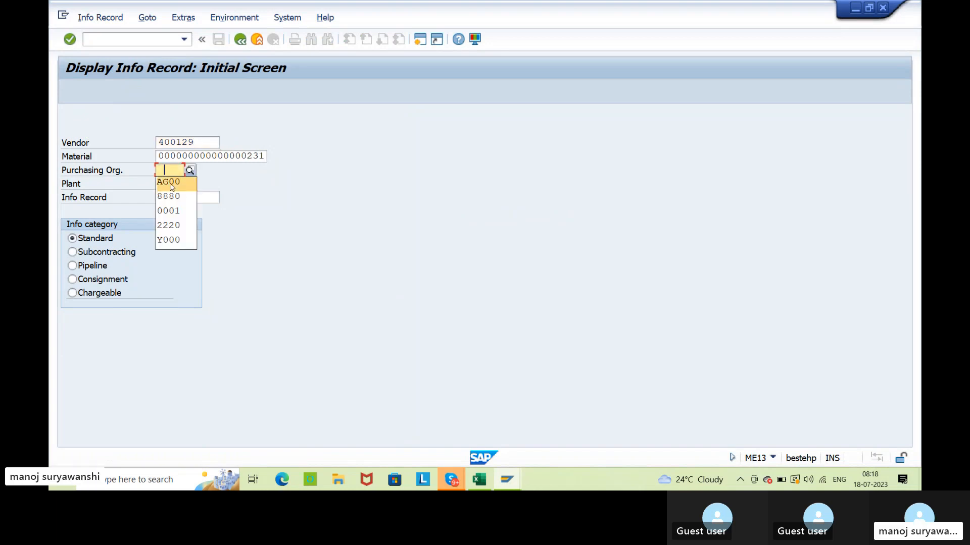
click(172, 182)
click(92, 281)
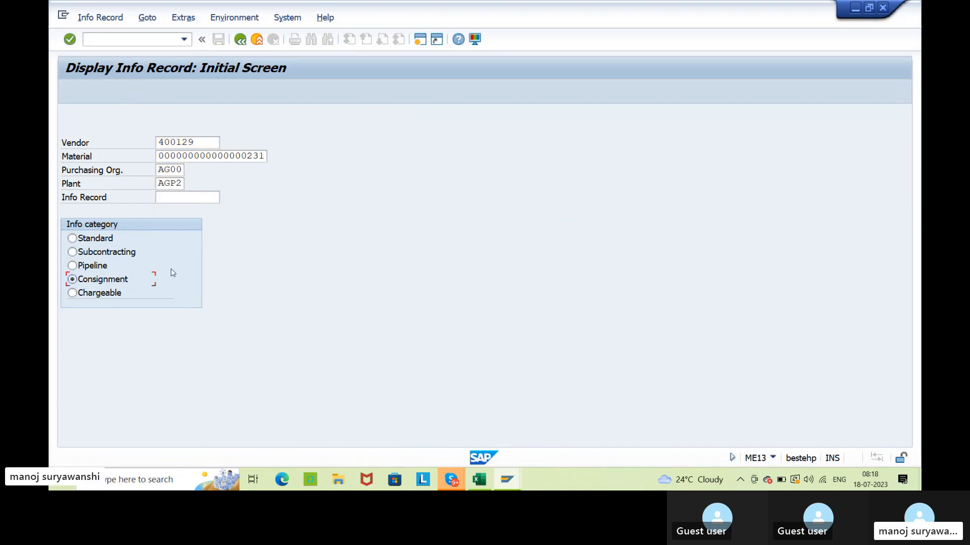
key(Return)
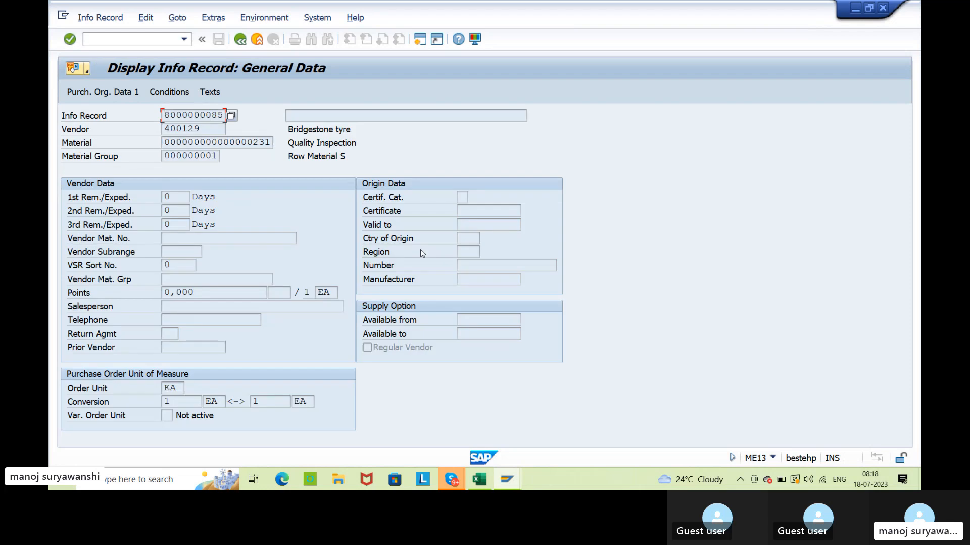
Open the info record's PB00 gross price condition and examine the consignment amount.
click(186, 96)
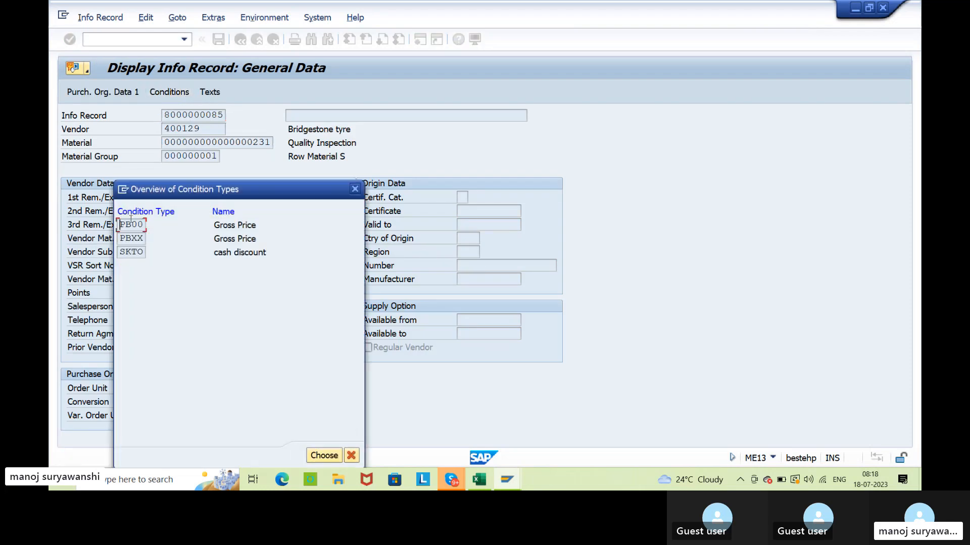
double_click(129, 224)
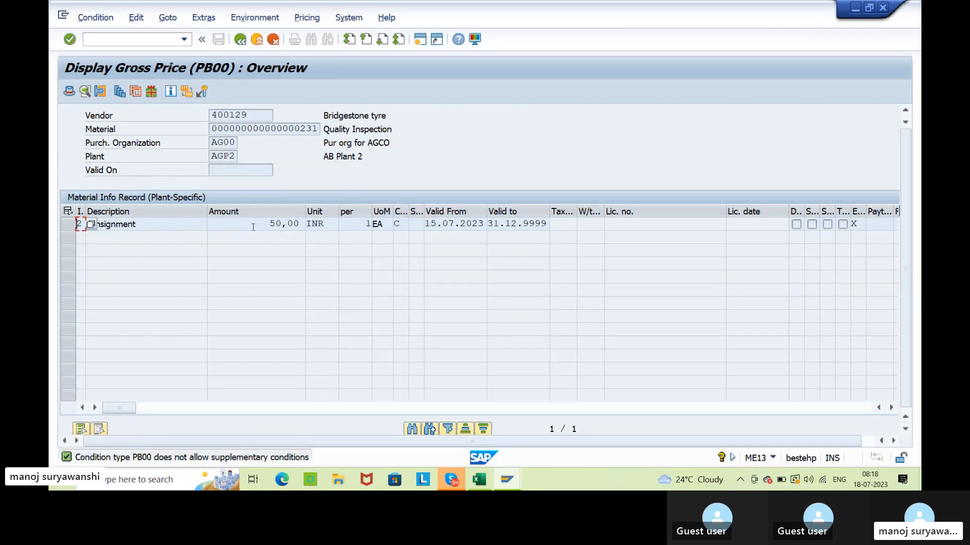
drag(269, 223, 308, 225)
click(307, 225)
Switch to material 231's stock overview, refresh it and check the SL02 vendor consignment stock.
key(alt+Tab)
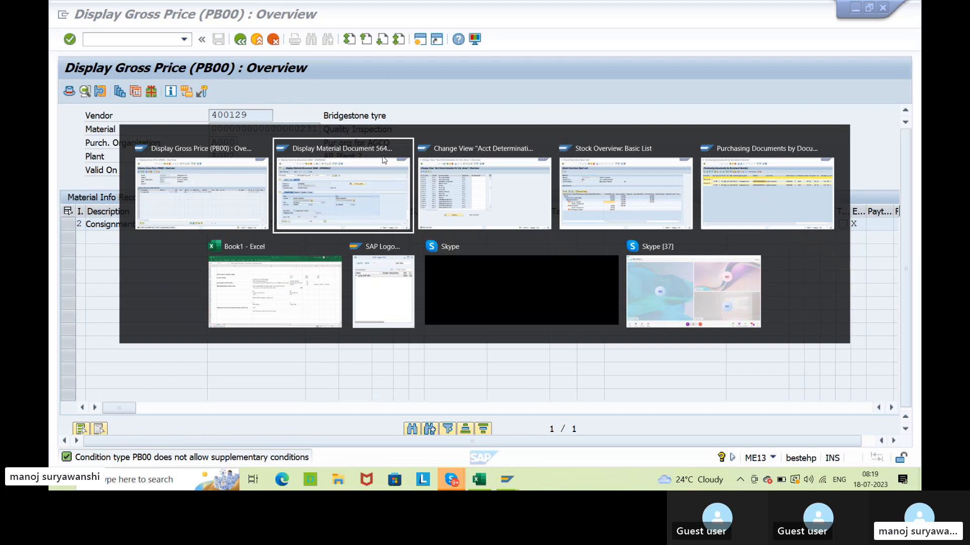
key(alt+Tab)
key(alt+Tab)
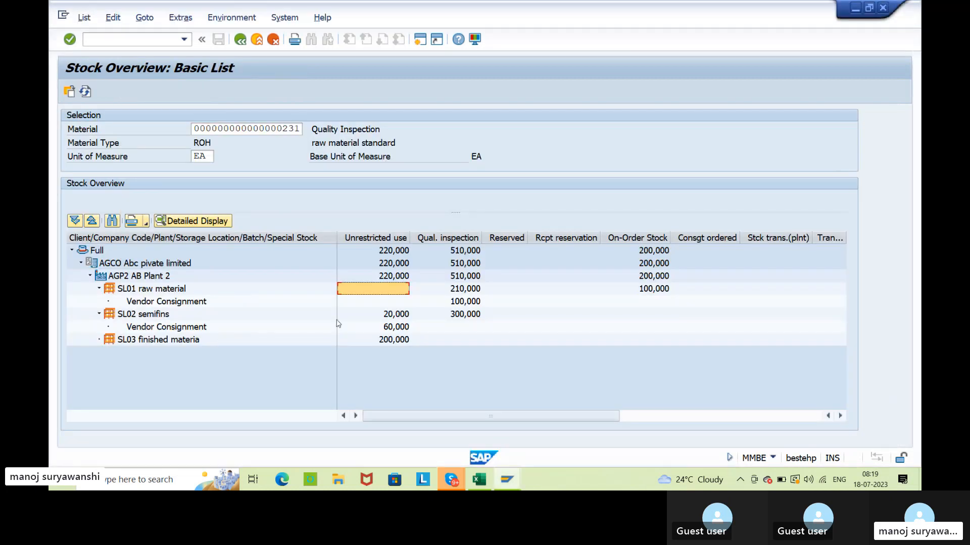
click(395, 329)
click(385, 293)
click(85, 92)
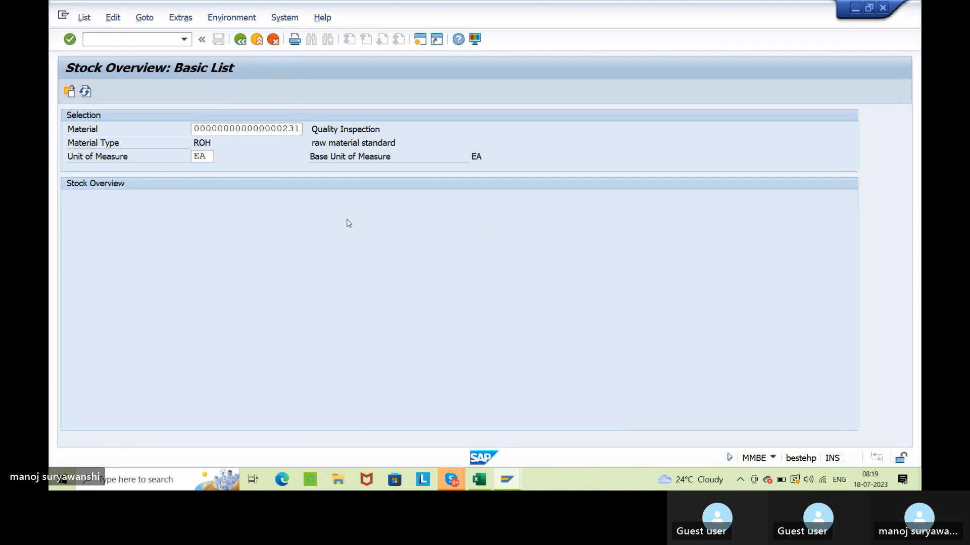
click(383, 328)
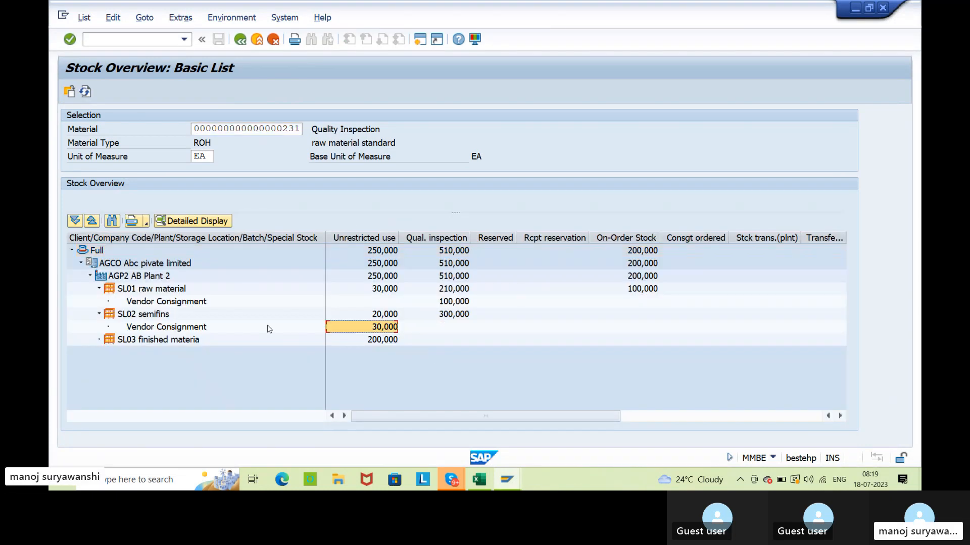
Examine the unrestricted-use stock of material 231 for storage location SL01 and for plant AGP2 as a whole.
click(384, 294)
click(182, 294)
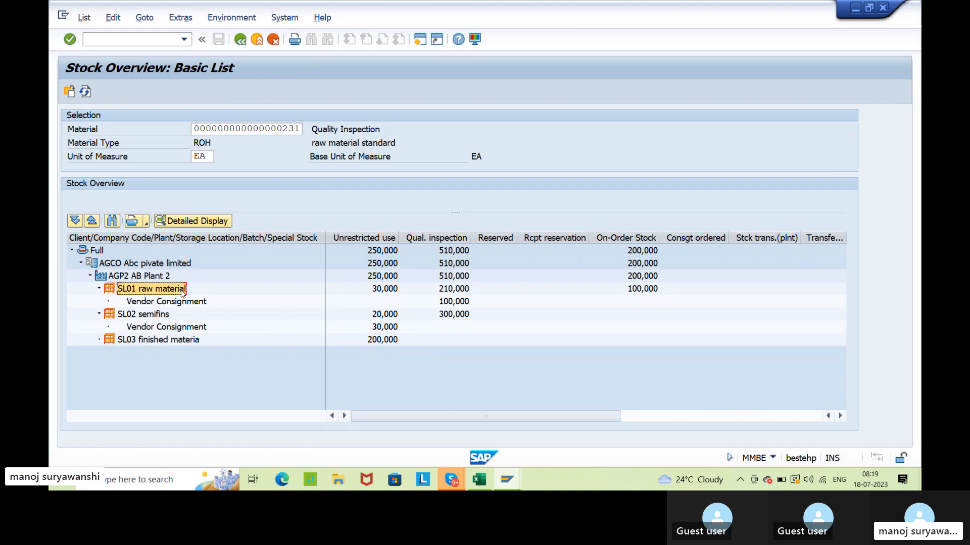
click(359, 293)
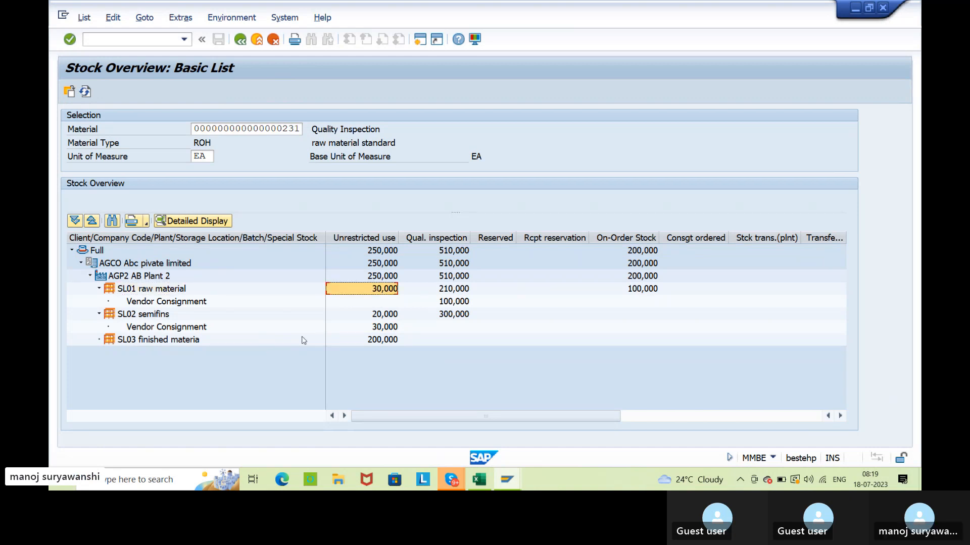
click(380, 278)
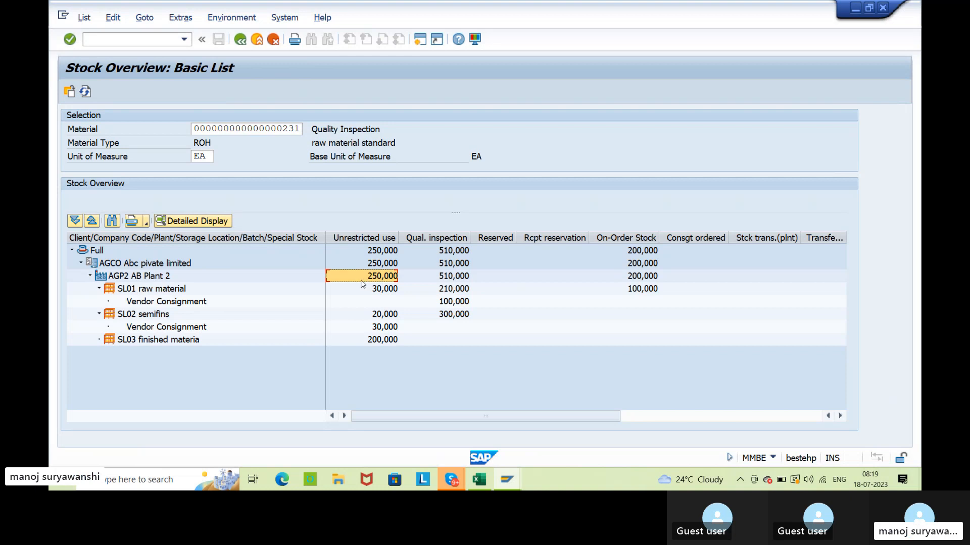
click(789, 137)
click(369, 276)
click(552, 165)
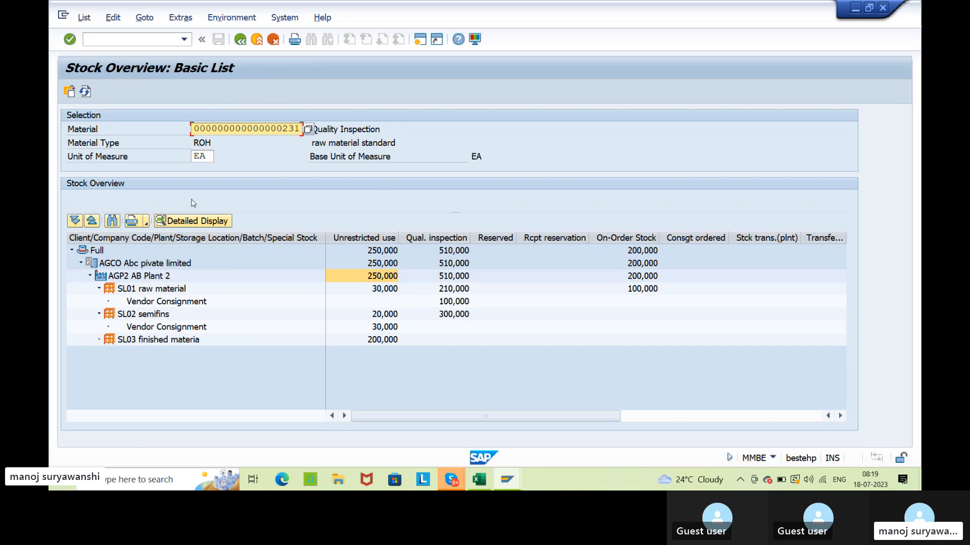
click(332, 133)
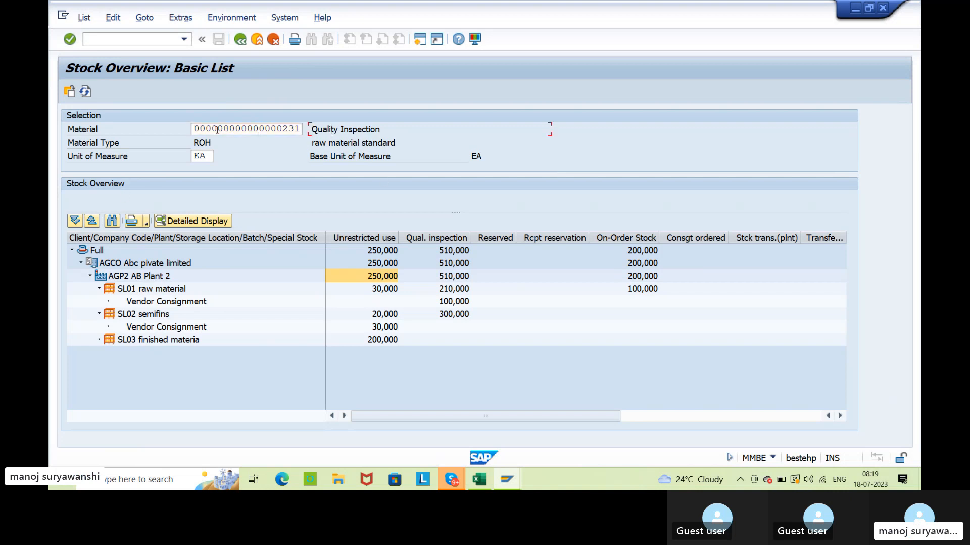
click(207, 156)
Exit the info record display, run the MMBE stock overview for material 256 in plant AGP2 and examine SL01's unrestricted stock.
key(alt+Tab)
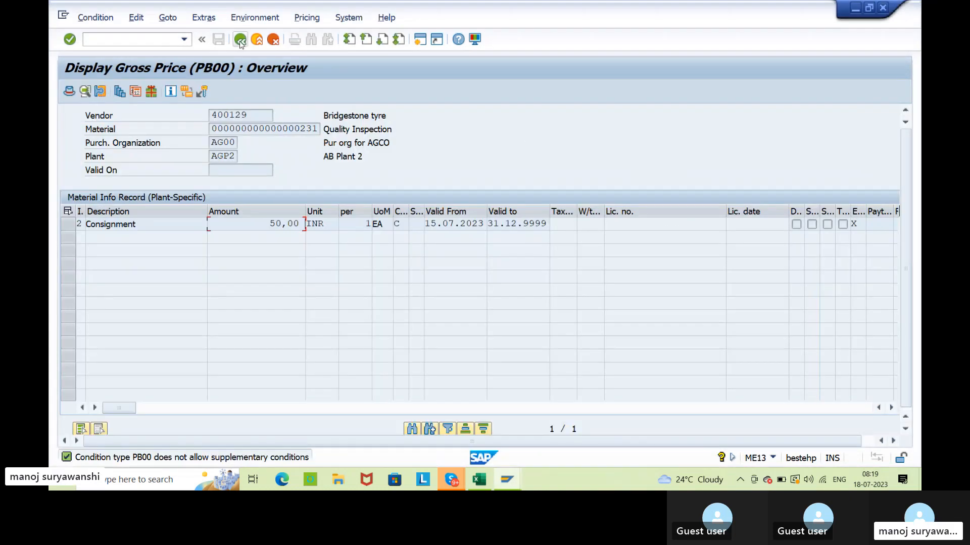
click(240, 41)
click(239, 41)
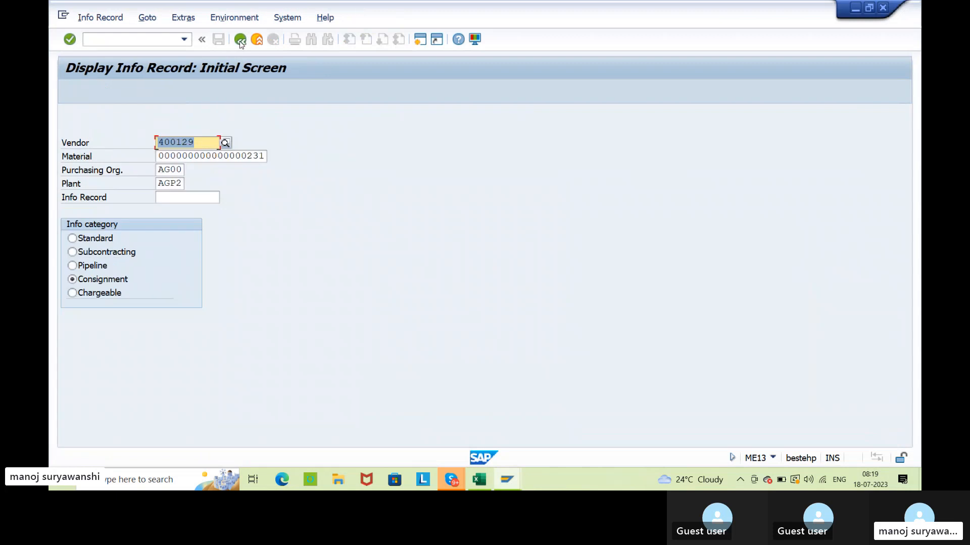
click(239, 39)
text(mmbe)
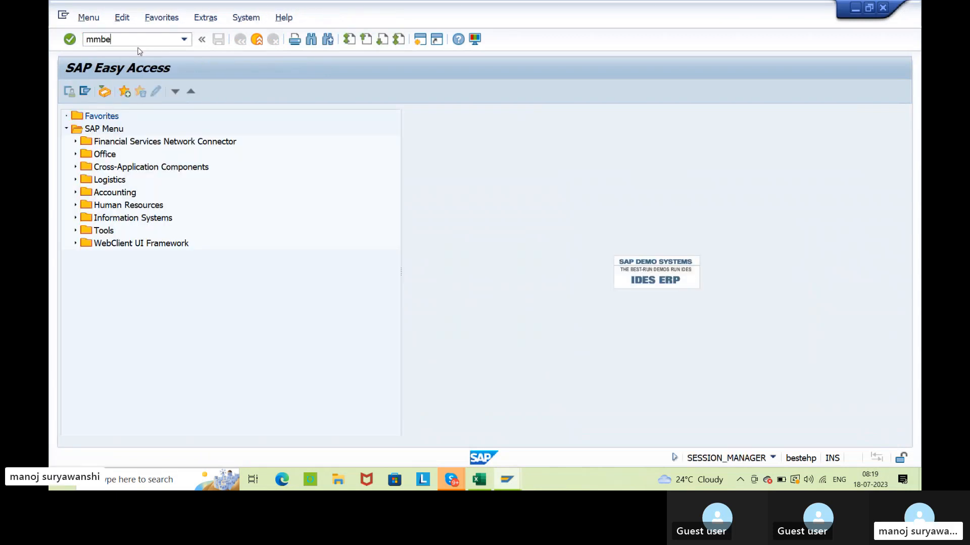
key(Return)
key(BackSpace)
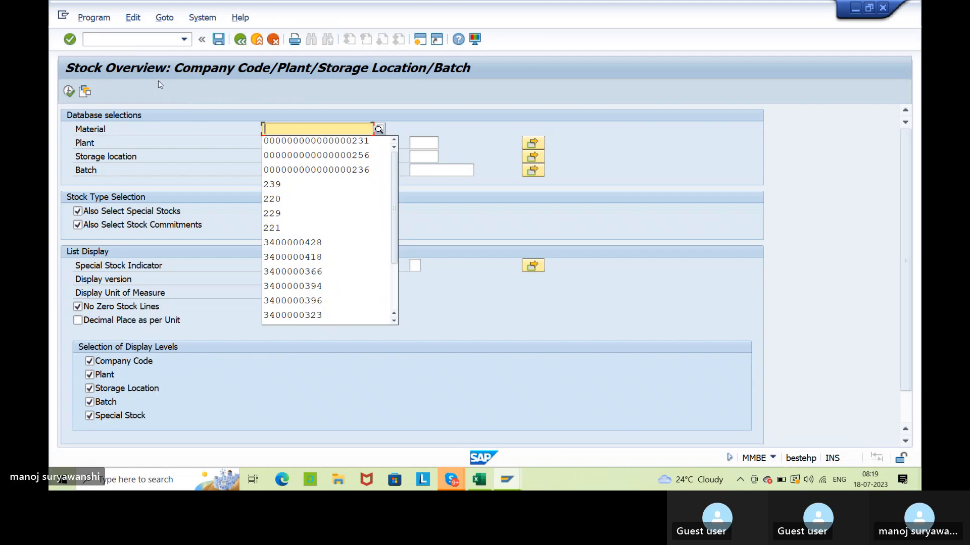
click(277, 153)
click(69, 91)
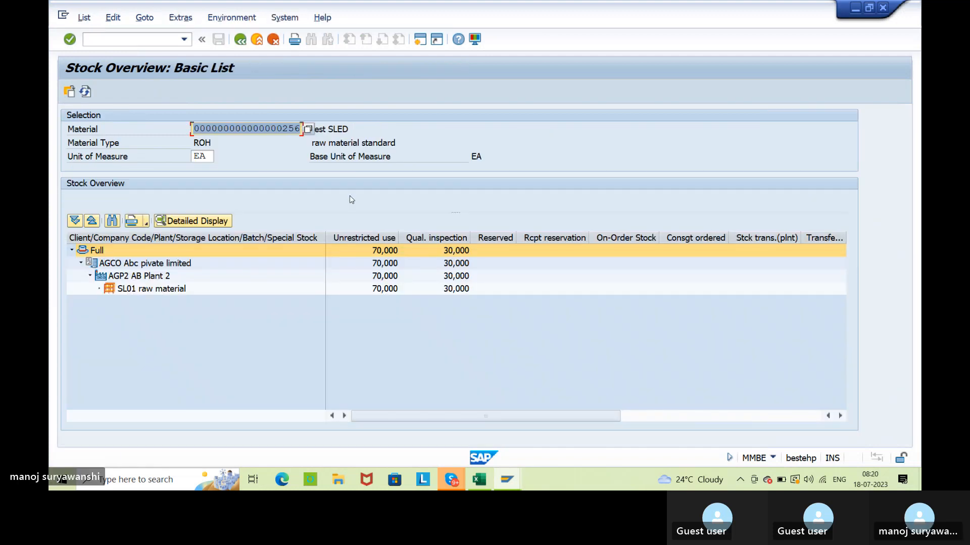
click(387, 289)
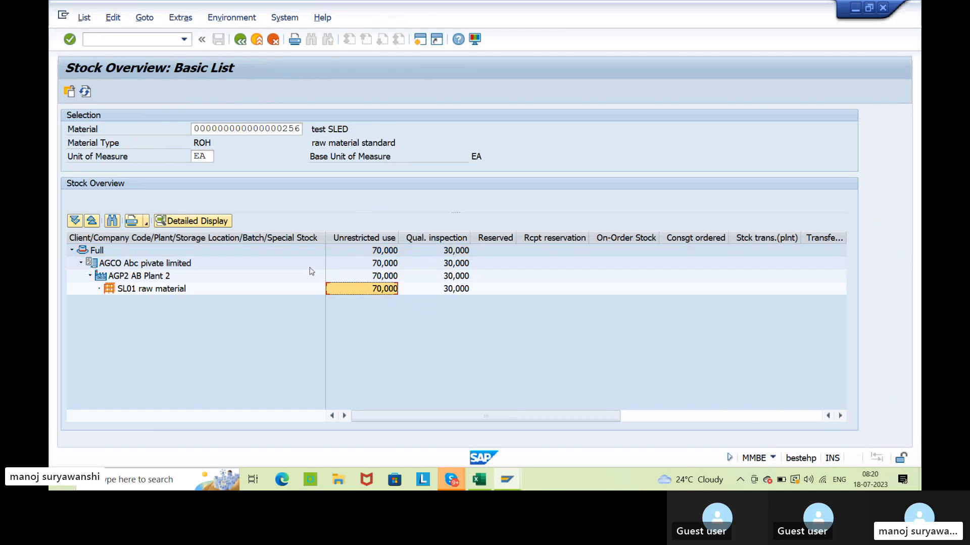
click(276, 139)
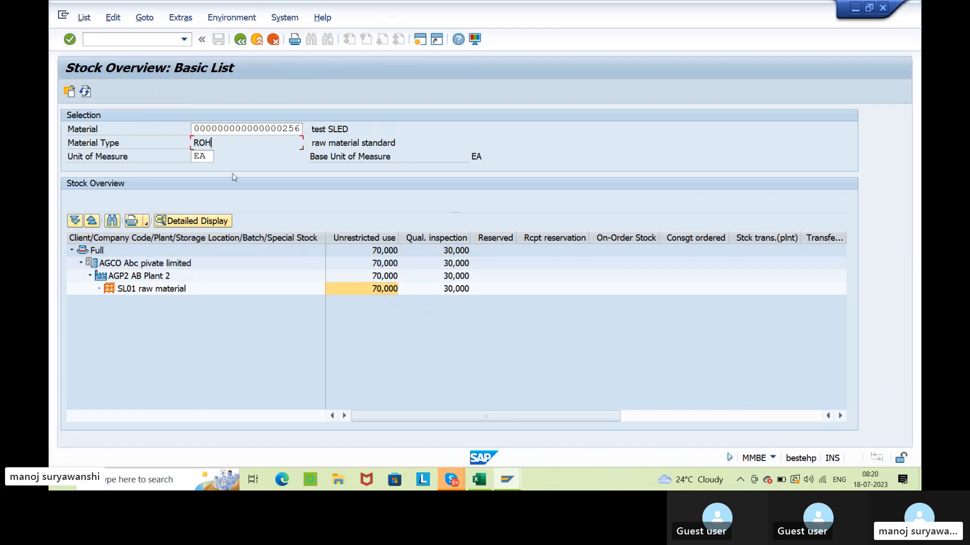
click(211, 157)
Compare the plant AGP2 entries in the stock overviews of materials 231 and 256.
key(alt+Tab)
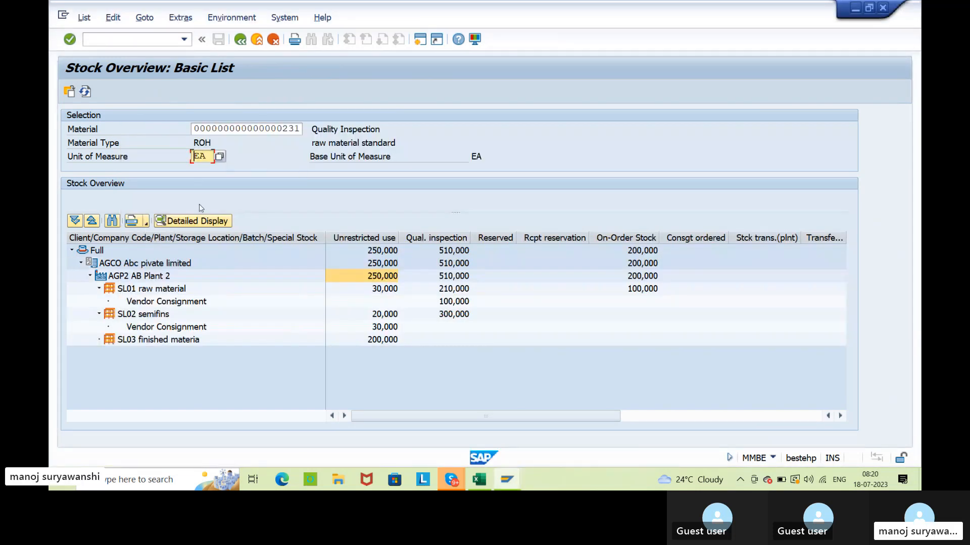
click(146, 277)
key(alt+Tab)
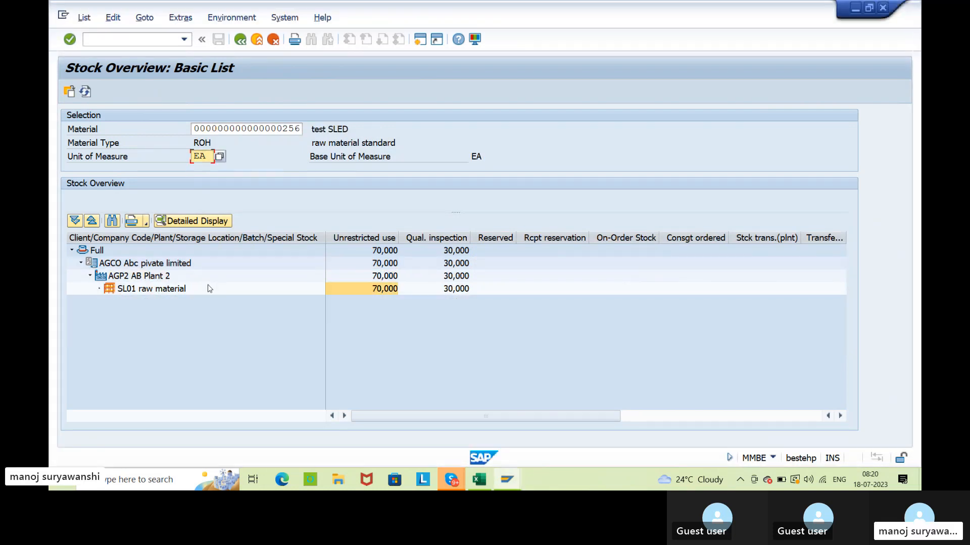
click(141, 279)
click(437, 163)
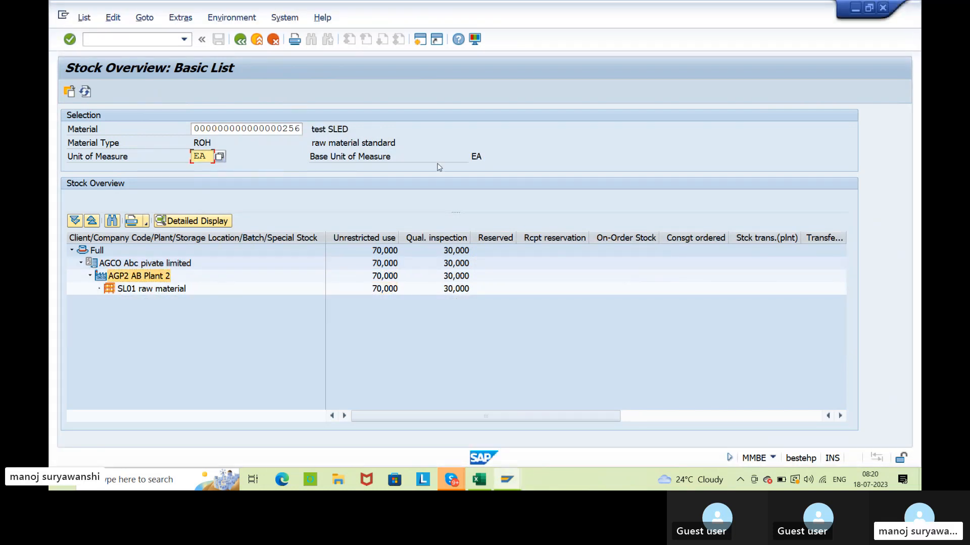
Compare the material numbers in both stock overviews and examine SL01's unrestricted stock for material 231.
key(alt+Tab)
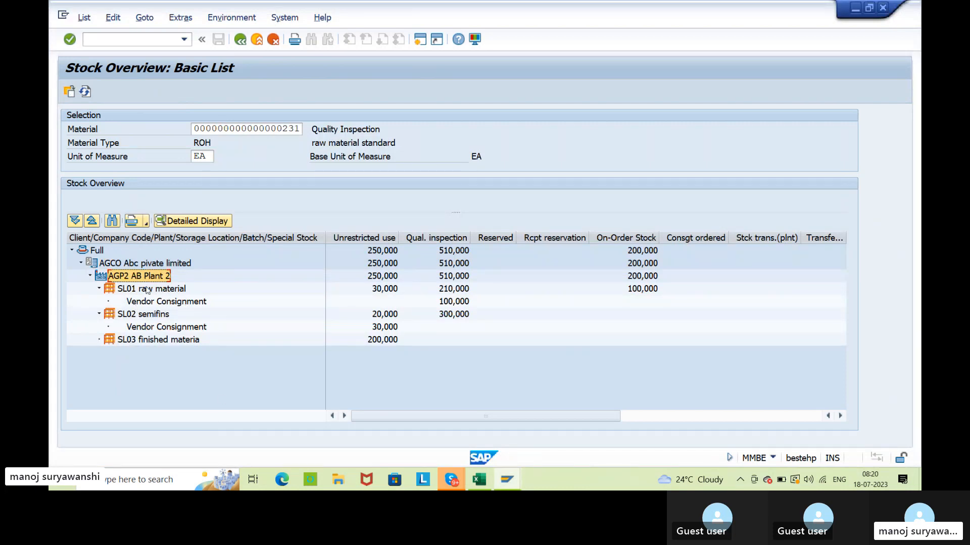
click(248, 128)
key(alt+Tab)
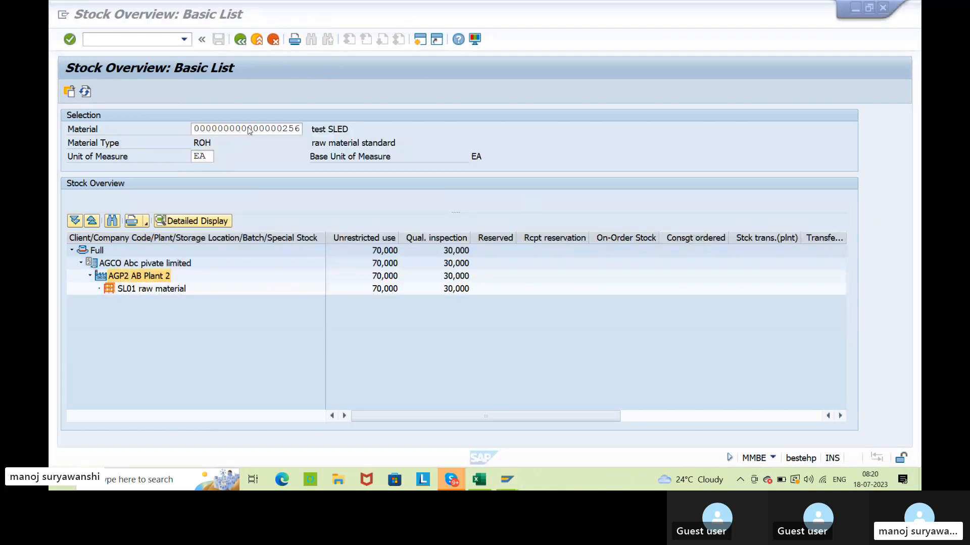
click(244, 129)
key(alt+Tab)
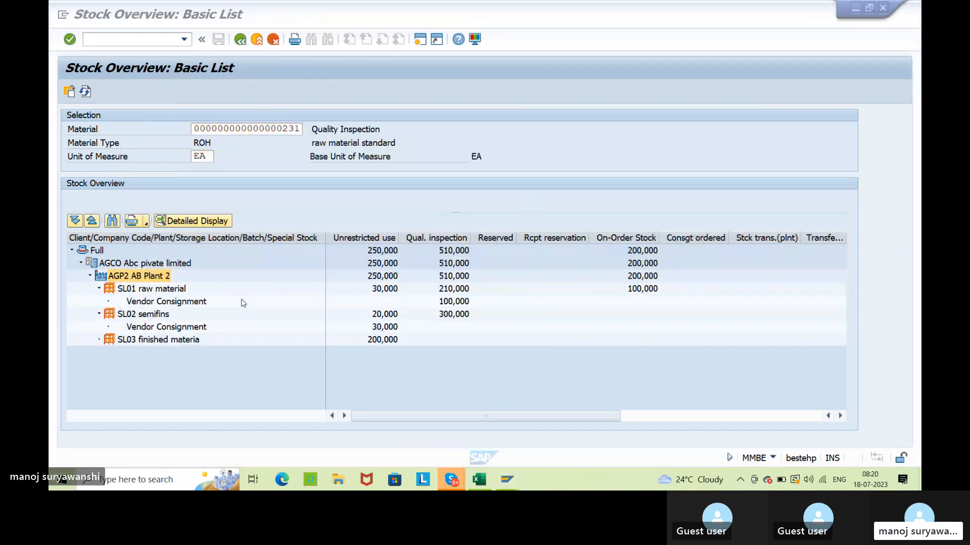
click(157, 290)
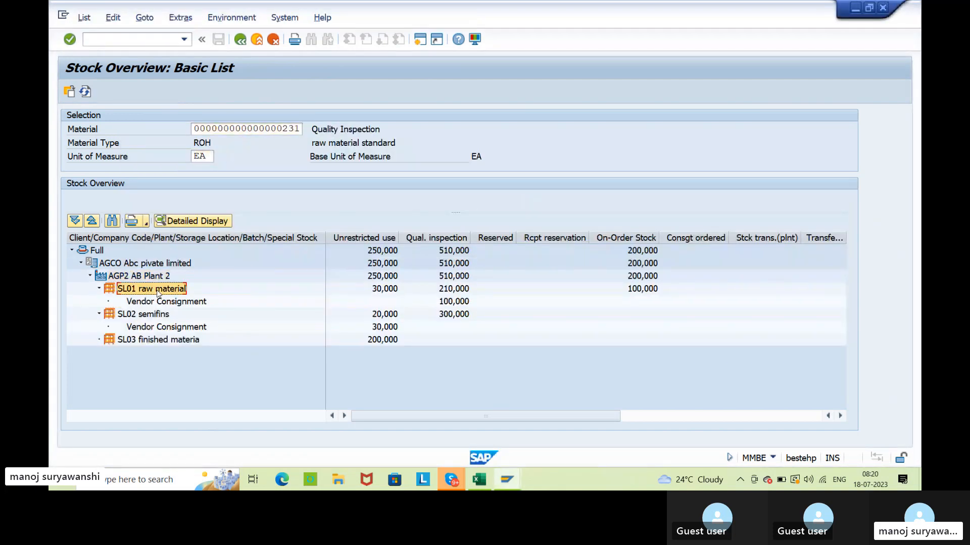
click(347, 293)
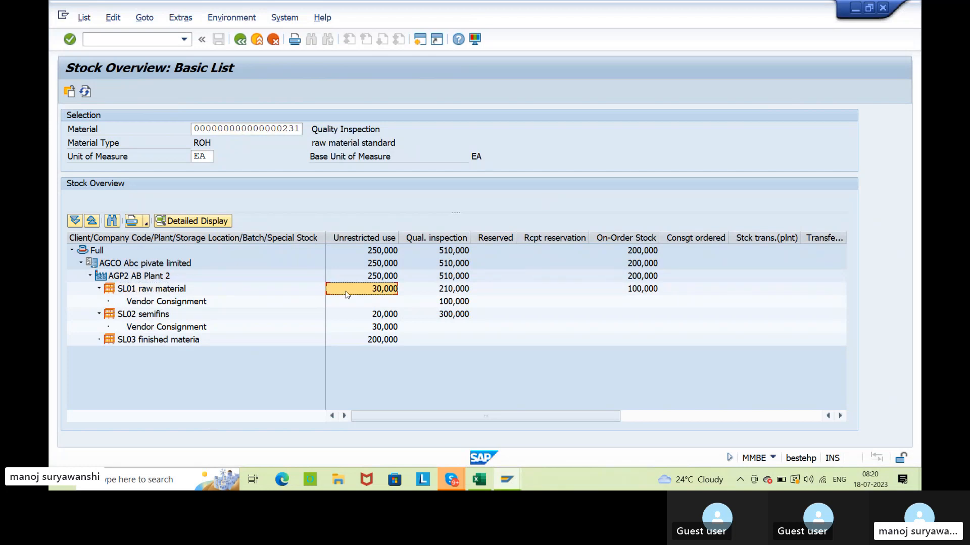
Return to the material document window and start a transfer posting with movement type 309 and no special stock indicator.
click(284, 129)
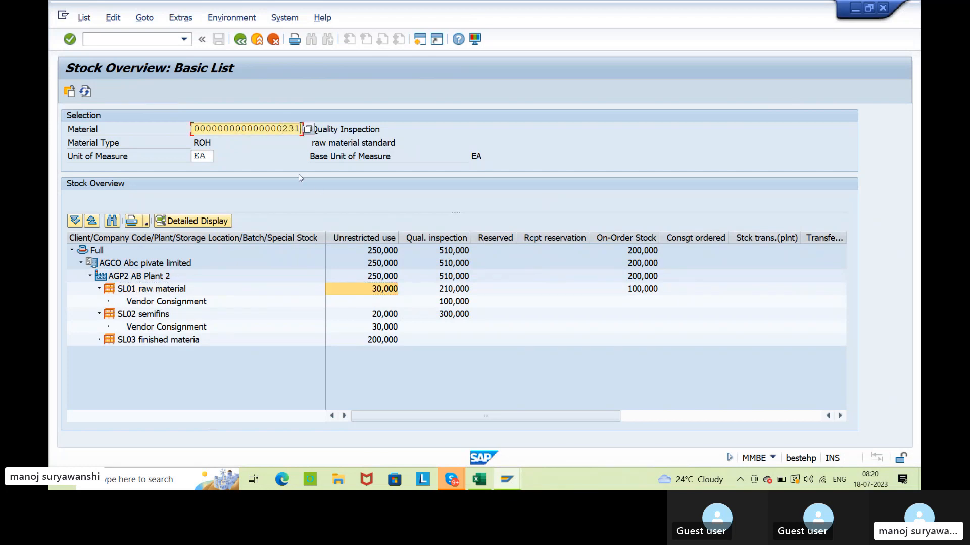
key(alt+Tab)
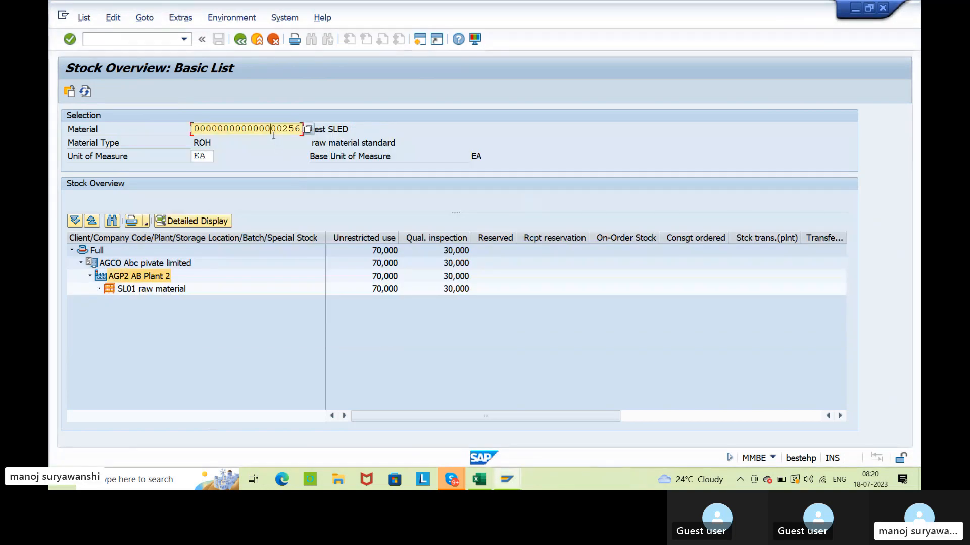
click(509, 484)
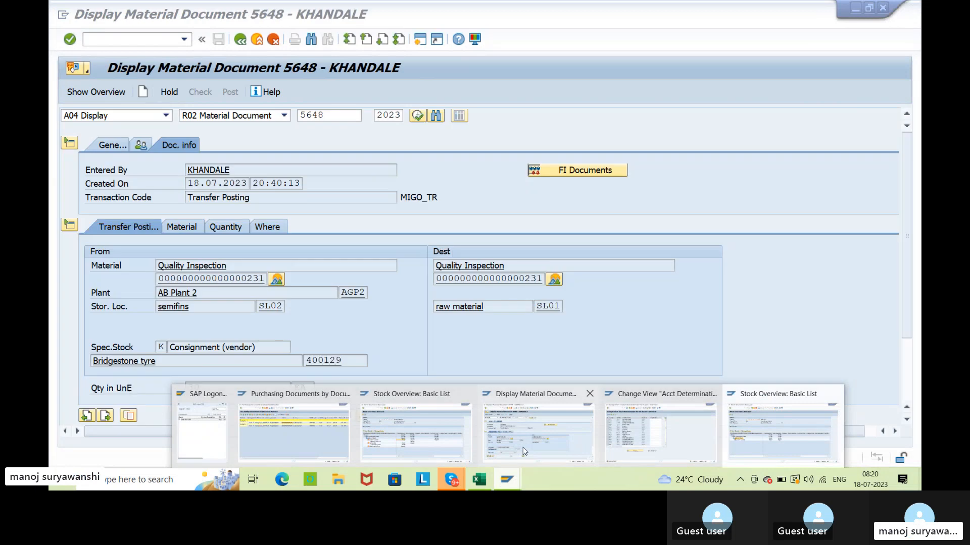
click(524, 451)
click(166, 116)
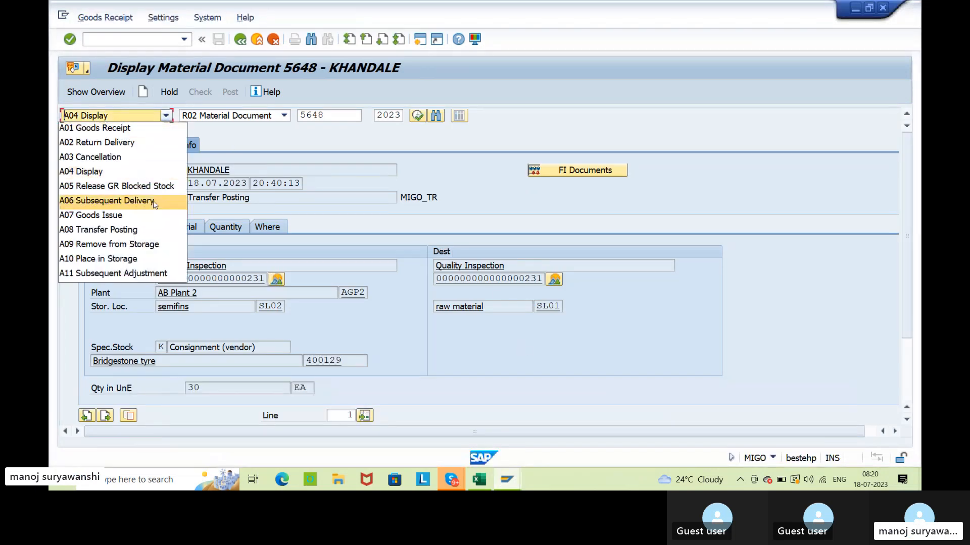
click(124, 231)
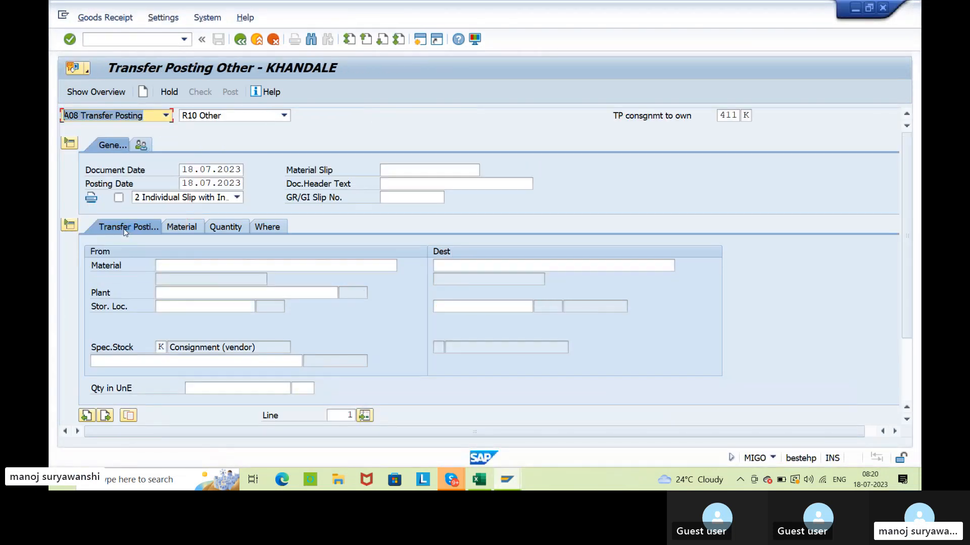
text(309)
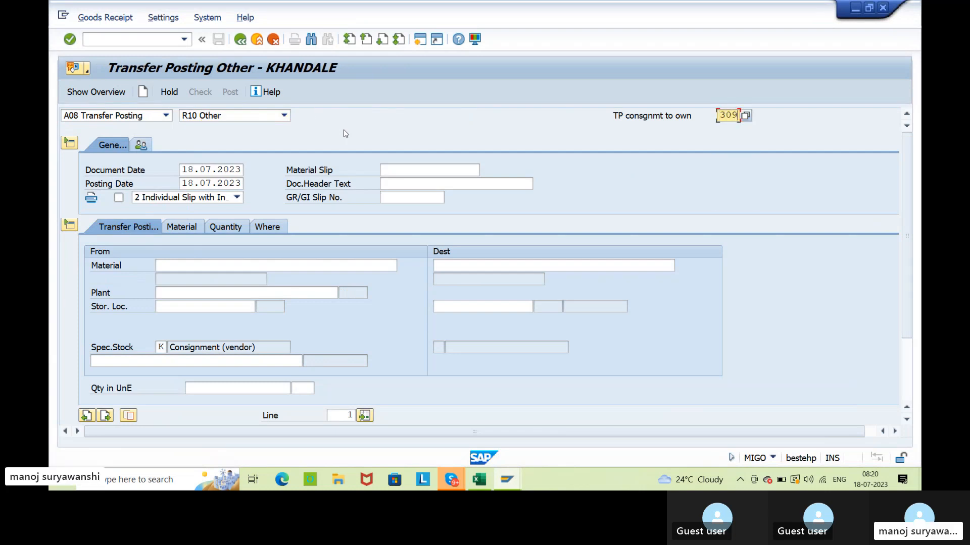
key(Tab)
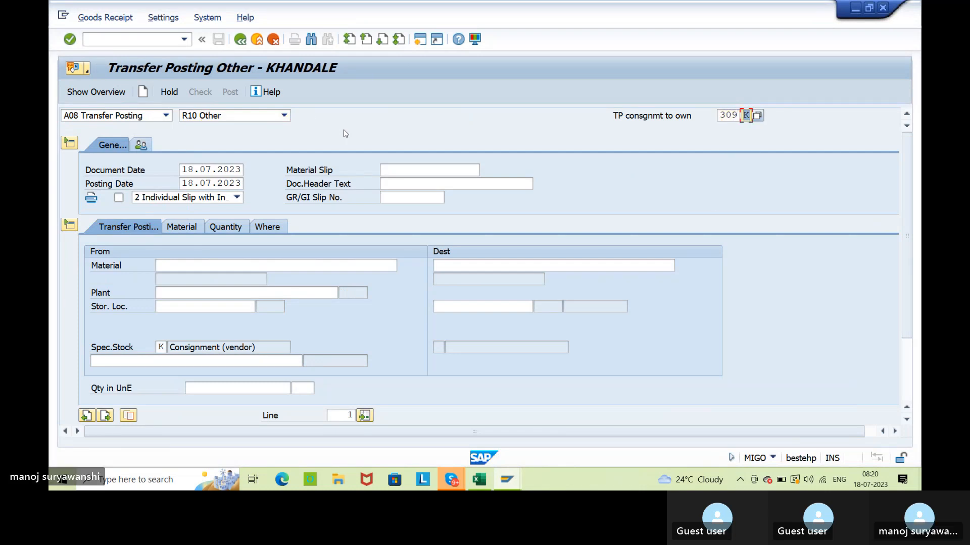
key(BackSpace)
key(Return)
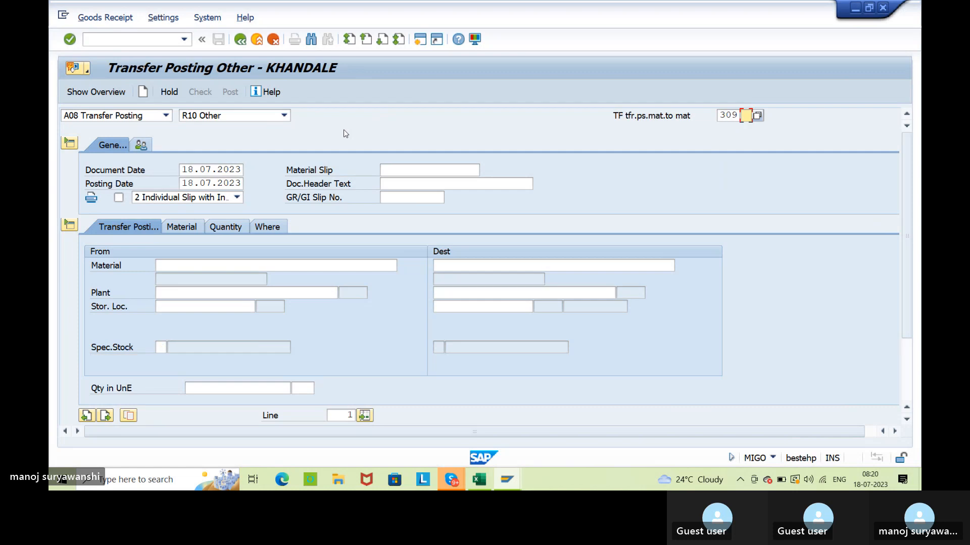
Copy material number 231 from its stock overview into the source material of the transfer posting.
click(167, 264)
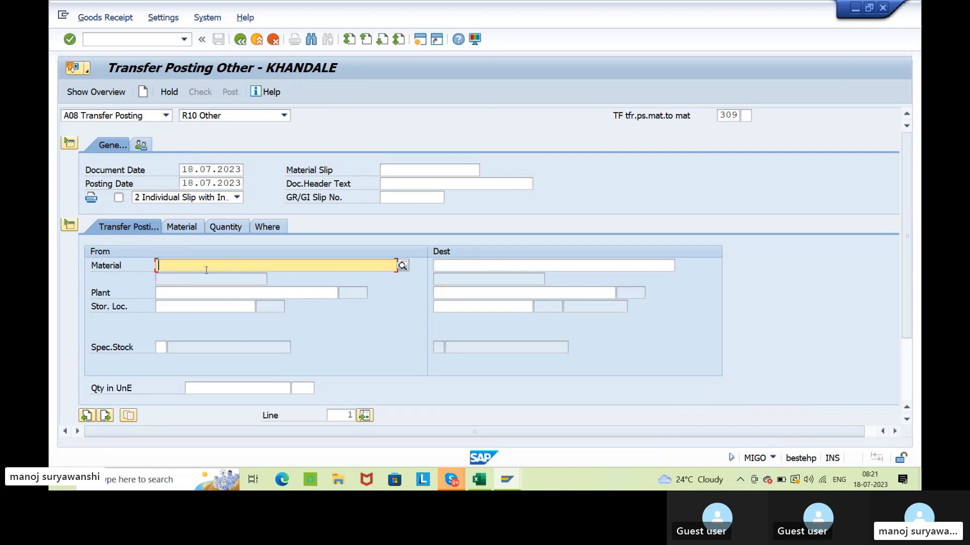
click(502, 268)
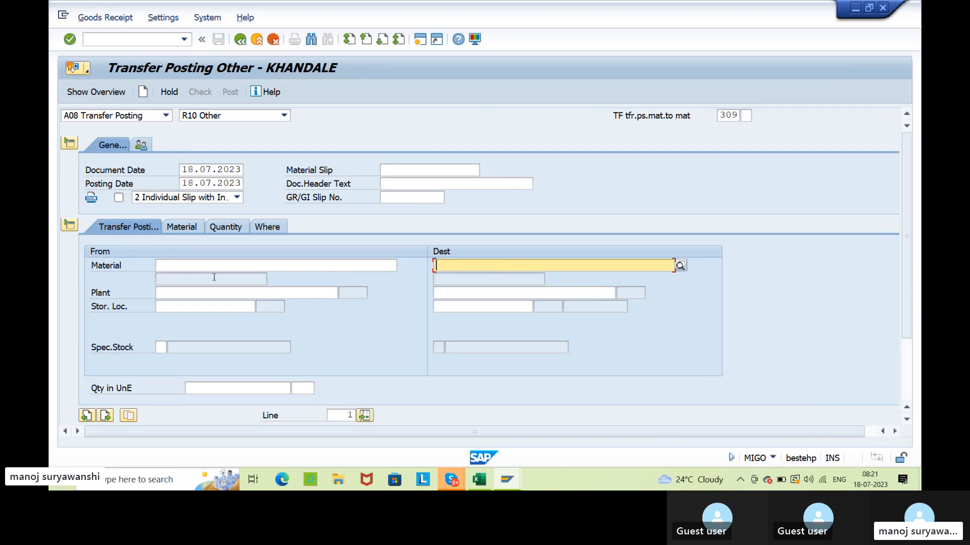
click(194, 269)
key(alt+Tab)
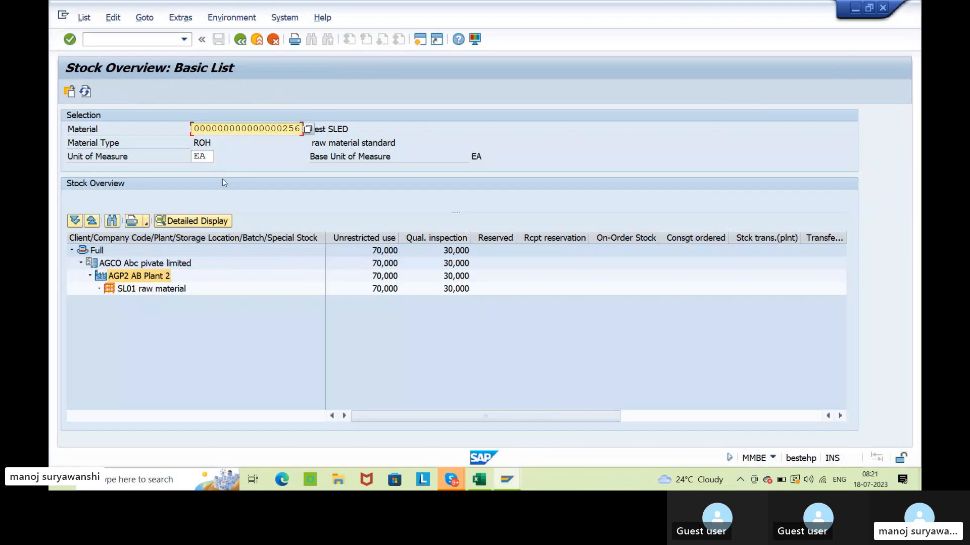
key(alt+Tab)
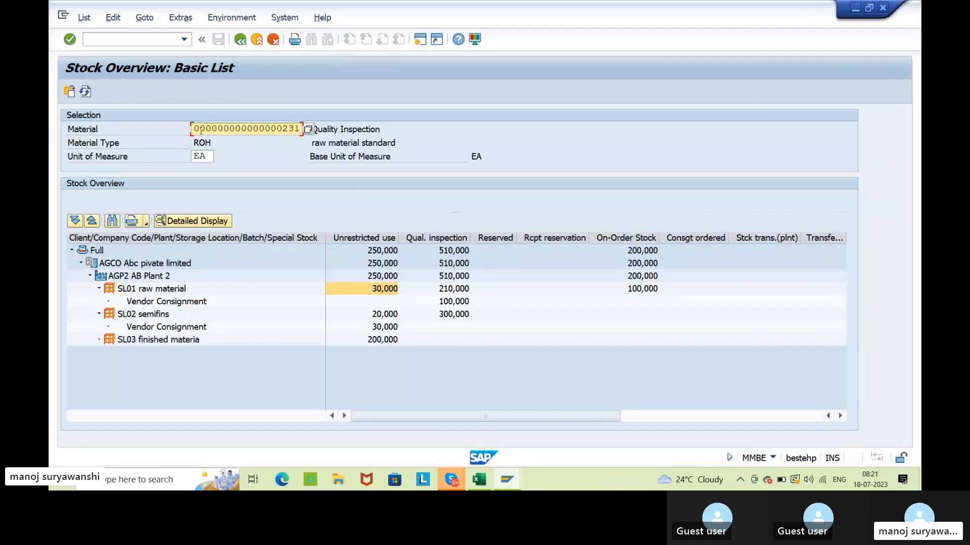
drag(195, 128, 304, 130)
key(ctrl+c)
key(alt+Tab)
key(alt+Tab)
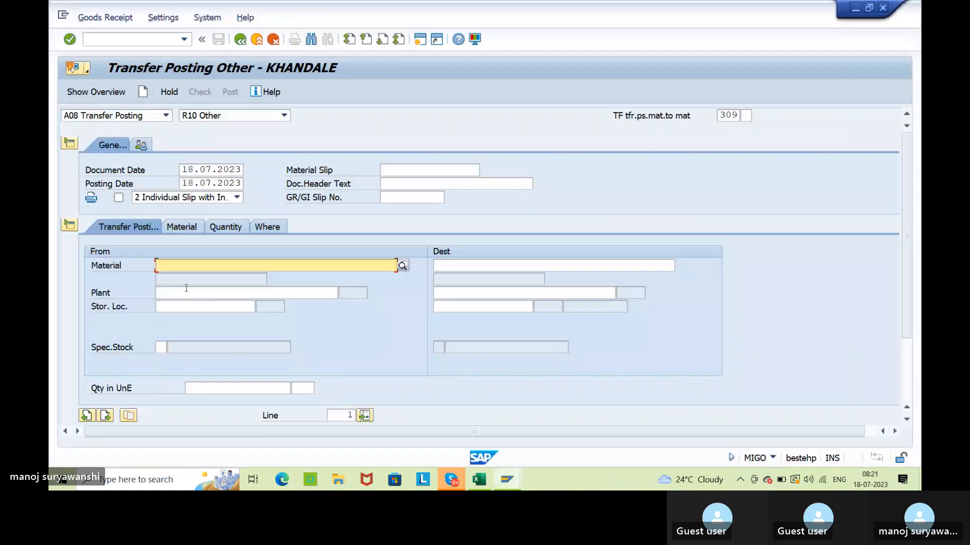
key(ctrl+v)
Set the source plant to AGP2, the storage location to raw material (SL01) and the quantity to 30.
click(167, 294)
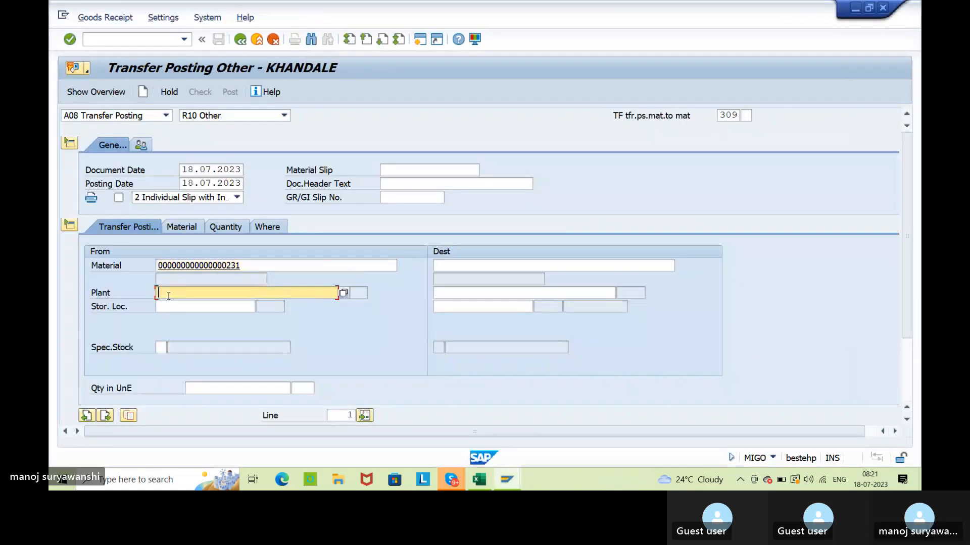
click(167, 293)
click(169, 306)
click(166, 306)
click(167, 306)
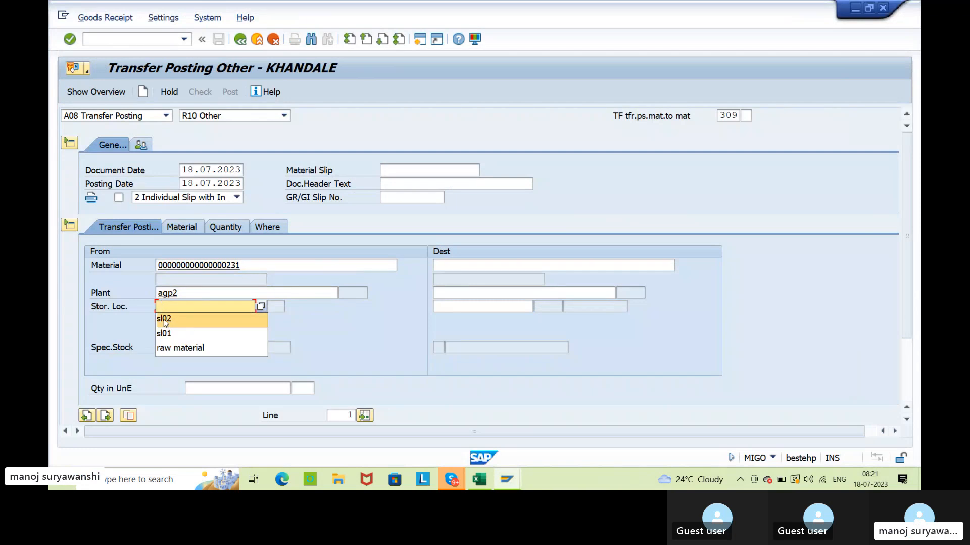
click(168, 334)
key(Return)
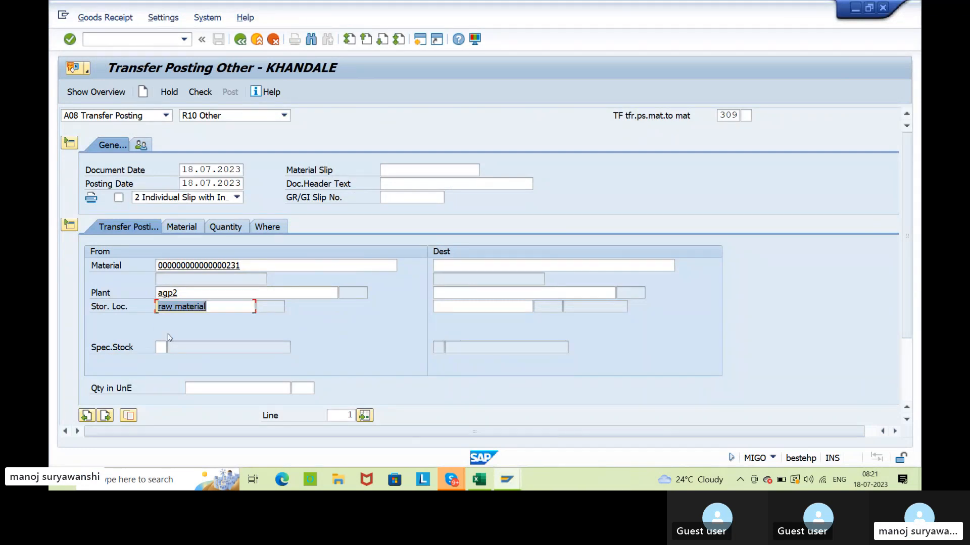
click(209, 387)
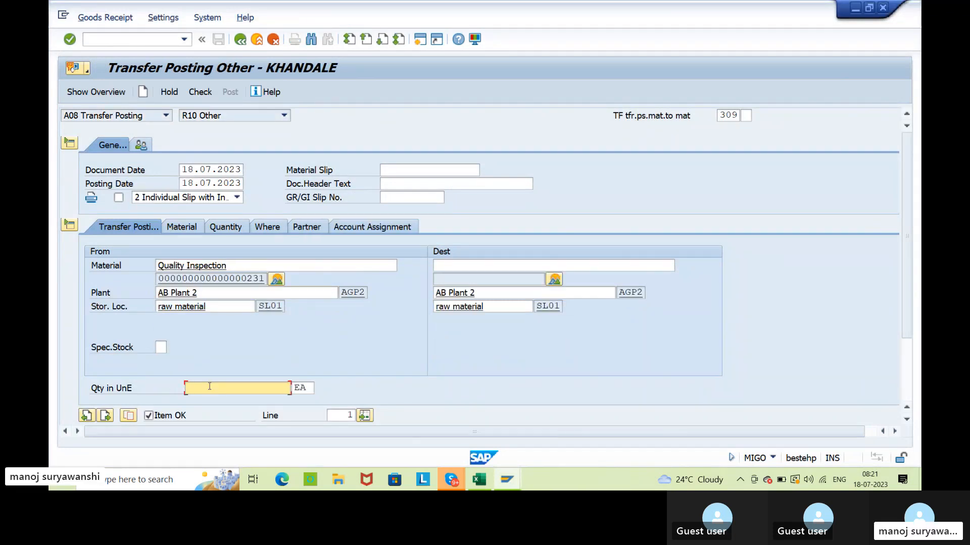
text(30)
Copy material number 256 from its stock overview into the destination material and confirm the entry.
click(478, 265)
key(alt+Tab)
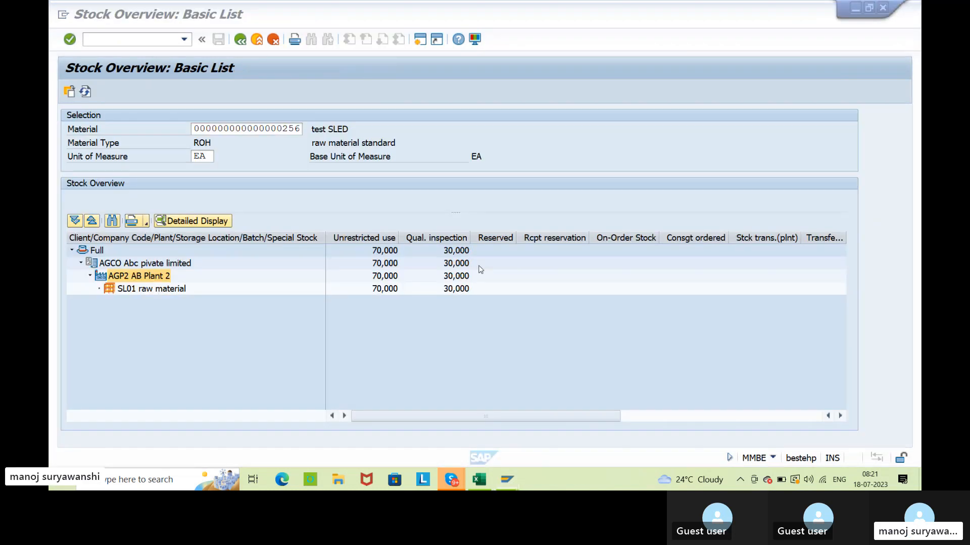
drag(195, 129, 315, 130)
drag(197, 129, 305, 130)
click(267, 203)
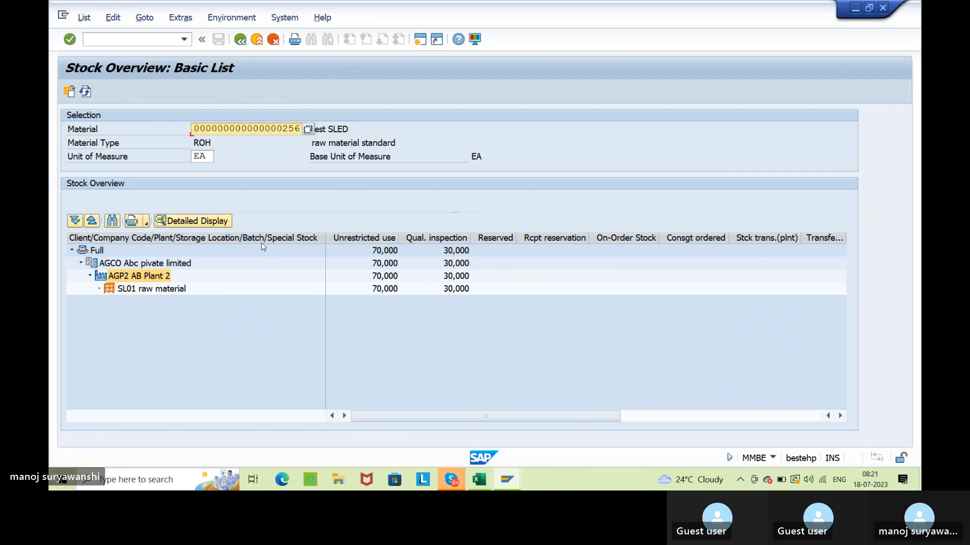
key(alt+Tab)
key(ctrl+v)
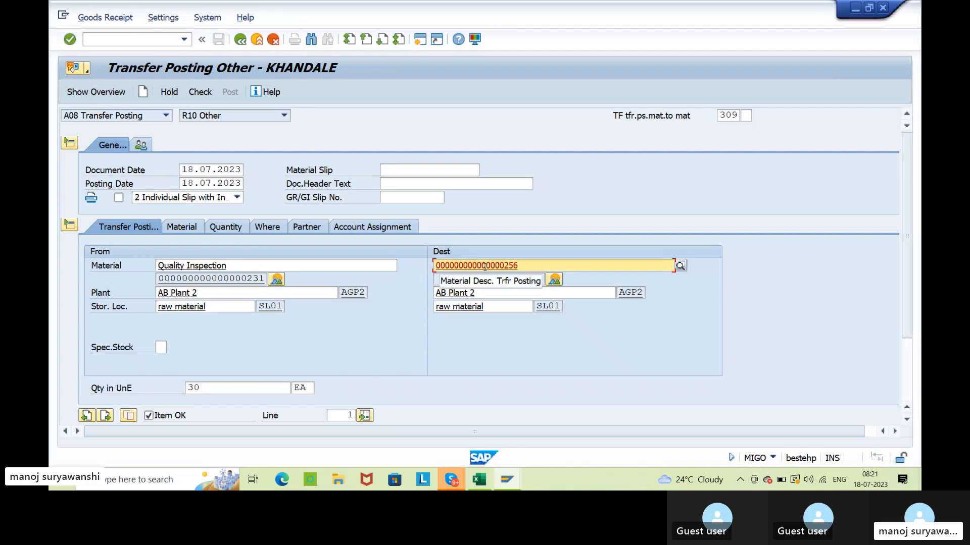
key(Return)
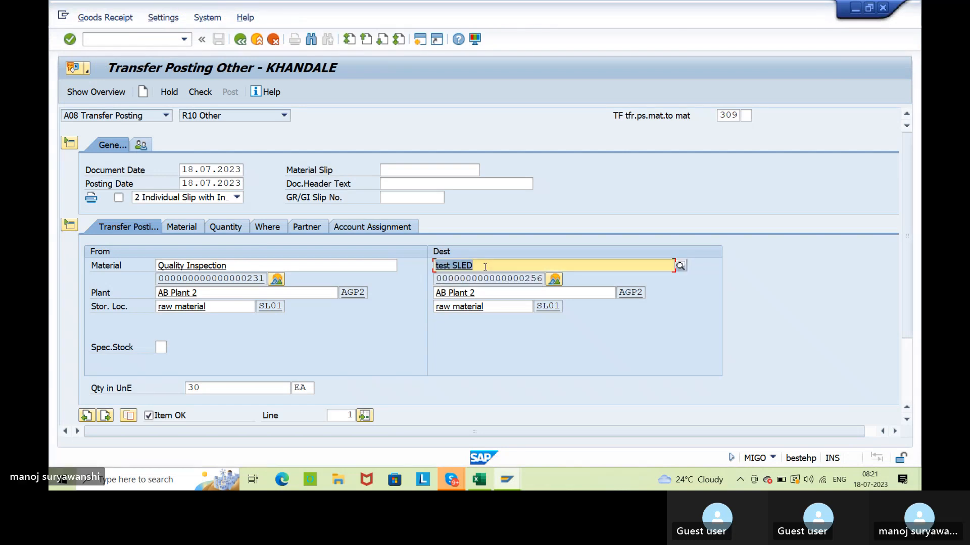
Check the 309 transfer posting for errors, close the message log and review the source material number.
click(200, 91)
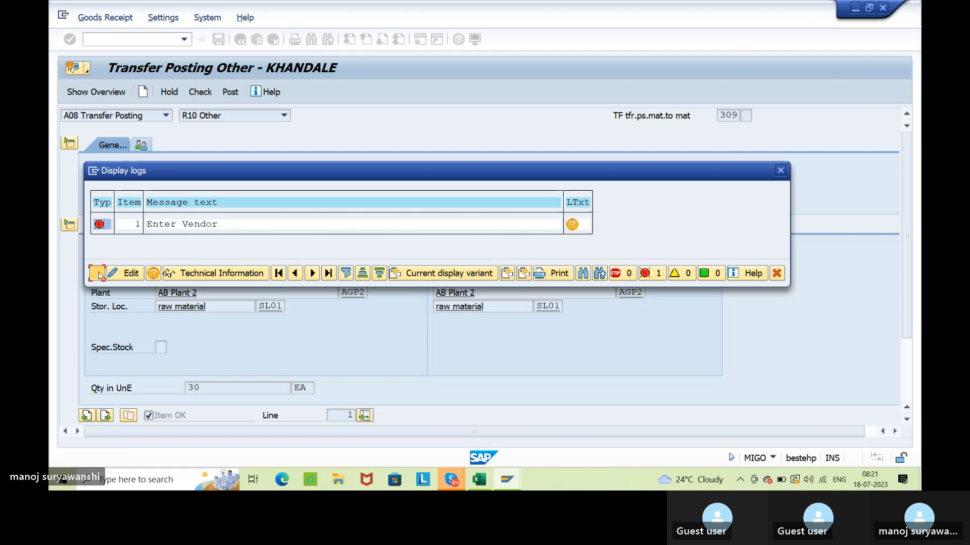
click(97, 273)
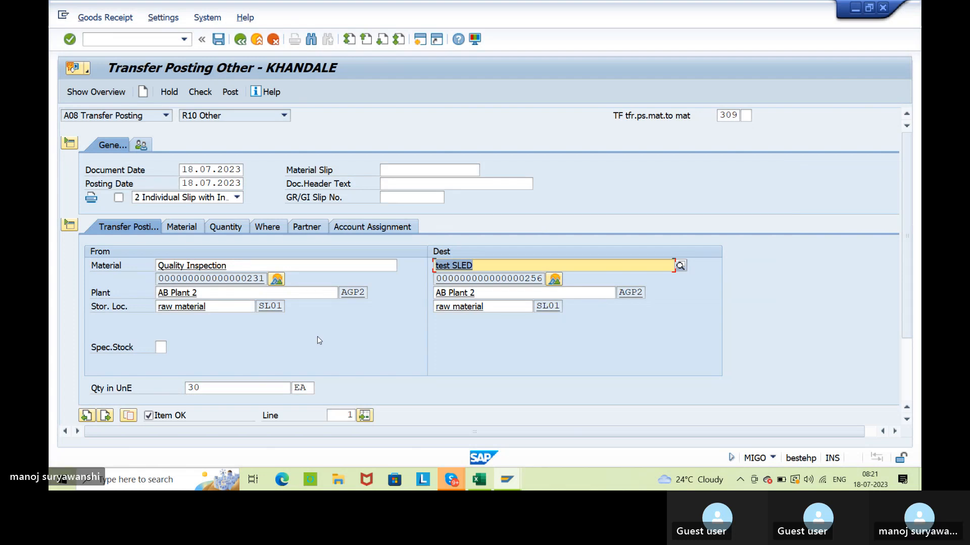
click(233, 279)
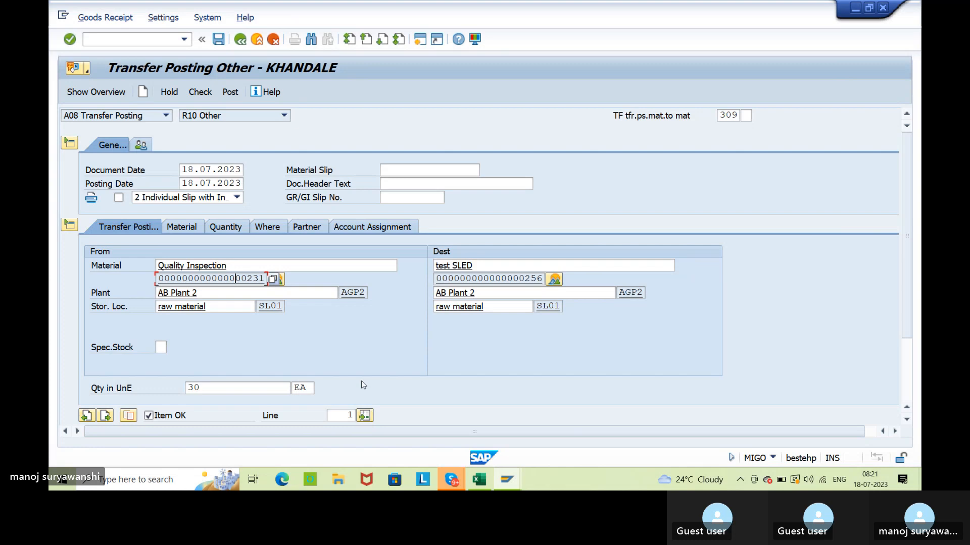
Compare the stock overviews of materials 256 and 231, then return to the transfer posting.
key(alt+Tab)
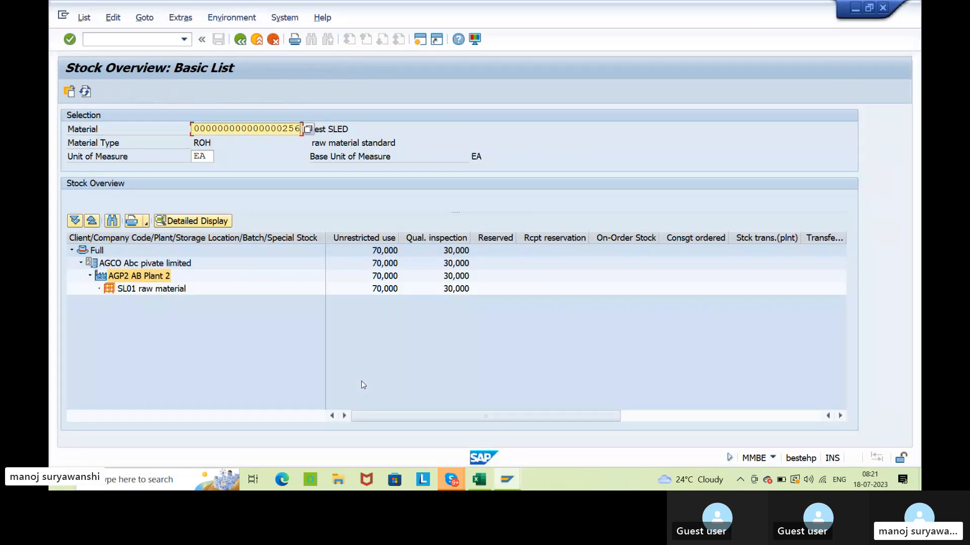
key(alt+Tab)
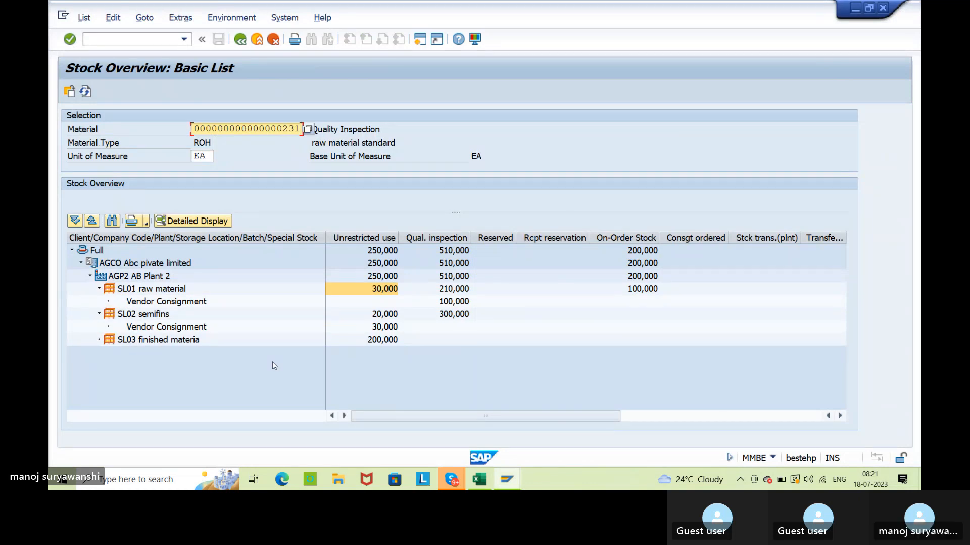
click(827, 289)
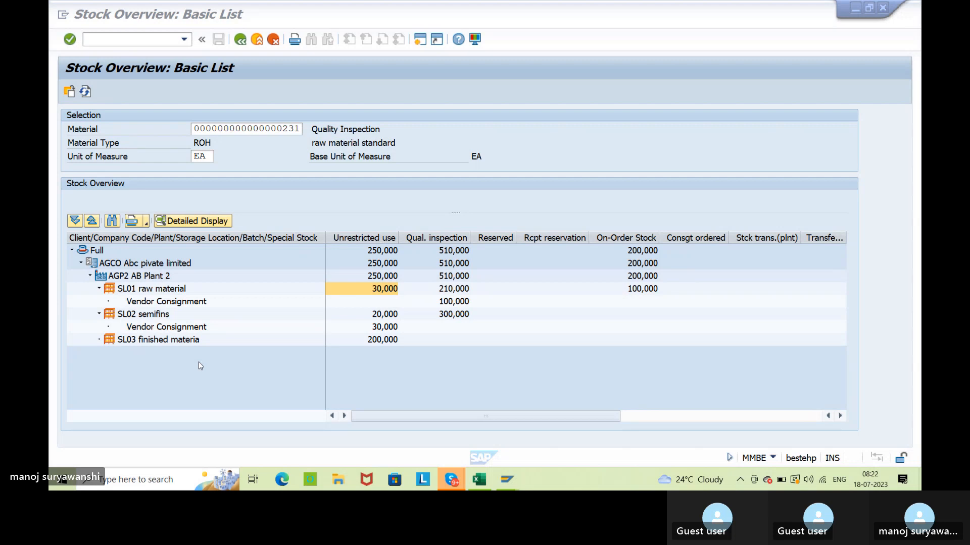
key(alt+Tab)
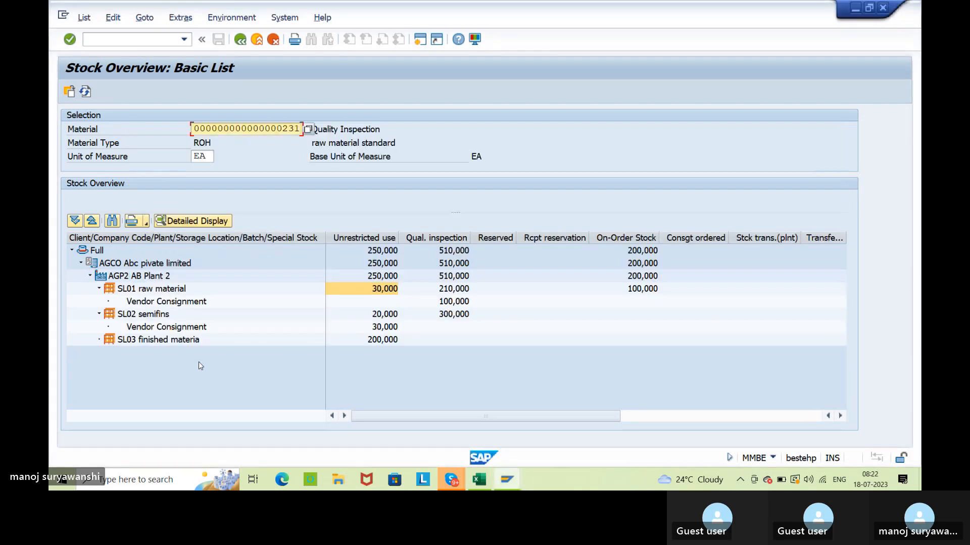
key(alt+Tab)
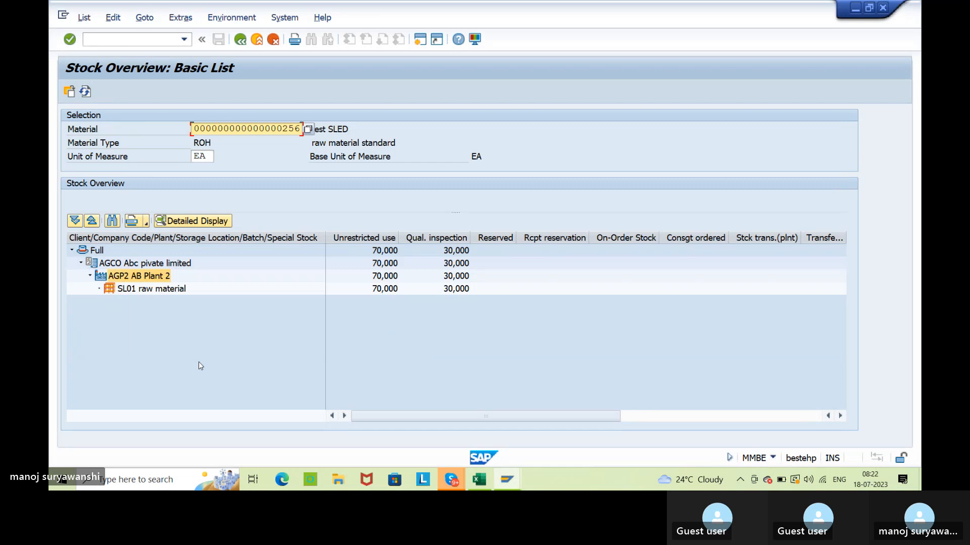
click(507, 479)
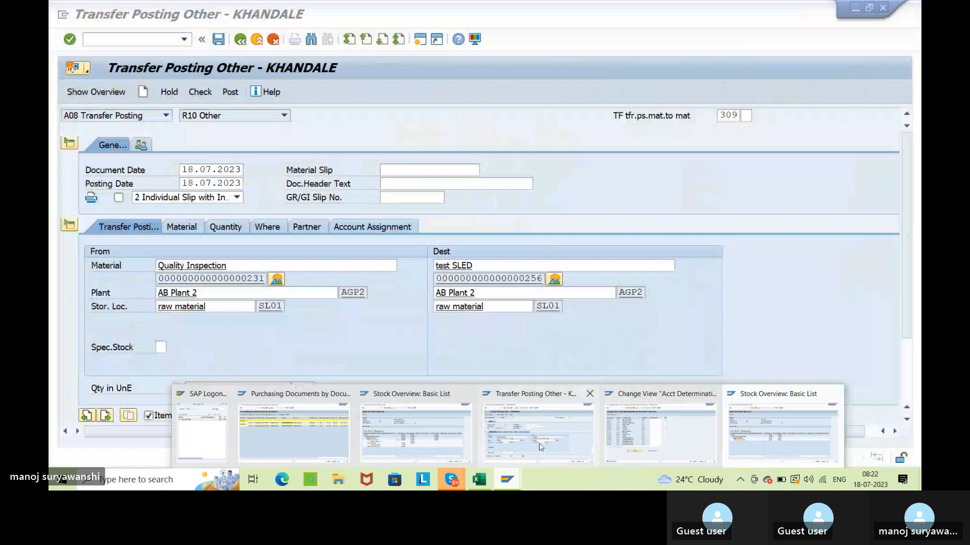
click(538, 443)
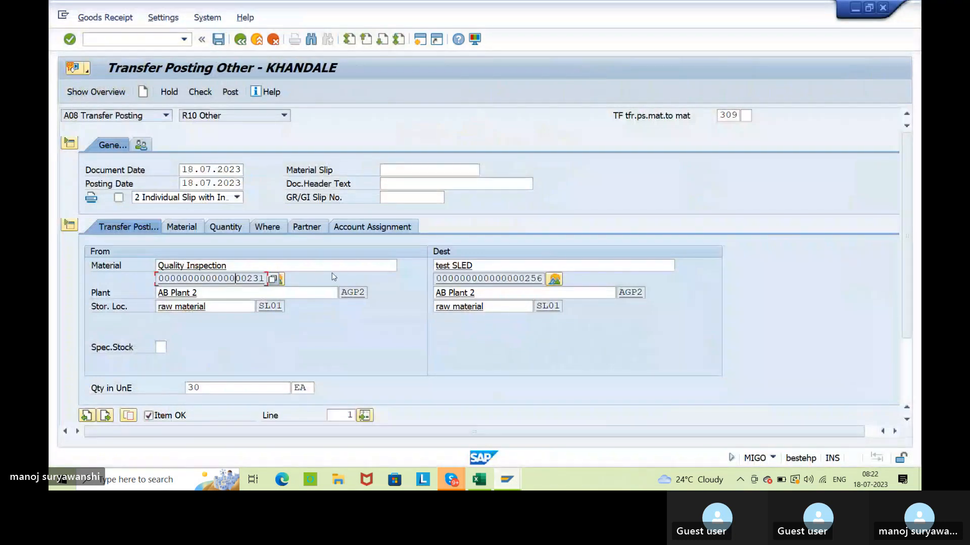
Check the transfer posting again and enter Bridgestone tyre as the vendor in the item's partner data.
click(318, 229)
click(199, 92)
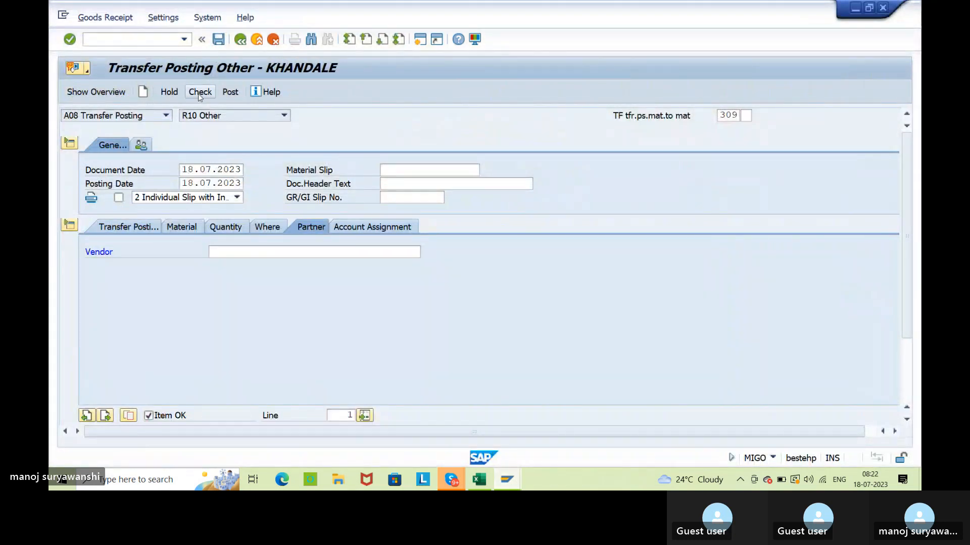
click(97, 273)
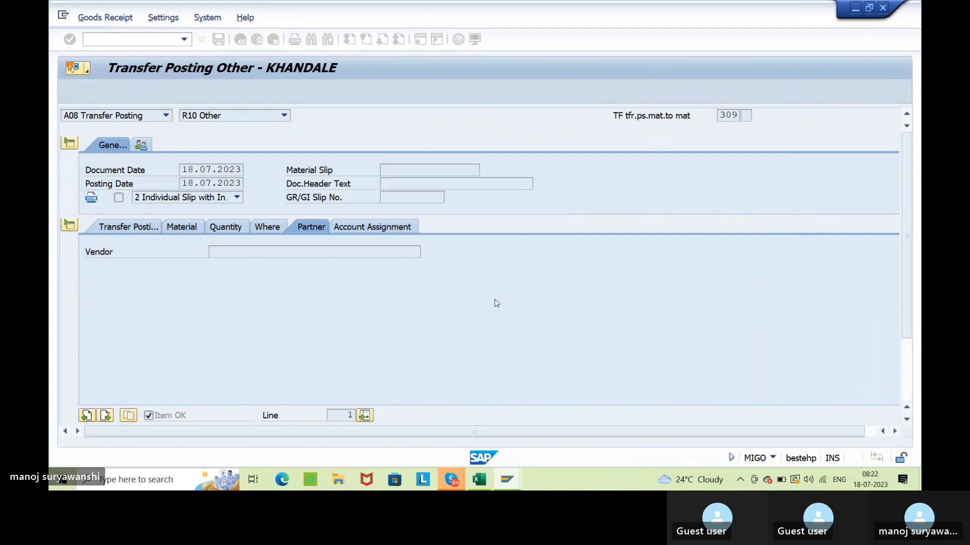
click(819, 369)
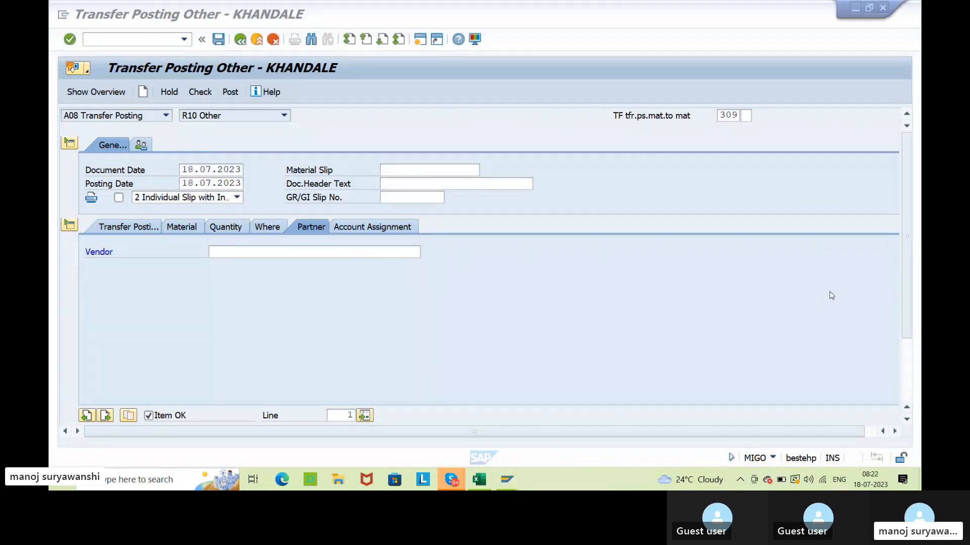
click(244, 251)
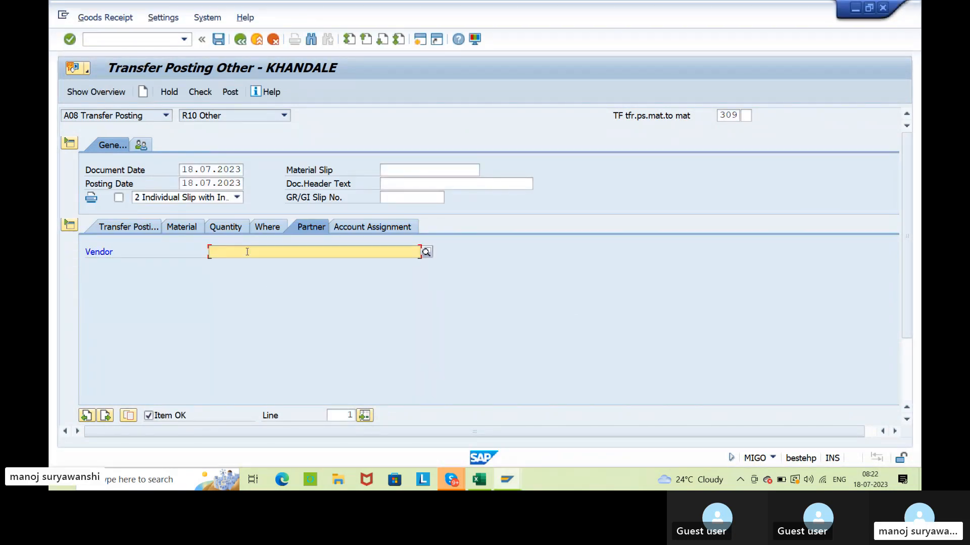
click(243, 263)
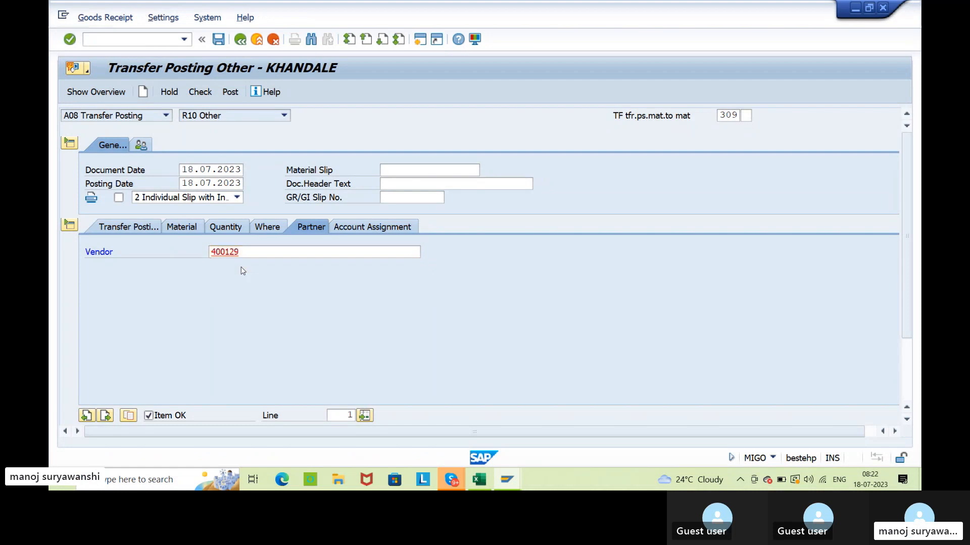
key(Return)
Check the completed document, review its transfer posting data and post the 309 transfer.
click(200, 91)
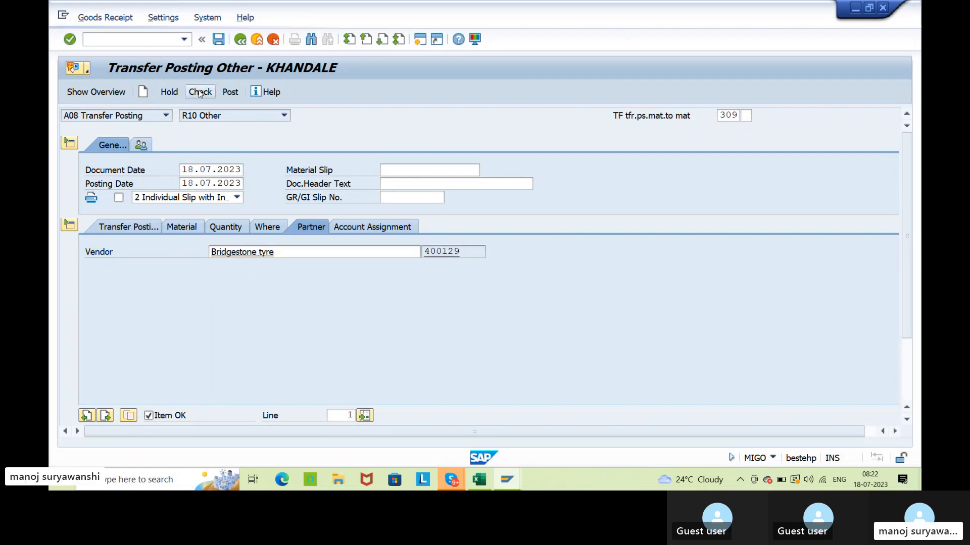
click(120, 228)
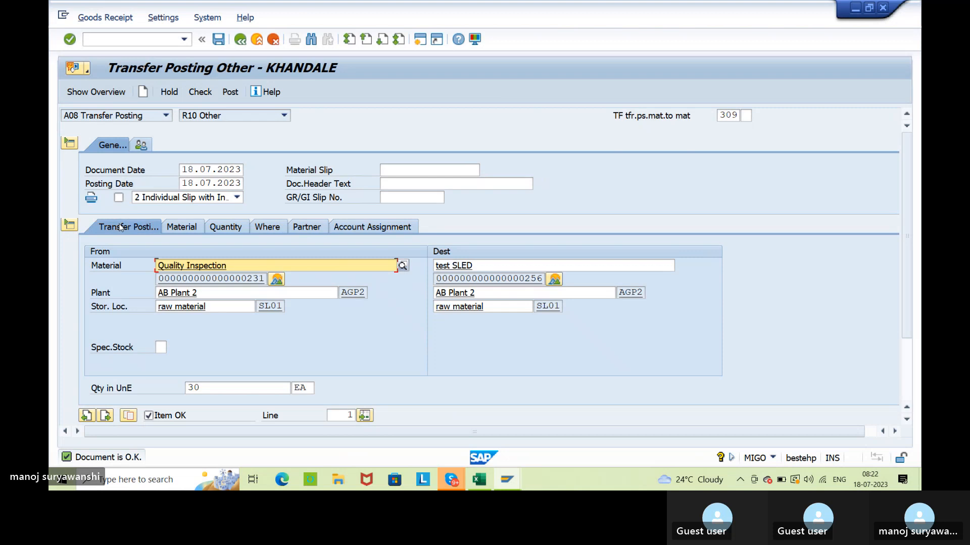
click(228, 93)
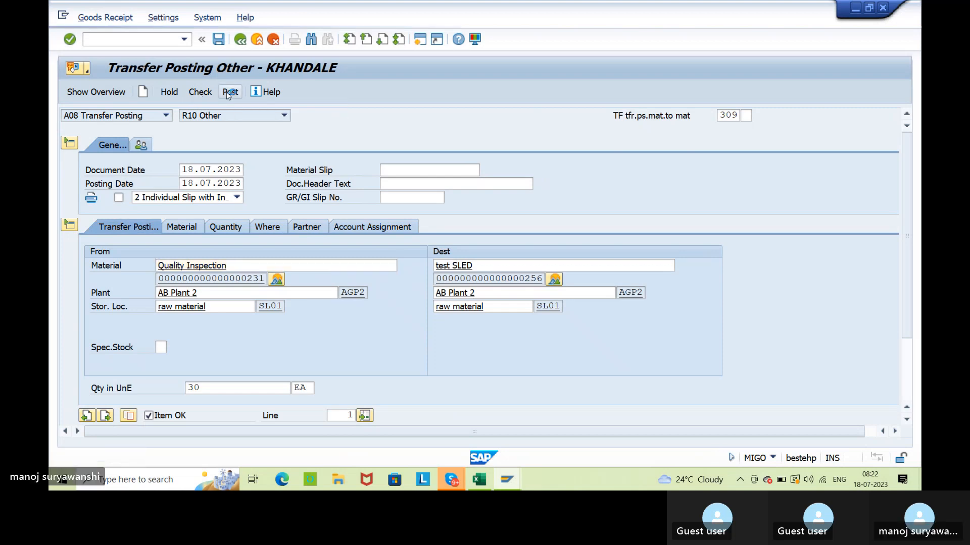
Display the newly posted material document and open its accounting document.
click(166, 116)
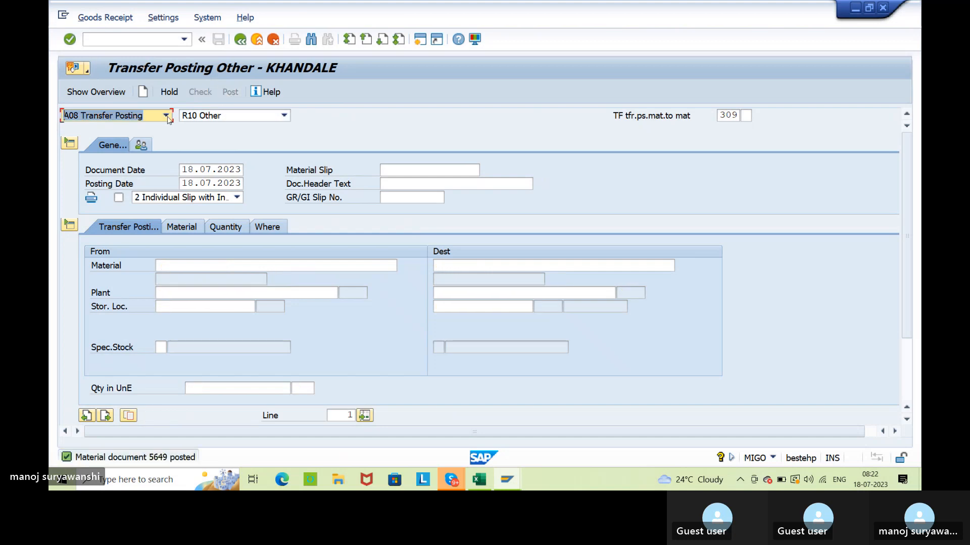
click(151, 172)
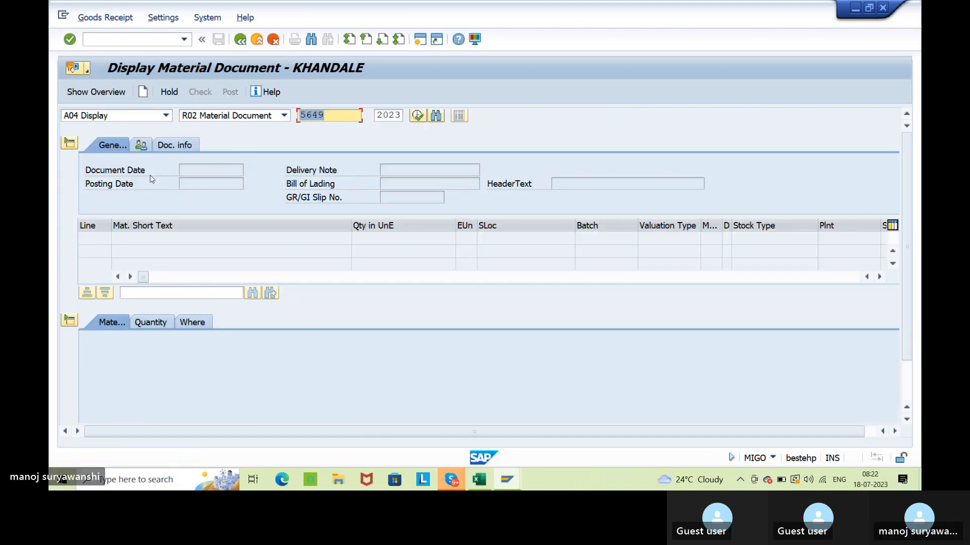
key(Return)
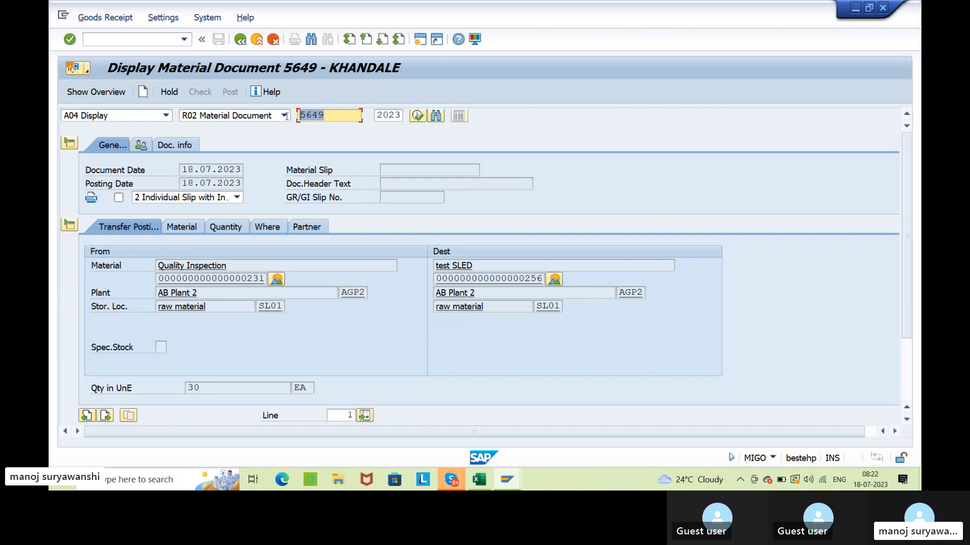
click(162, 148)
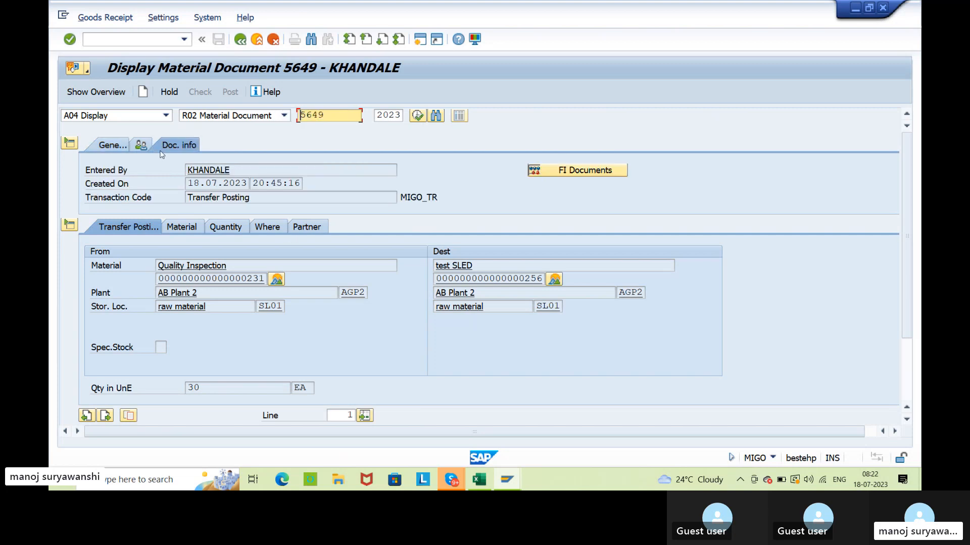
click(601, 169)
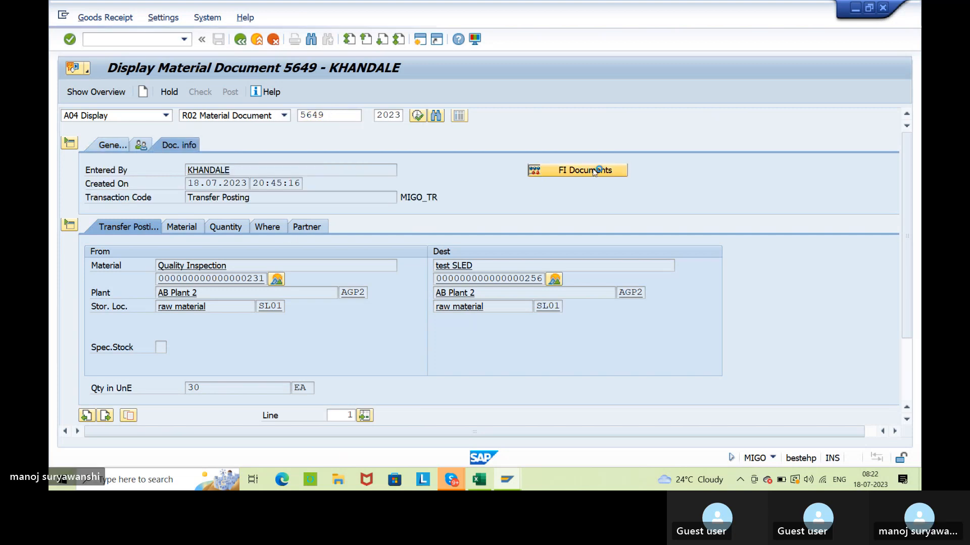
double_click(154, 176)
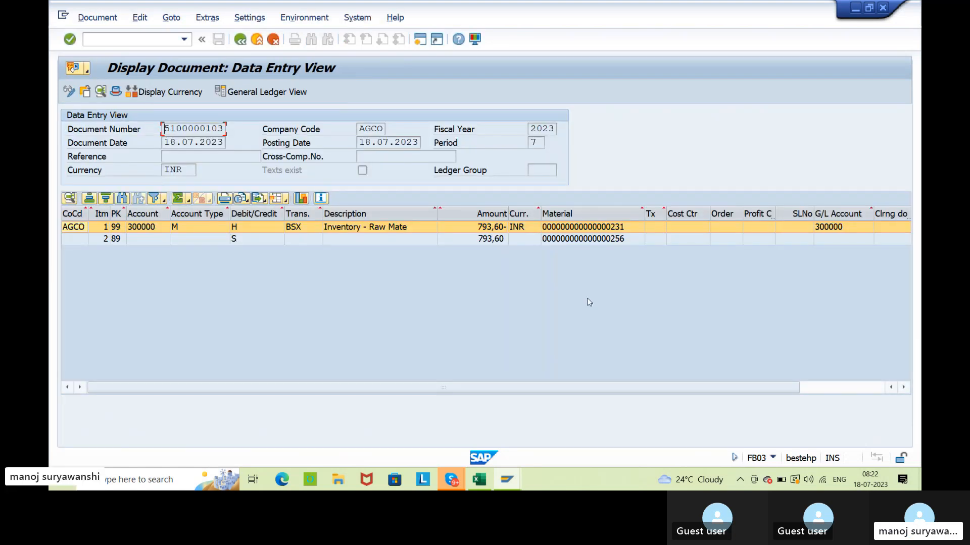
Examine the transaction key, account description, materials and amounts of both accounting line items, and return to the material document.
click(298, 230)
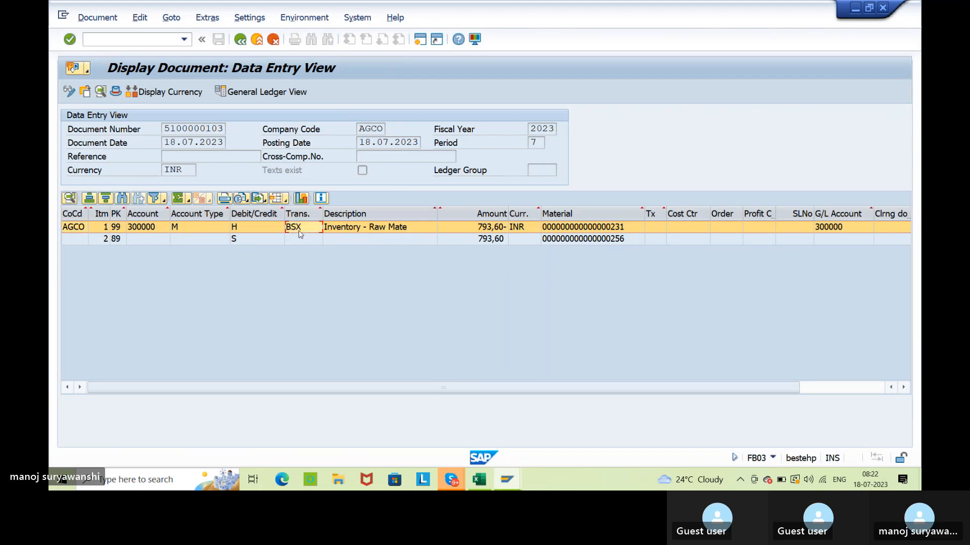
click(374, 230)
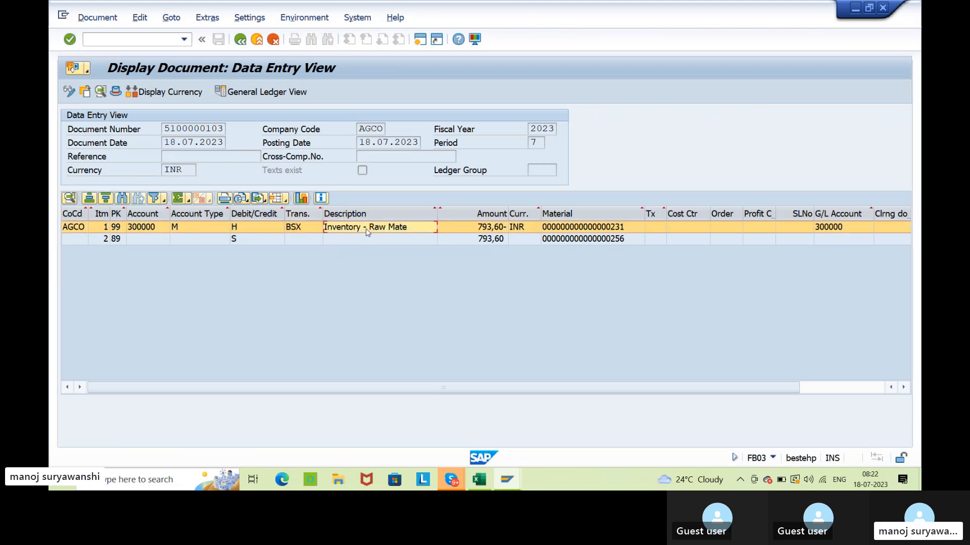
click(621, 228)
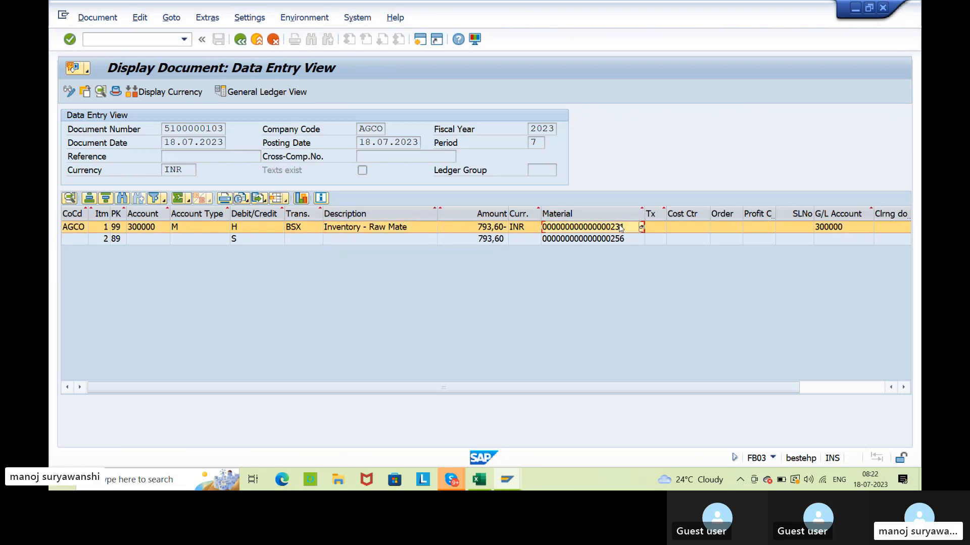
click(480, 228)
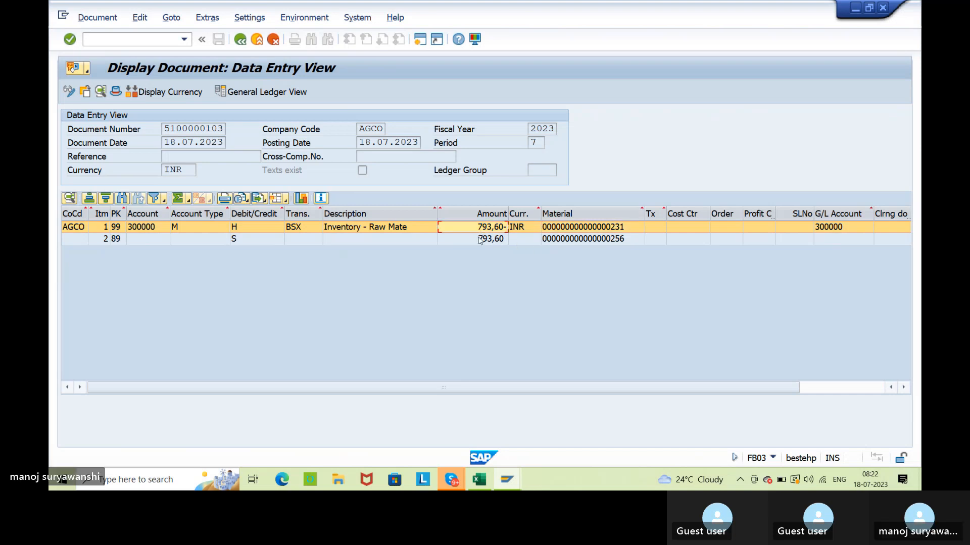
click(478, 242)
click(626, 240)
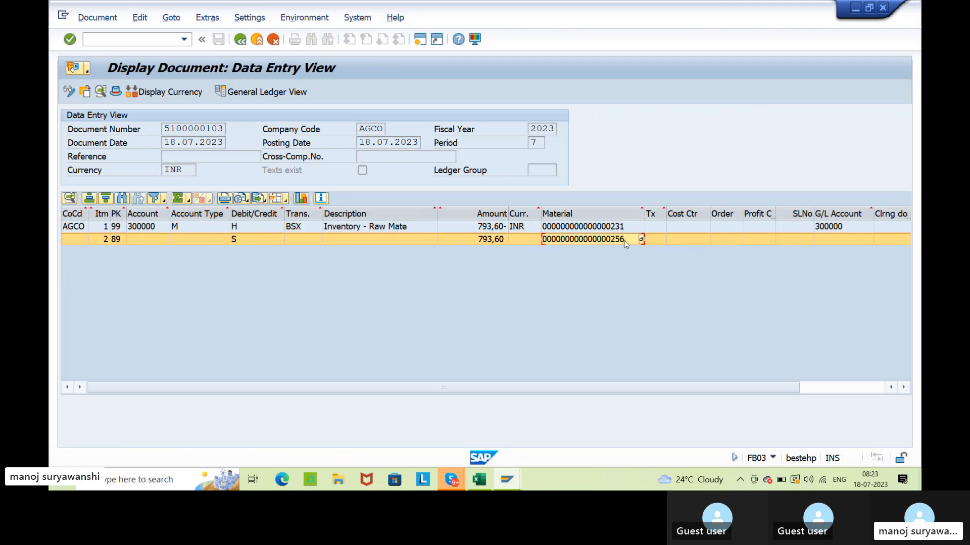
click(586, 227)
click(467, 228)
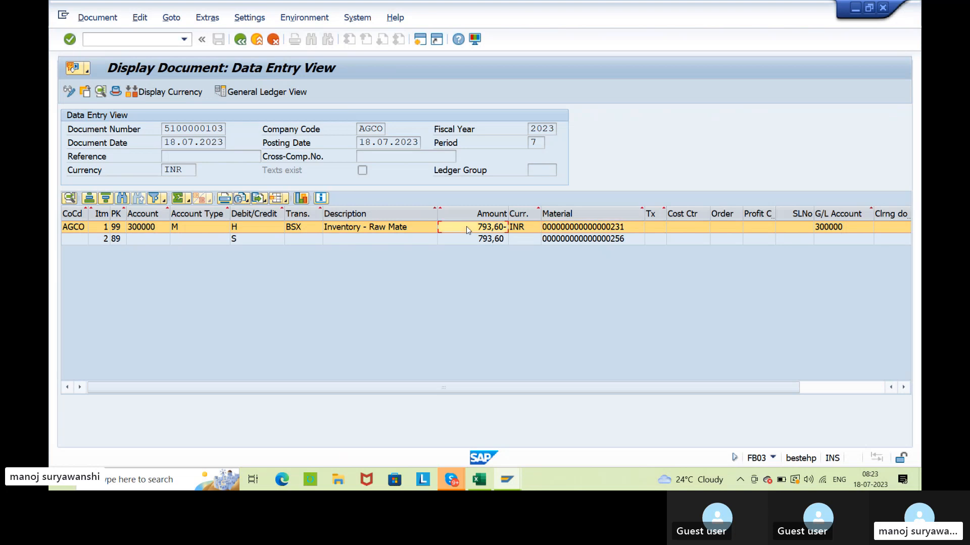
click(483, 242)
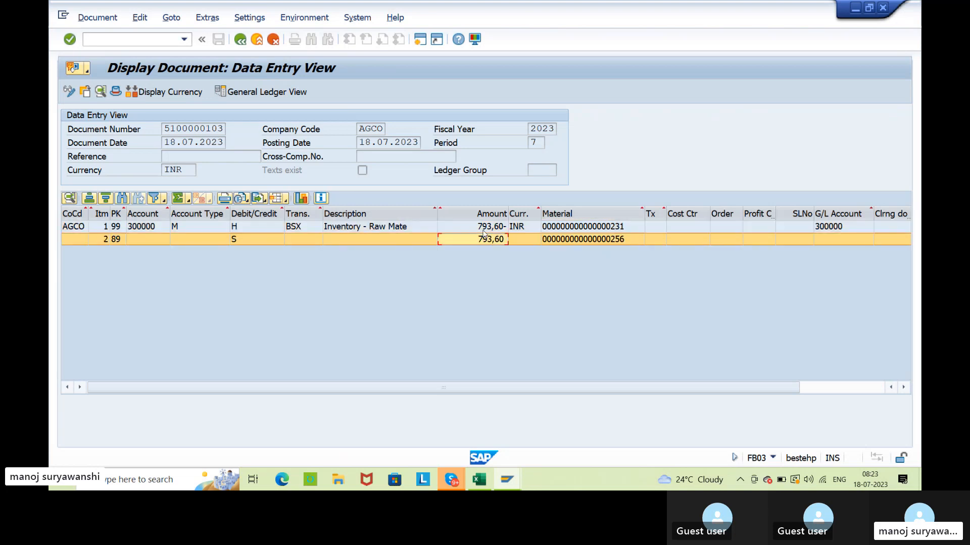
click(484, 228)
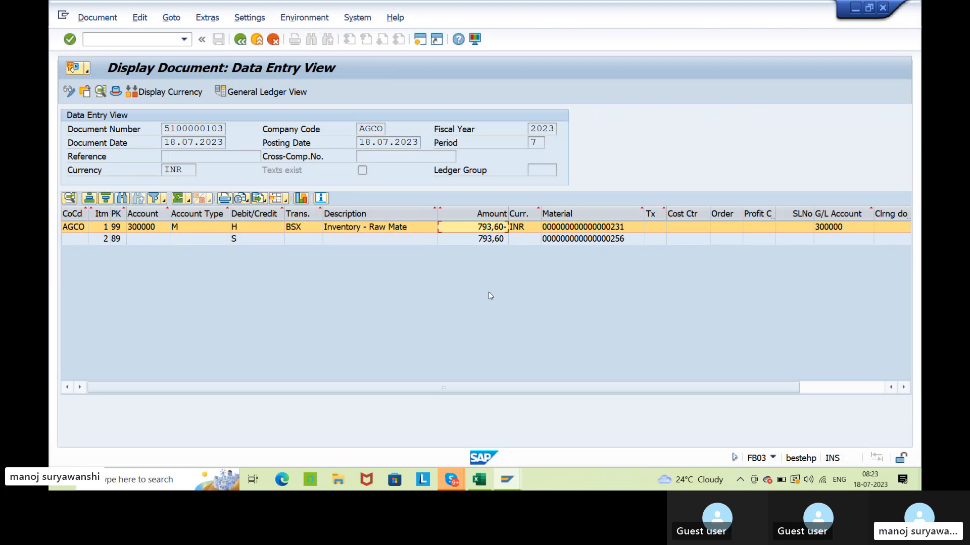
click(240, 39)
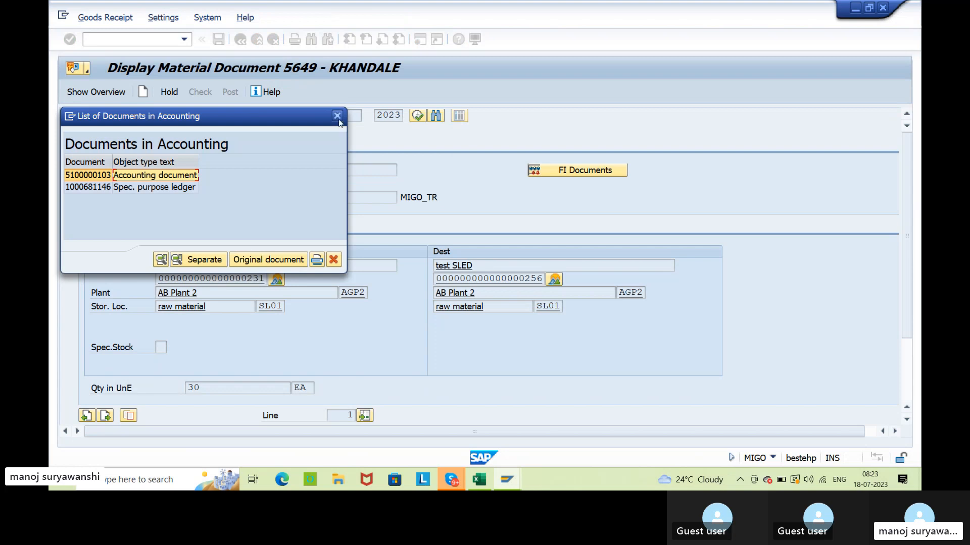
click(338, 117)
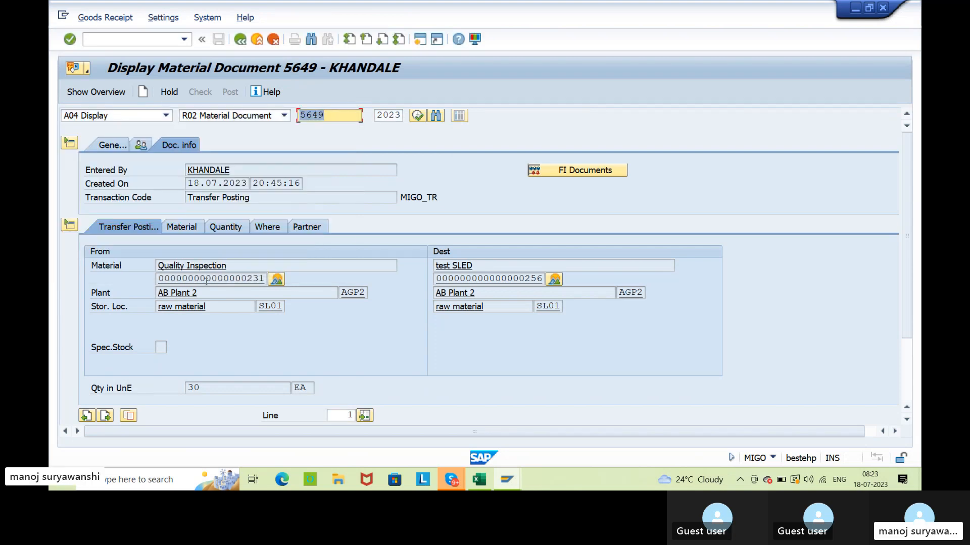
Examine the moving price of material 231 in its Accounting 1 view, and return to the material document.
drag(171, 281, 260, 278)
click(265, 279)
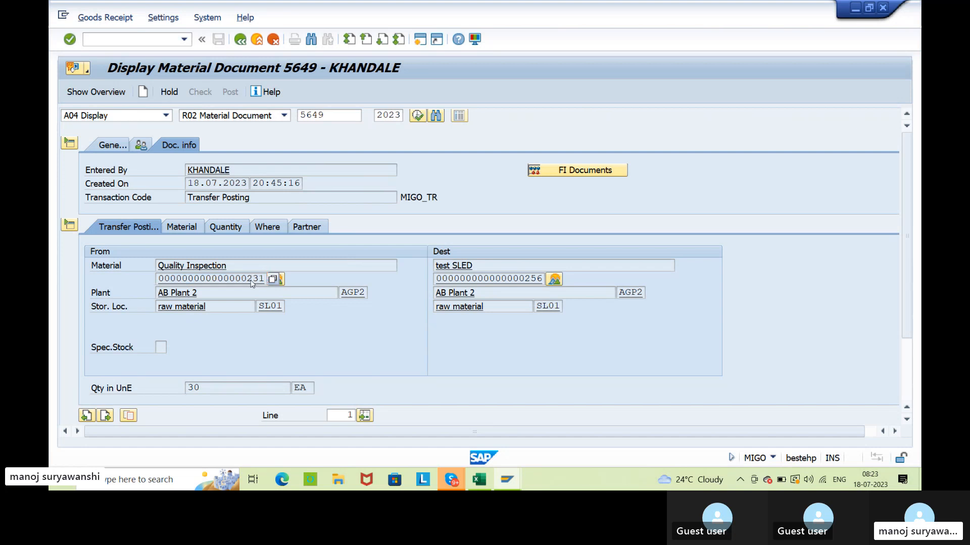
click(273, 279)
click(580, 117)
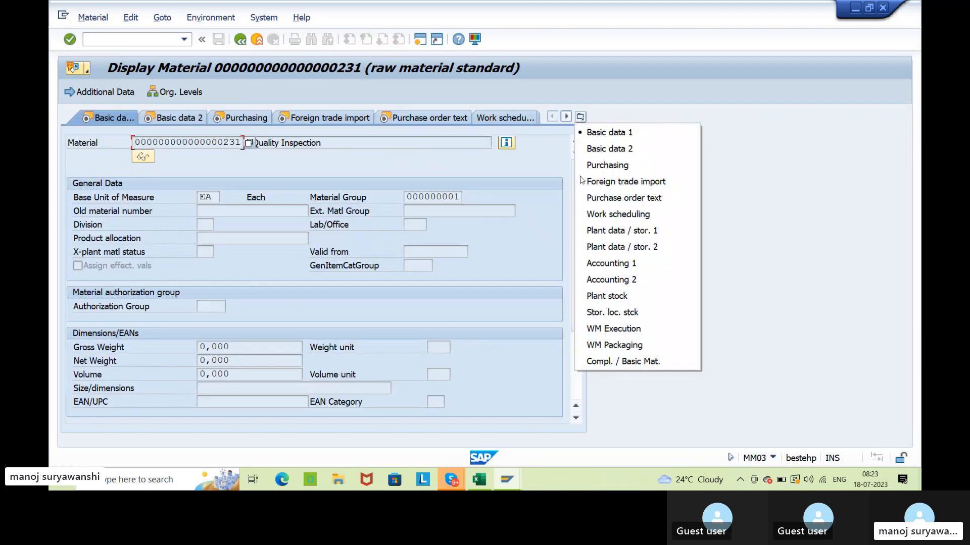
click(611, 263)
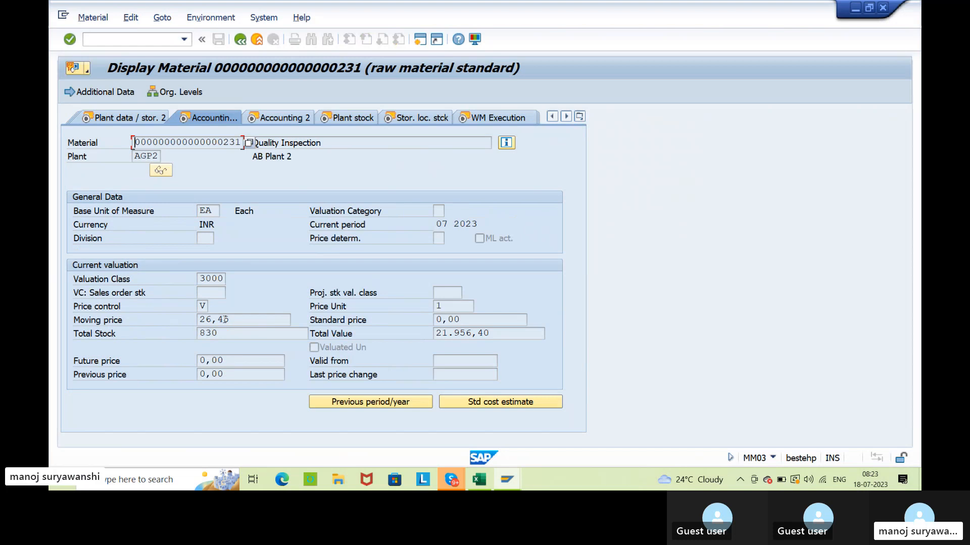
drag(226, 320, 190, 320)
click(201, 319)
click(198, 319)
click(240, 39)
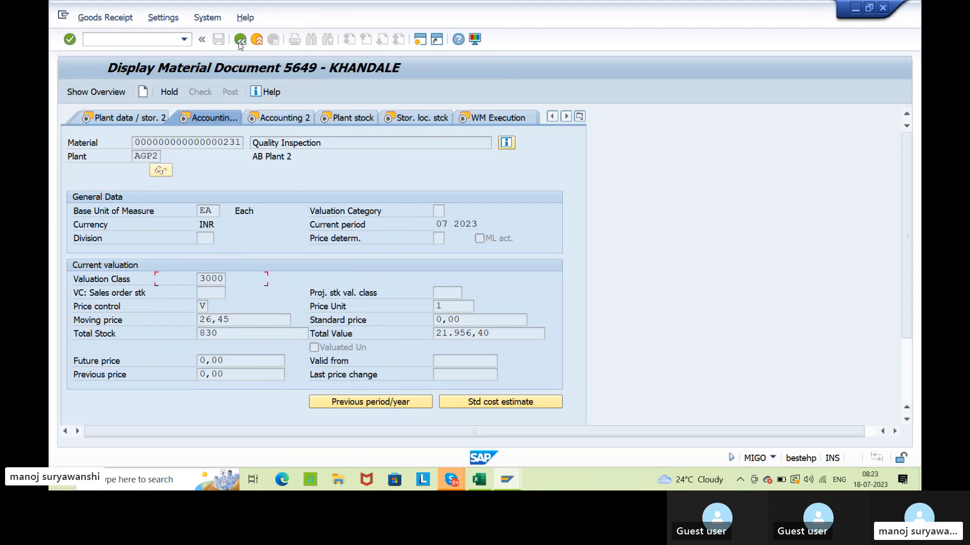
Reopen the accounting document of the 309 transfer from the material document.
click(566, 171)
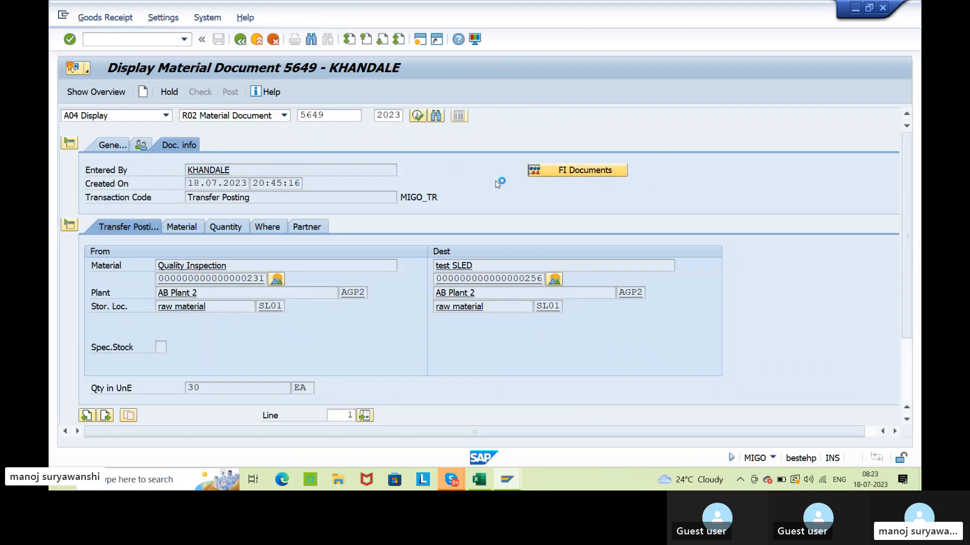
double_click(180, 175)
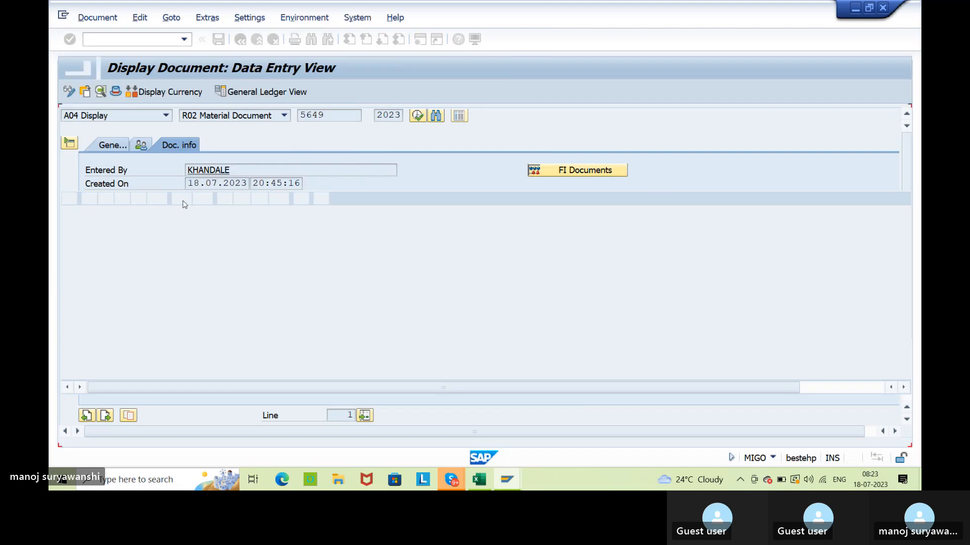
Switch to the stock overview of material 231, refresh it and check the unrestricted stock at storage location SL01.
mouse_move(507, 479)
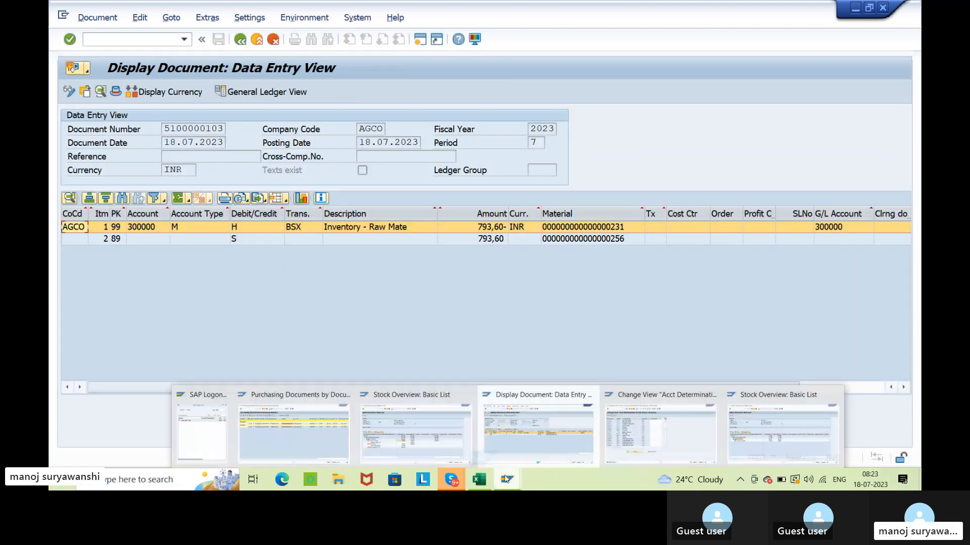
click(396, 440)
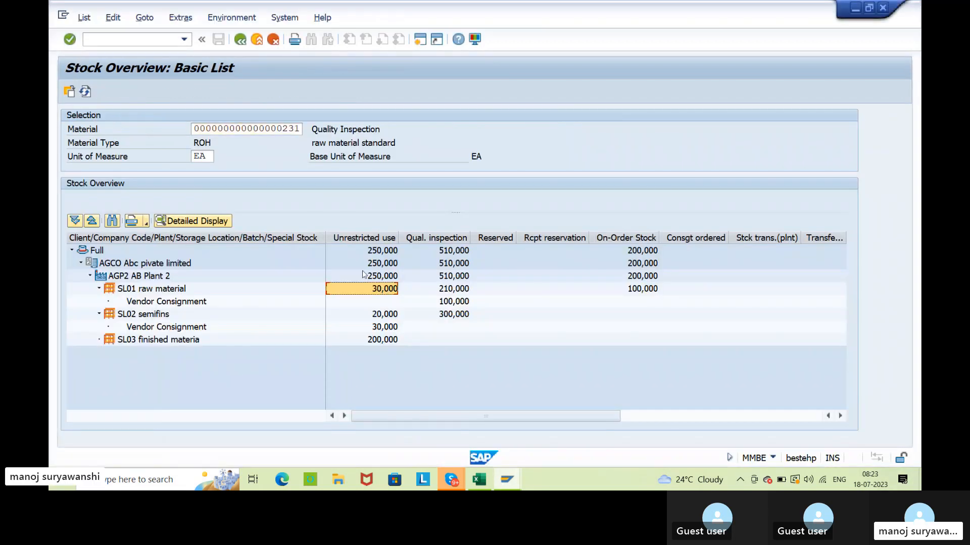
click(85, 91)
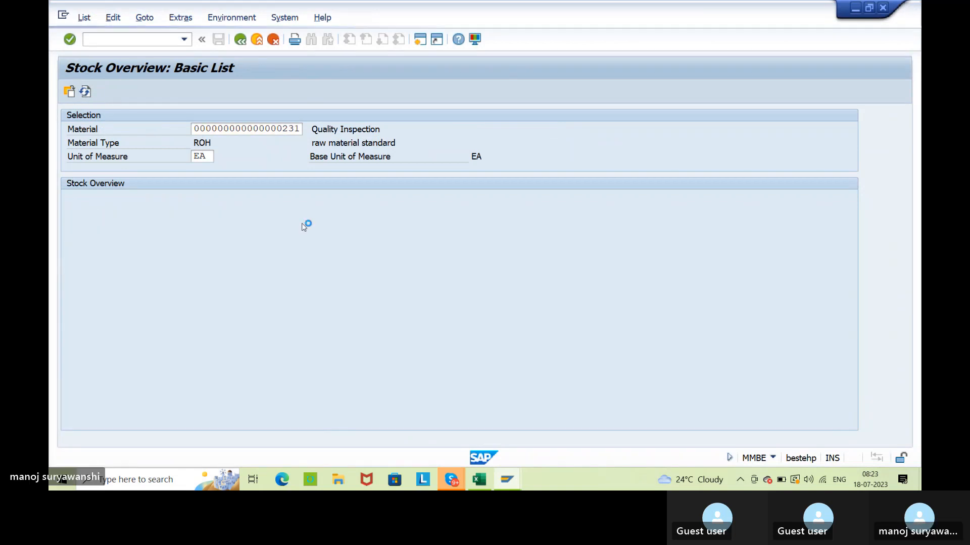
click(390, 293)
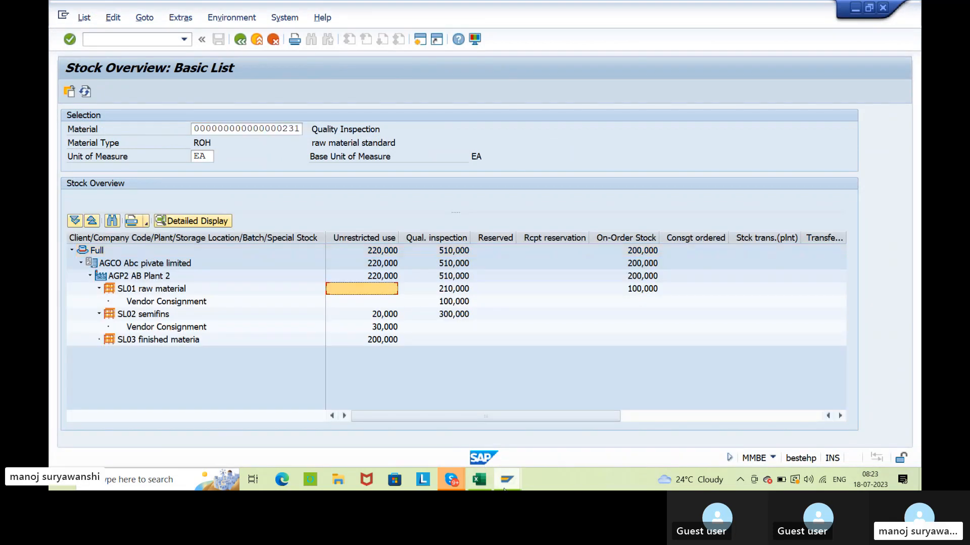
Switch to the stock overview of material 256 and check its unrestricted stock at storage location SL01.
mouse_move(507, 480)
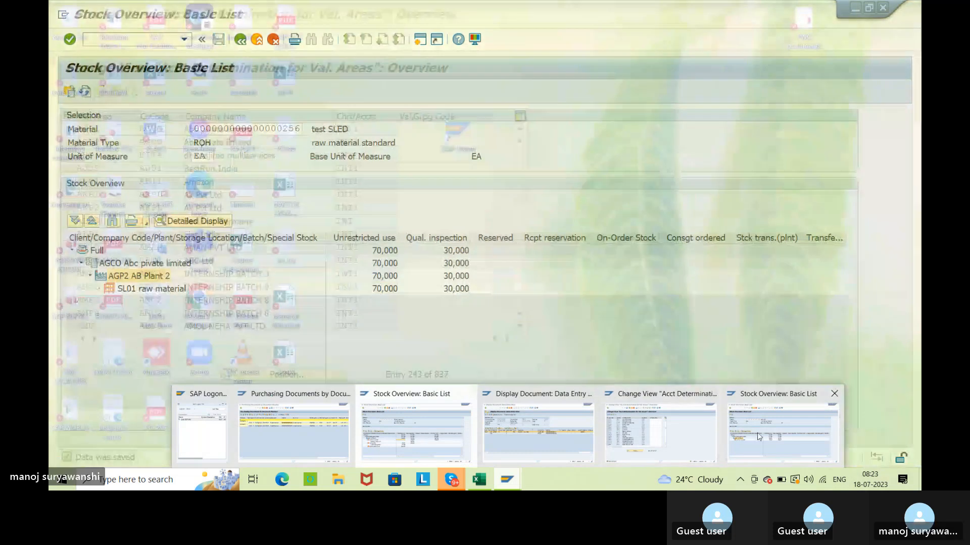
click(757, 436)
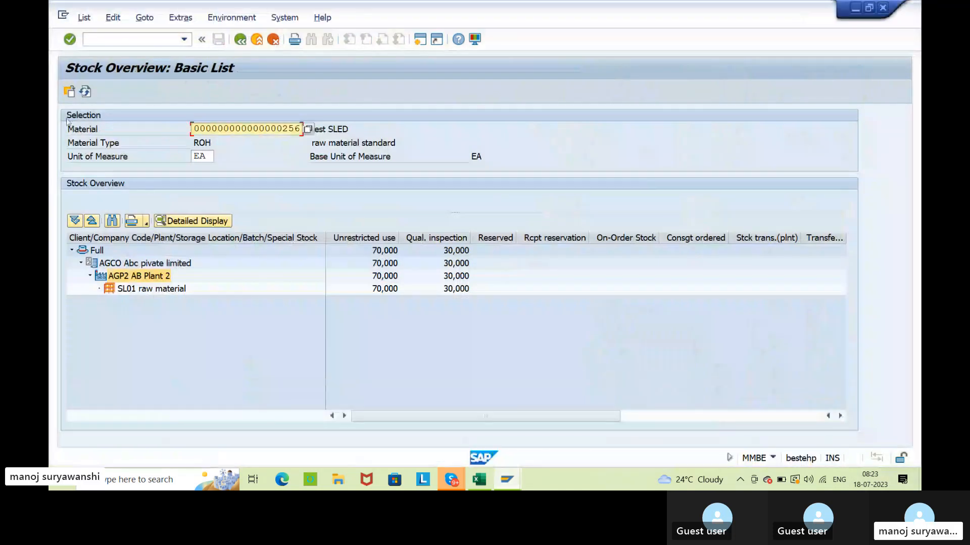
click(389, 289)
click(371, 347)
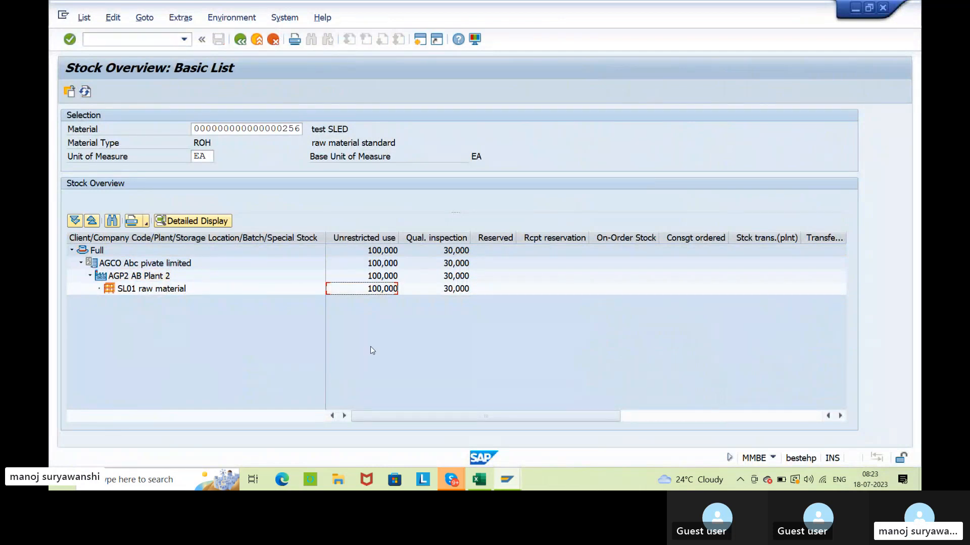
Switch to the Excel workbook Book1 and add the heading STOCK TRANSFER in bold in cell B29.
click(482, 482)
click(239, 371)
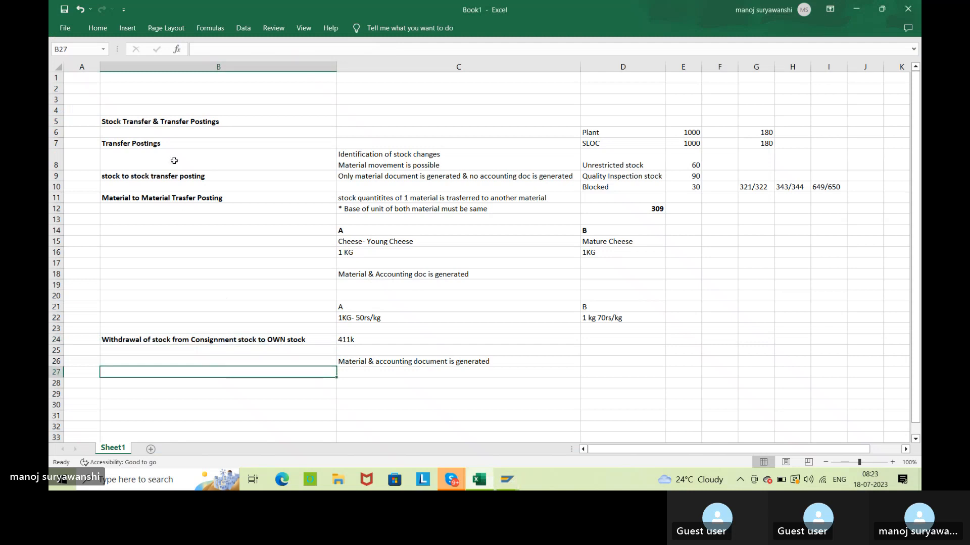
click(550, 376)
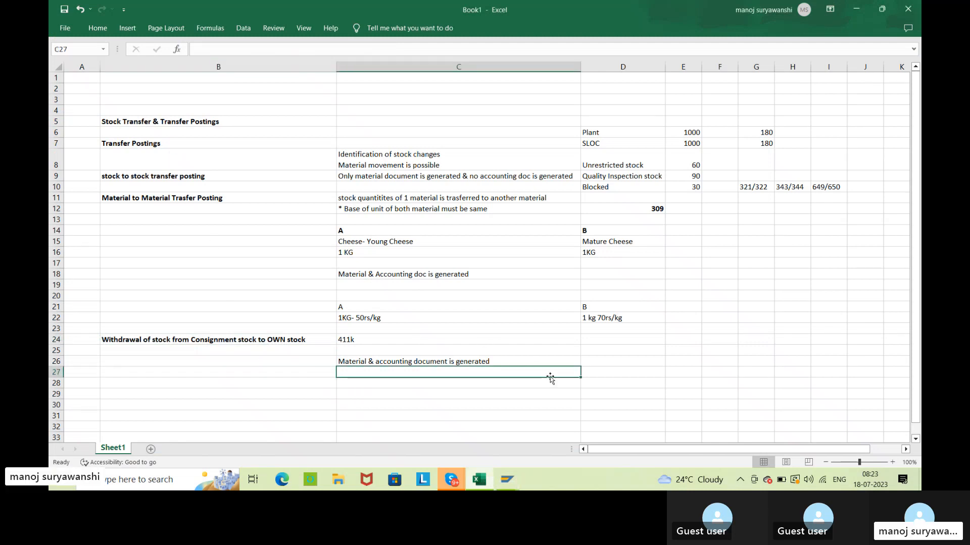
scroll(550, 377, down, 4)
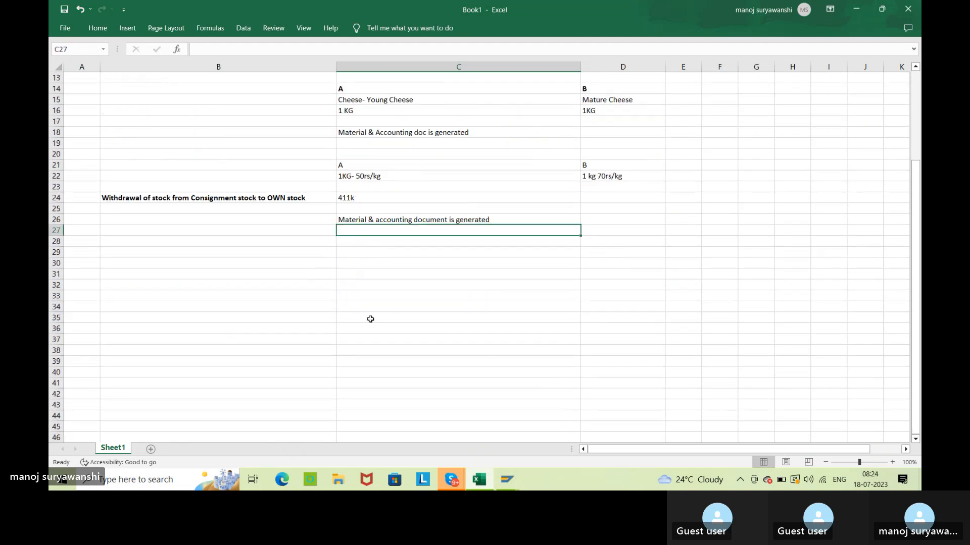
click(146, 253)
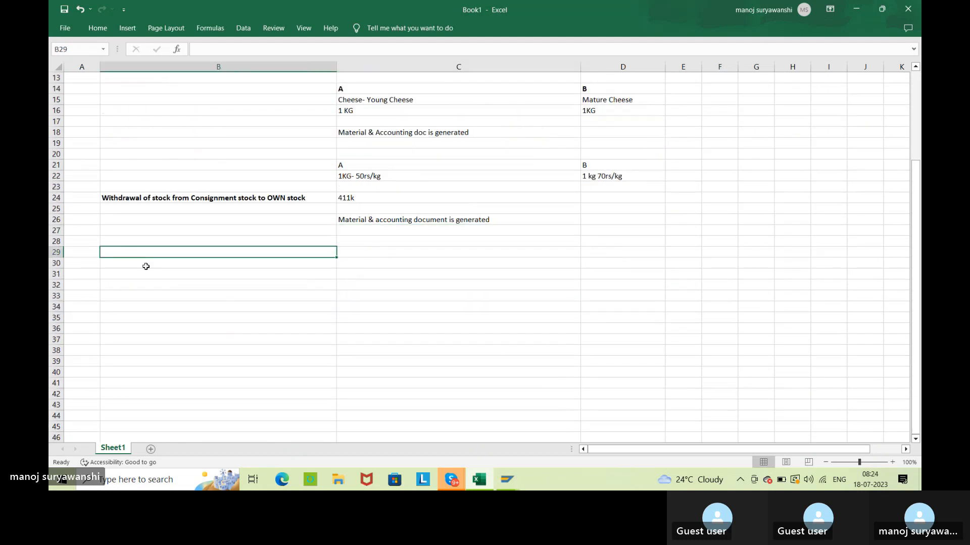
text(S)
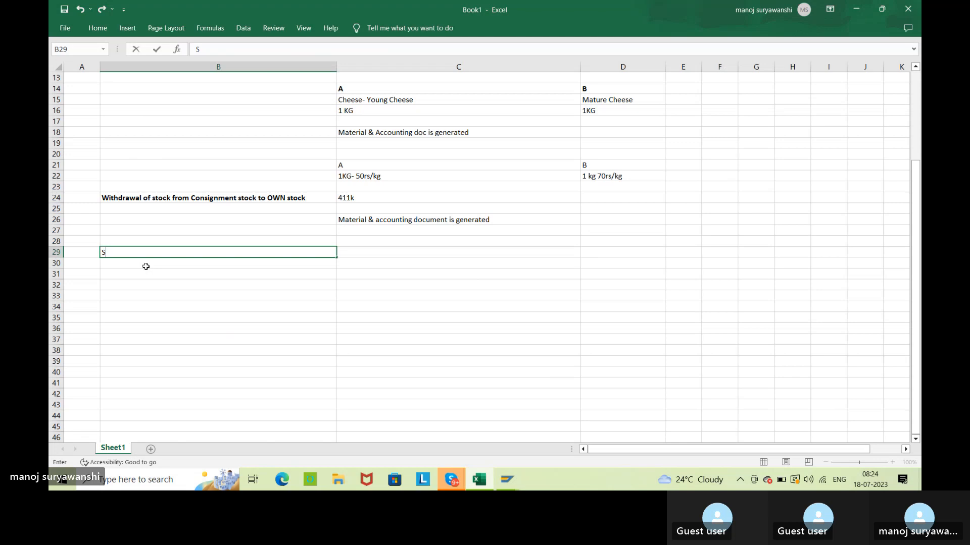
text(TOCK TRANSFER)
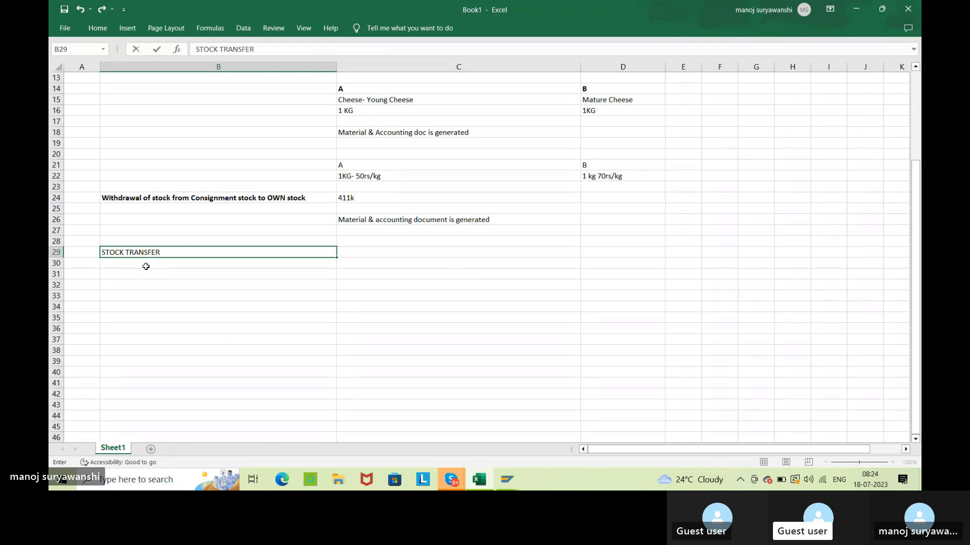
key(Return)
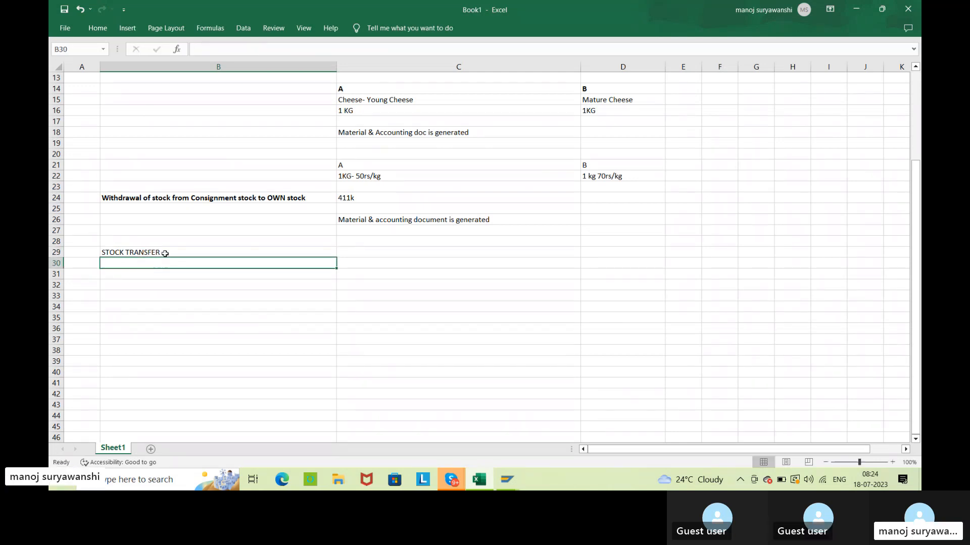
click(165, 253)
key(ctrl+b)
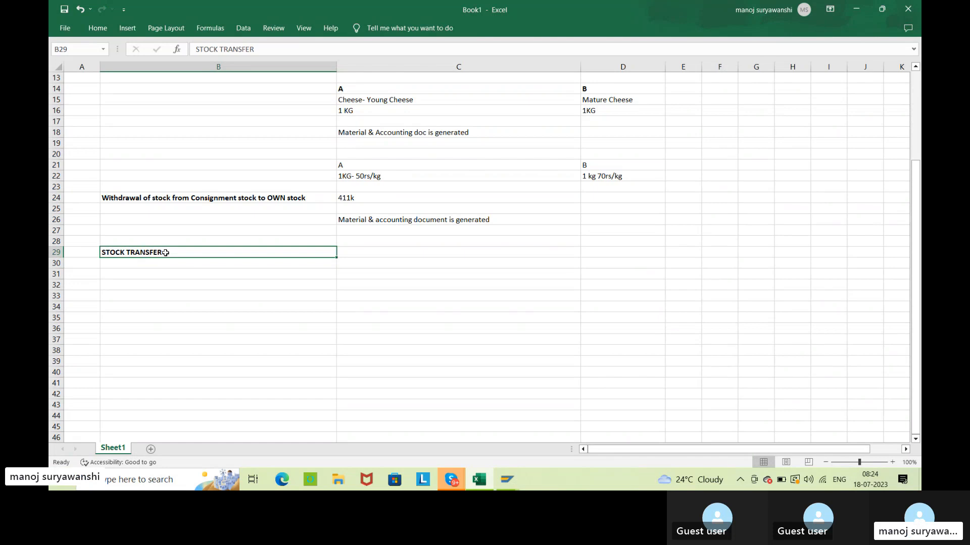
click(432, 327)
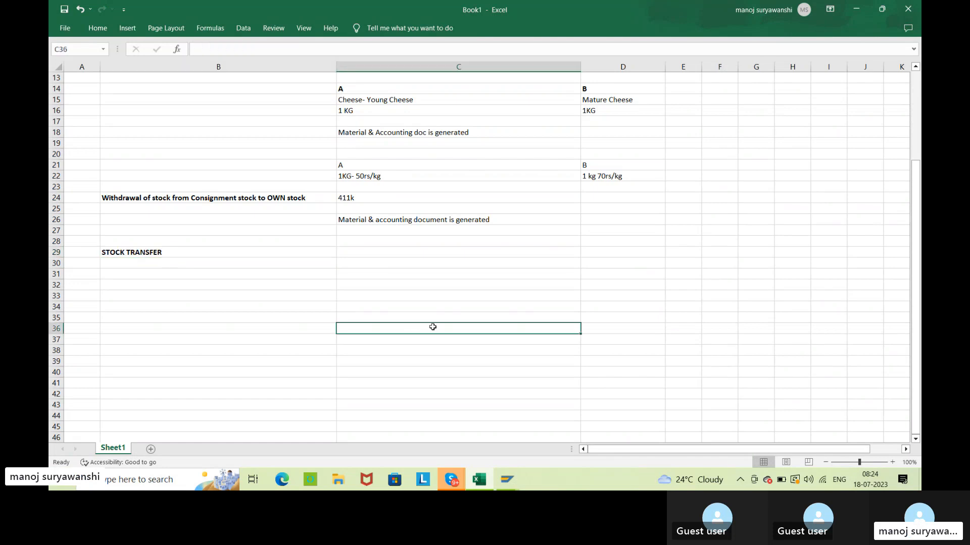
click(407, 276)
scroll(407, 282, up, 4)
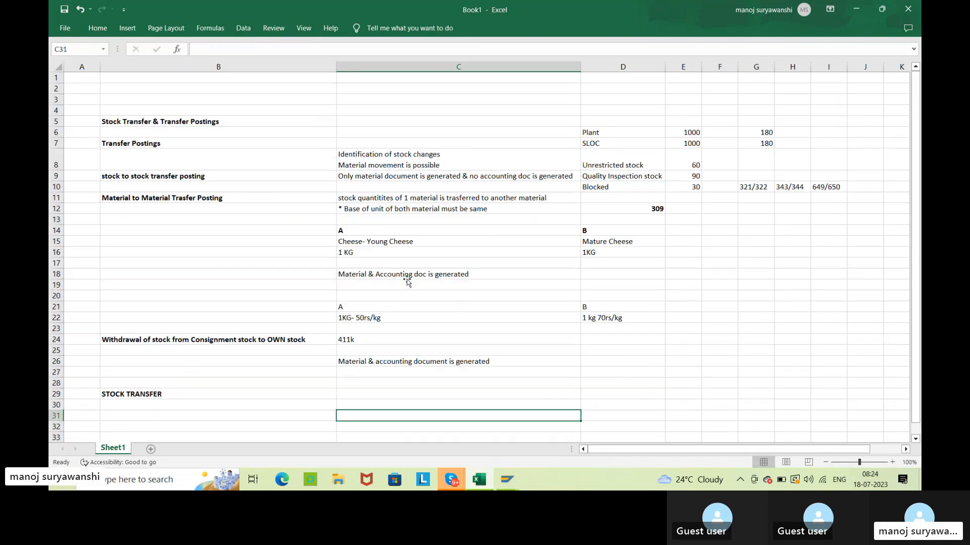
scroll(407, 282, down, 2)
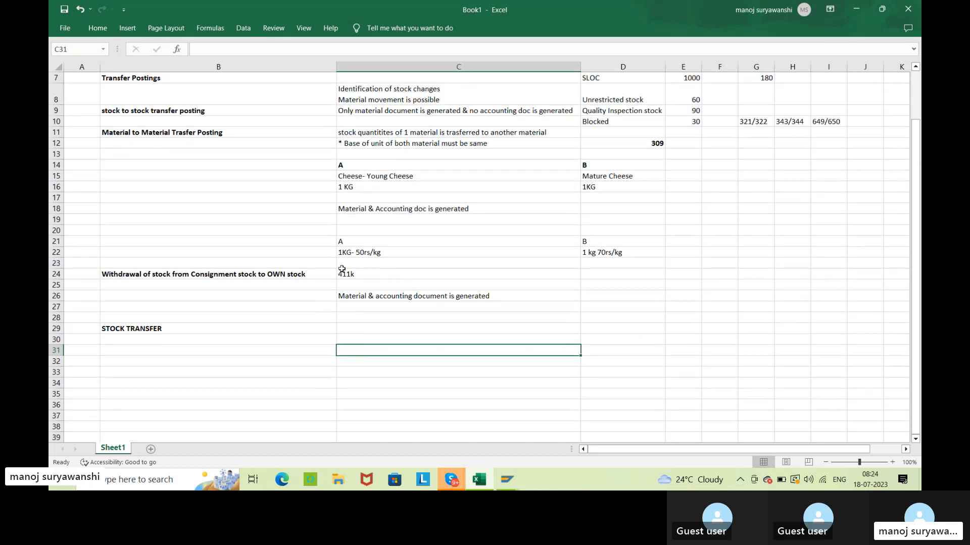
scroll(342, 269, up, 2)
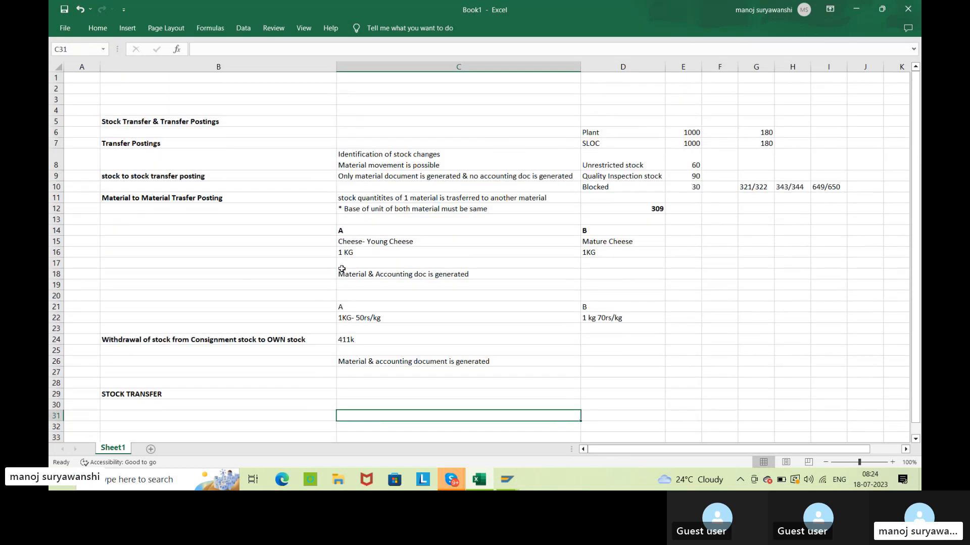
click(894, 389)
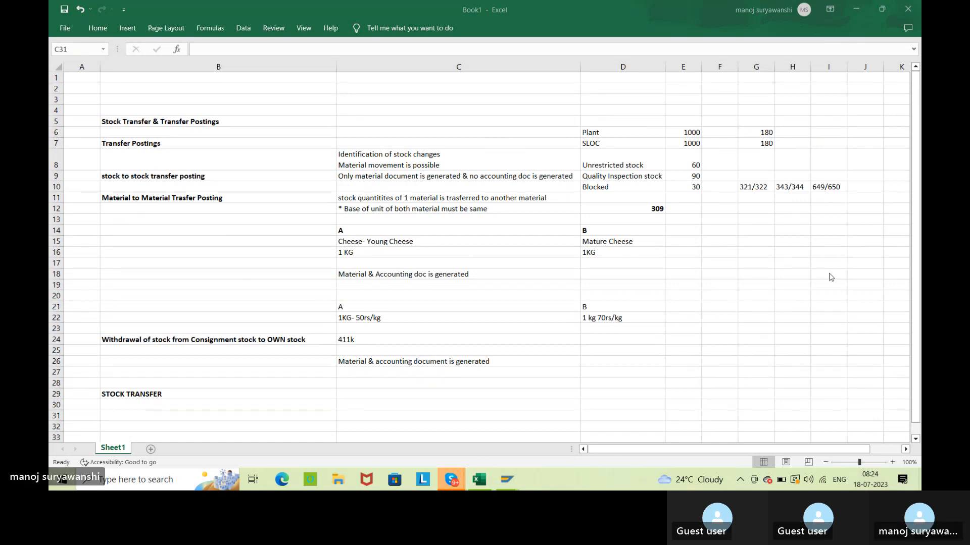
click(842, 298)
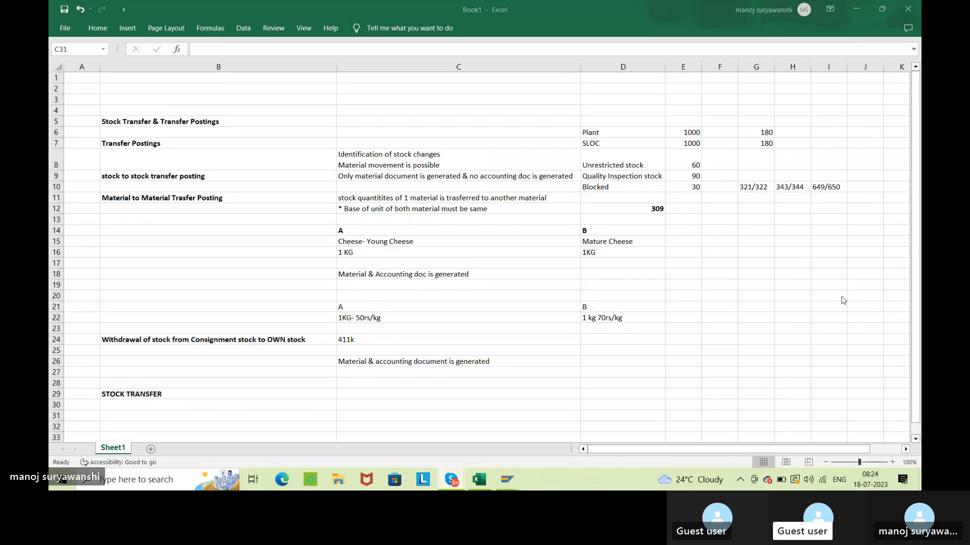